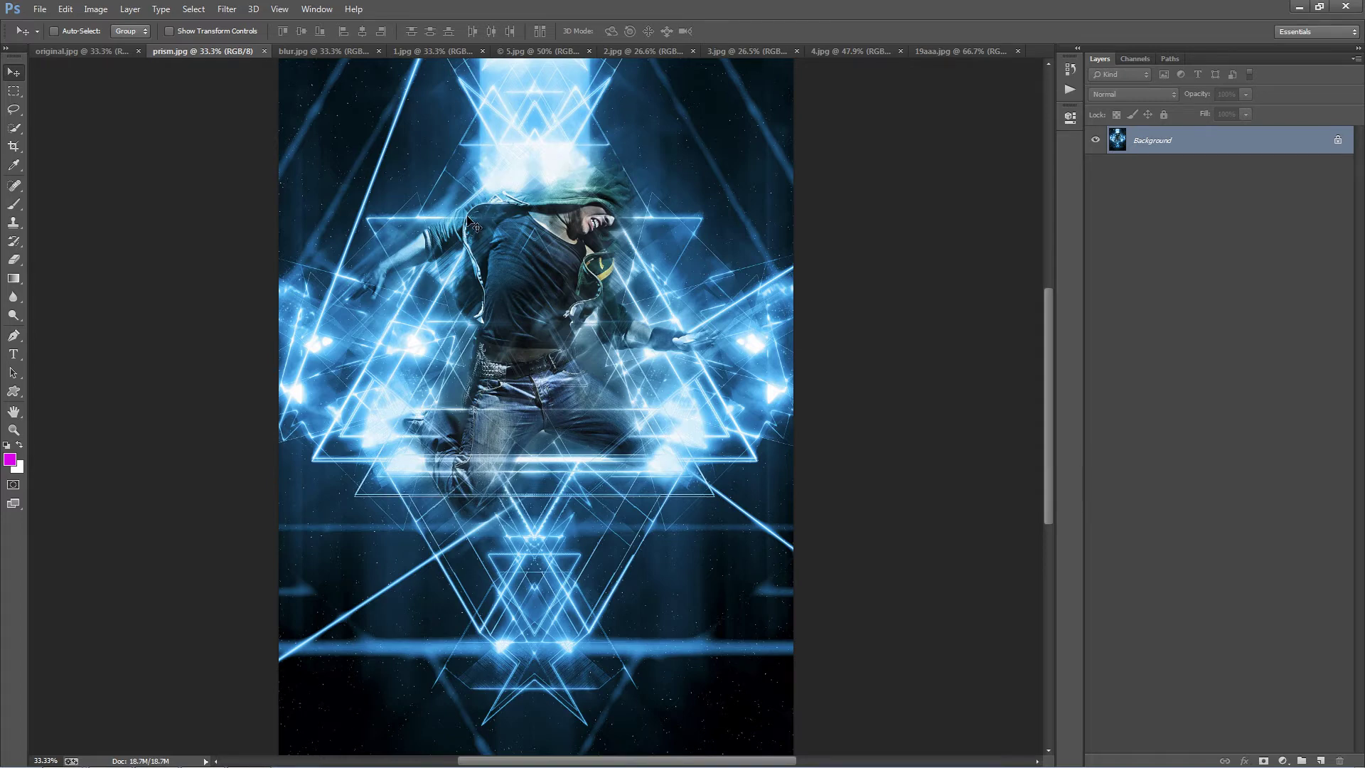
View the sample artworks blur.jpg, 1.jpg, 5.jpg, 2.jpg, 3.jpg, 4.jpg and 19aaa.jpg one after another
{"action": "left_click", "coordinate": [301, 54]}
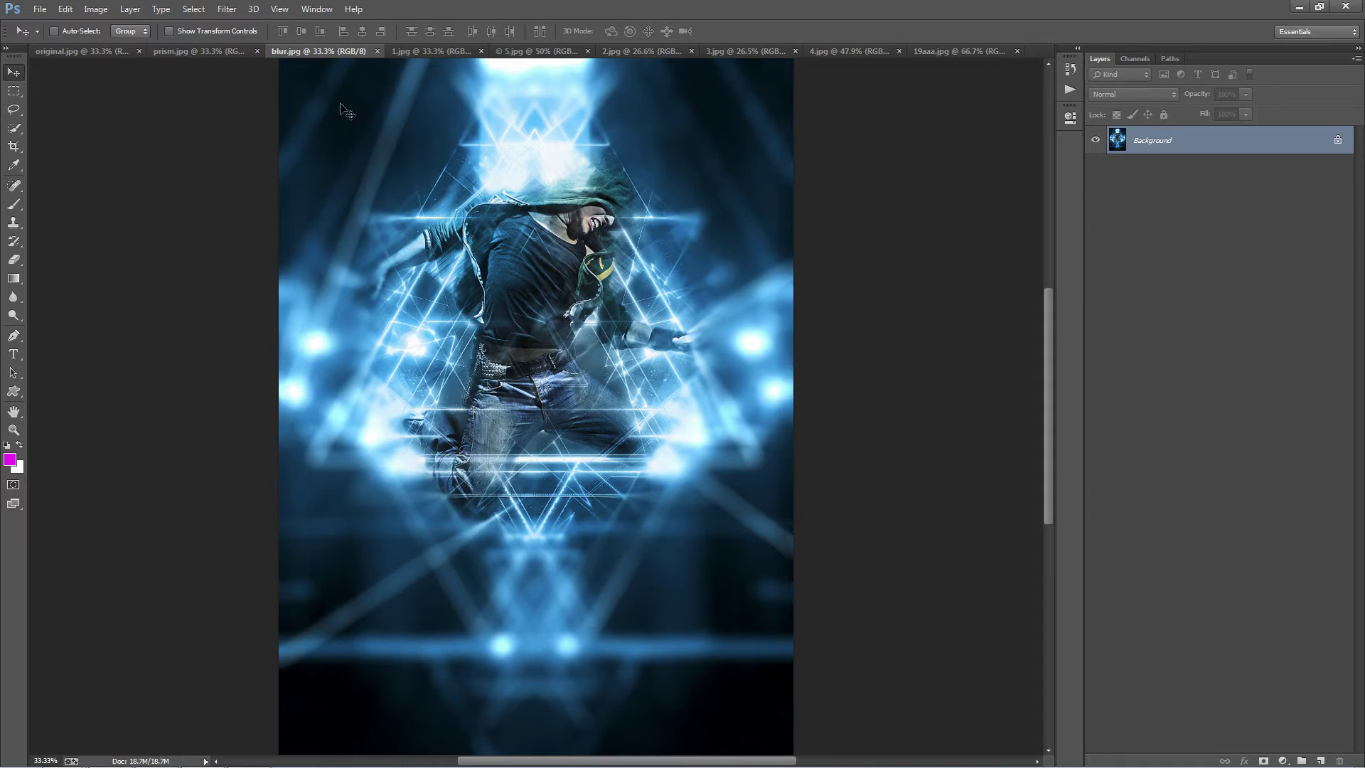
{"action": "left_click", "coordinate": [422, 52]}
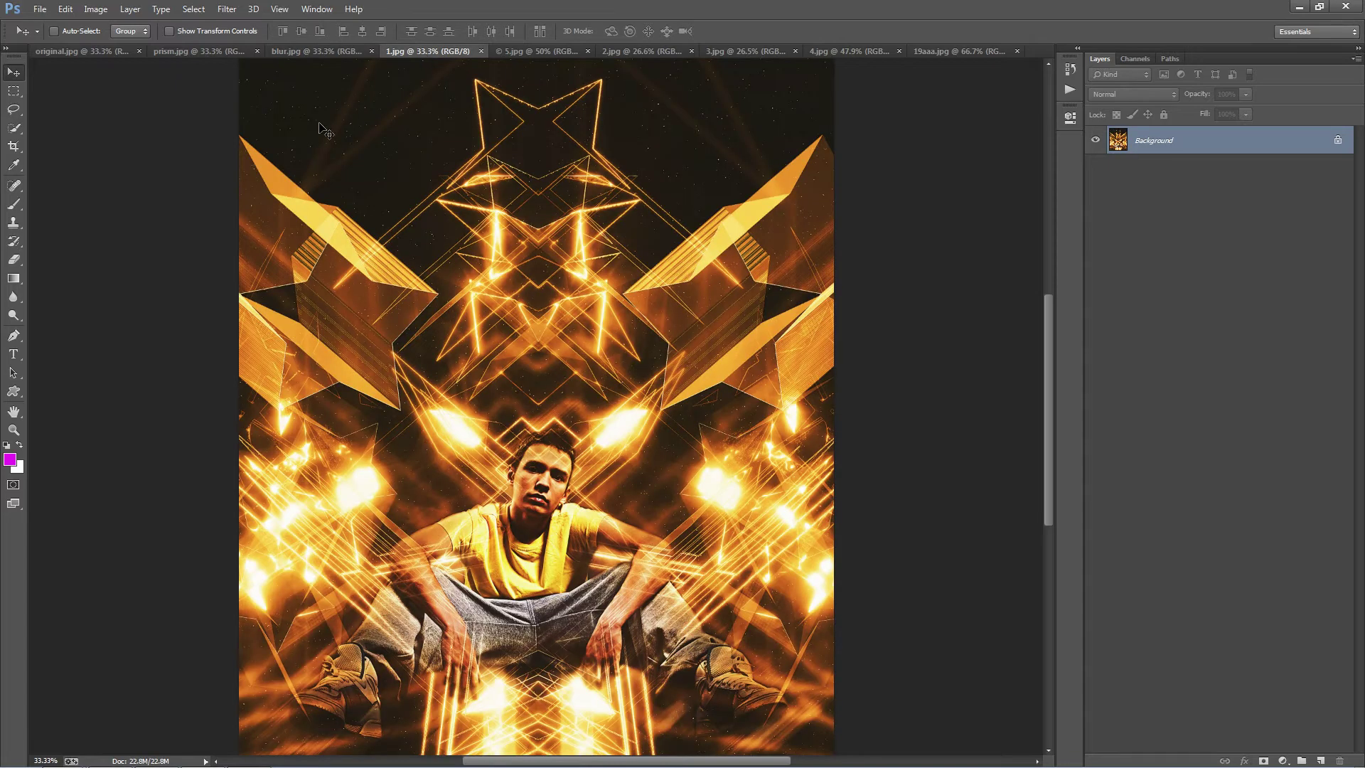
{"action": "left_click", "coordinate": [533, 51]}
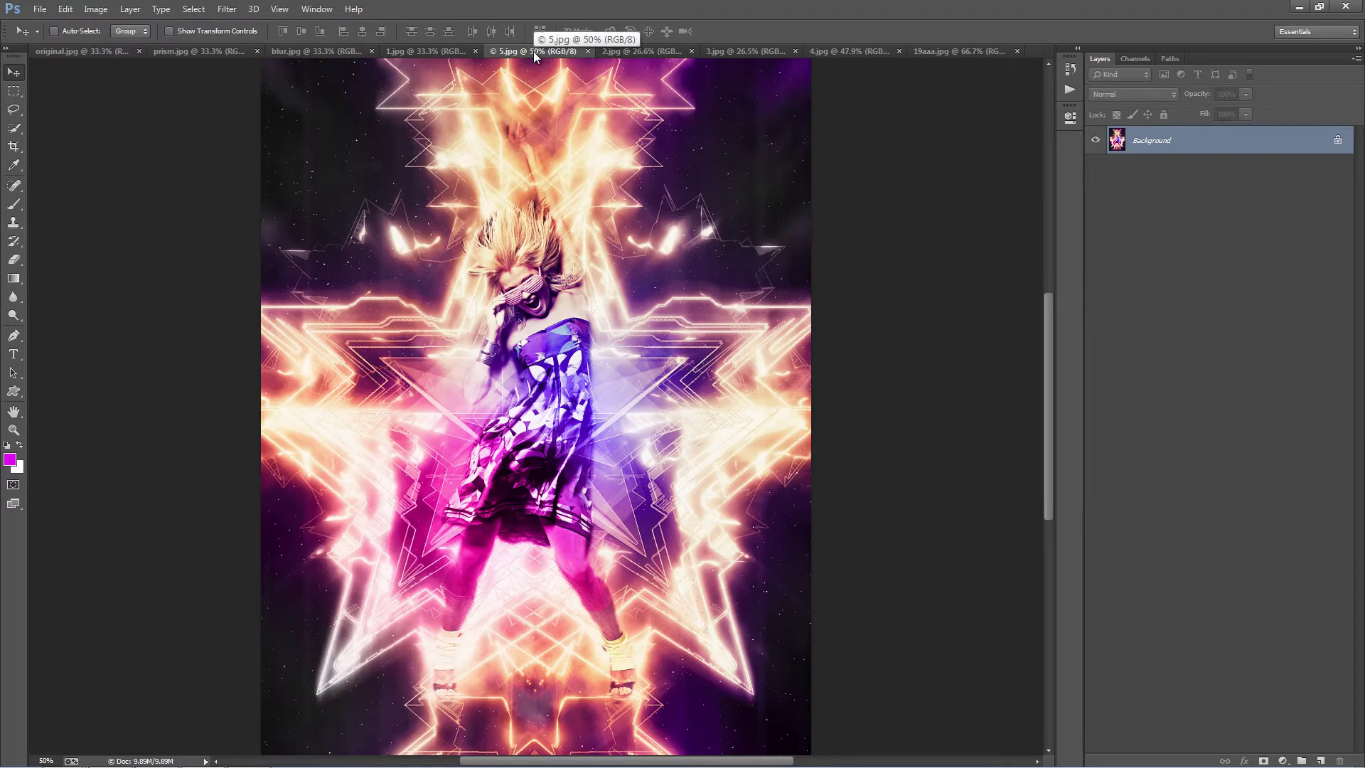
{"action": "left_click", "coordinate": [638, 52]}
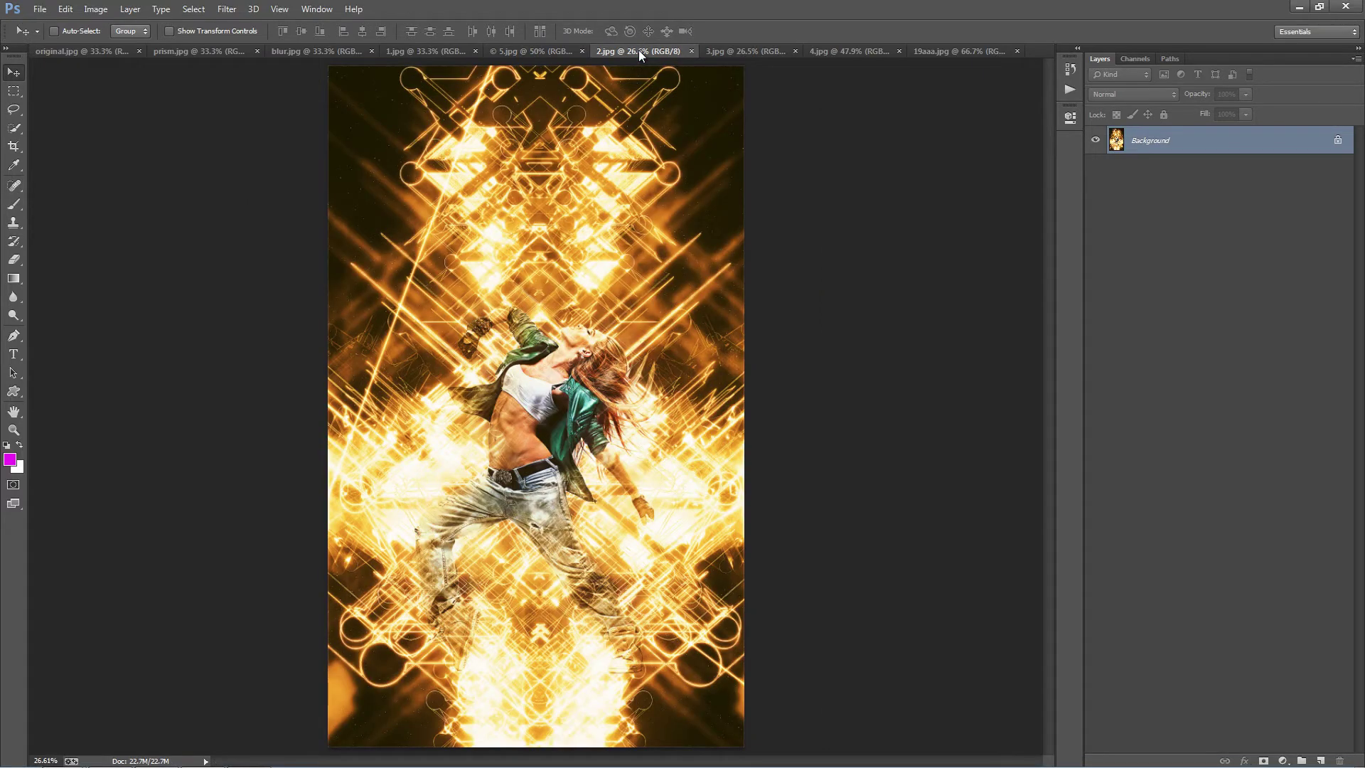
{"action": "left_click", "coordinate": [740, 51]}
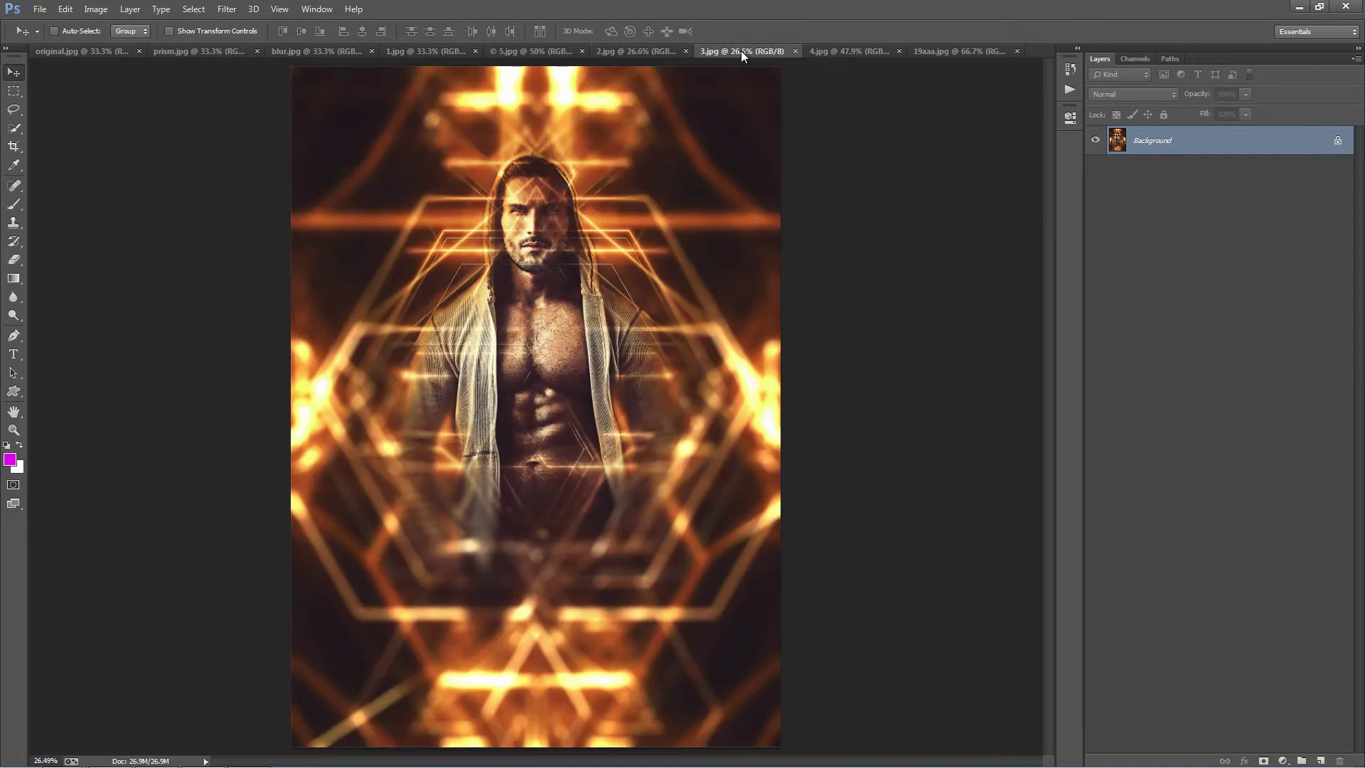
{"action": "left_click", "coordinate": [834, 54]}
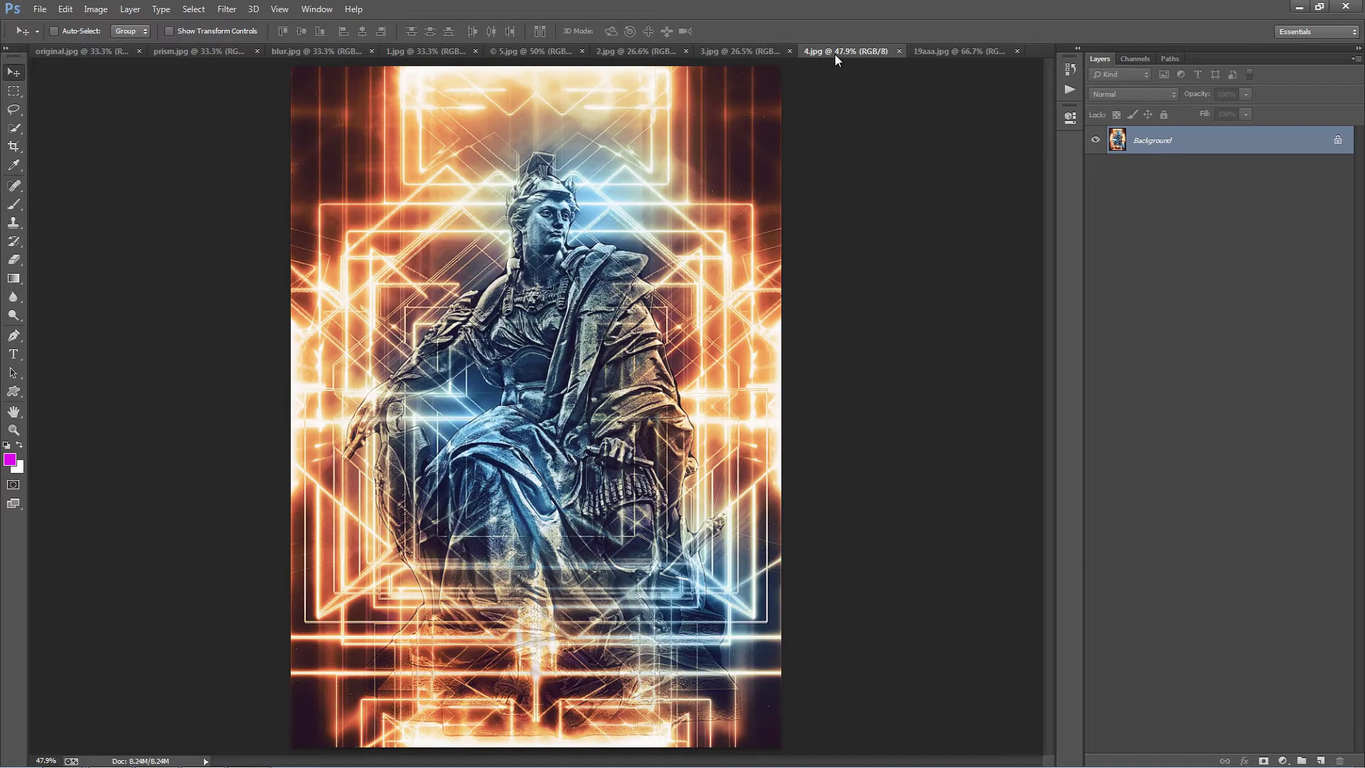
{"action": "left_click", "coordinate": [945, 52]}
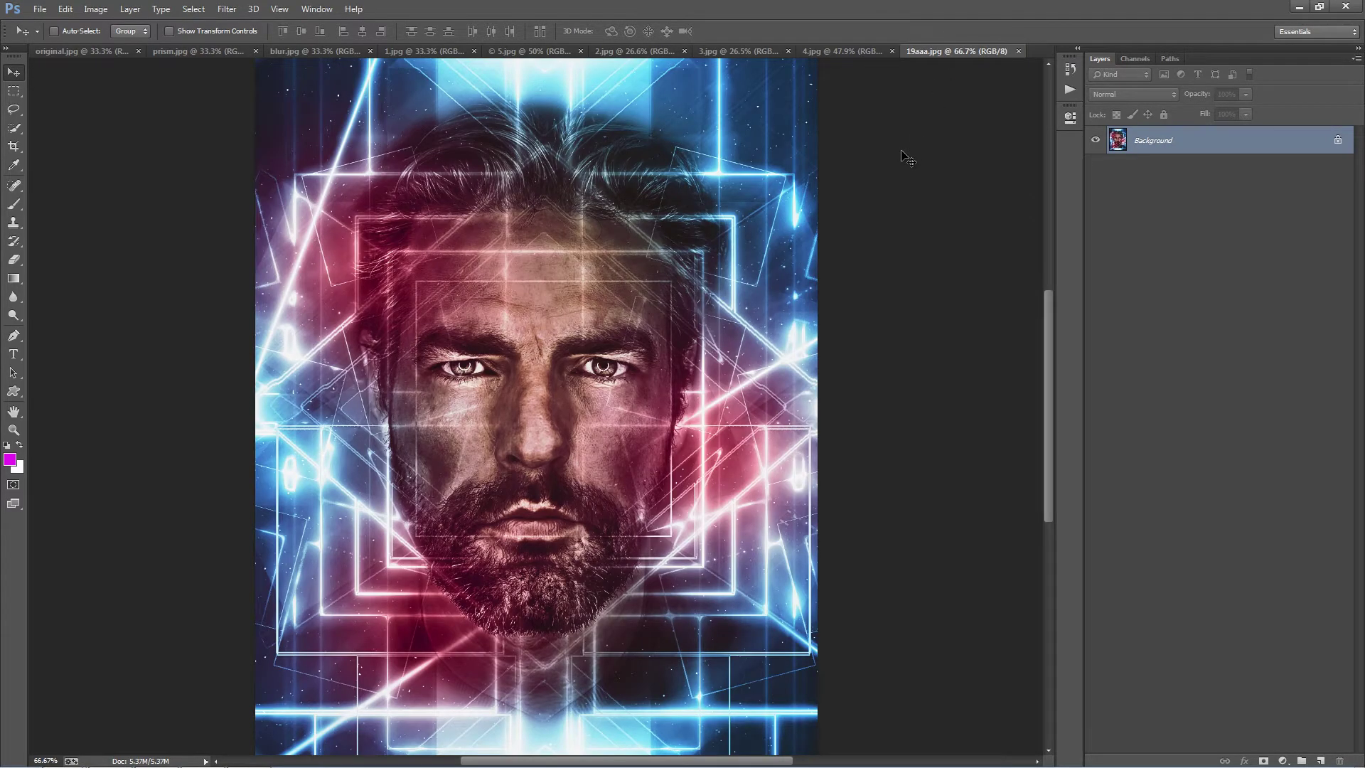
Close all the sample artwork images, keeping only original.jpg open
{"action": "key", "text": "ctrl+w"}
{"action": "key", "text": "ctrl+w"}
{"action": "key", "text": "ctrl+w"}
{"action": "key", "text": "ctrl+w"}
{"action": "key", "text": "ctrl+w"}
{"action": "key", "text": "ctrl+w"}
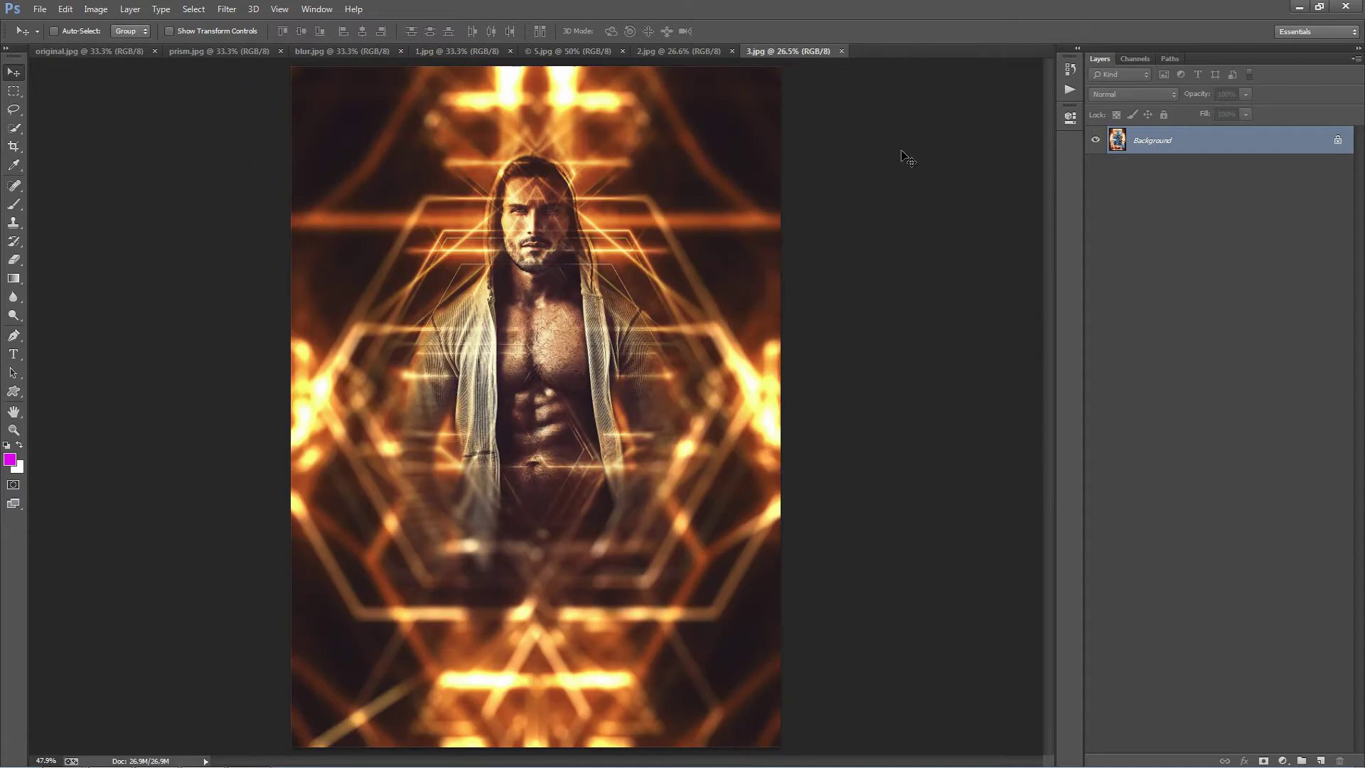
{"action": "key", "text": "ctrl+w"}
{"action": "key", "text": "ctrl+w"}
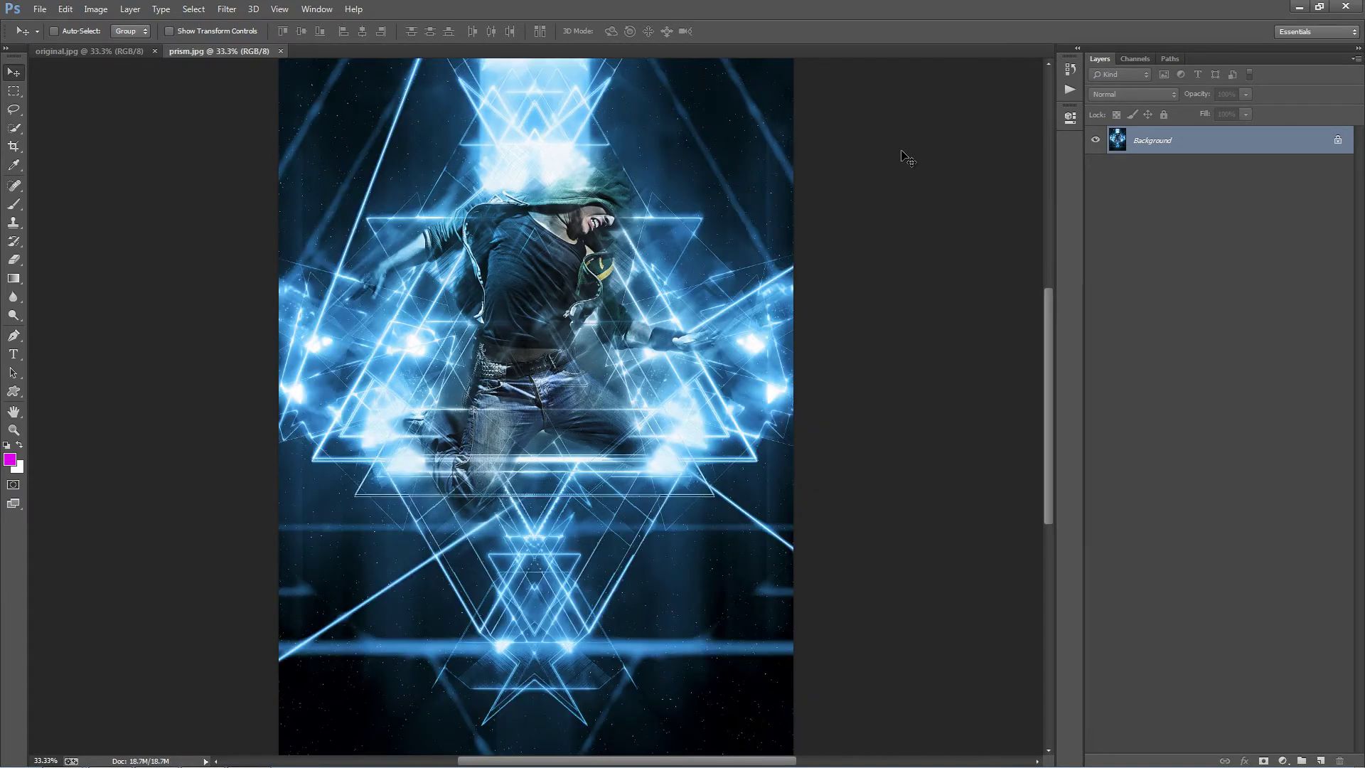
{"action": "key", "text": "ctrl+0"}
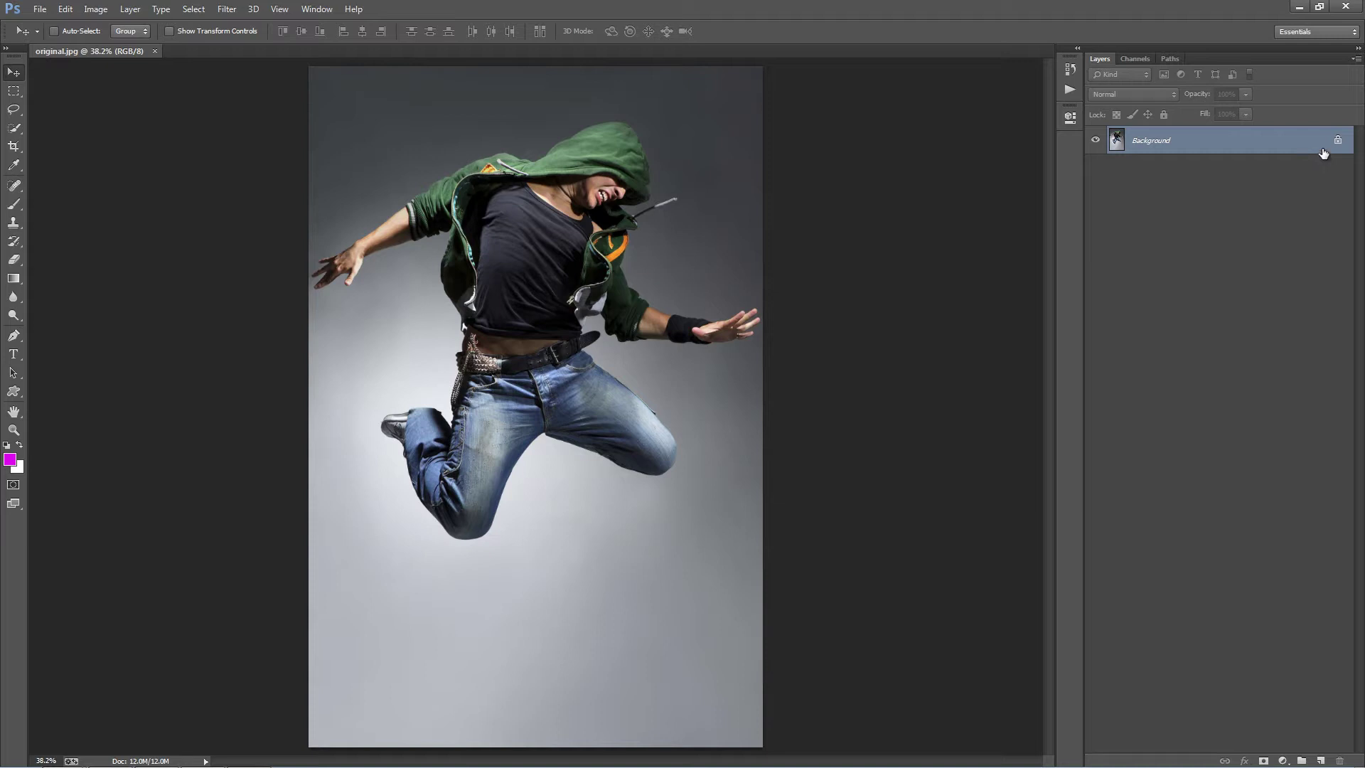
Duplicate the Background layer of original.jpg and delete the original Background beneath the copy
{"action": "left_click_drag", "start_coordinate": [1323, 153], "coordinate": [1301, 145]}
{"action": "key", "text": "ctrl+j"}
{"action": "left_click", "coordinate": [1258, 168]}
{"action": "key", "text": "Delete"}
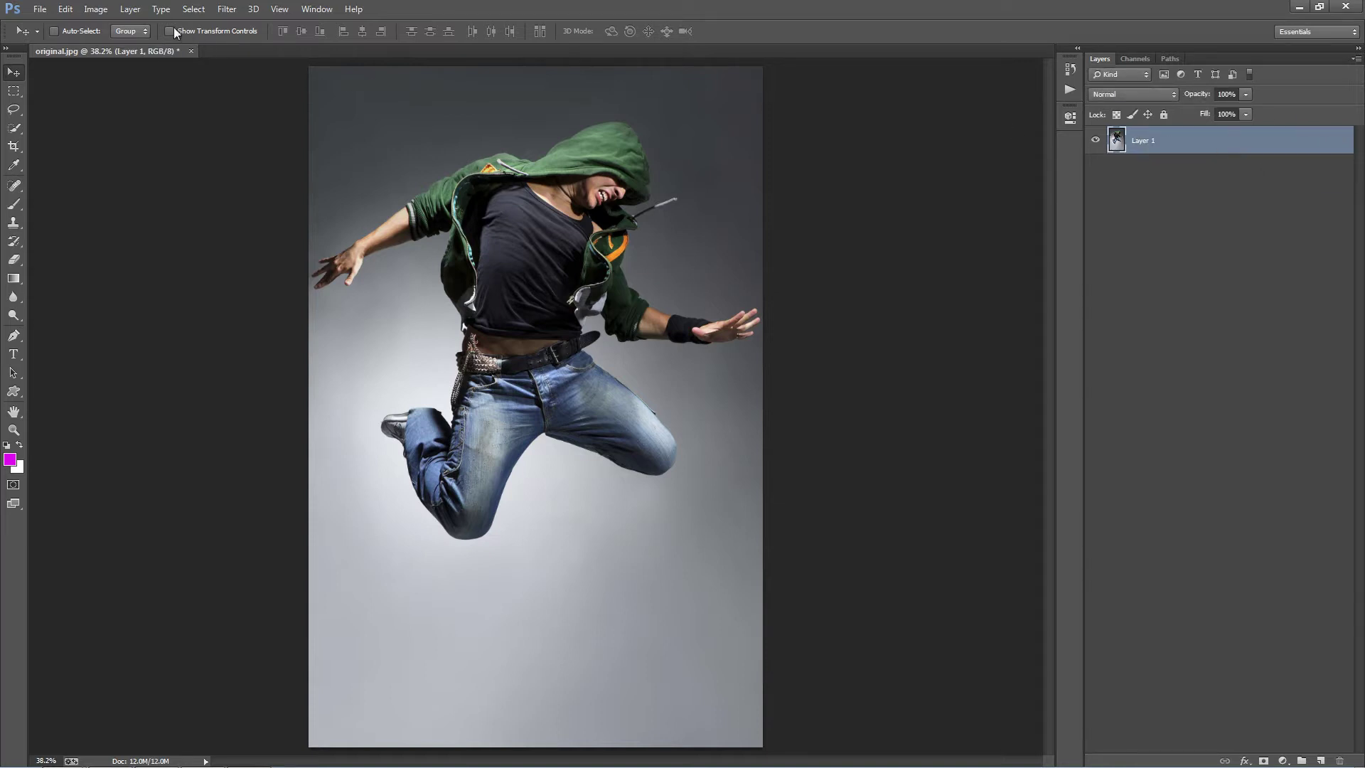
Convert the remaining Layer 1 into the locked Background layer
{"action": "left_click", "coordinate": [130, 9]}
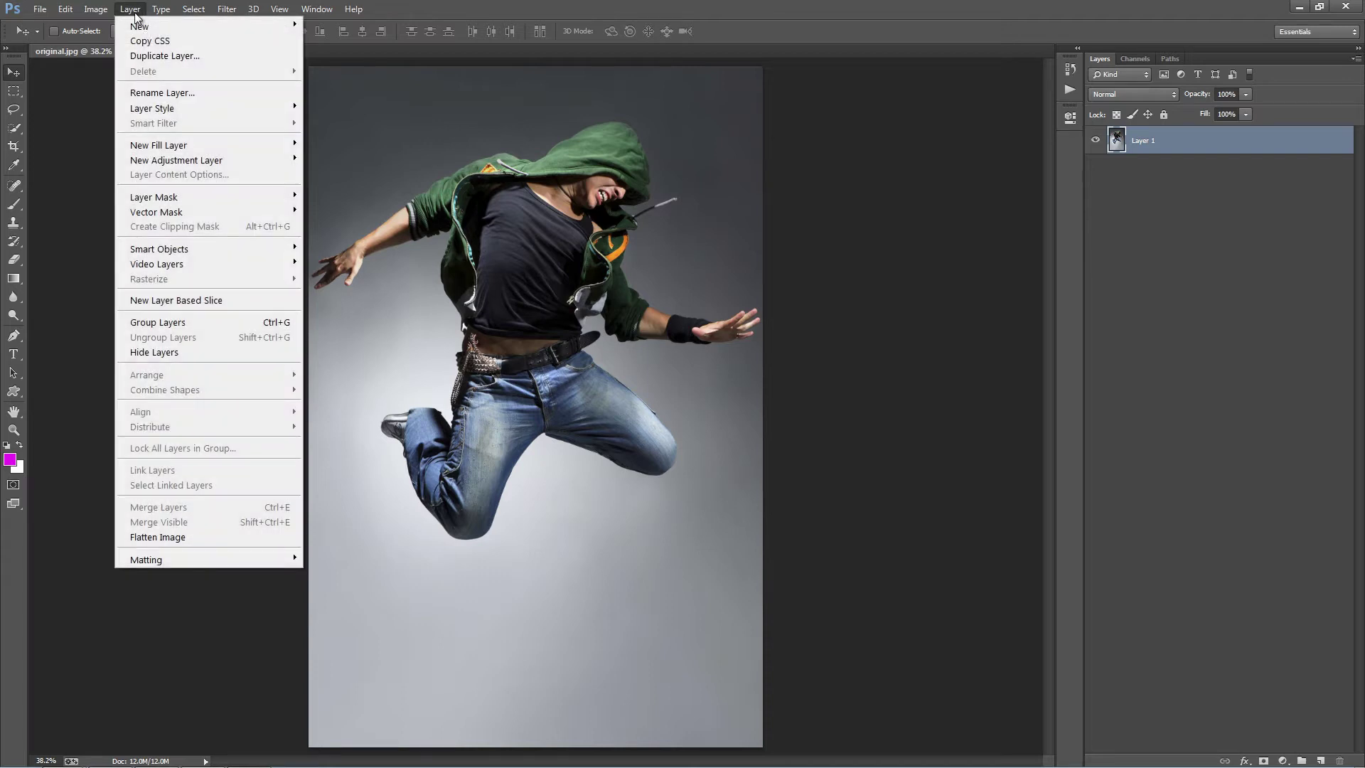
{"action": "mouse_move", "coordinate": [152, 27]}
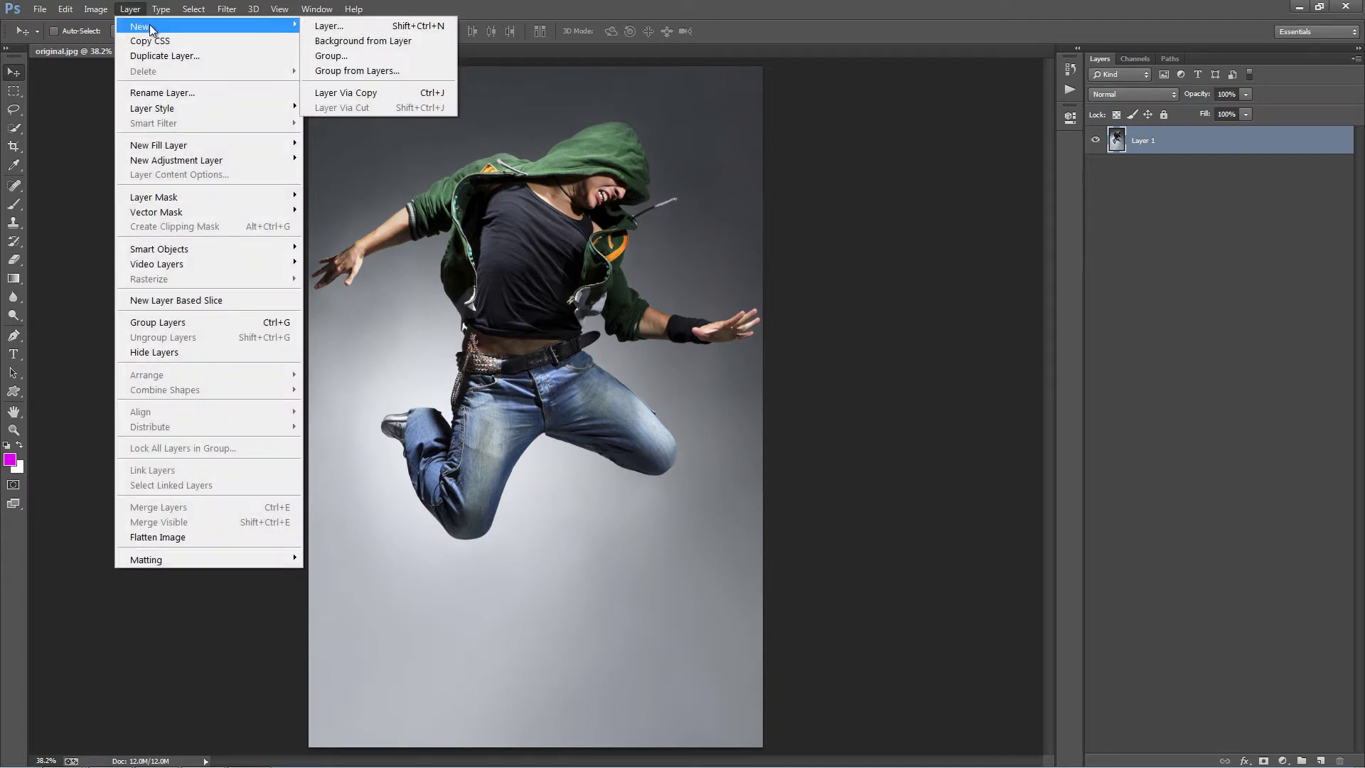
{"action": "left_click", "coordinate": [361, 43]}
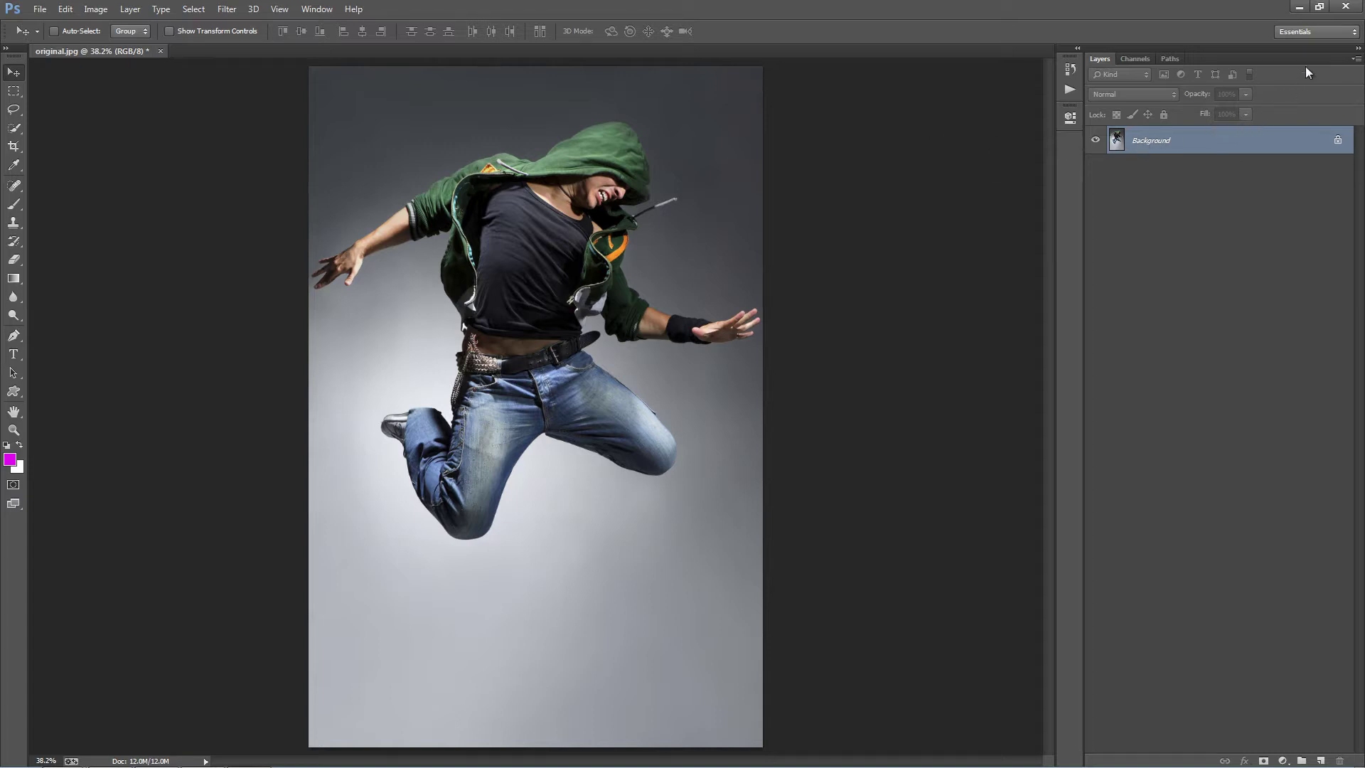
Check that default masks on fill layers, expanding new effects and adding "copy" to copied layers are enabled for the Layers panel
{"action": "left_click", "coordinate": [1358, 63]}
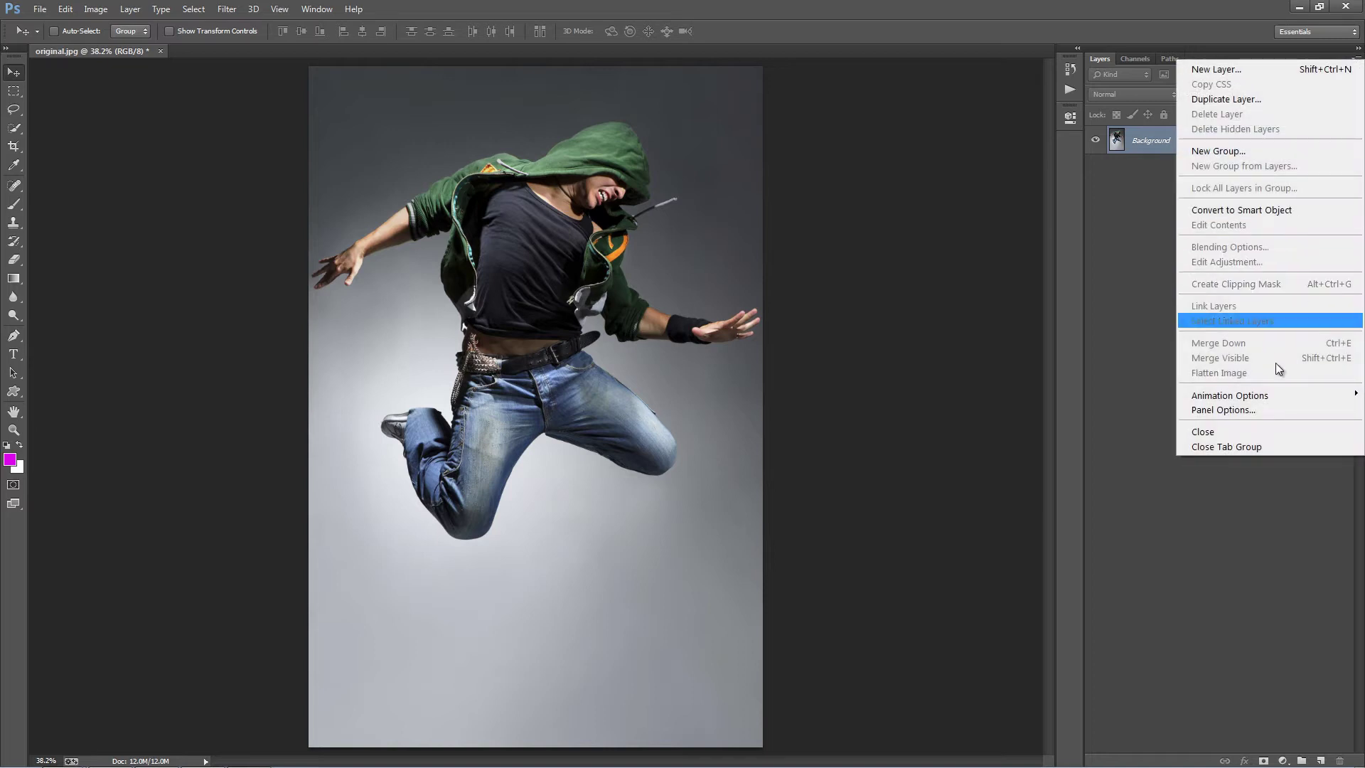
{"action": "left_click", "coordinate": [1272, 417]}
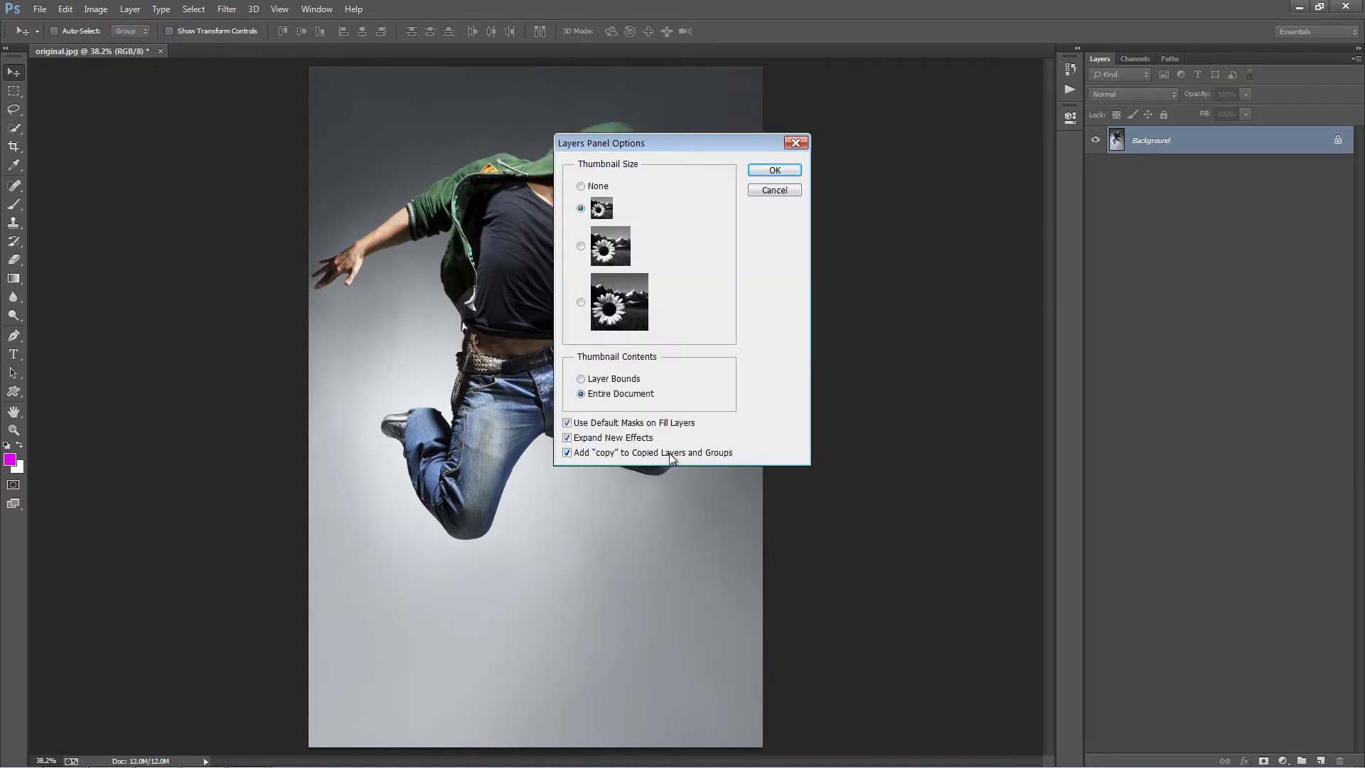
{"action": "left_click", "coordinate": [772, 174]}
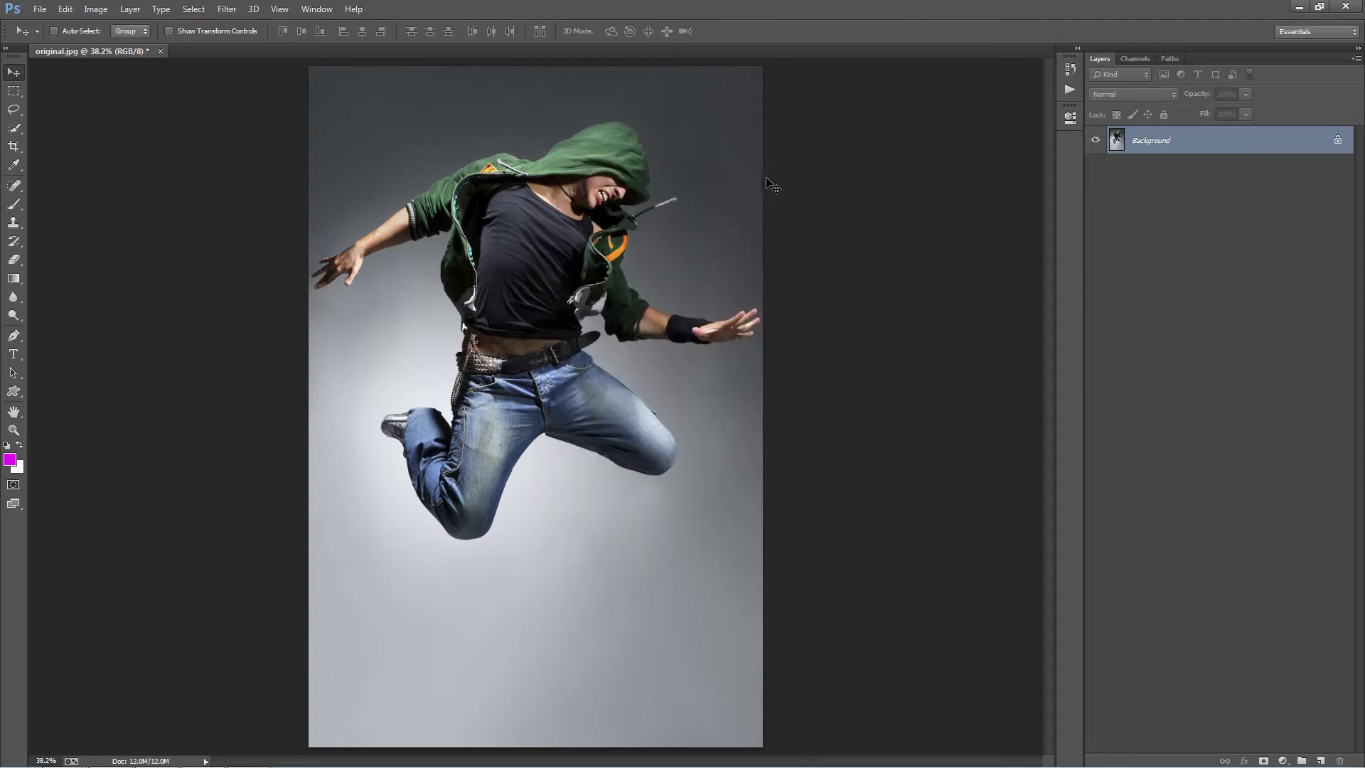
Check the photo's colour mode and bit depth without changing them
{"action": "left_click", "coordinate": [91, 12]}
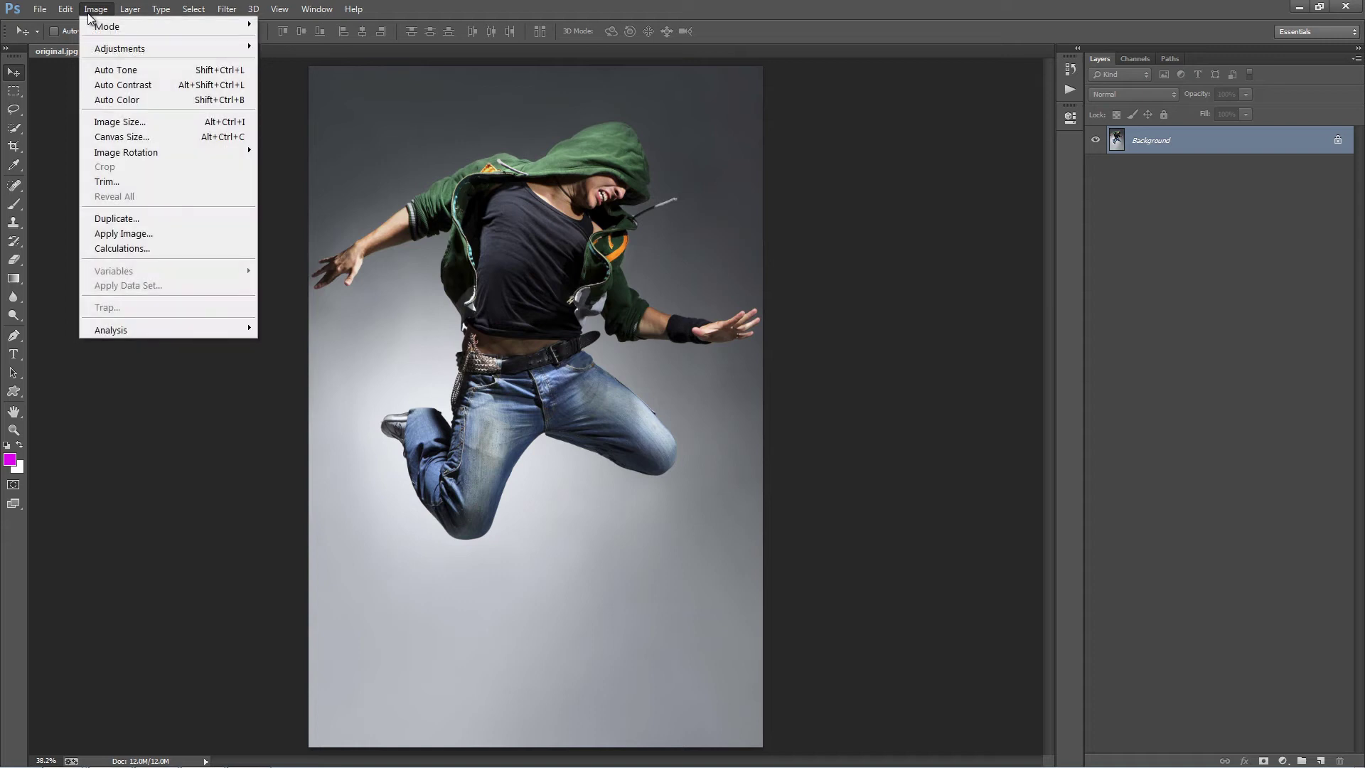
{"action": "mouse_move", "coordinate": [105, 29]}
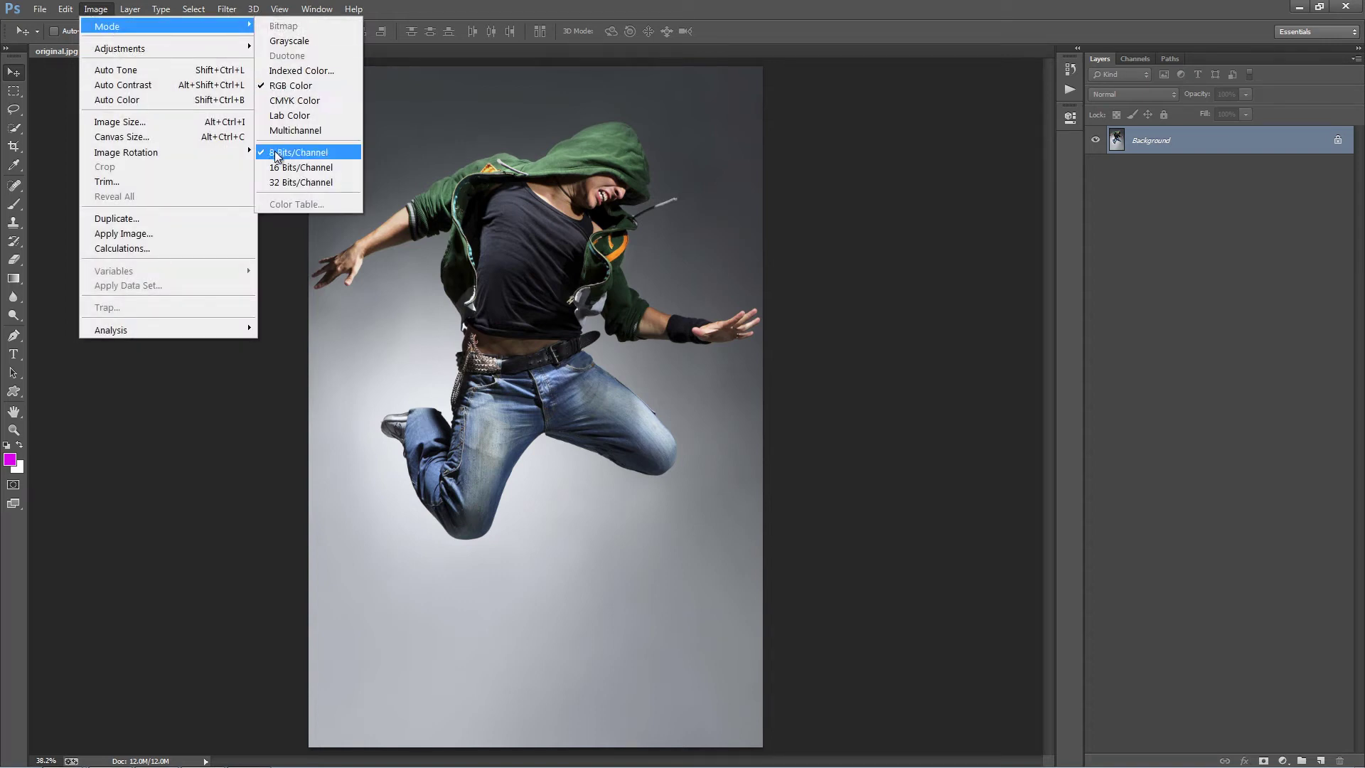
{"action": "left_click", "coordinate": [577, 182]}
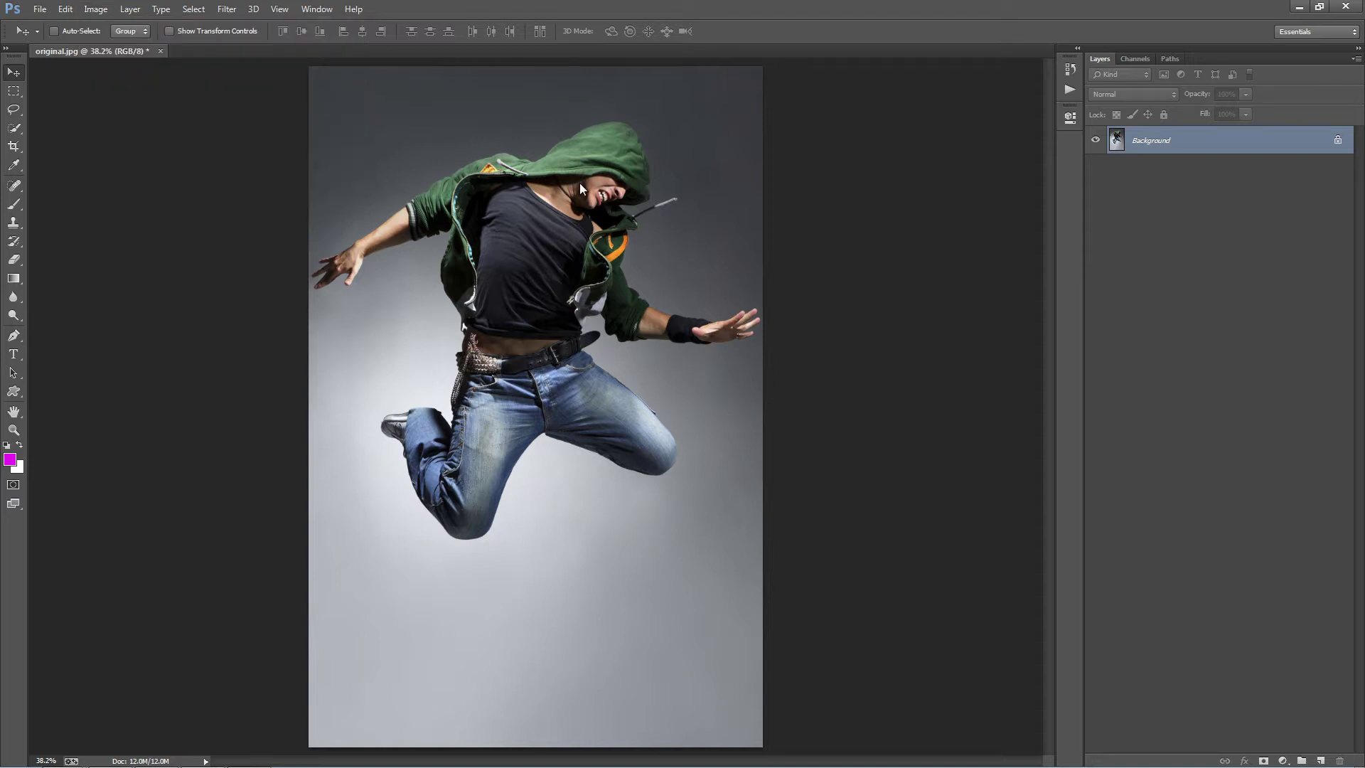
Inspect the photo's width and height in pixels and its resolution, leaving the image size unchanged
{"action": "key", "text": "alt+i"}
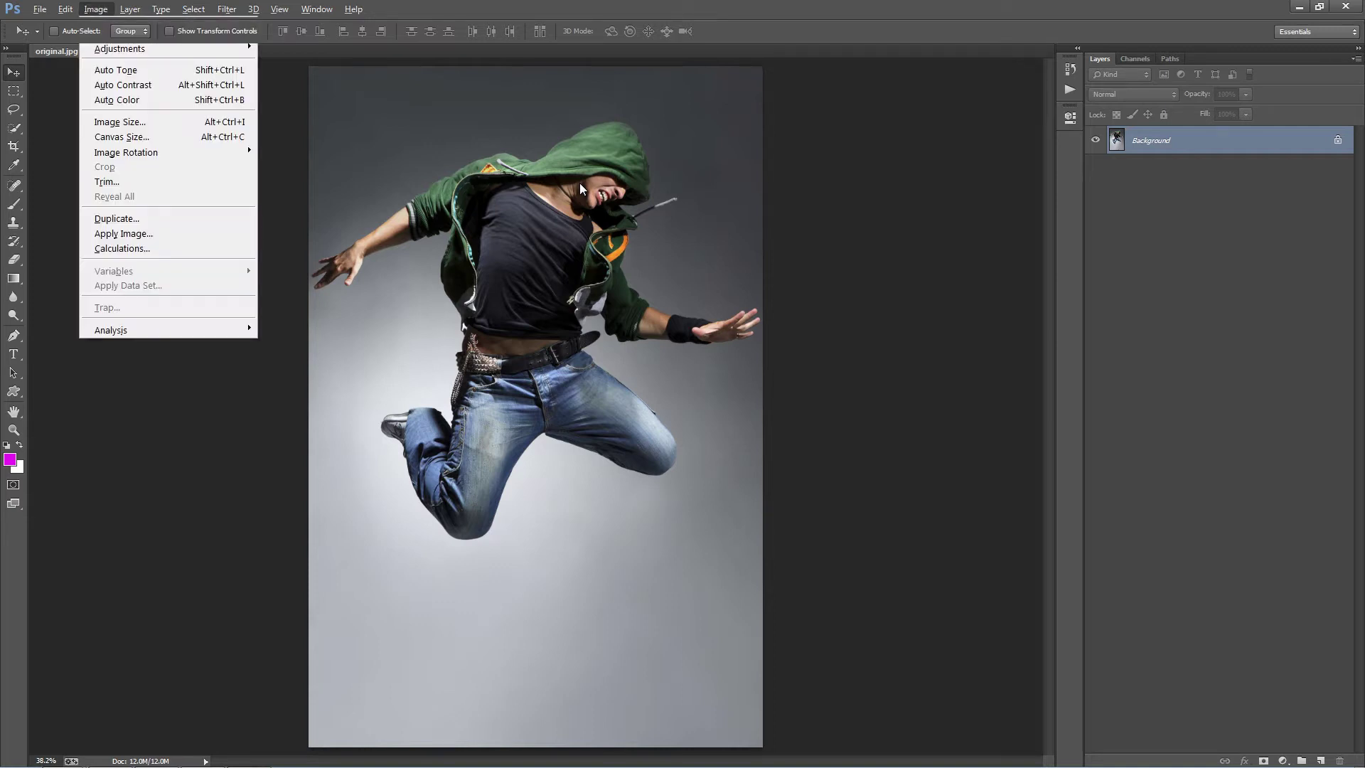
{"action": "key", "text": "i"}
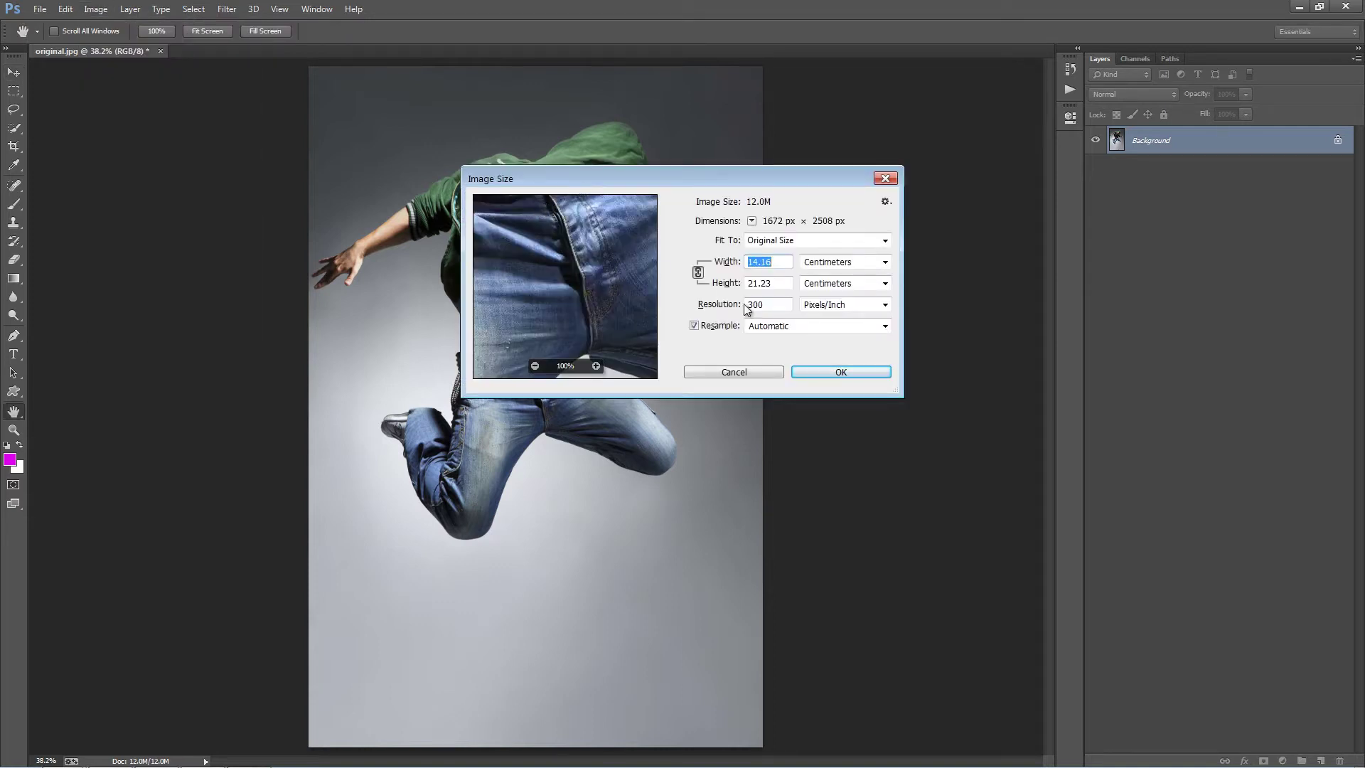
{"action": "left_click", "coordinate": [855, 264]}
{"action": "left_click", "coordinate": [825, 282]}
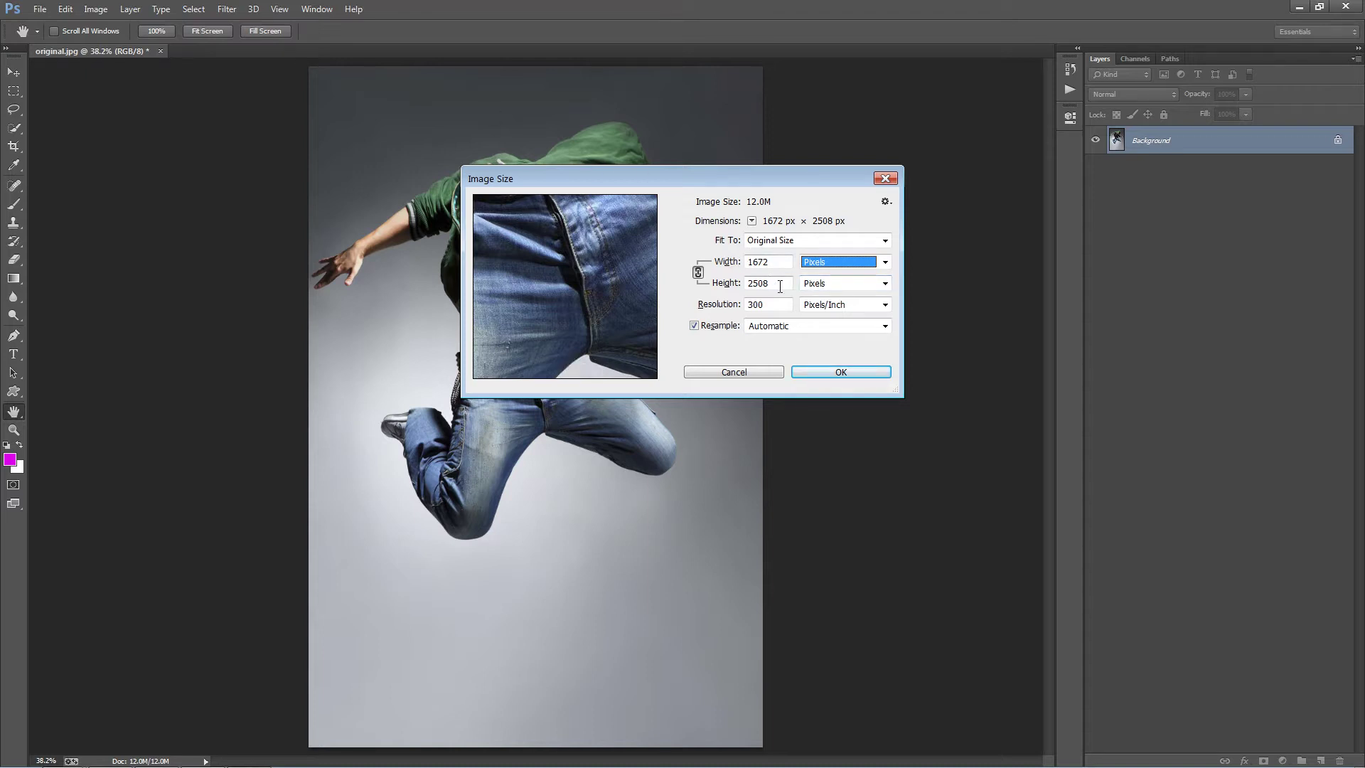
{"action": "double_click", "coordinate": [772, 309]}
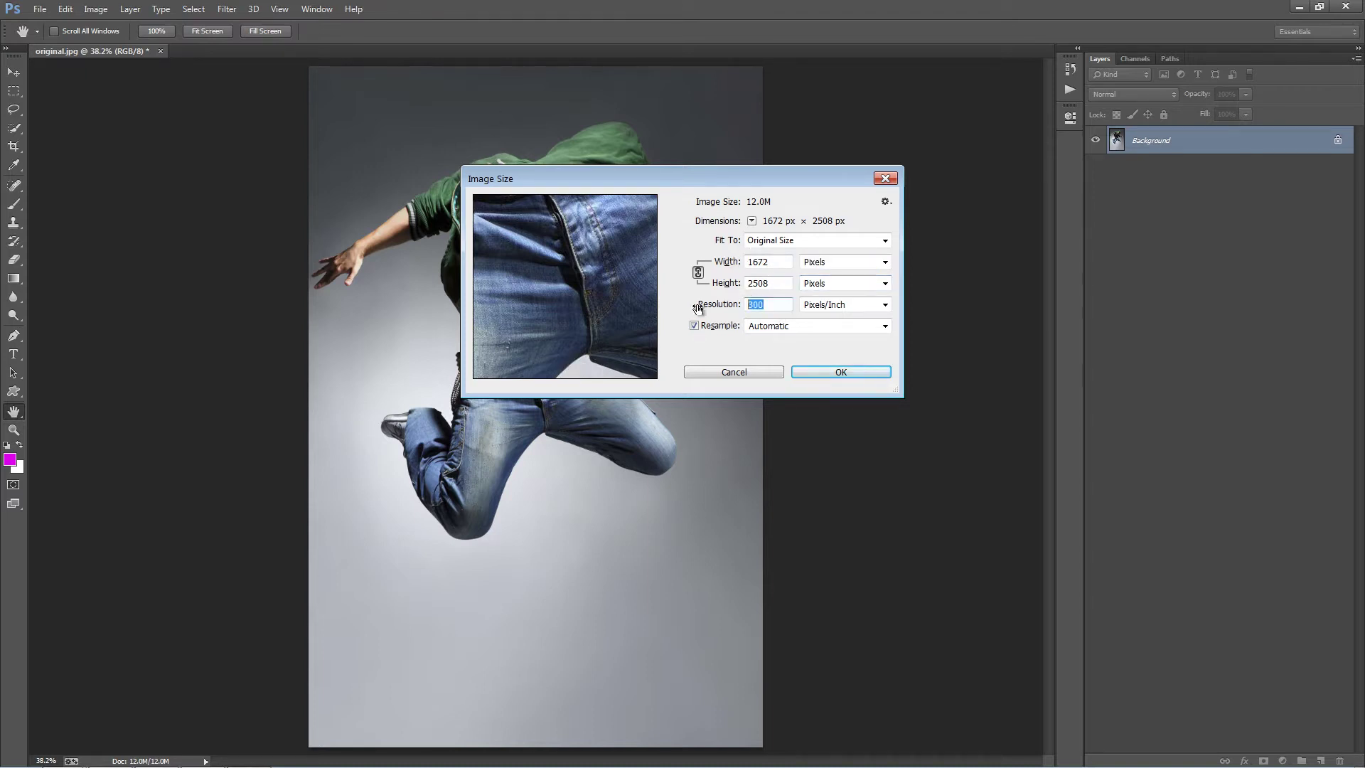
{"action": "left_click", "coordinate": [726, 372]}
{"action": "key", "text": "v"}
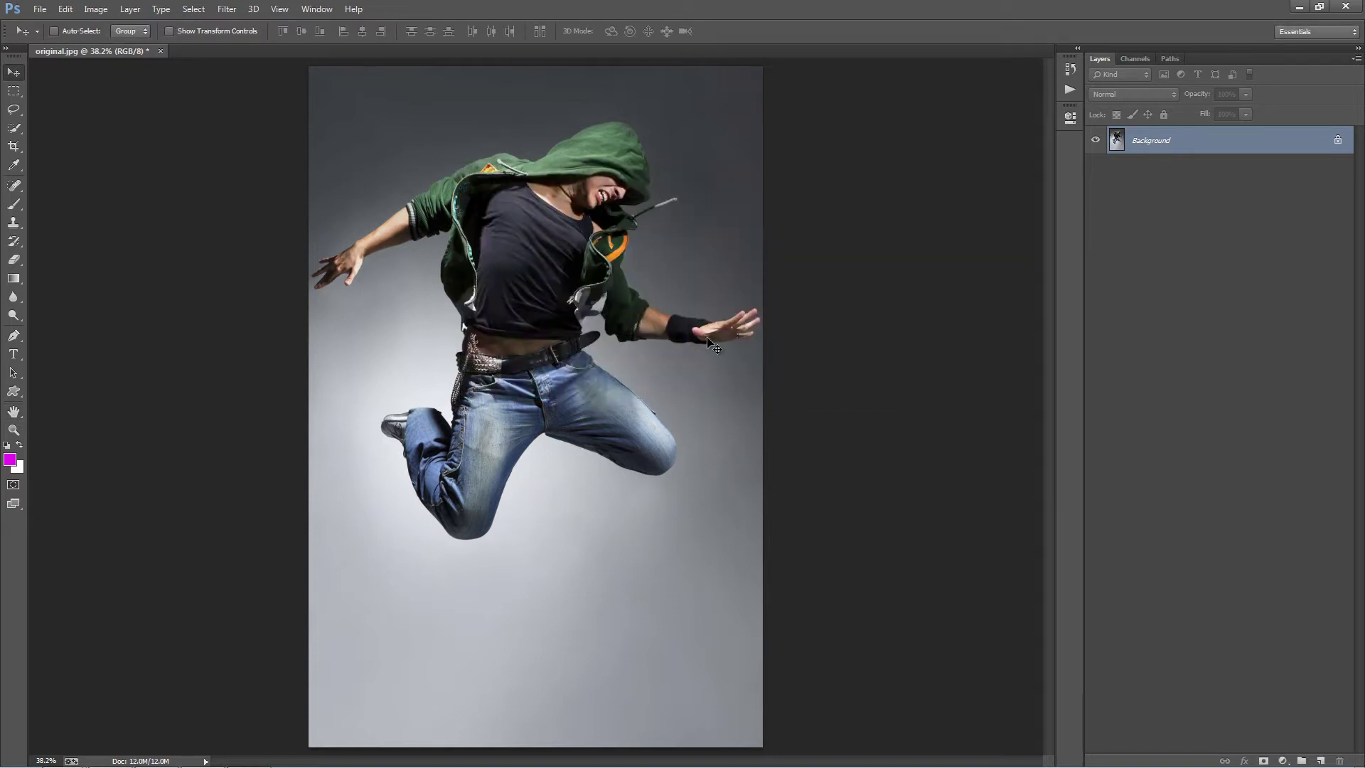
Create a new layer named "brush" above the Background
{"action": "key", "text": "ctrl+shift+n"}
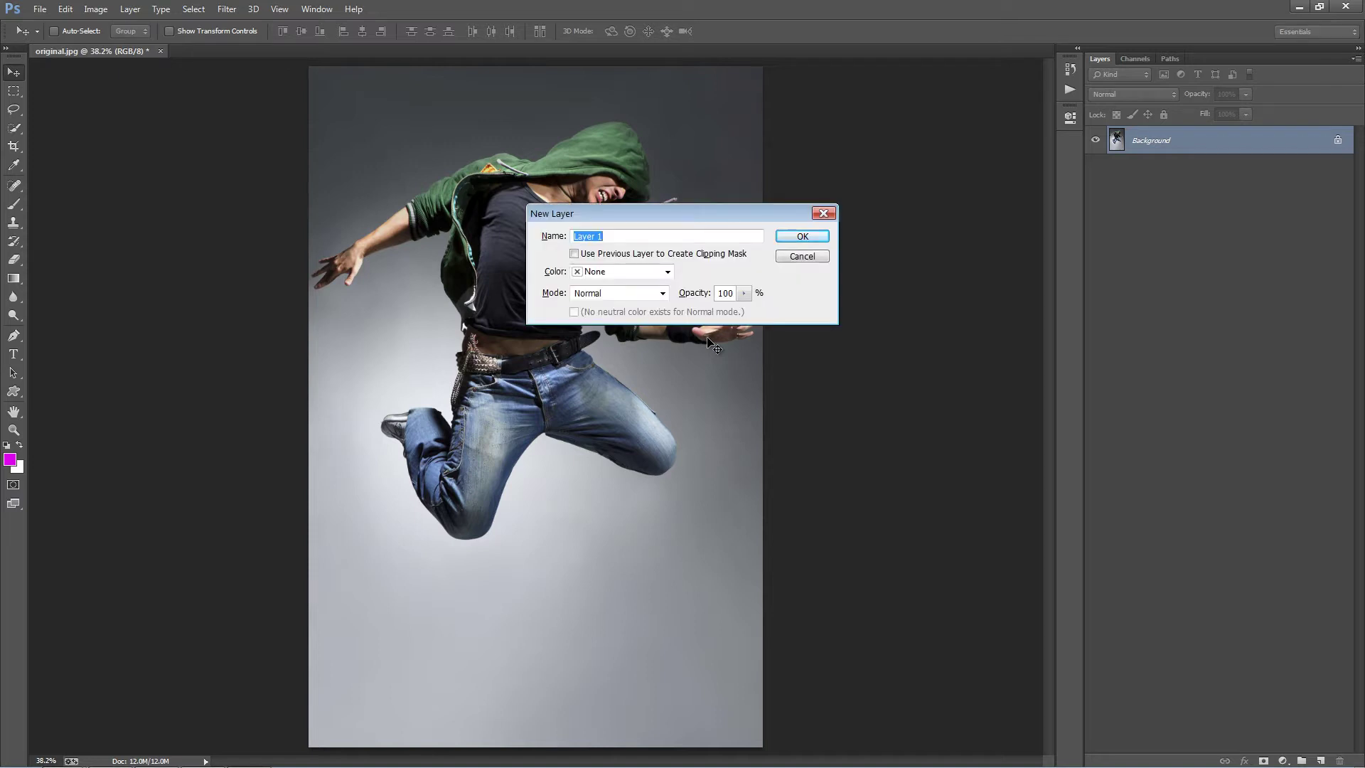
{"action": "type", "text": "brush"}
{"action": "double_click", "coordinate": [604, 237]}
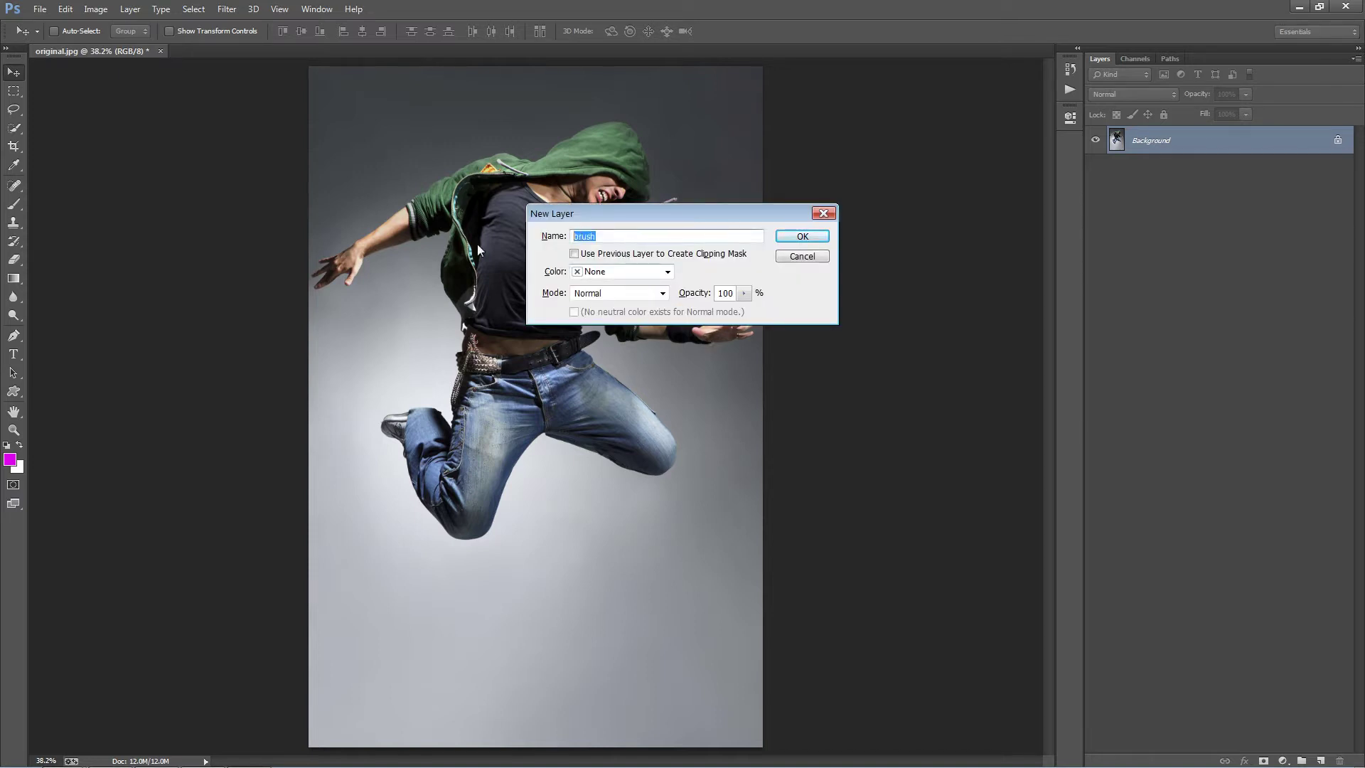
{"action": "left_click", "coordinate": [799, 236]}
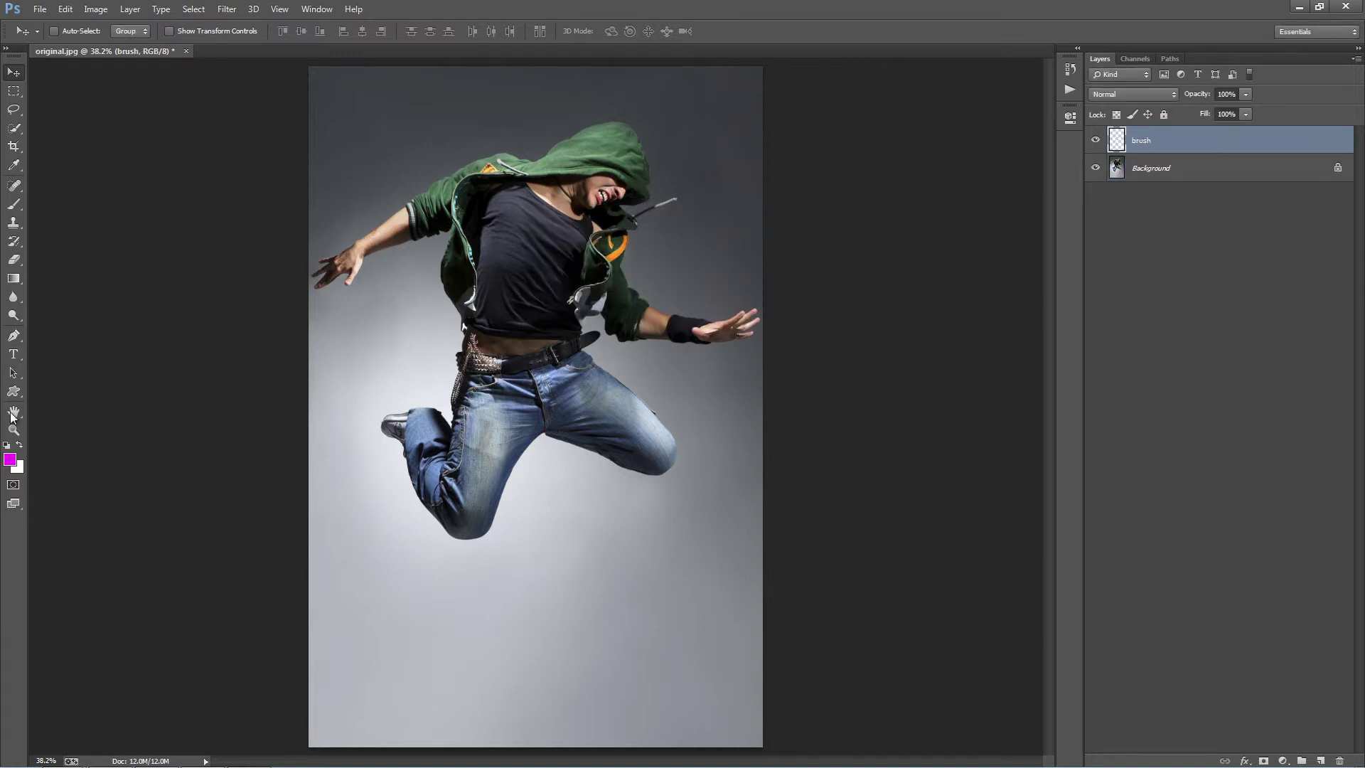
Paint a magenta stroke from the man's hood down across his shirt on the brush layer, using a 100 px brush
{"action": "key", "text": "b"}
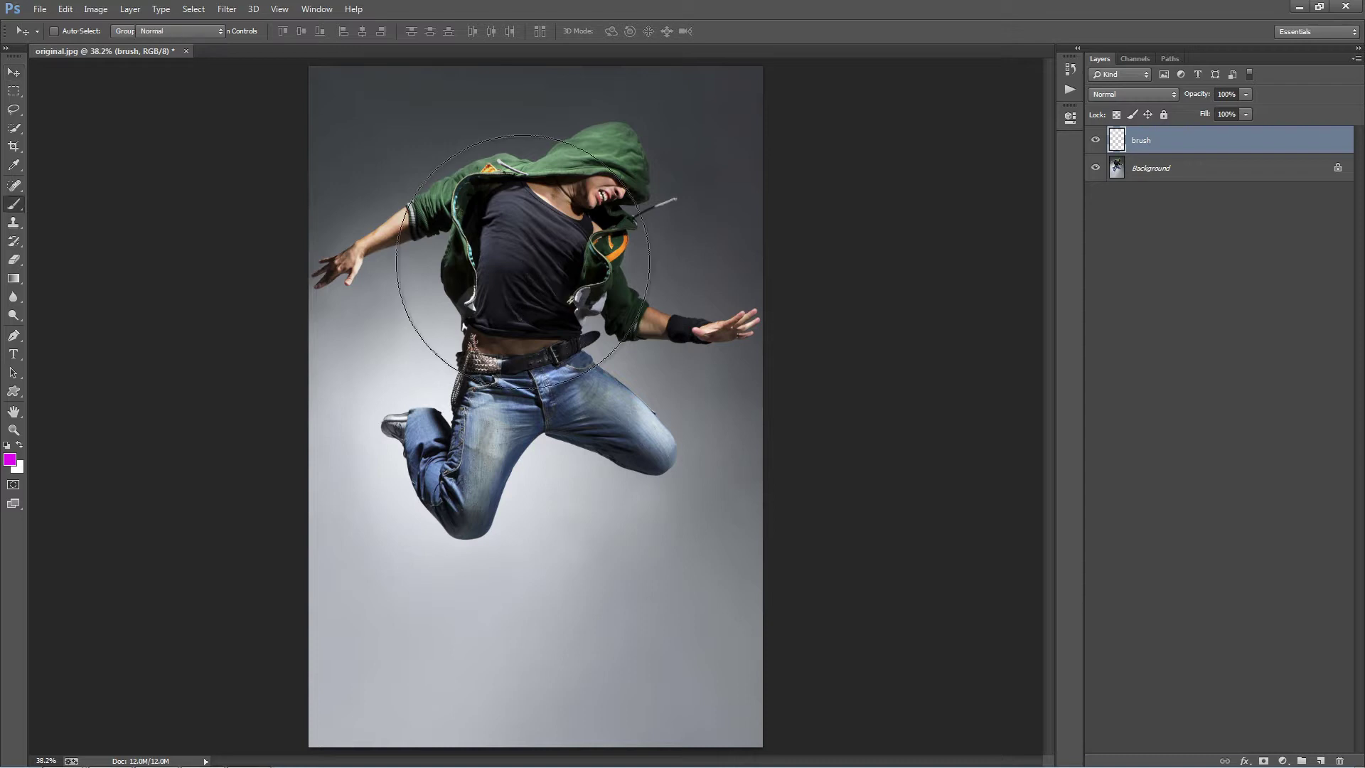
{"action": "key", "text": "bracketleft"}
{"action": "key", "text": "bracketleft"}
{"action": "key", "text": "bracketleft"}
{"action": "key", "text": "bracketleft"}
{"action": "key", "text": "bracketleft"}
{"action": "key", "text": "bracketleft"}
{"action": "key", "text": "bracketleft"}
{"action": "key", "text": "bracketleft"}
{"action": "key", "text": "bracketleft"}
{"action": "key", "text": "bracketleft"}
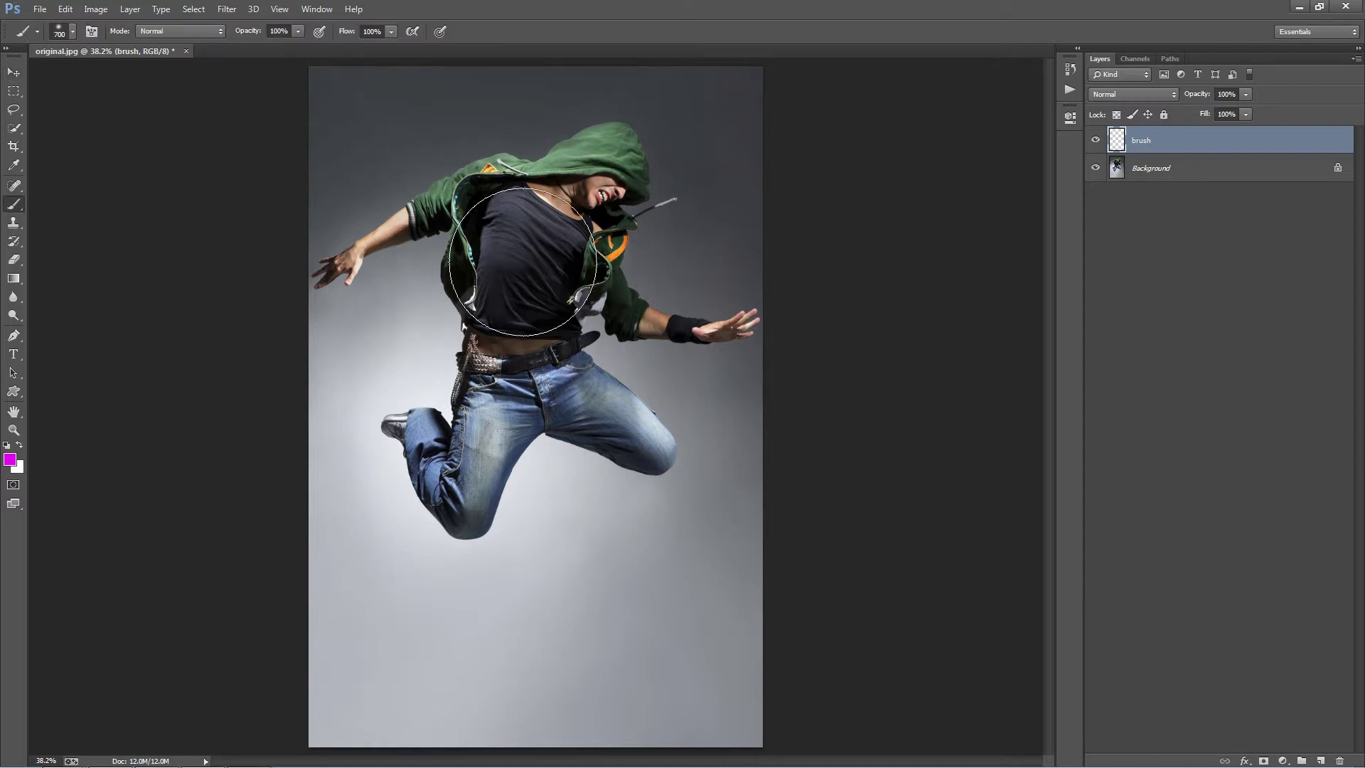
{"action": "key", "text": "bracketleft"}
{"action": "left_click_drag", "start_coordinate": [579, 150], "coordinate": [521, 288]}
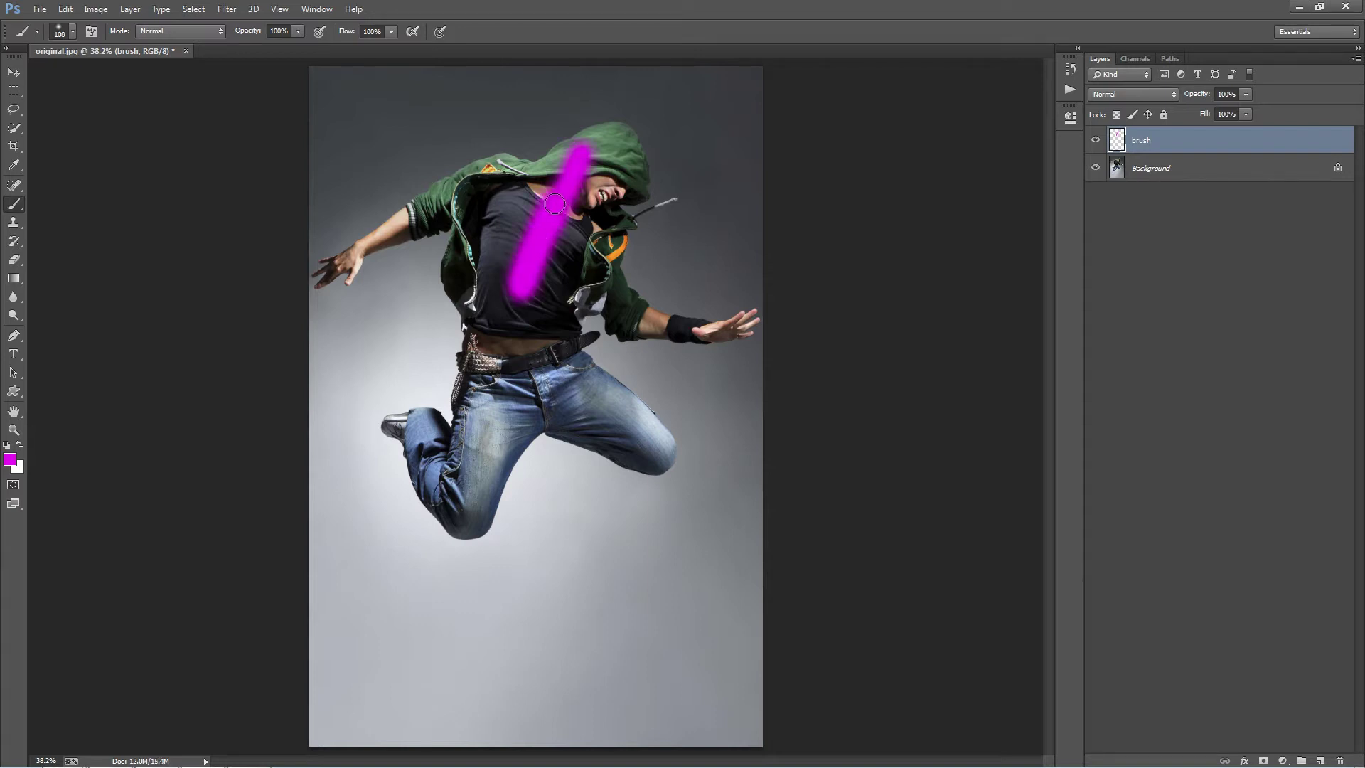
Reduce the brush size and paint another magenta stroke across the man's shirt
{"action": "key", "text": "bracketleft"}
{"action": "key", "text": "bracketleft"}
{"action": "key", "text": "bracketleft"}
{"action": "key", "text": "bracketleft"}
{"action": "key", "text": "bracketleft"}
{"action": "key", "text": "bracketright"}
{"action": "mouse_move", "coordinate": [579, 229]}
{"action": "left_mouse_down"}
{"action": "mouse_move", "coordinate": [607, 224]}
{"action": "mouse_move", "coordinate": [600, 190]}
{"action": "mouse_move", "coordinate": [625, 177]}
{"action": "mouse_move", "coordinate": [595, 212]}
{"action": "mouse_move", "coordinate": [563, 193]}
{"action": "mouse_move", "coordinate": [555, 169]}
{"action": "mouse_move", "coordinate": [512, 191]}
{"action": "mouse_move", "coordinate": [508, 178]}
{"action": "mouse_move", "coordinate": [497, 195]}
{"action": "mouse_move", "coordinate": [519, 191]}
{"action": "mouse_move", "coordinate": [538, 215]}
{"action": "mouse_move", "coordinate": [509, 269]}
{"action": "mouse_move", "coordinate": [526, 297]}
{"action": "left_mouse_up"}
Close original.jpg without saving and open the prepared file brushed.psd
{"action": "key", "text": "ctrl+w"}
{"action": "key", "text": "n"}
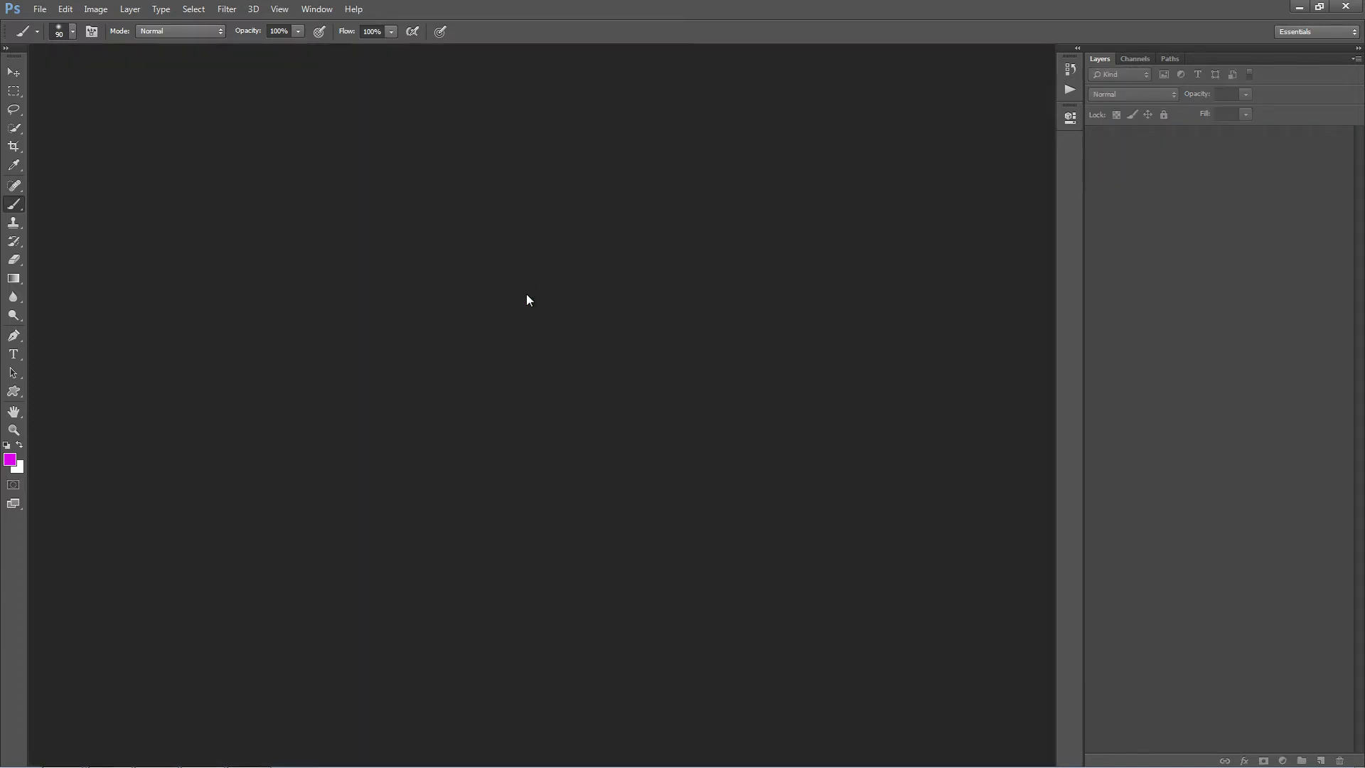
{"action": "key", "text": "ctrl+o"}
{"action": "left_click", "coordinate": [543, 224]}
{"action": "double_click", "coordinate": [543, 224]}
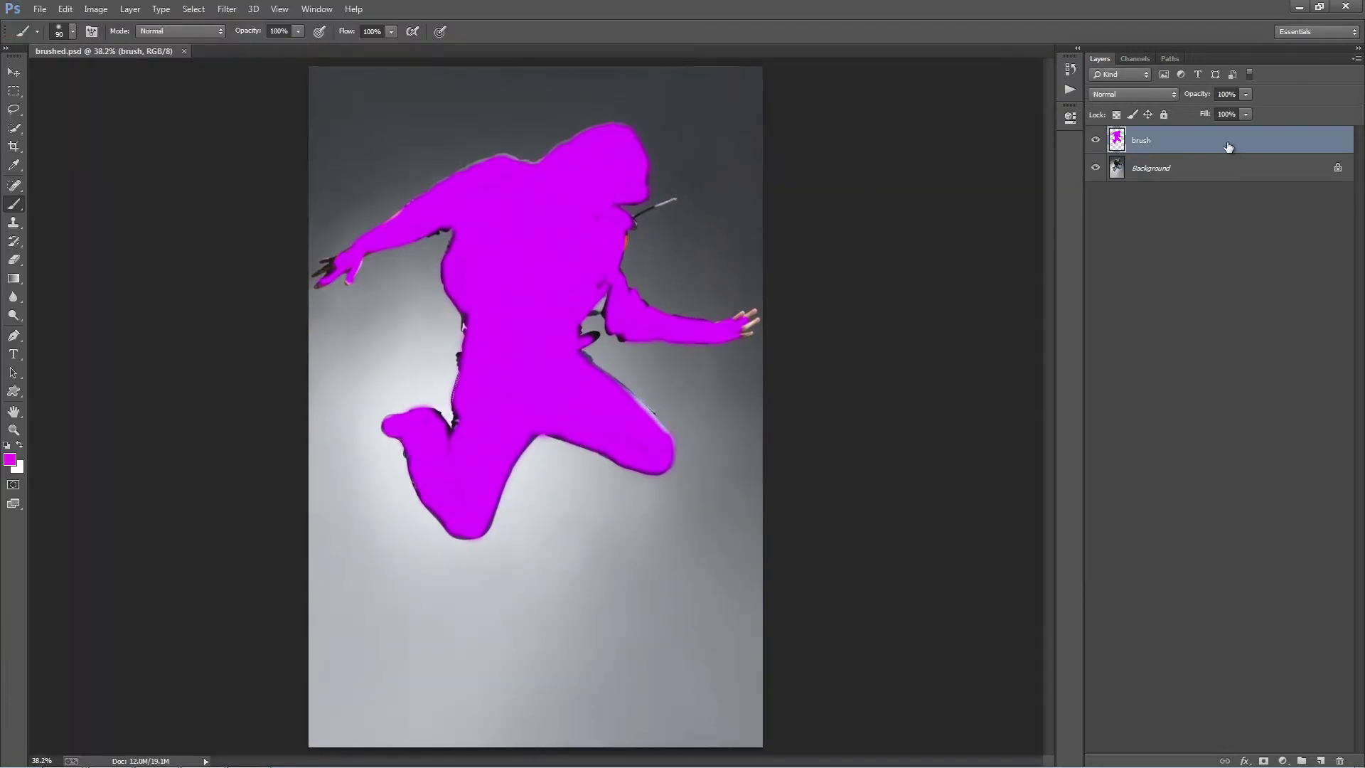
Hide and show the brush layer to compare the magenta silhouette with the man underneath
{"action": "left_click", "coordinate": [1095, 141]}
{"action": "left_click", "coordinate": [1095, 140]}
{"action": "key", "text": "v"}
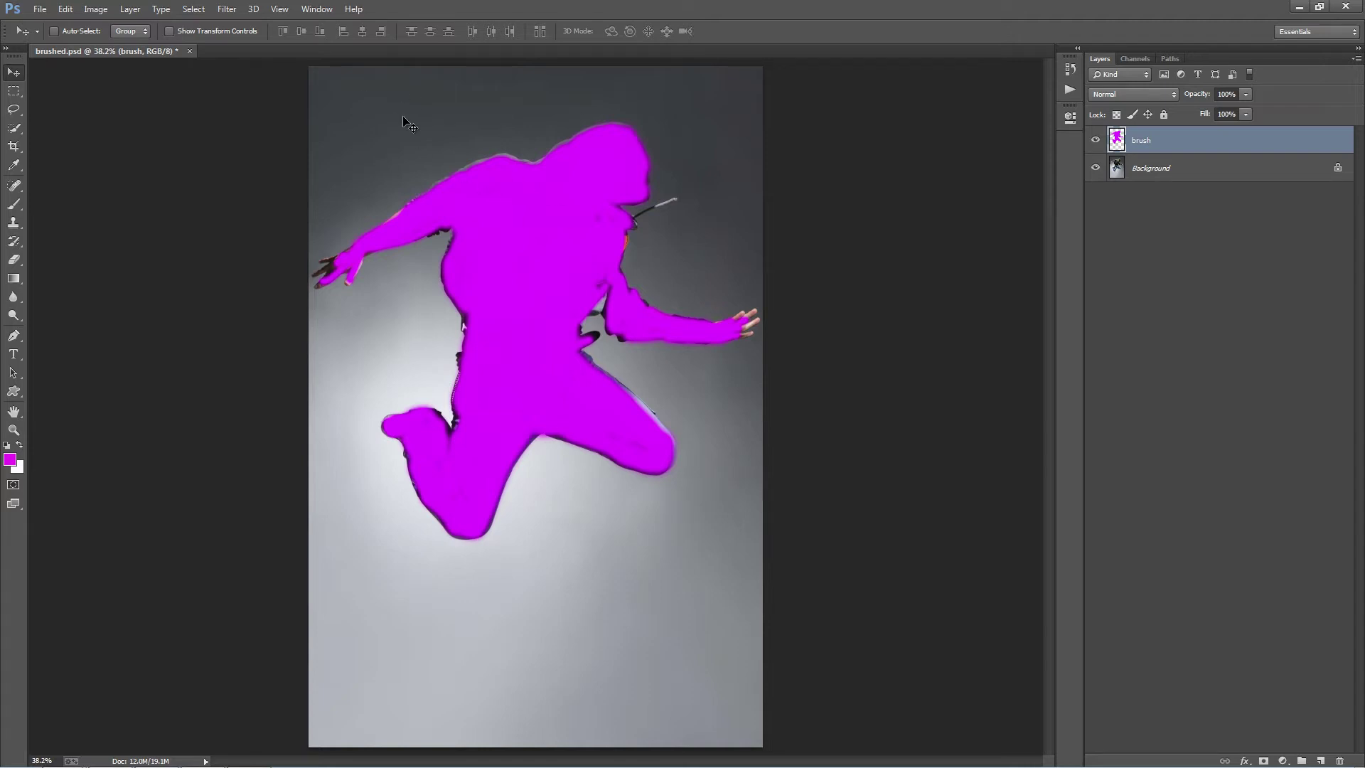
Extend the canvas by 500 pixels in width and 500 pixels in height, relative to its current size
{"action": "left_click", "coordinate": [93, 9]}
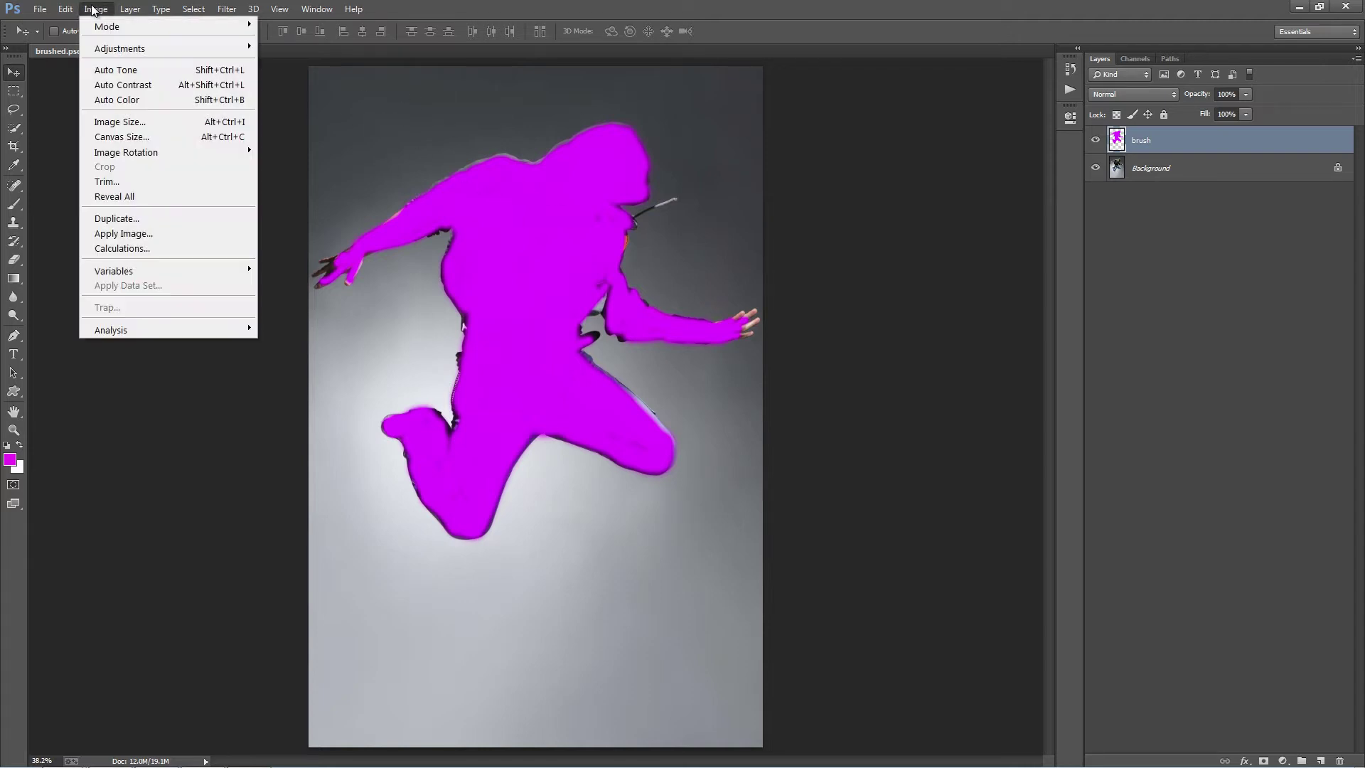
{"action": "left_click", "coordinate": [159, 133]}
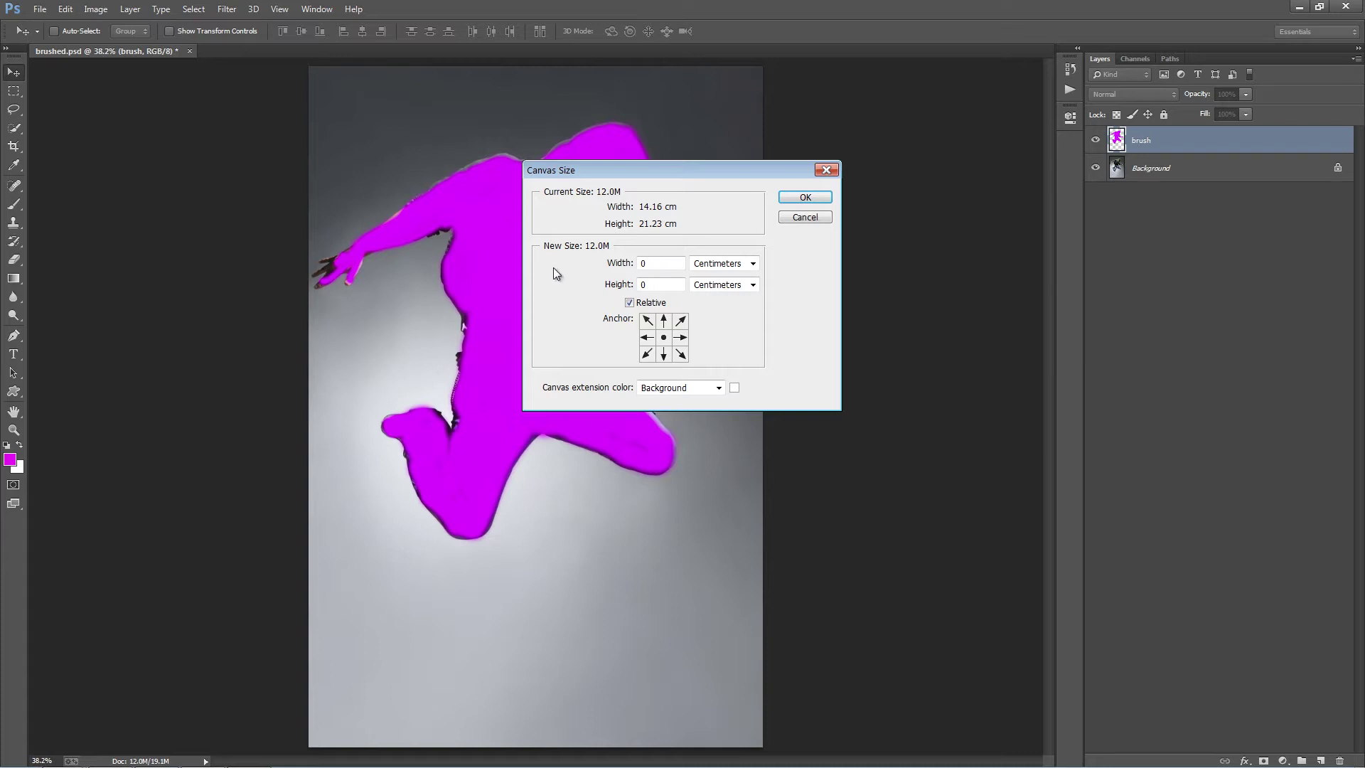
{"action": "left_click", "coordinate": [736, 263]}
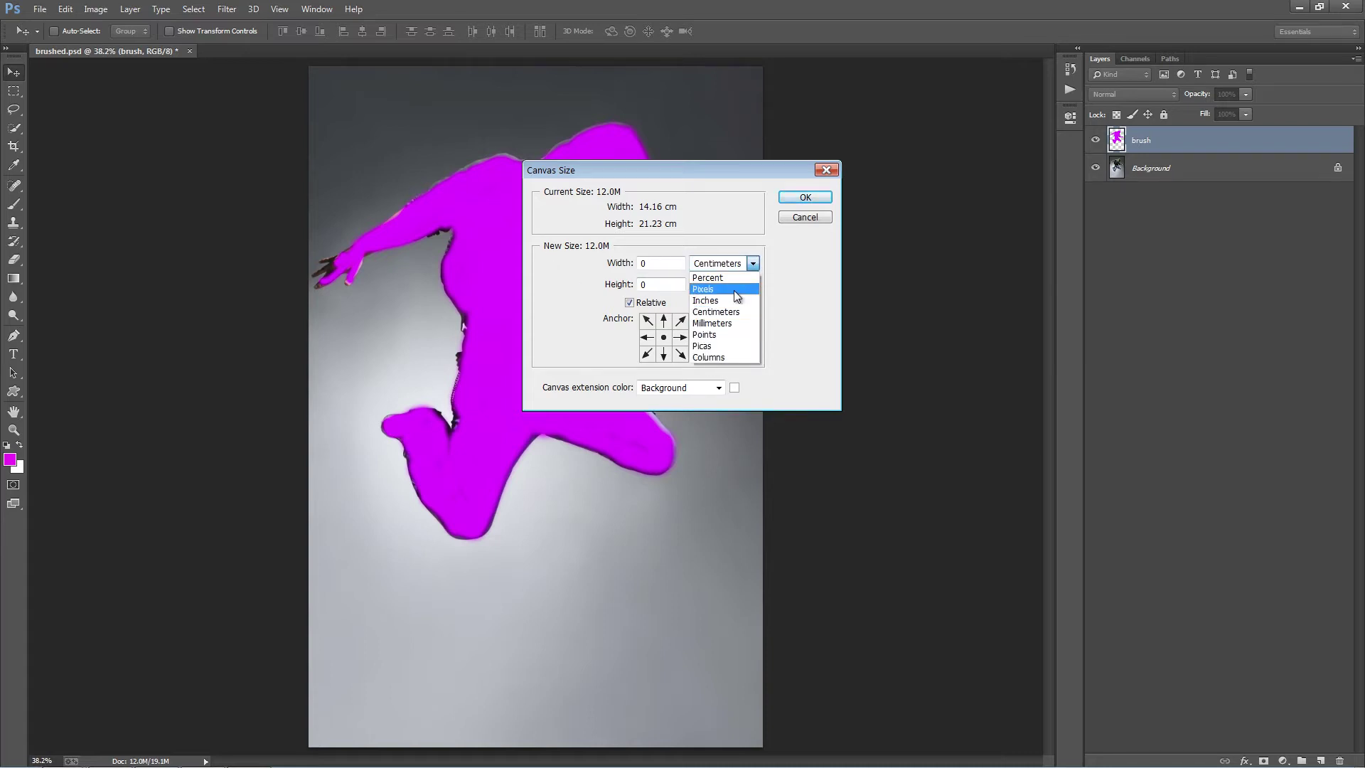
{"action": "left_click", "coordinate": [737, 289]}
{"action": "double_click", "coordinate": [667, 264]}
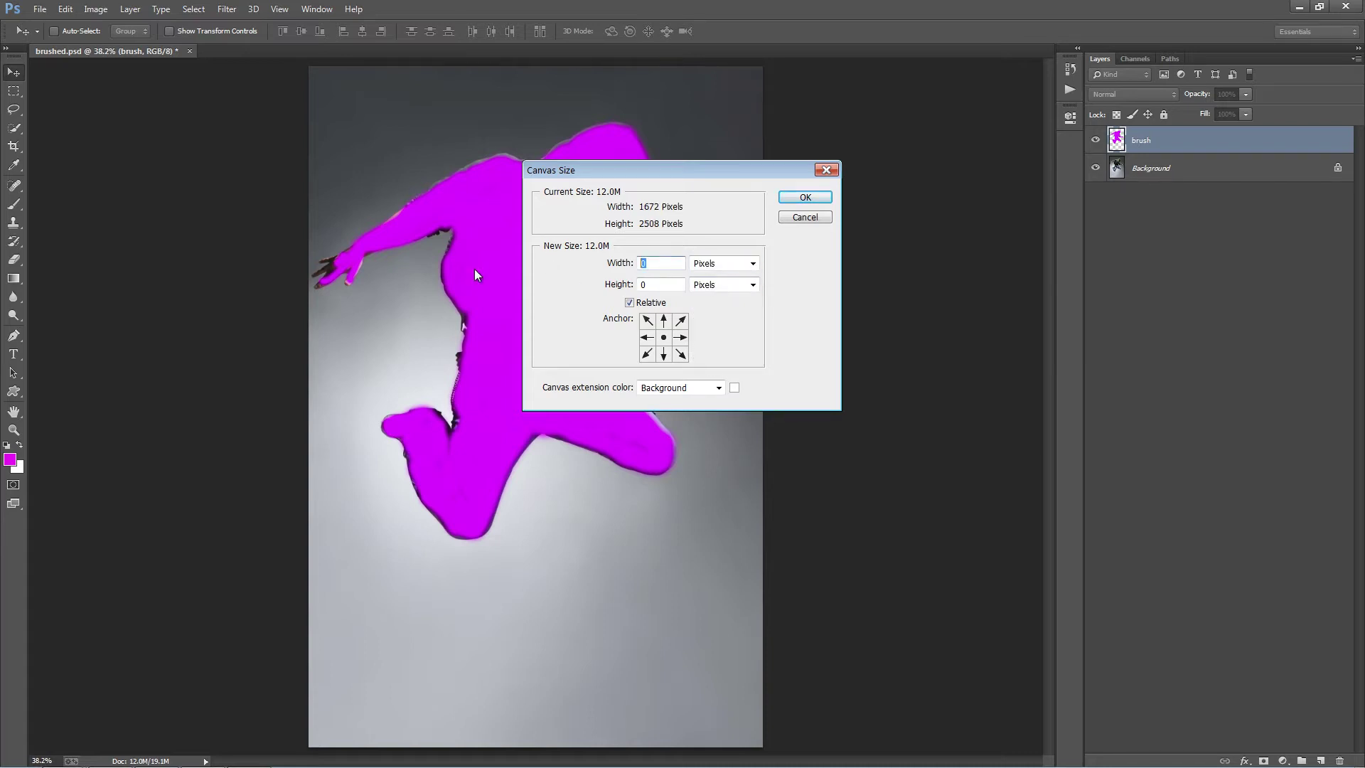
{"action": "type", "text": "500"}
{"action": "key", "text": "Tab"}
{"action": "key", "text": "Tab"}
{"action": "type", "text": "500"}
{"action": "key", "text": "Return"}
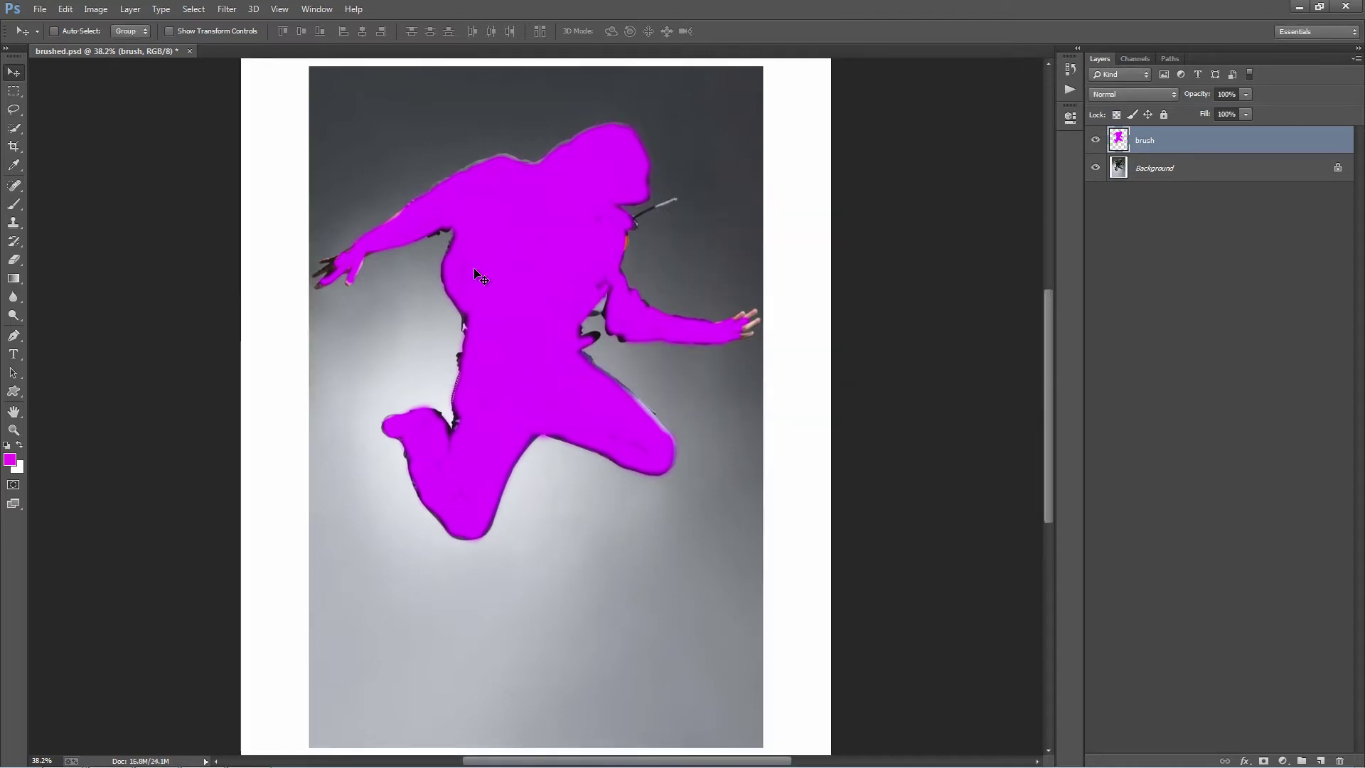
{"action": "key", "text": "ctrl+0"}
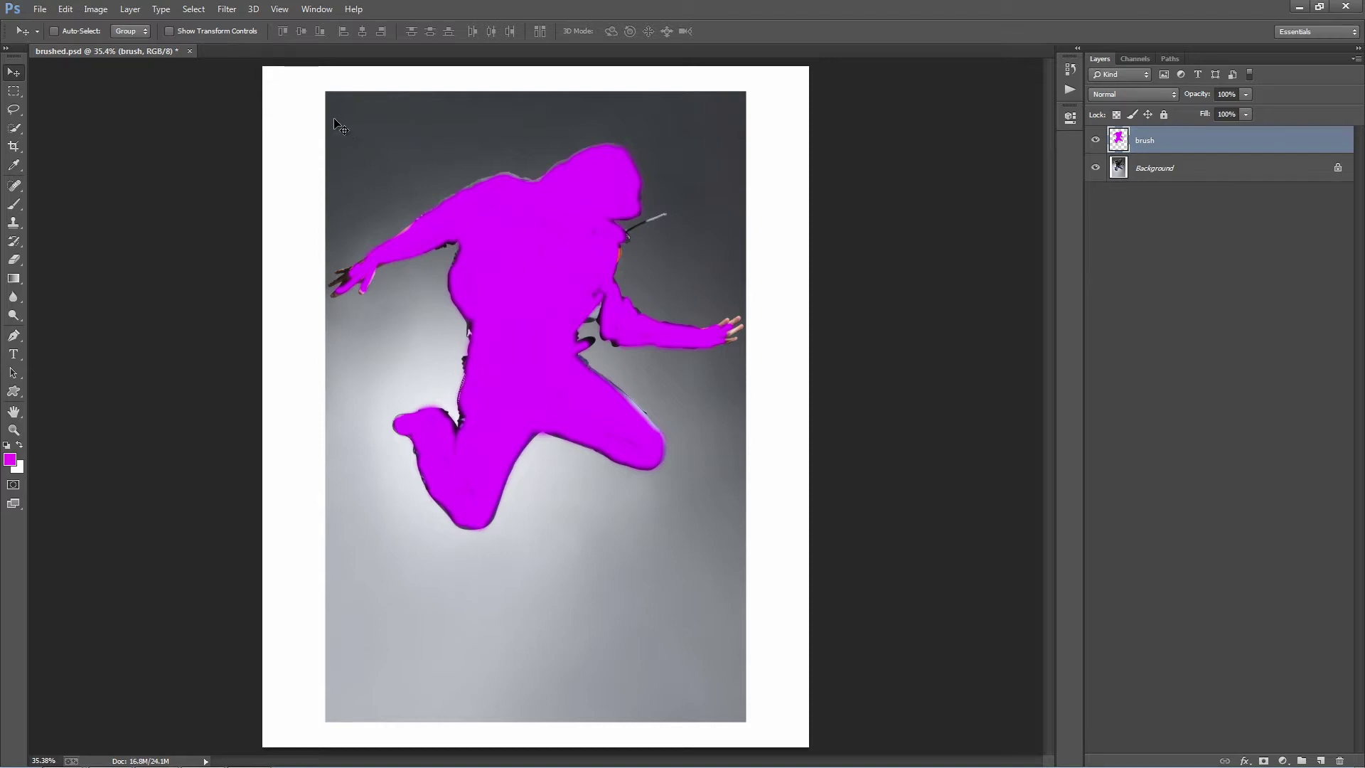
Load the Prism.atn action set from the Prism folder
{"action": "left_click", "coordinate": [312, 9]}
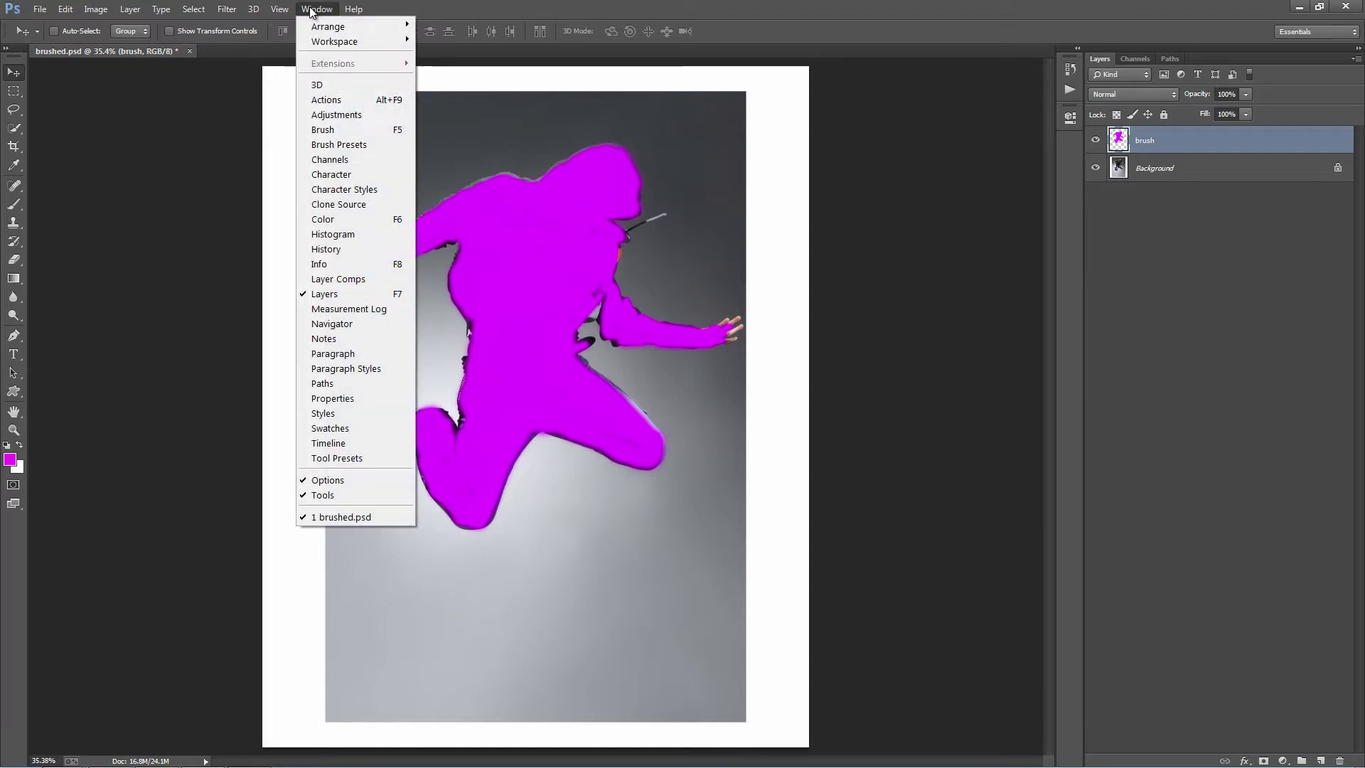
{"action": "left_click", "coordinate": [348, 101]}
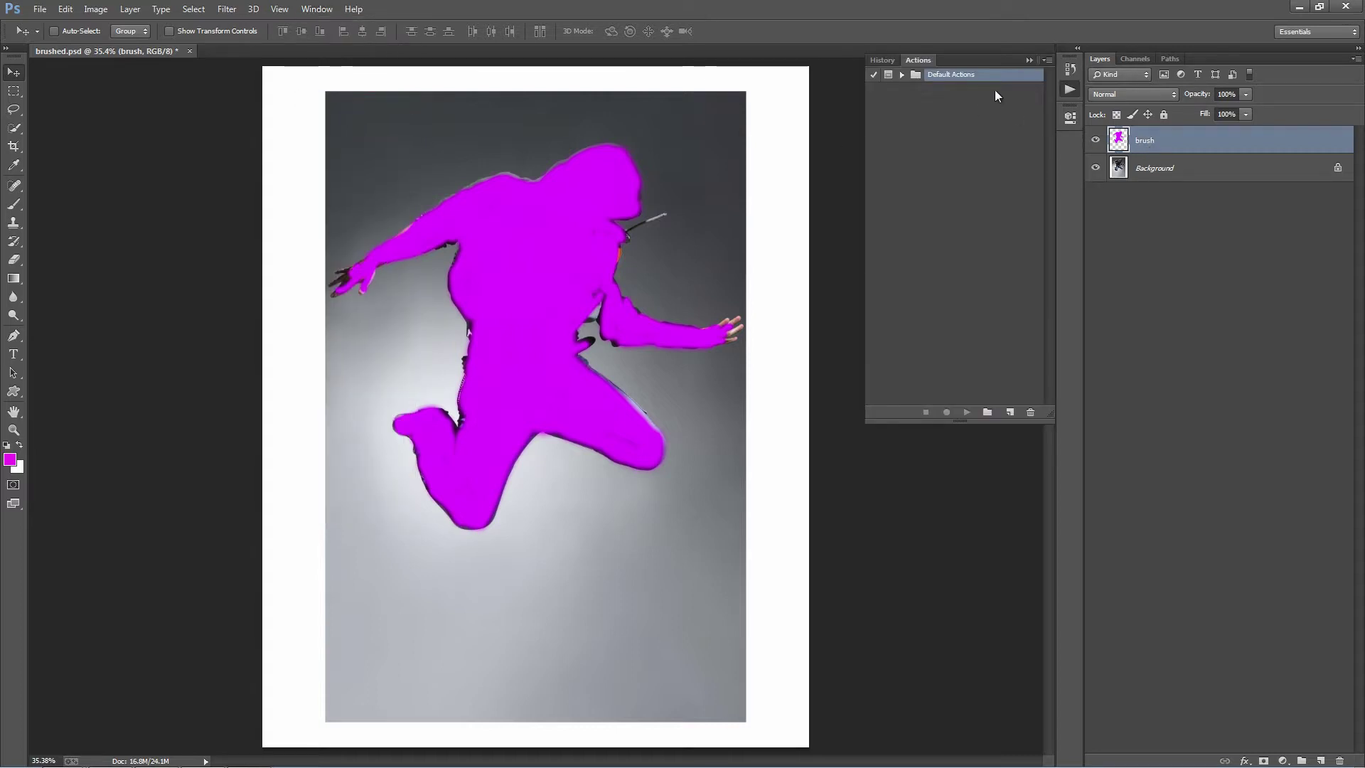
{"action": "left_click", "coordinate": [1049, 60]}
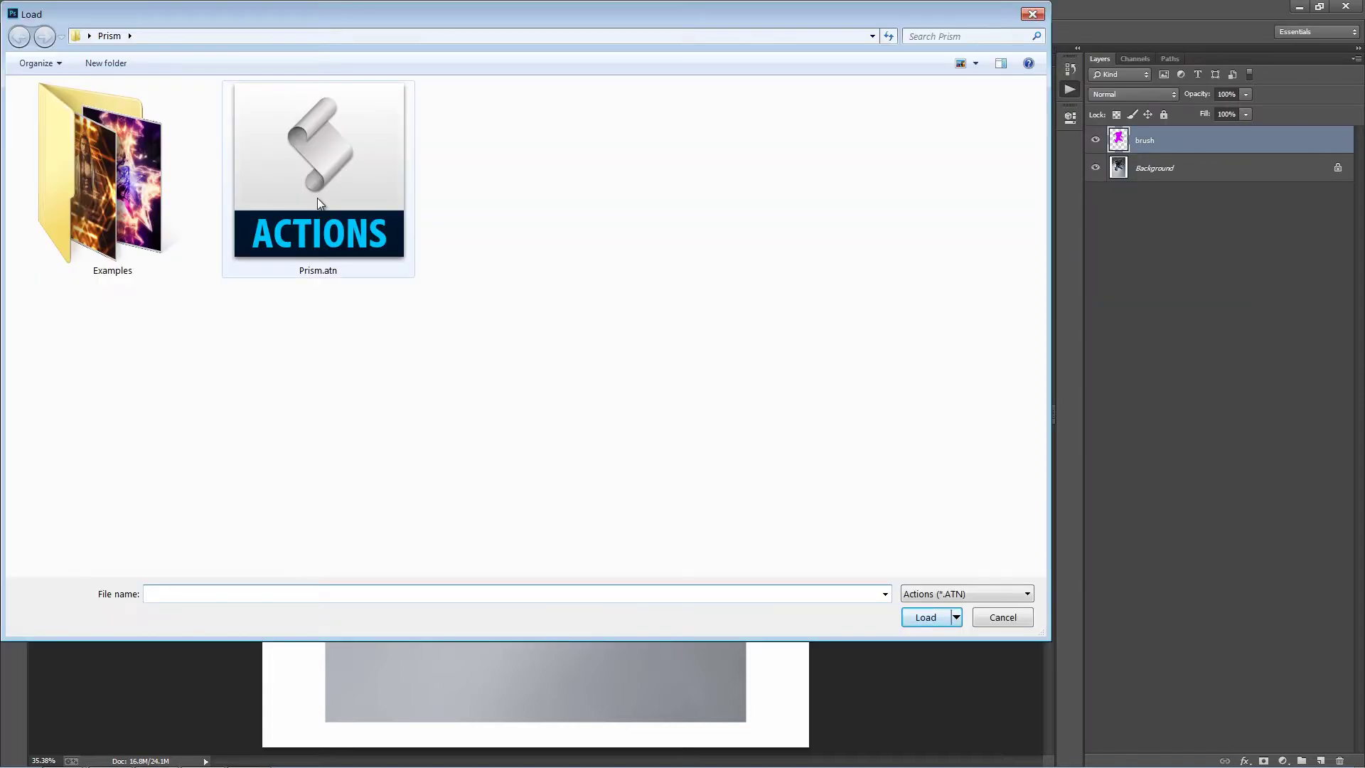
{"action": "double_click", "coordinate": [317, 197]}
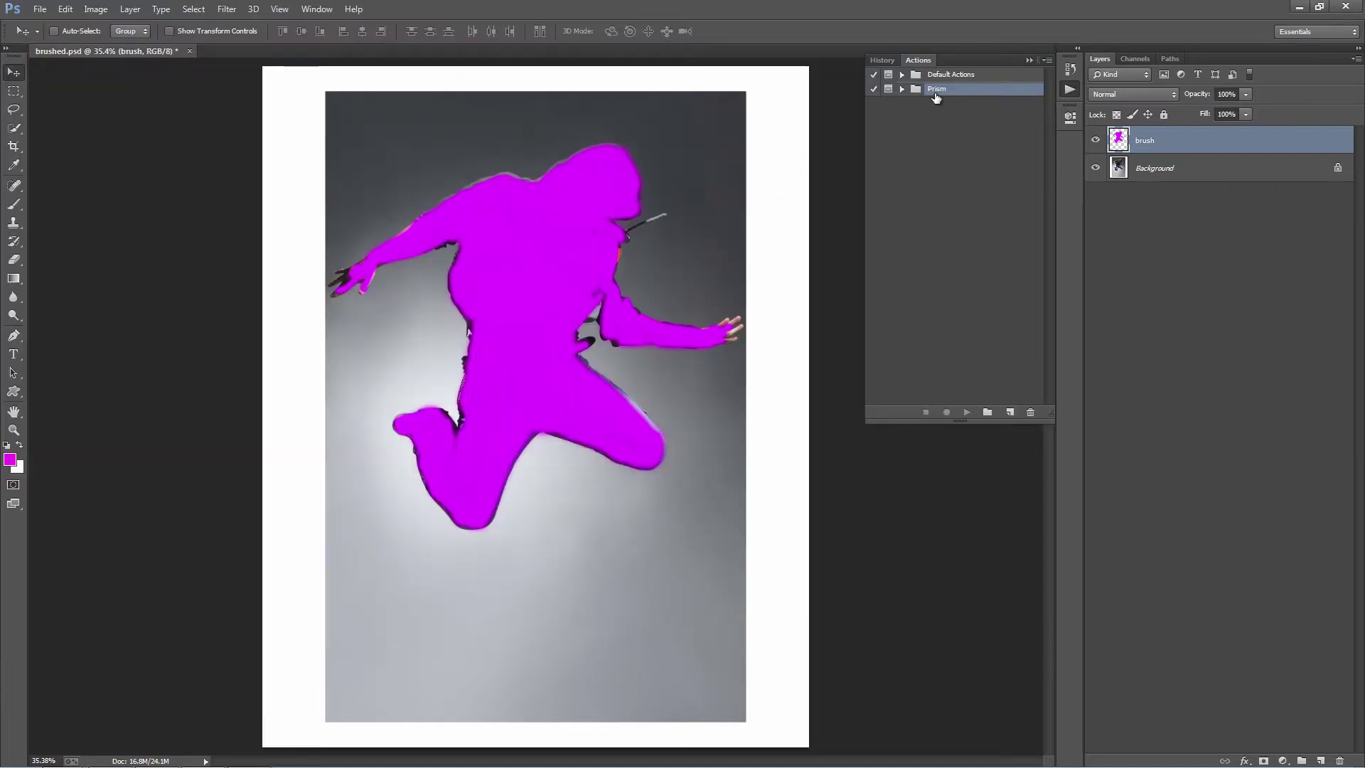
Play the Prism action from the Prism set and stop it at the message asking for a shape
{"action": "left_click", "coordinate": [902, 90]}
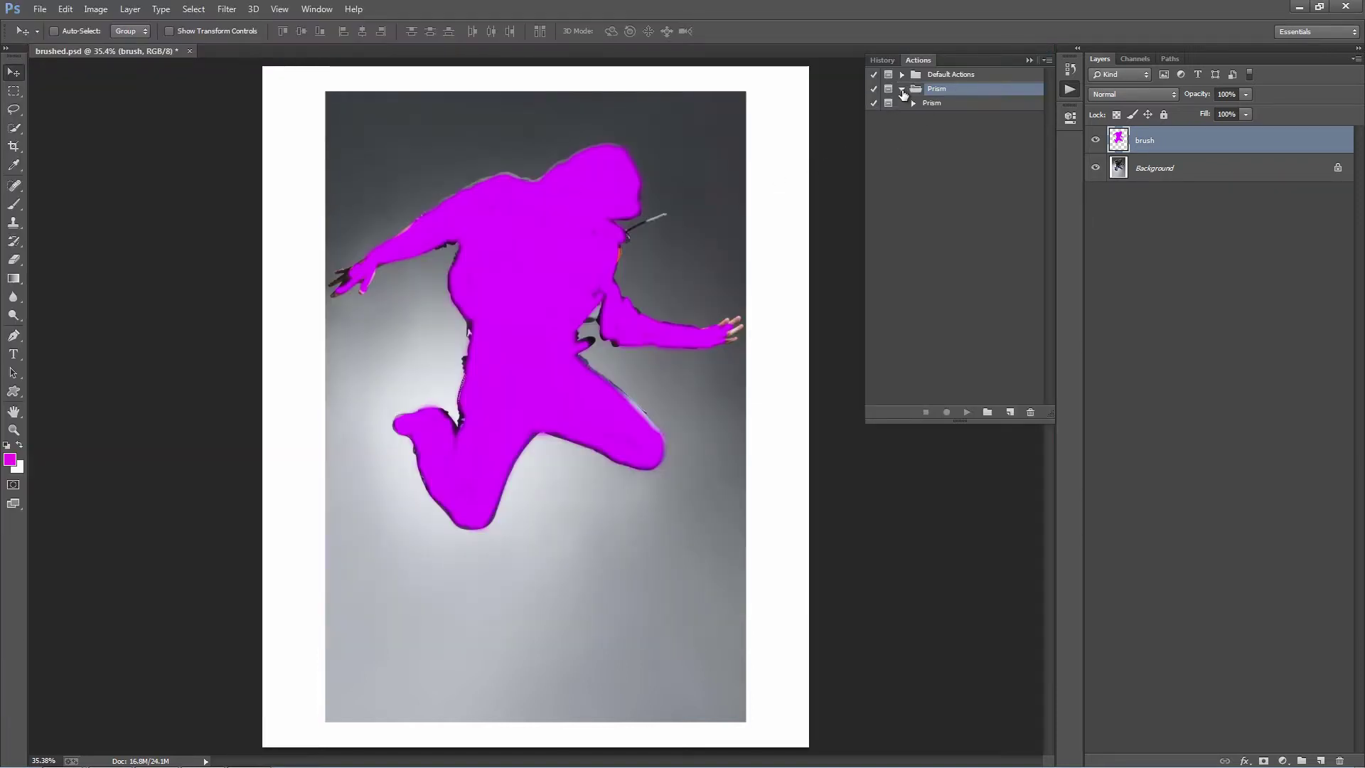
{"action": "left_click", "coordinate": [946, 105]}
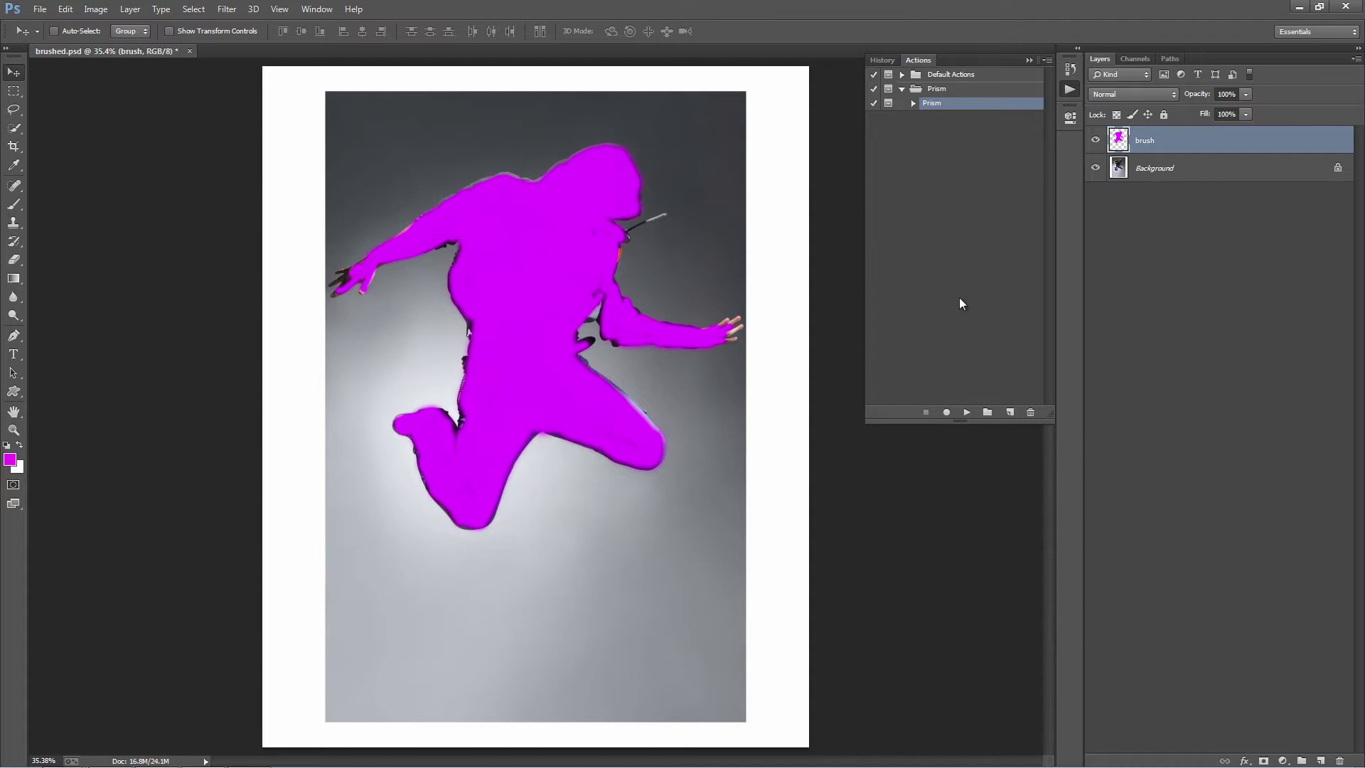
{"action": "left_click", "coordinate": [967, 413]}
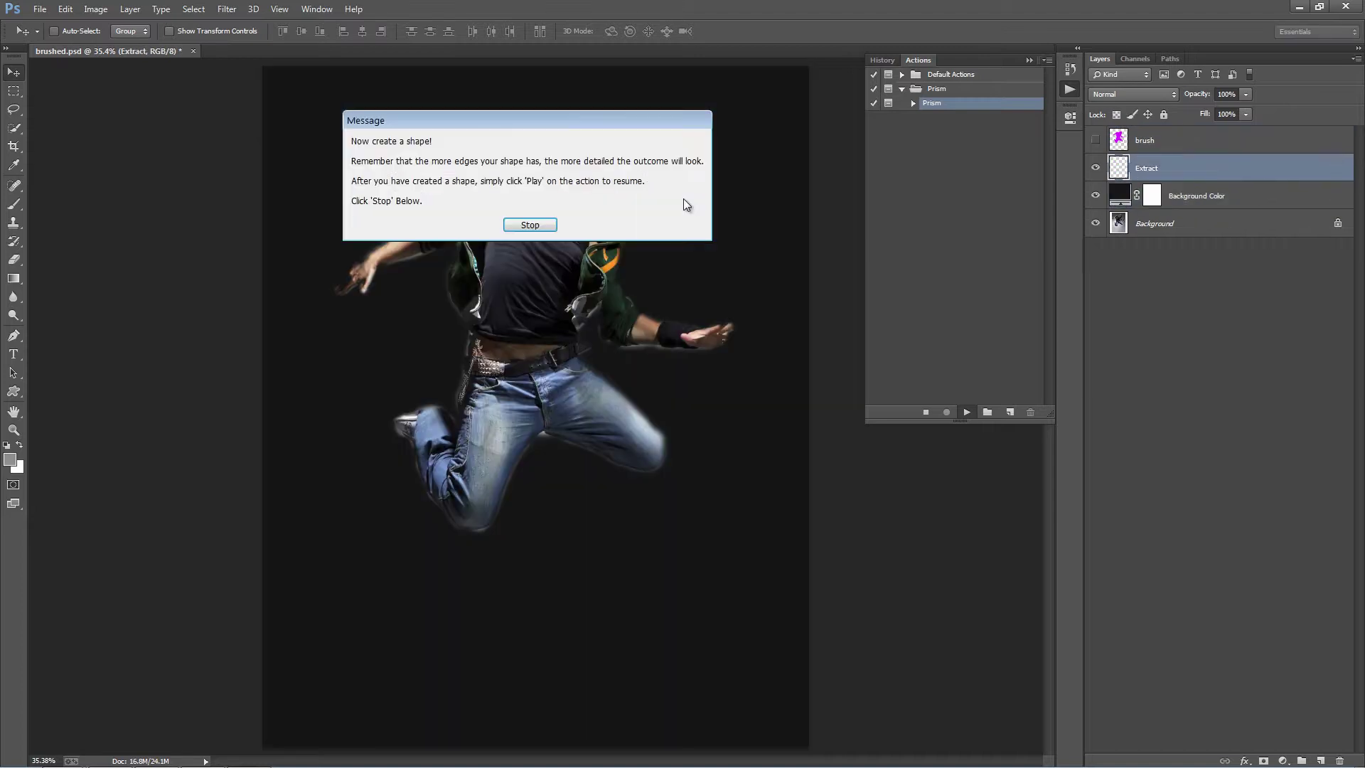
{"action": "left_click_drag", "start_coordinate": [552, 124], "coordinate": [550, 232]}
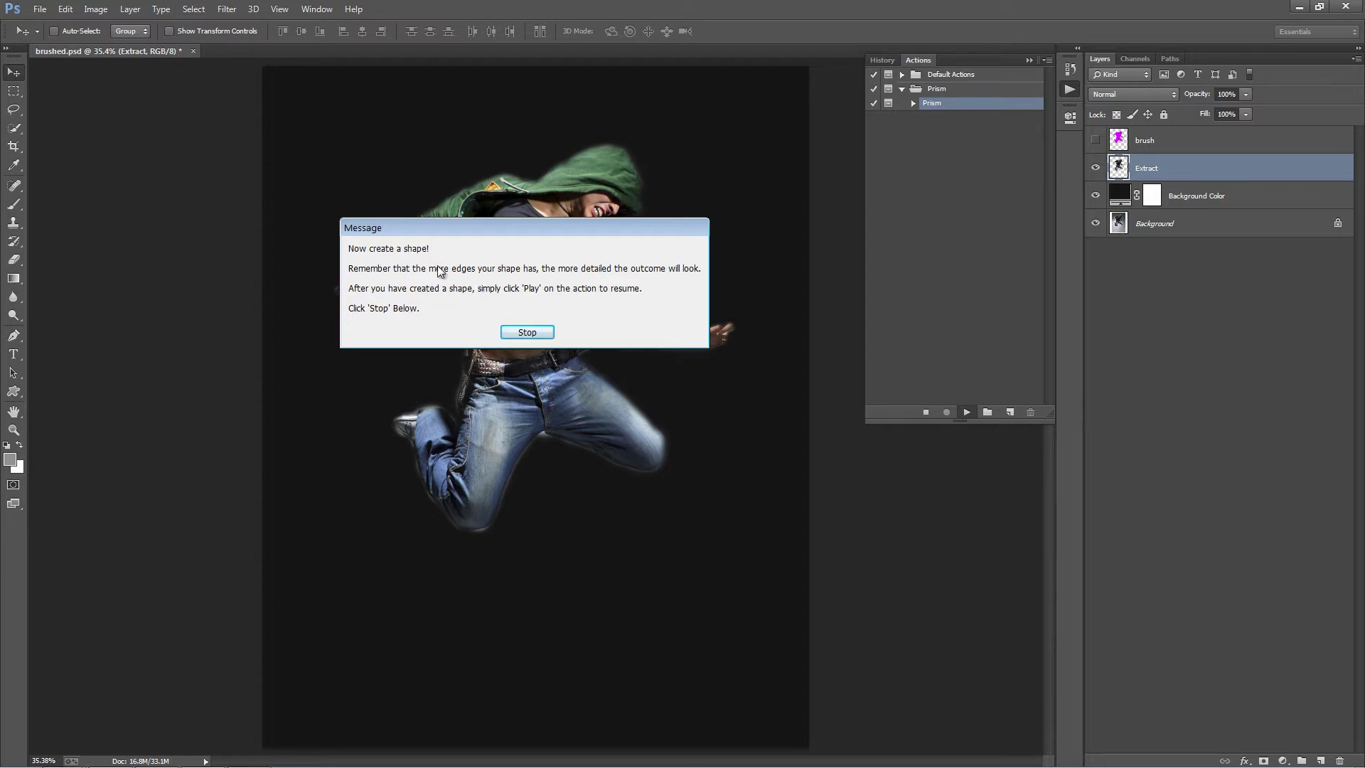
{"action": "left_click", "coordinate": [527, 332]}
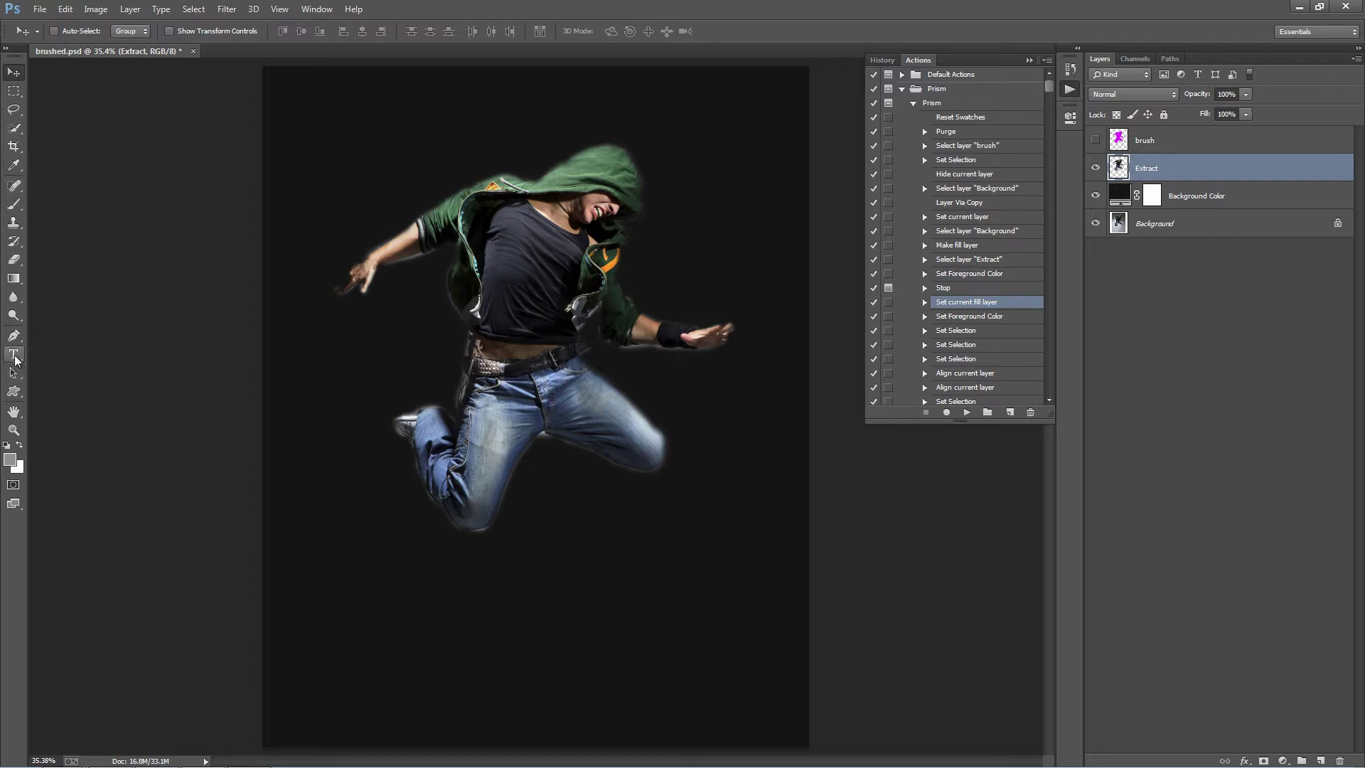
Activate the Custom Shape tool, replace its current shapes with the All set, and browse the library
{"action": "left_click", "coordinate": [11, 395]}
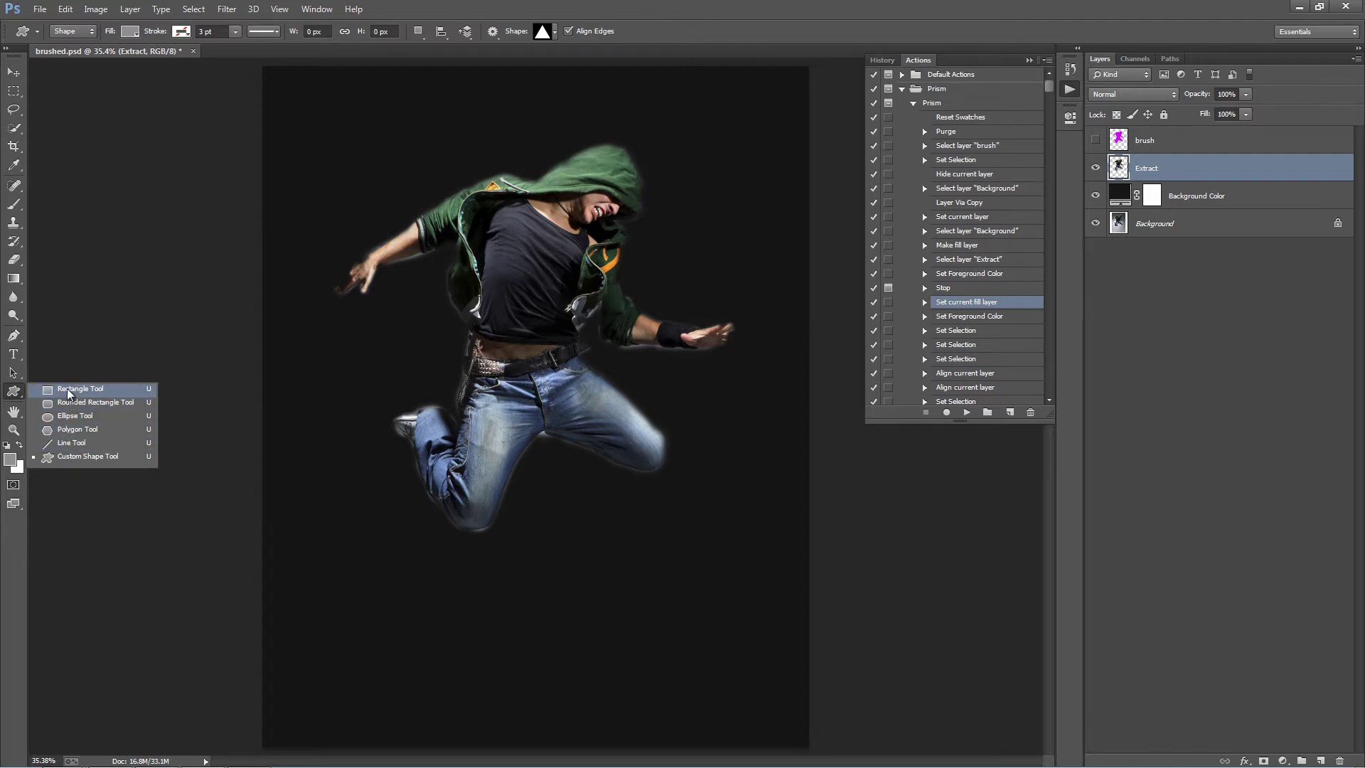
{"action": "left_click", "coordinate": [60, 455]}
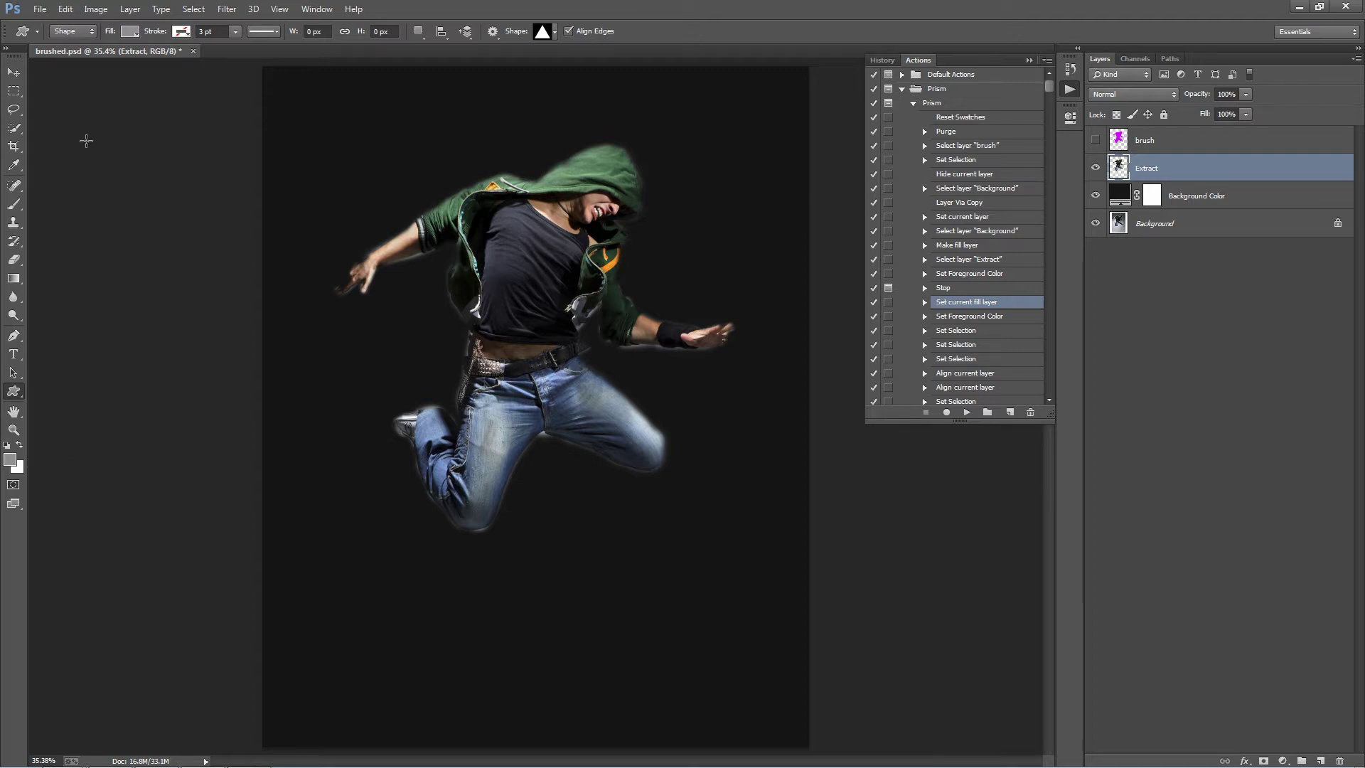
{"action": "left_click", "coordinate": [547, 36]}
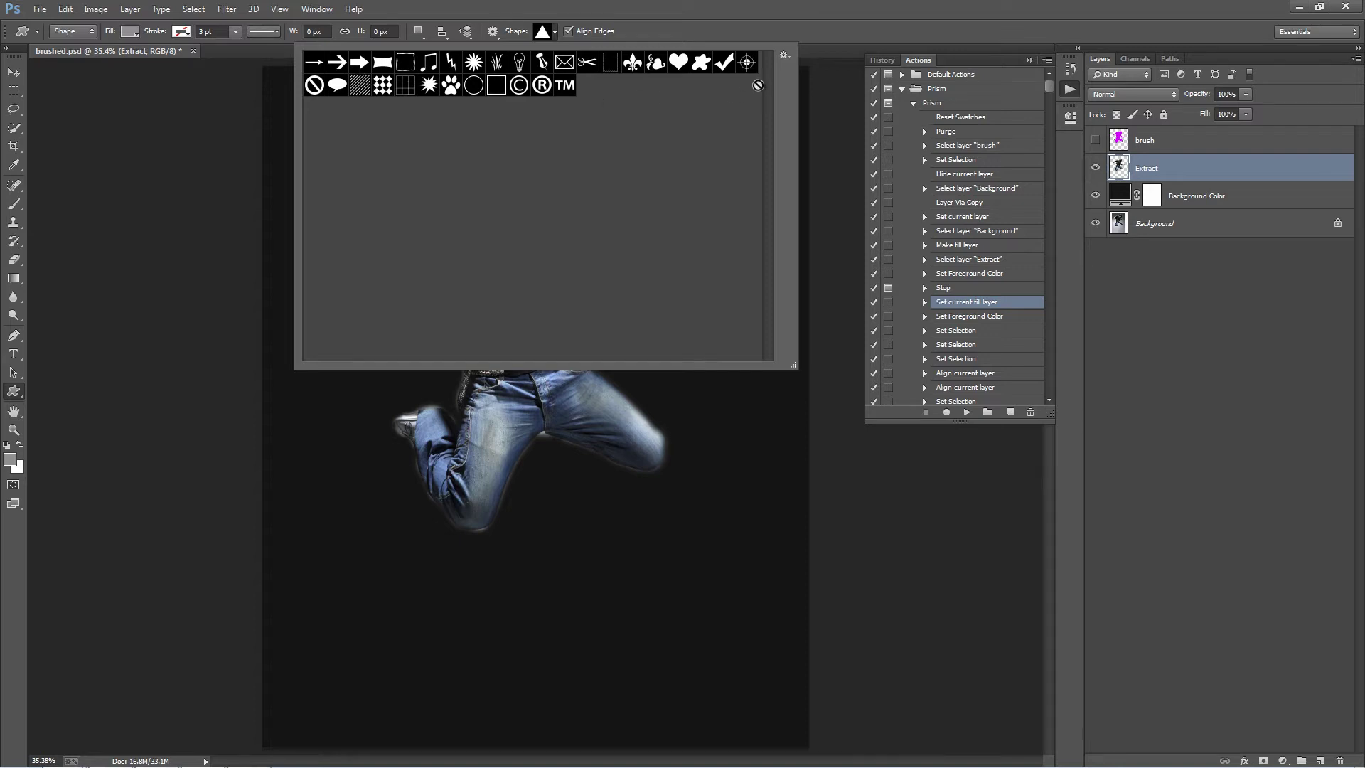
{"action": "left_click", "coordinate": [783, 57]}
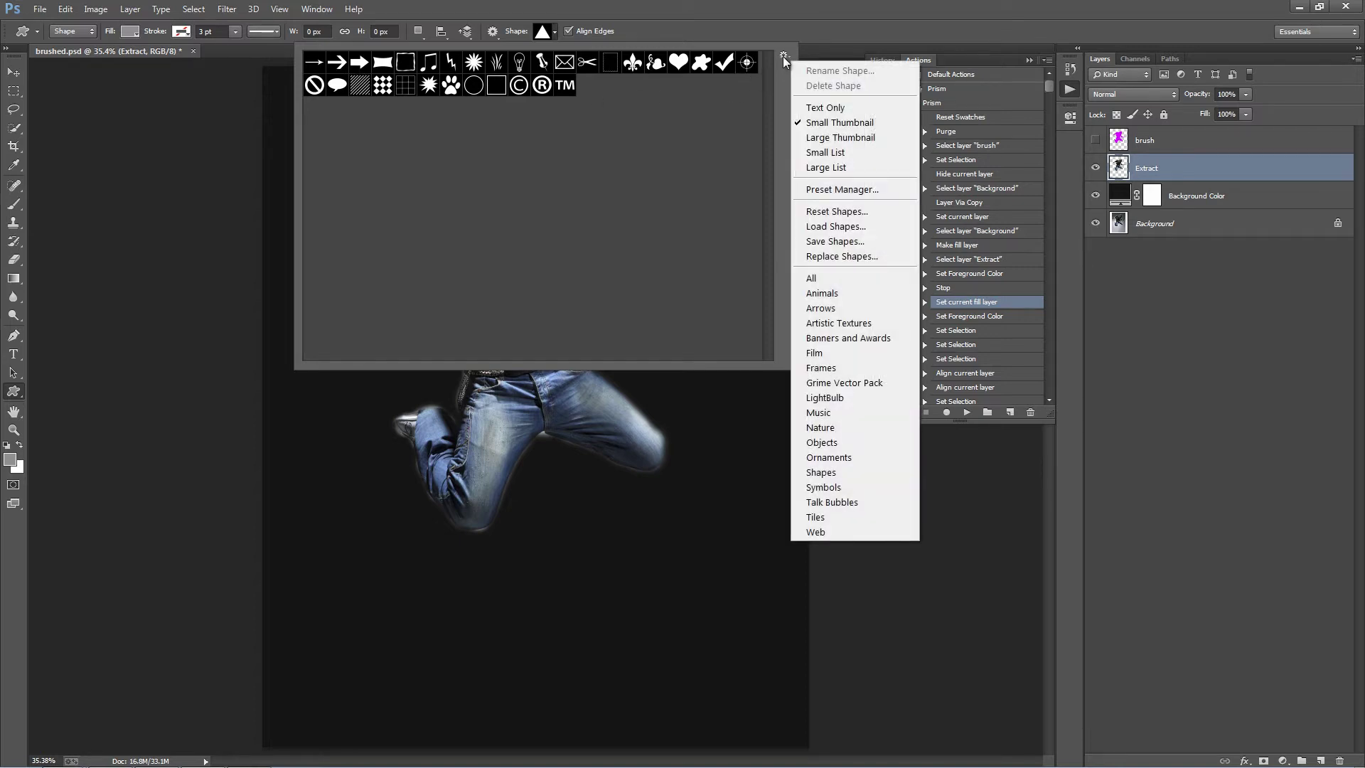
{"action": "left_click", "coordinate": [868, 276]}
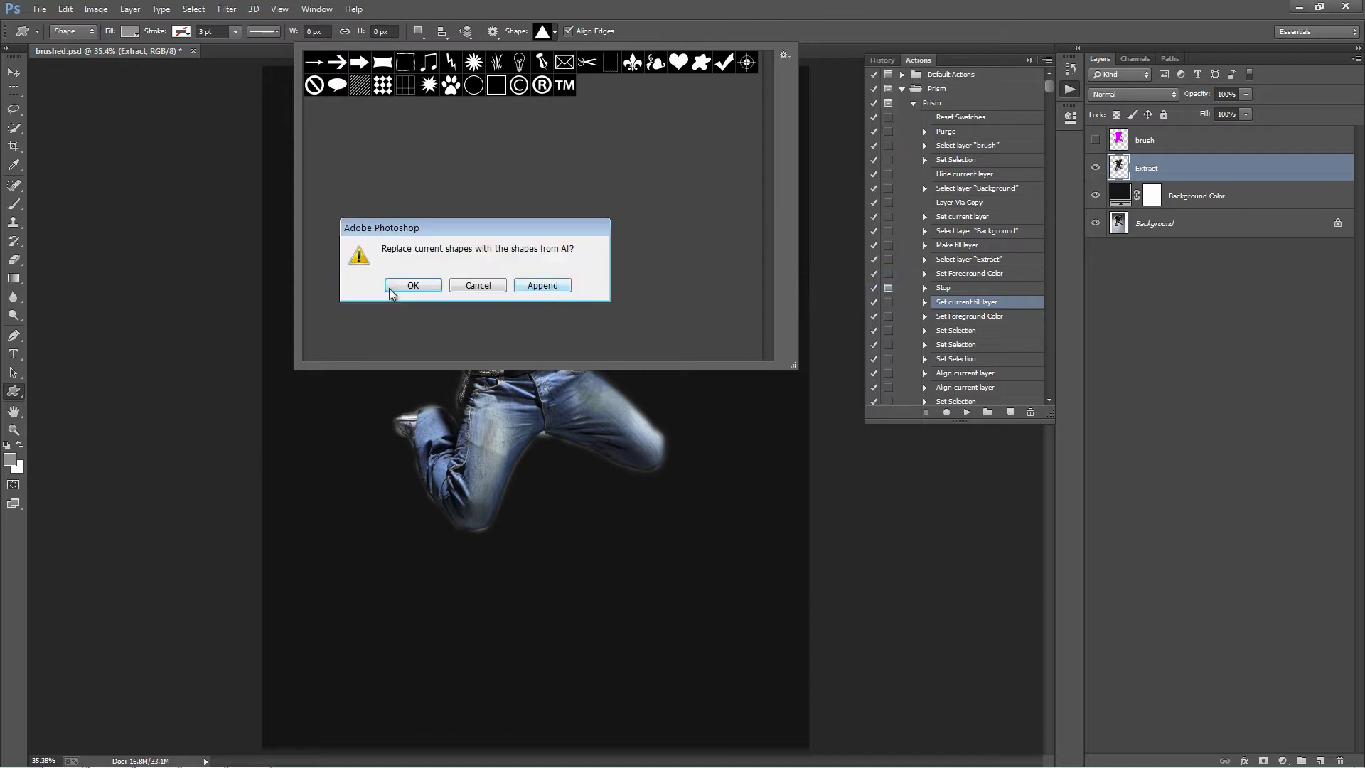
{"action": "left_click", "coordinate": [412, 285]}
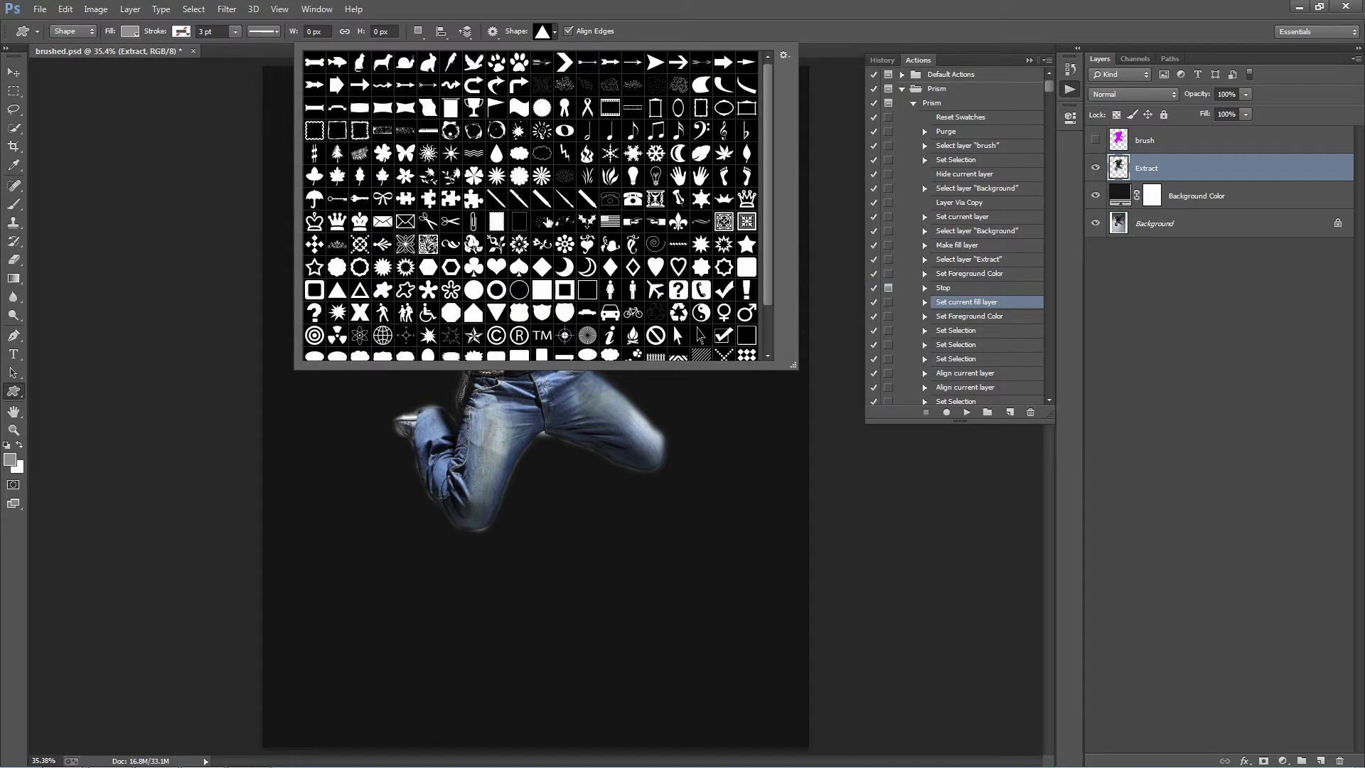
{"action": "scroll", "coordinate": [546, 215], "scroll_direction": "down", "scroll_amount": 2}
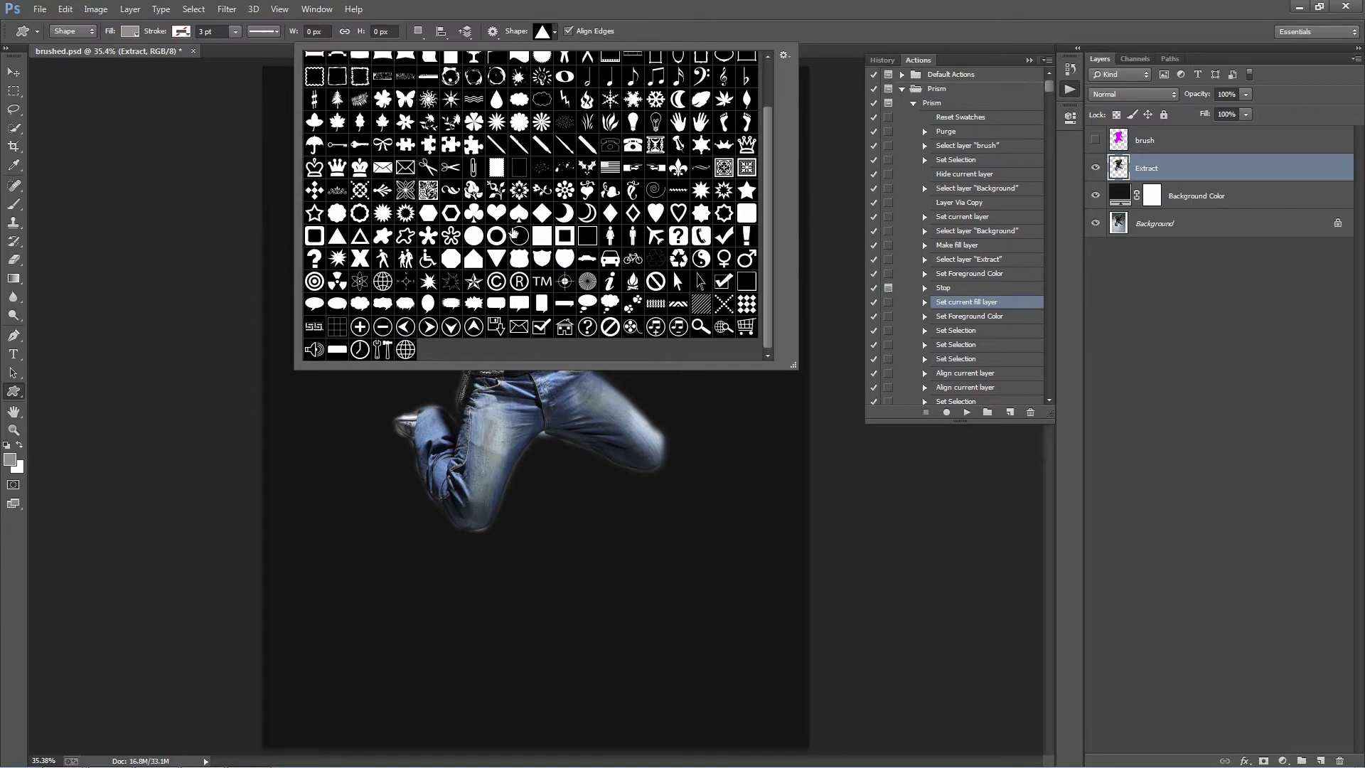
{"action": "scroll", "coordinate": [498, 231], "scroll_direction": "up", "scroll_amount": 2}
{"action": "scroll", "coordinate": [426, 227], "scroll_direction": "down", "scroll_amount": 2}
{"action": "scroll", "coordinate": [622, 241], "scroll_direction": "up", "scroll_amount": 2}
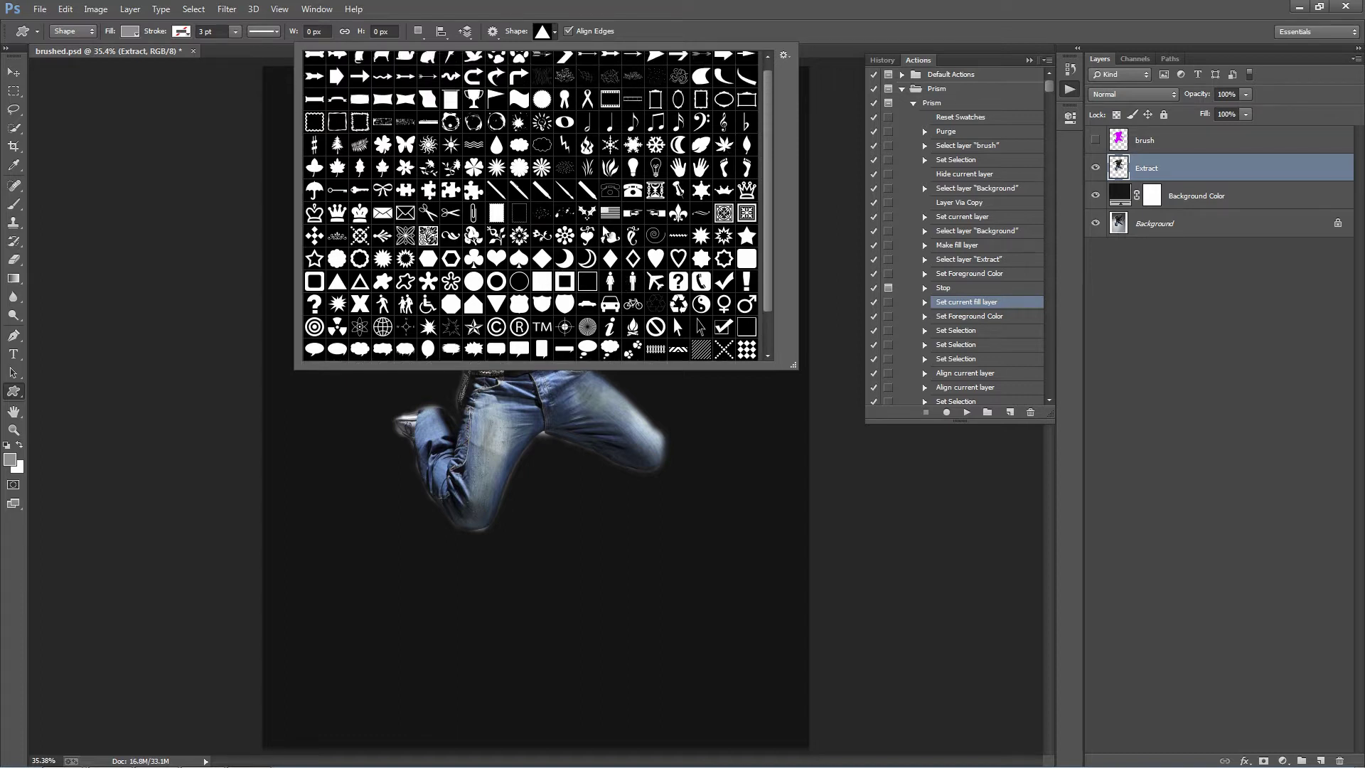
{"action": "scroll", "coordinate": [605, 229], "scroll_direction": "up", "scroll_amount": 1}
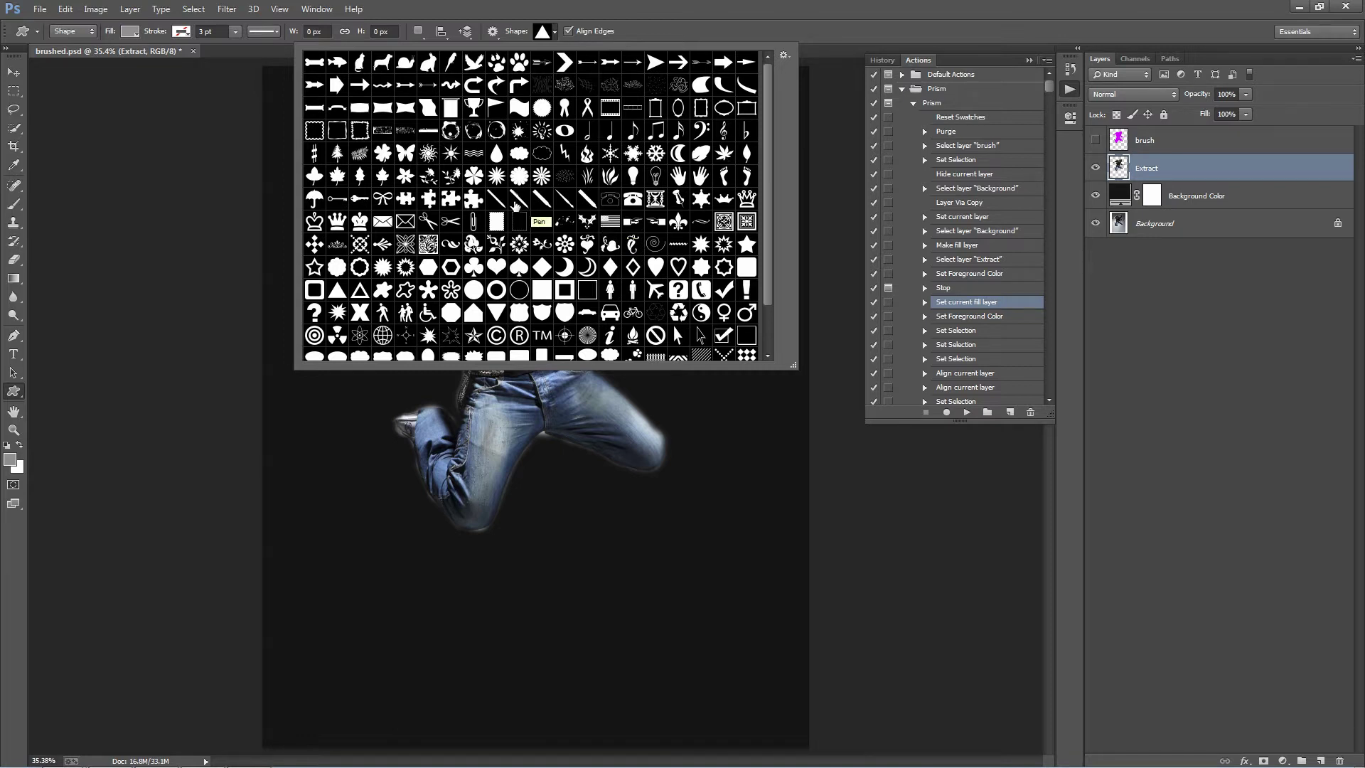
{"action": "scroll", "coordinate": [516, 205], "scroll_direction": "down", "scroll_amount": 1}
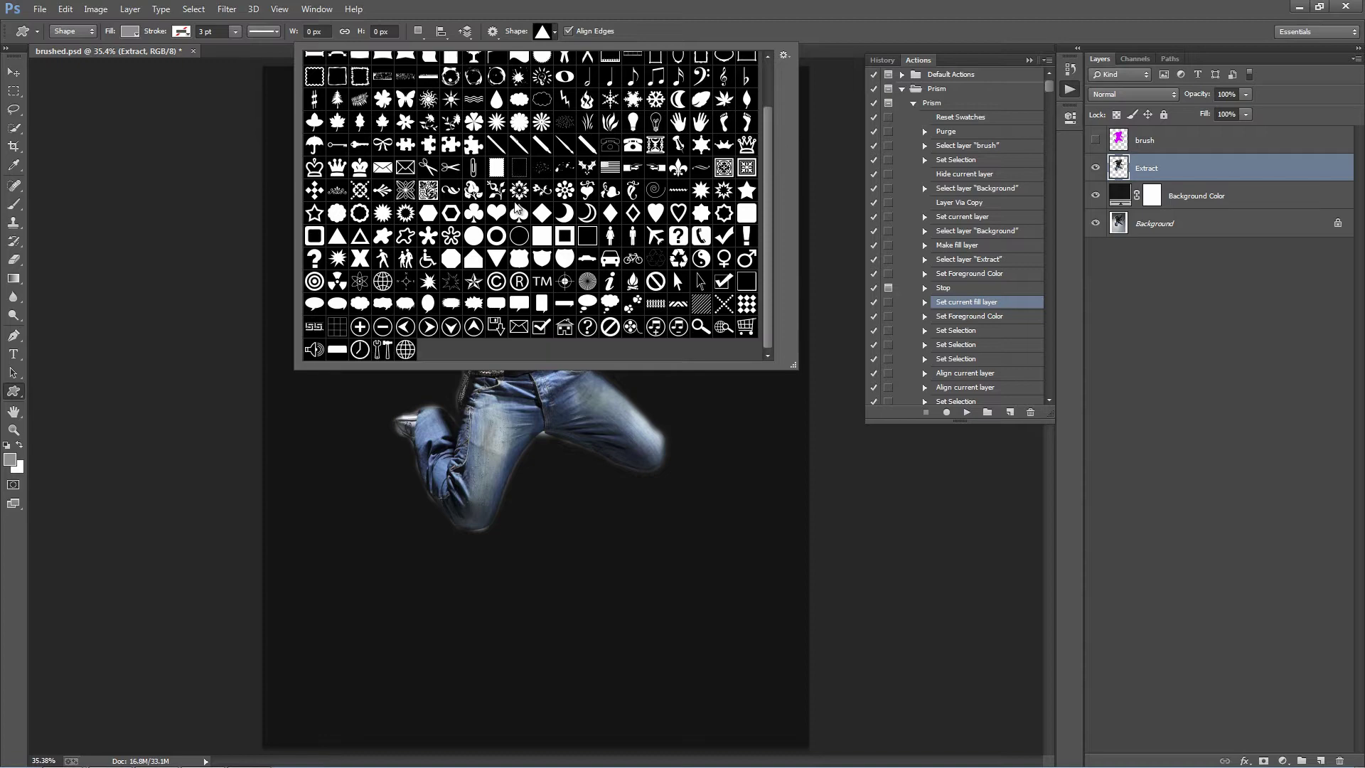
Load the Shapes.csh custom shapes from the Prism folder and look through the extended shape library
{"action": "left_click", "coordinate": [784, 58]}
{"action": "left_click", "coordinate": [856, 226]}
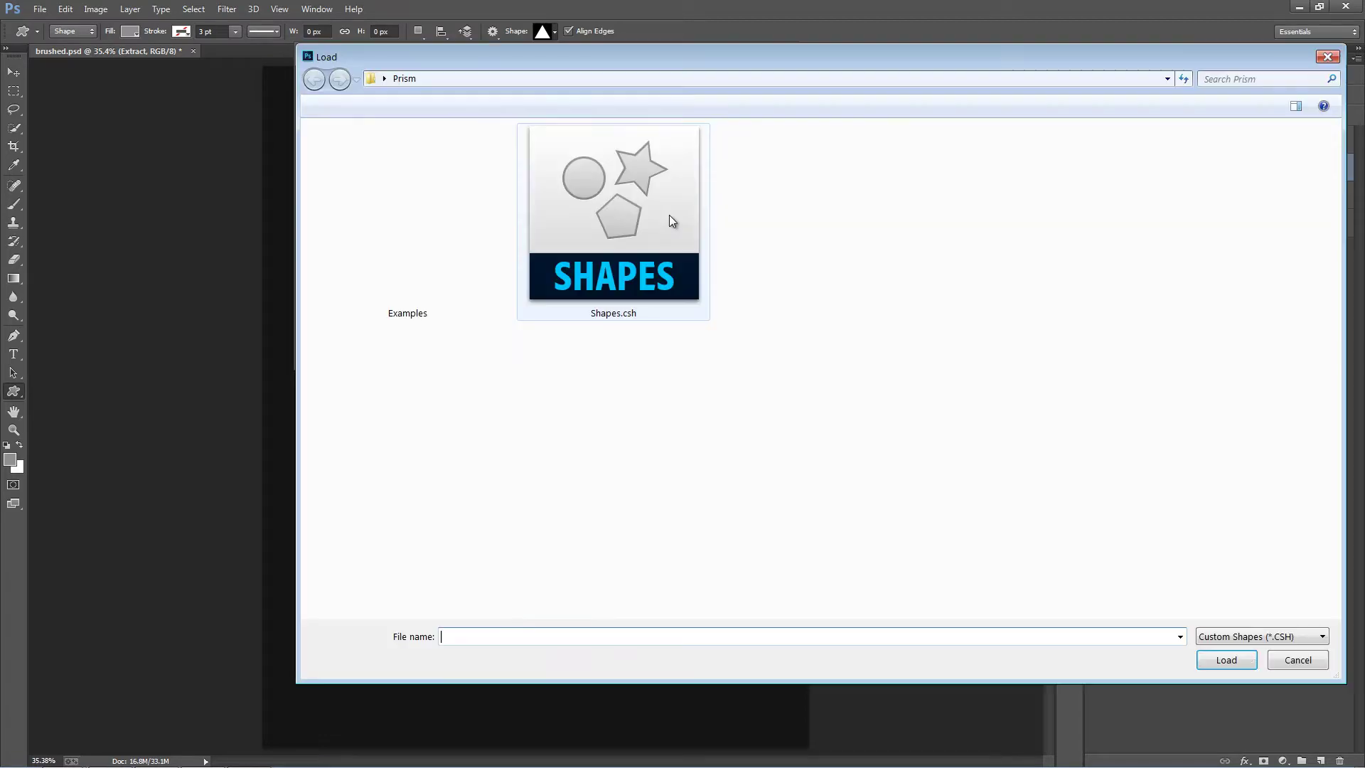
{"action": "double_click", "coordinate": [646, 284]}
{"action": "scroll", "coordinate": [533, 206], "scroll_direction": "down", "scroll_amount": 5}
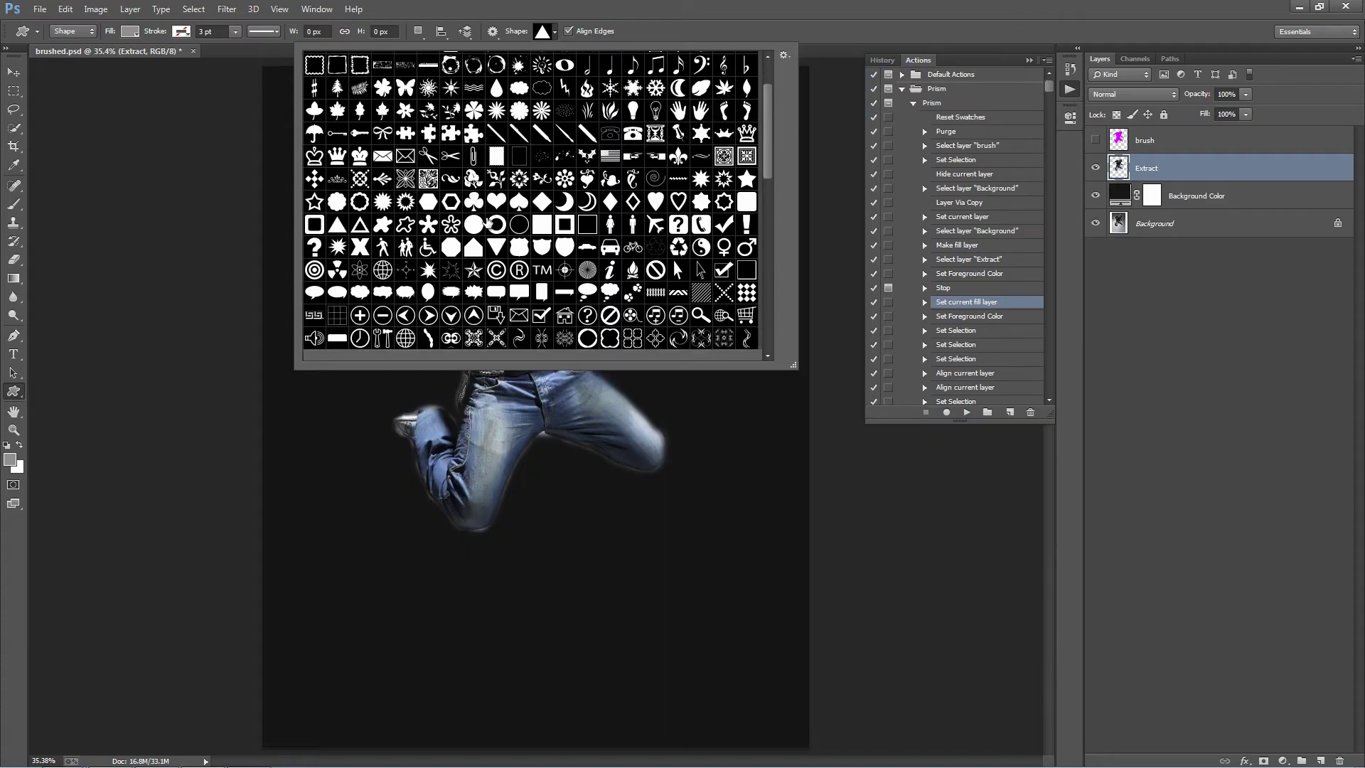
{"action": "scroll", "coordinate": [492, 223], "scroll_direction": "down", "scroll_amount": 3}
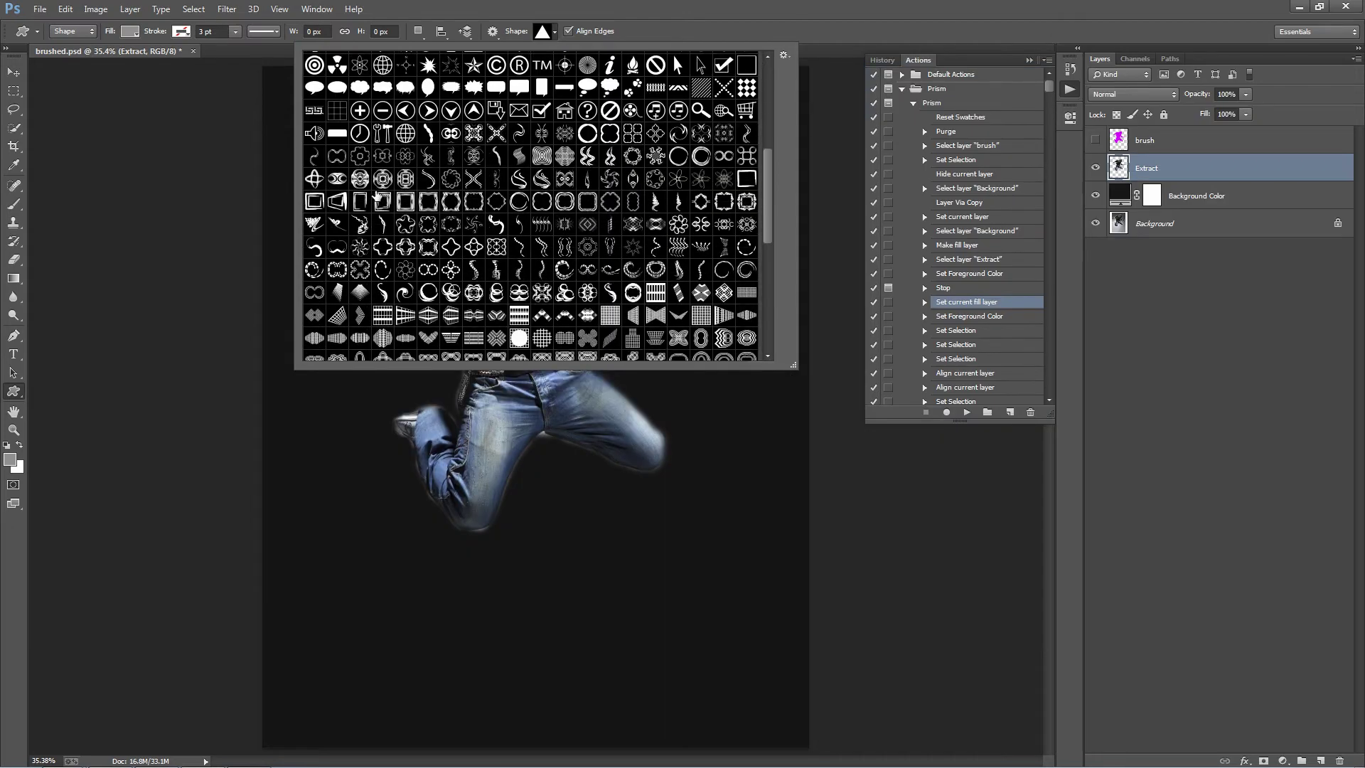
{"action": "scroll", "coordinate": [486, 245], "scroll_direction": "down", "scroll_amount": 5}
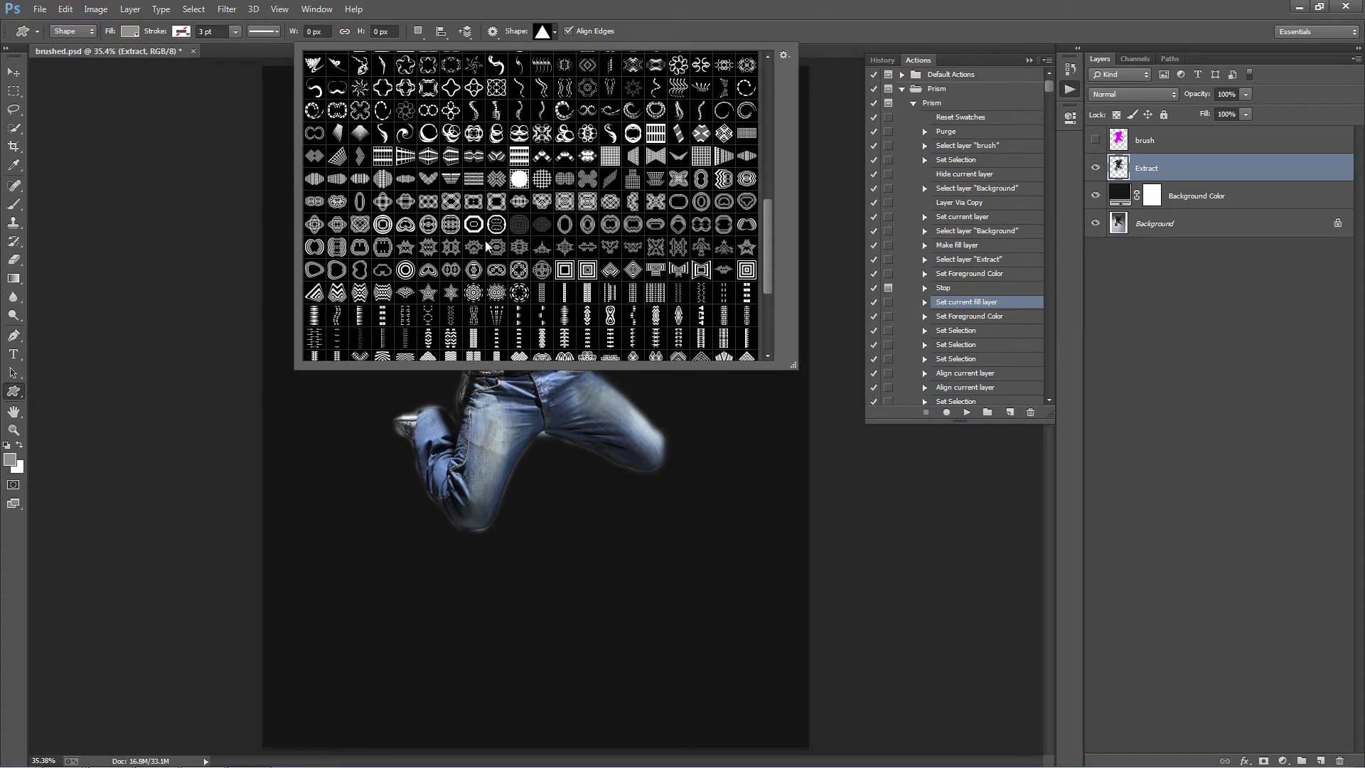
{"action": "scroll", "coordinate": [486, 246], "scroll_direction": "down", "scroll_amount": 5}
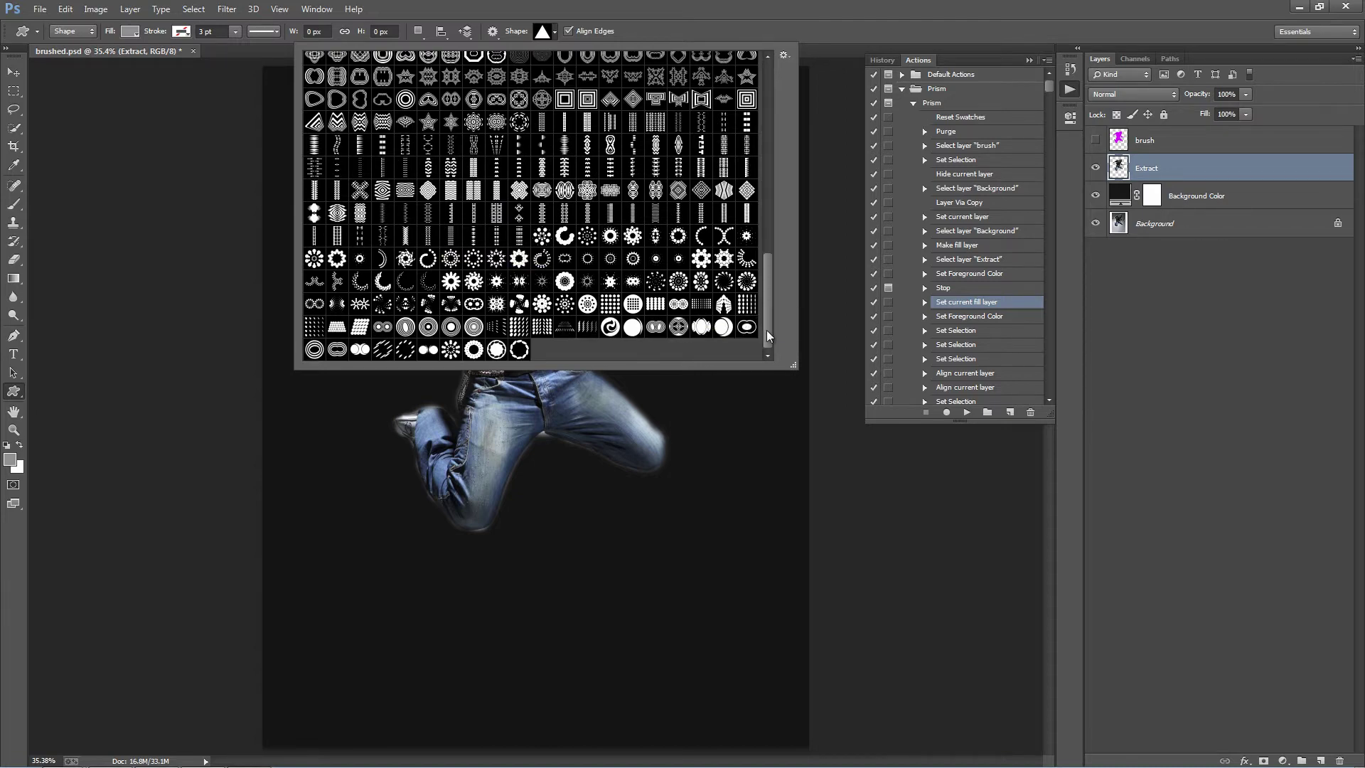
{"action": "left_click_drag", "start_coordinate": [767, 333], "coordinate": [769, 122]}
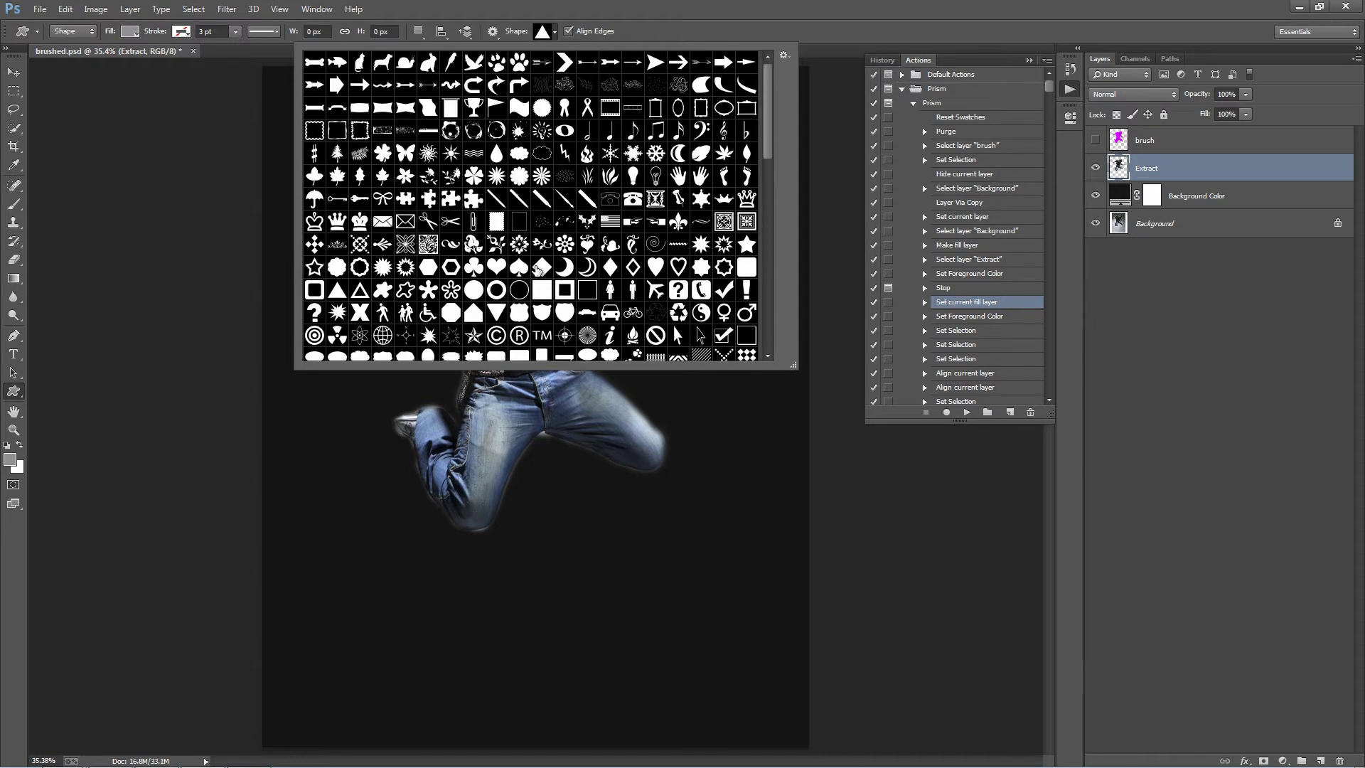
Draw a solid triangle about 769 by 664 px from its centre and position it over the man's torso
{"action": "double_click", "coordinate": [342, 293]}
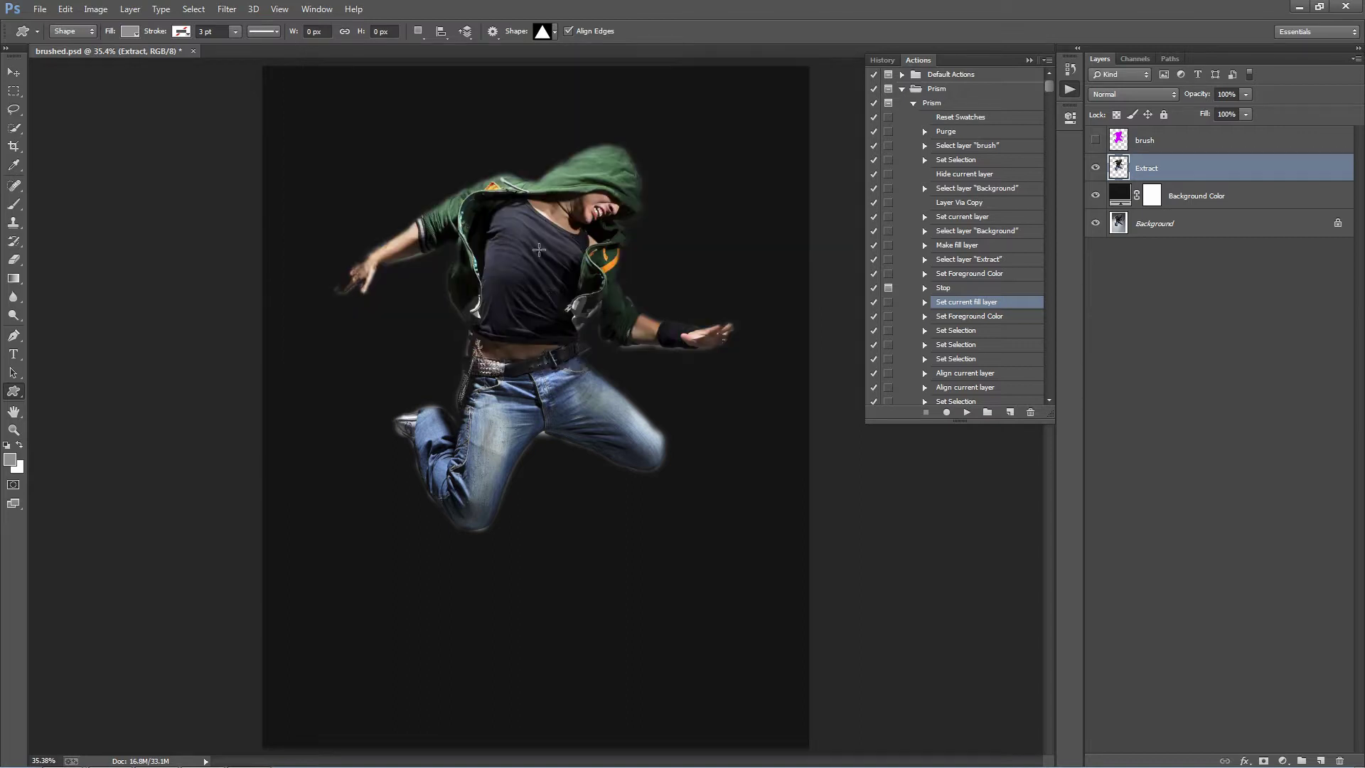
{"action": "left_click_drag", "start_coordinate": [527, 311], "coordinate": [624, 418]}
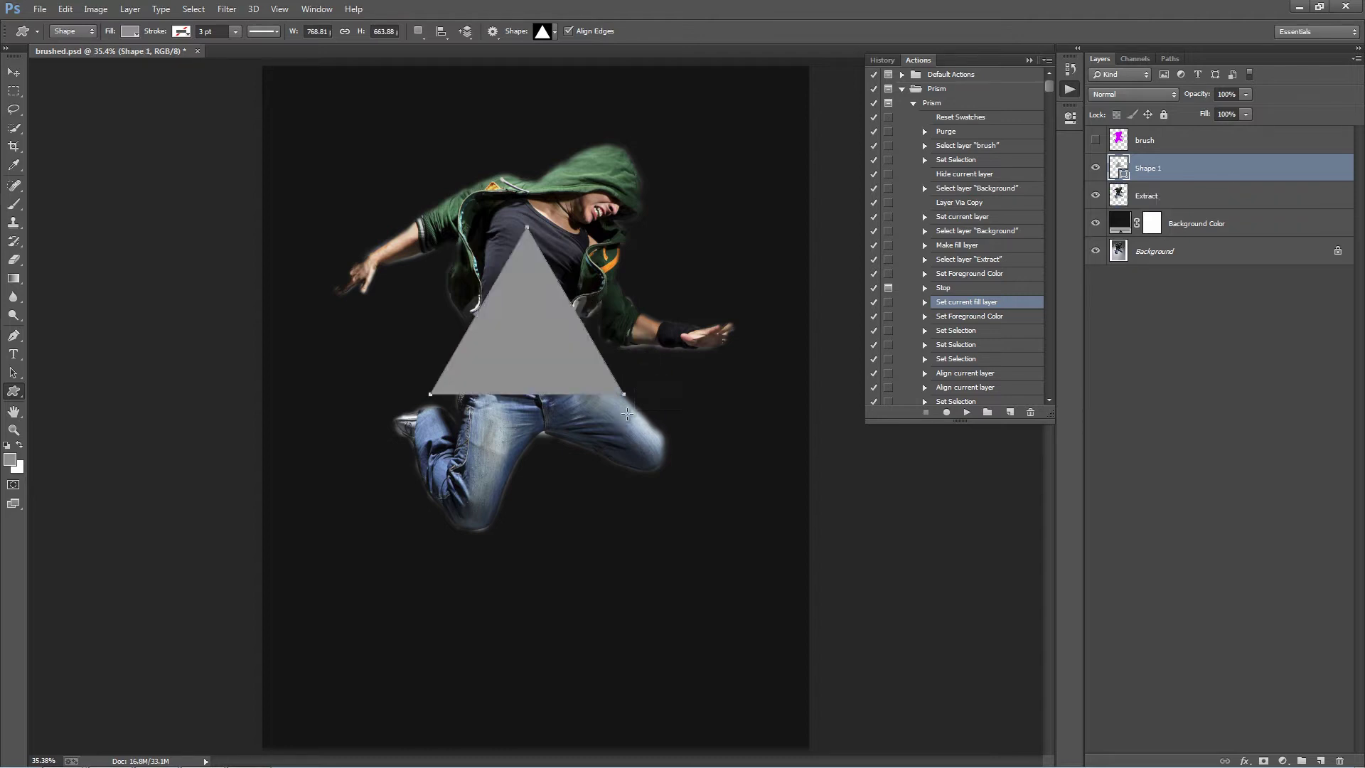
{"action": "key", "text": "v"}
{"action": "left_click_drag", "start_coordinate": [578, 328], "coordinate": [546, 324]}
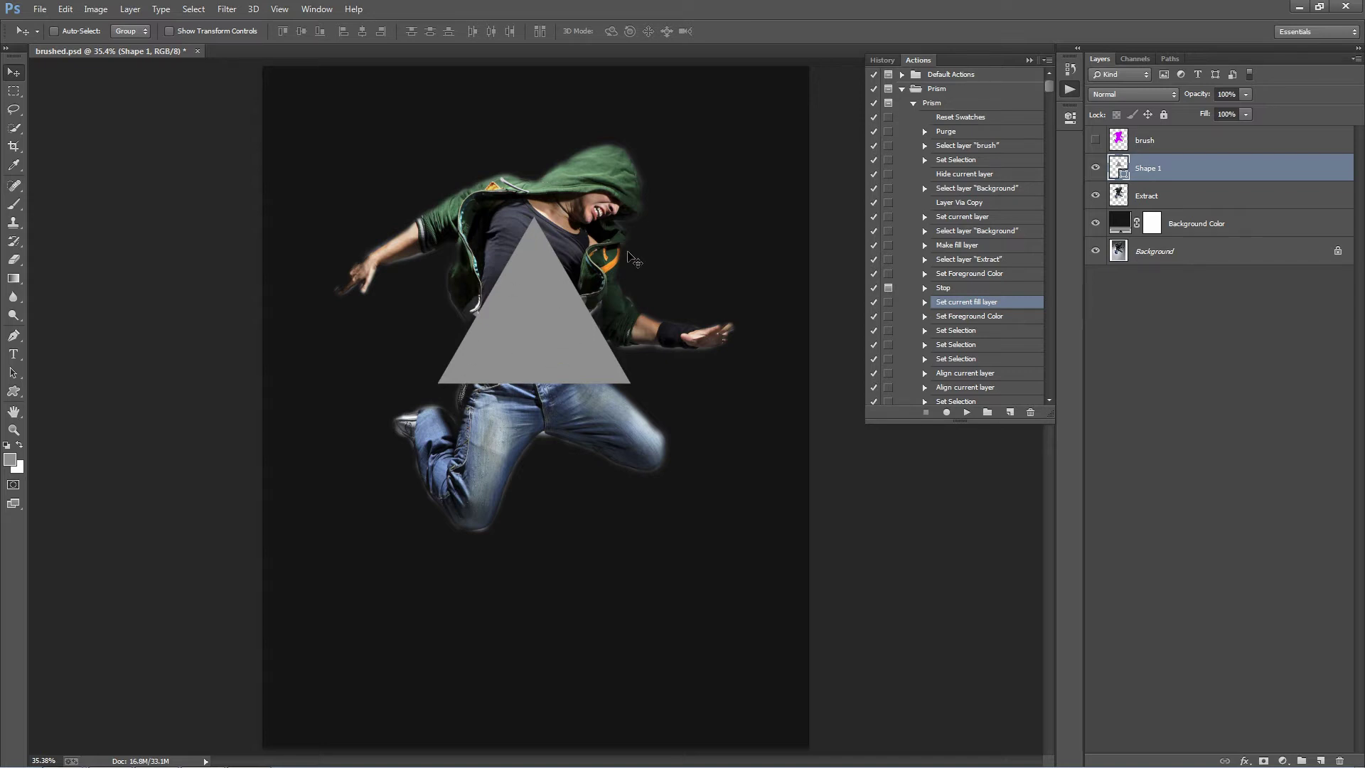
Scale the triangle down around its centre to a small shape on the man's shirt
{"action": "key", "text": "ctrl+t"}
{"action": "left_click_drag", "start_coordinate": [633, 211], "coordinate": [556, 278]}
{"action": "key", "text": "Return"}
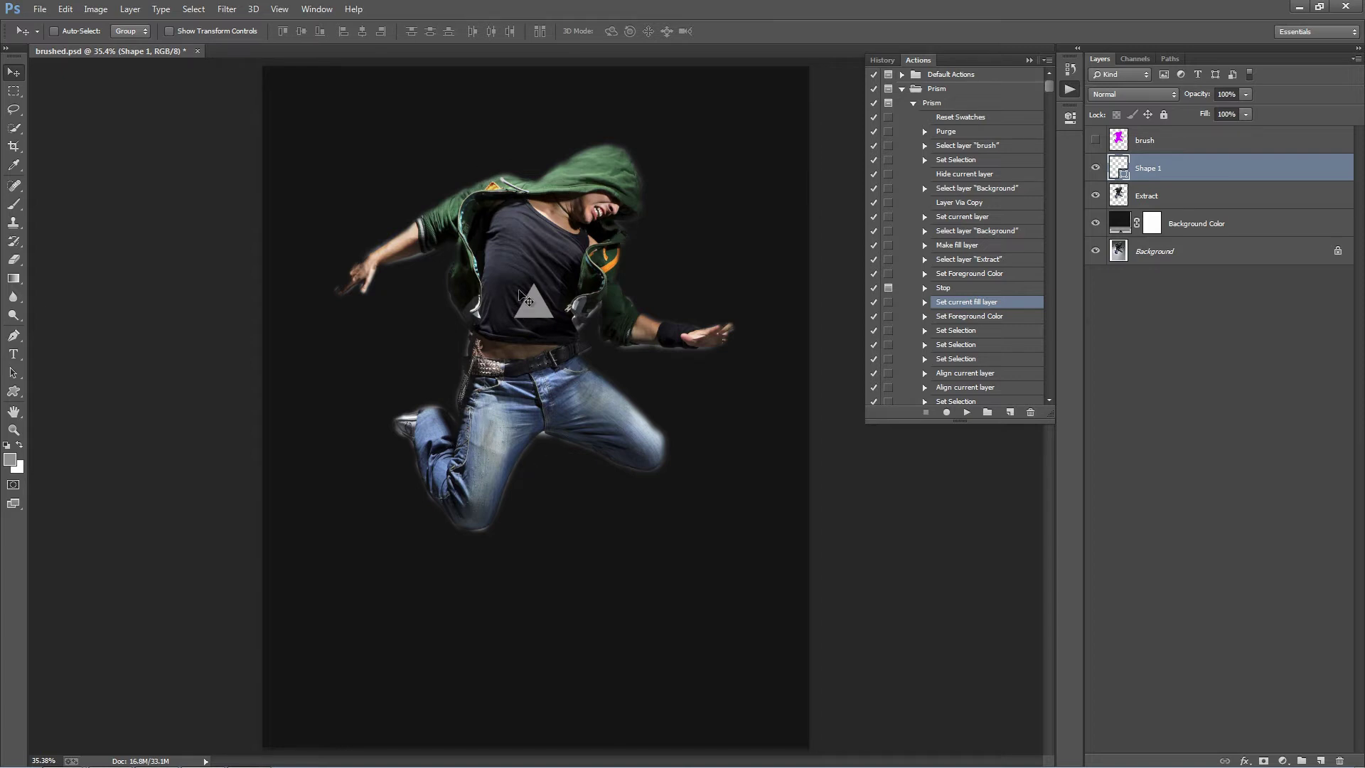
Enlarge the small triangle around its centre so it spans the man's torso and upper legs
{"action": "key", "text": "ctrl+t"}
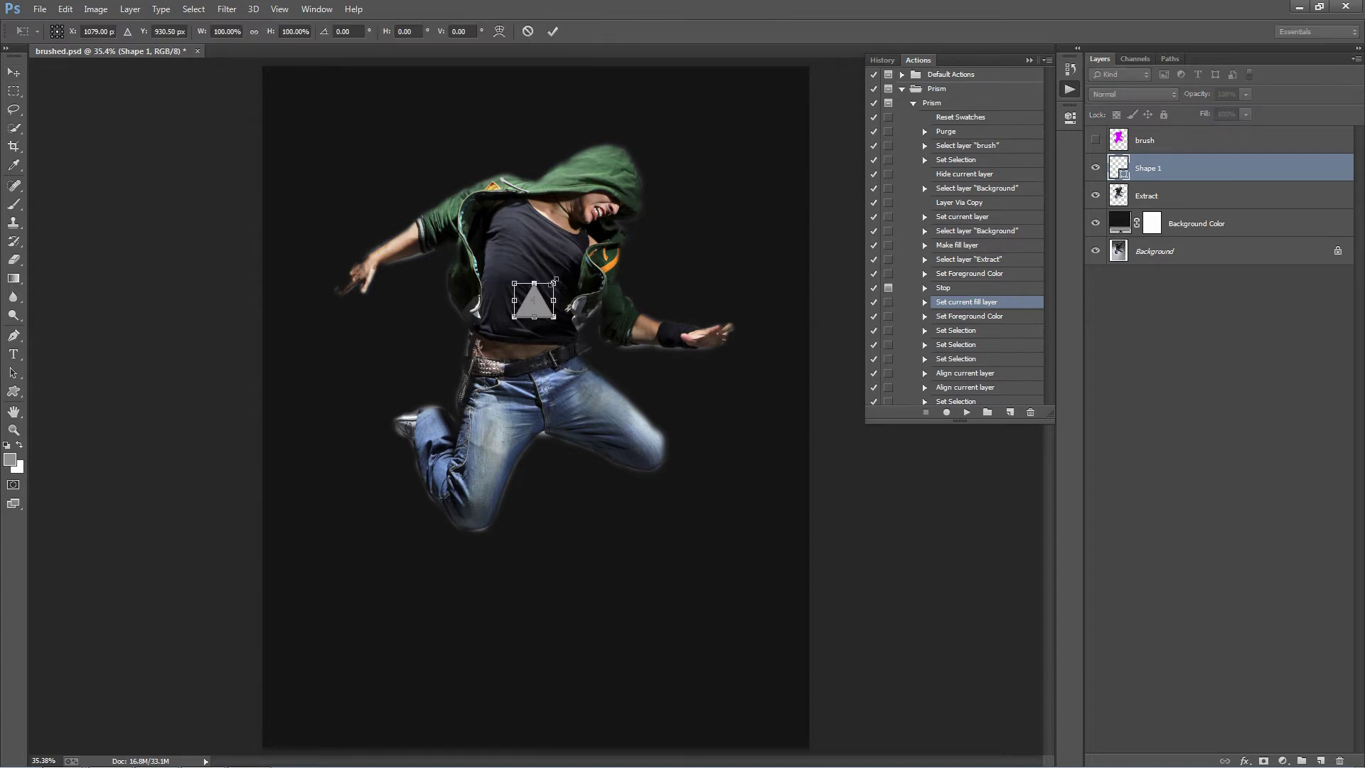
{"action": "left_click_drag", "start_coordinate": [553, 282], "coordinate": [679, 125]}
{"action": "key", "text": "Return"}
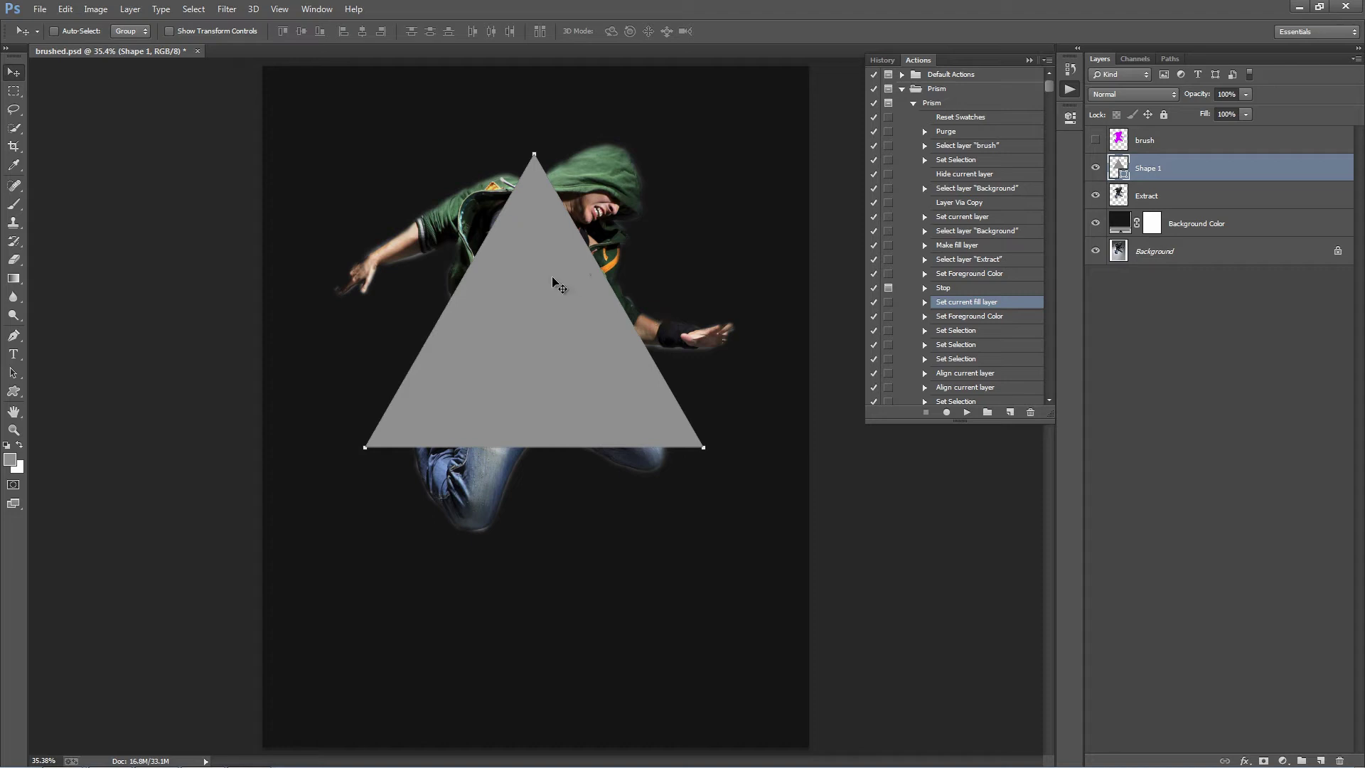
Scale the triangle to about 62.6% around its centre, keeping it upright and positioned over the man's torso
{"action": "key", "text": "ctrl+t"}
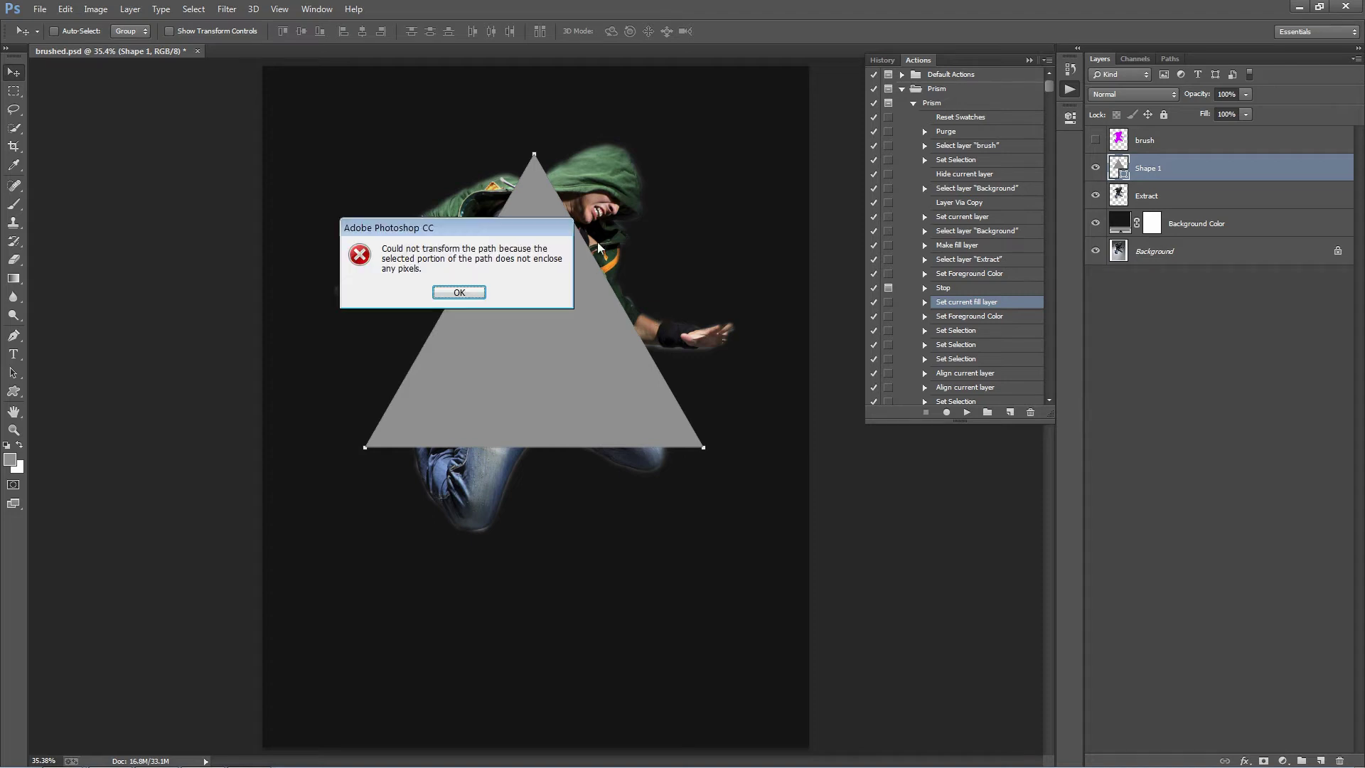
{"action": "left_click", "coordinate": [459, 292]}
{"action": "key", "text": "ctrl+t"}
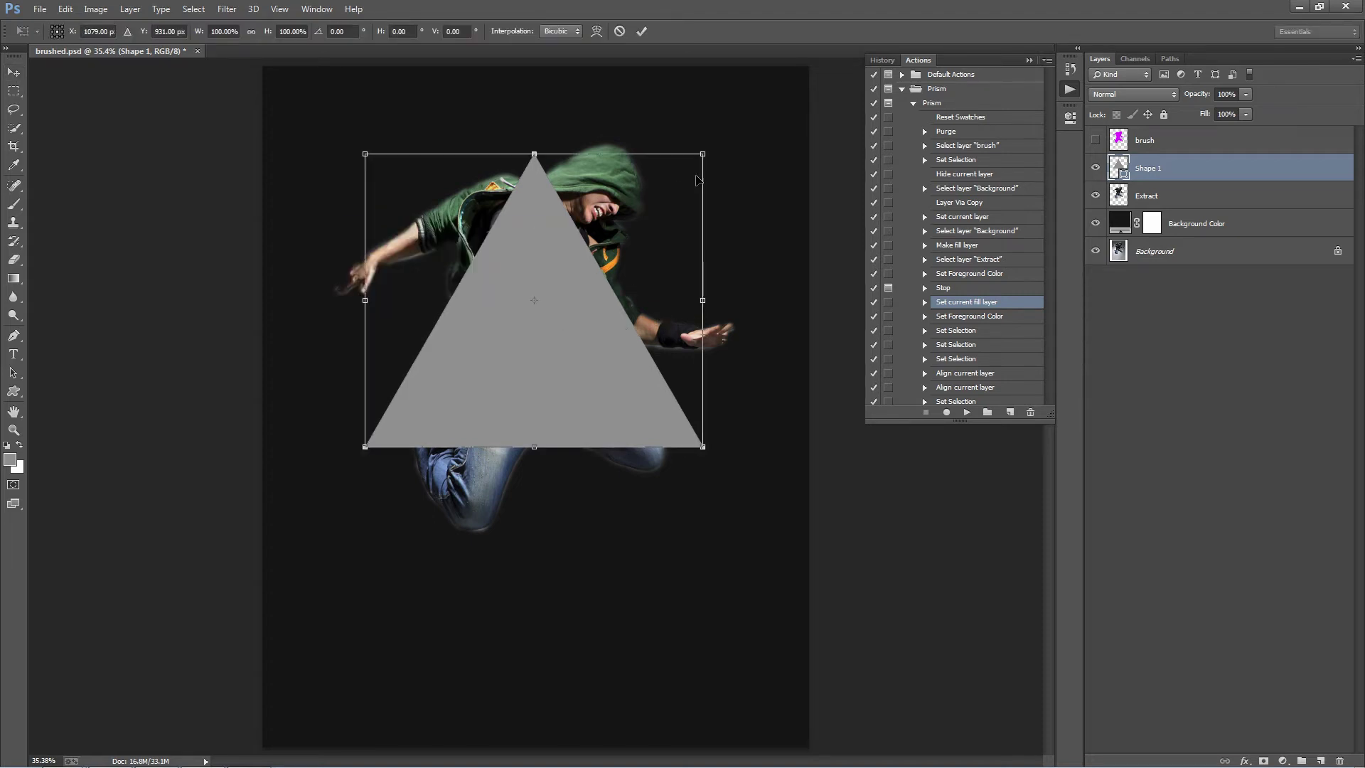
{"action": "left_click_drag", "start_coordinate": [704, 152], "coordinate": [642, 186]}
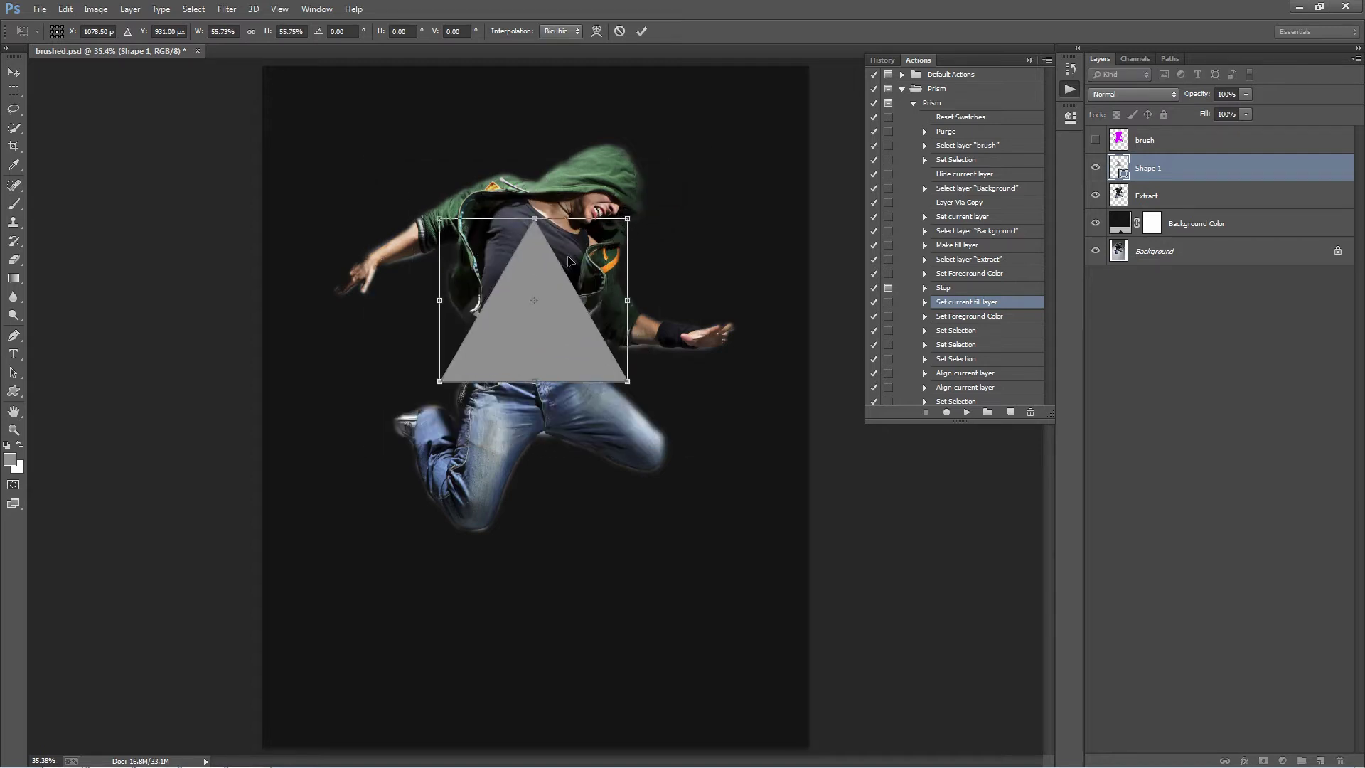
{"action": "left_click_drag", "start_coordinate": [568, 261], "coordinate": [571, 264]}
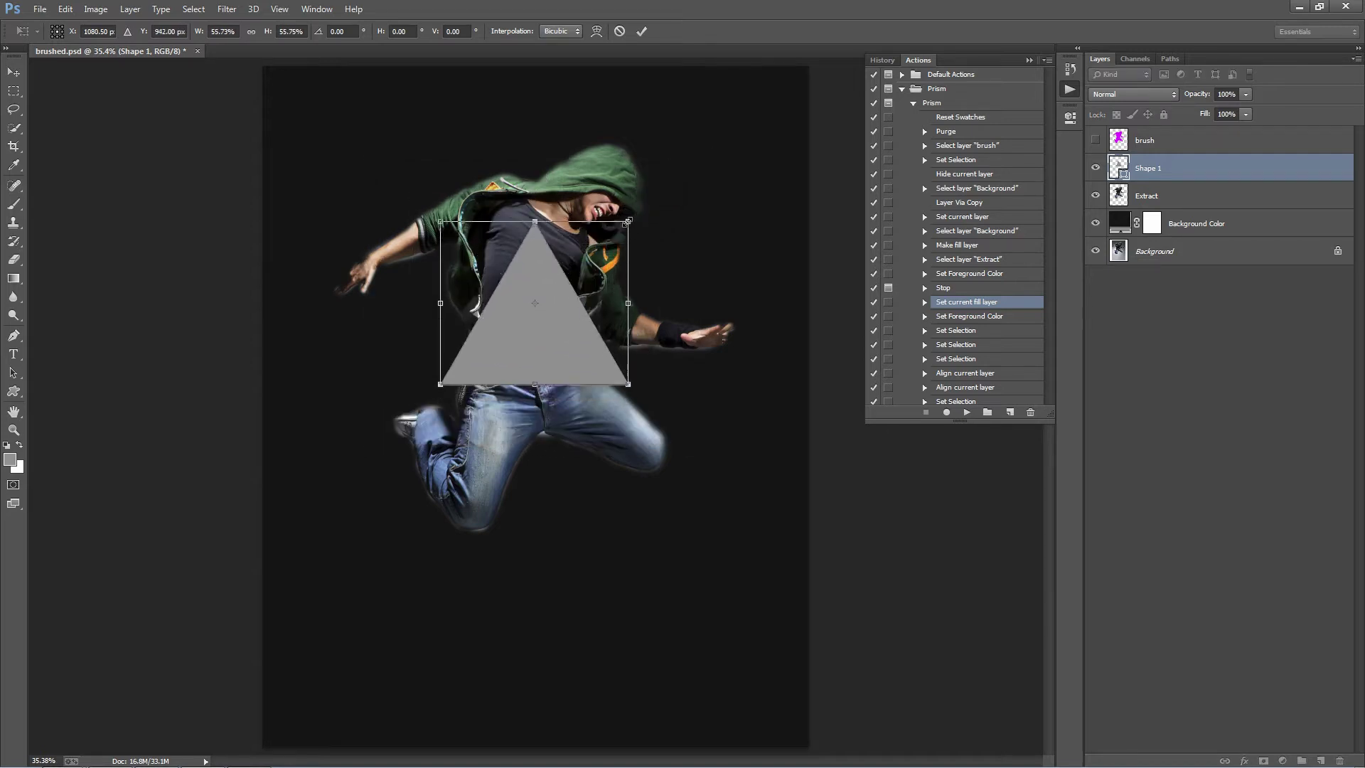
{"action": "left_click_drag", "start_coordinate": [629, 221], "coordinate": [640, 210]}
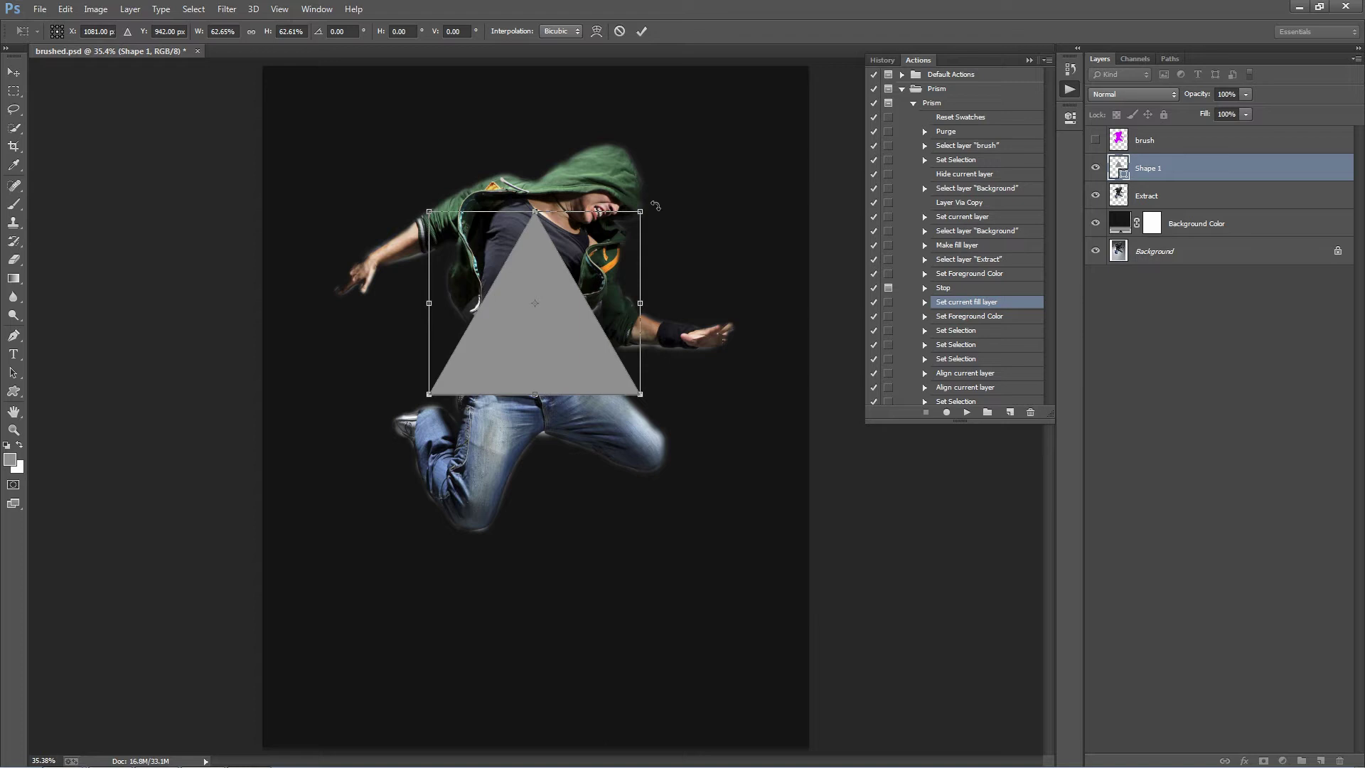
{"action": "left_click_drag", "start_coordinate": [655, 205], "coordinate": [663, 288]}
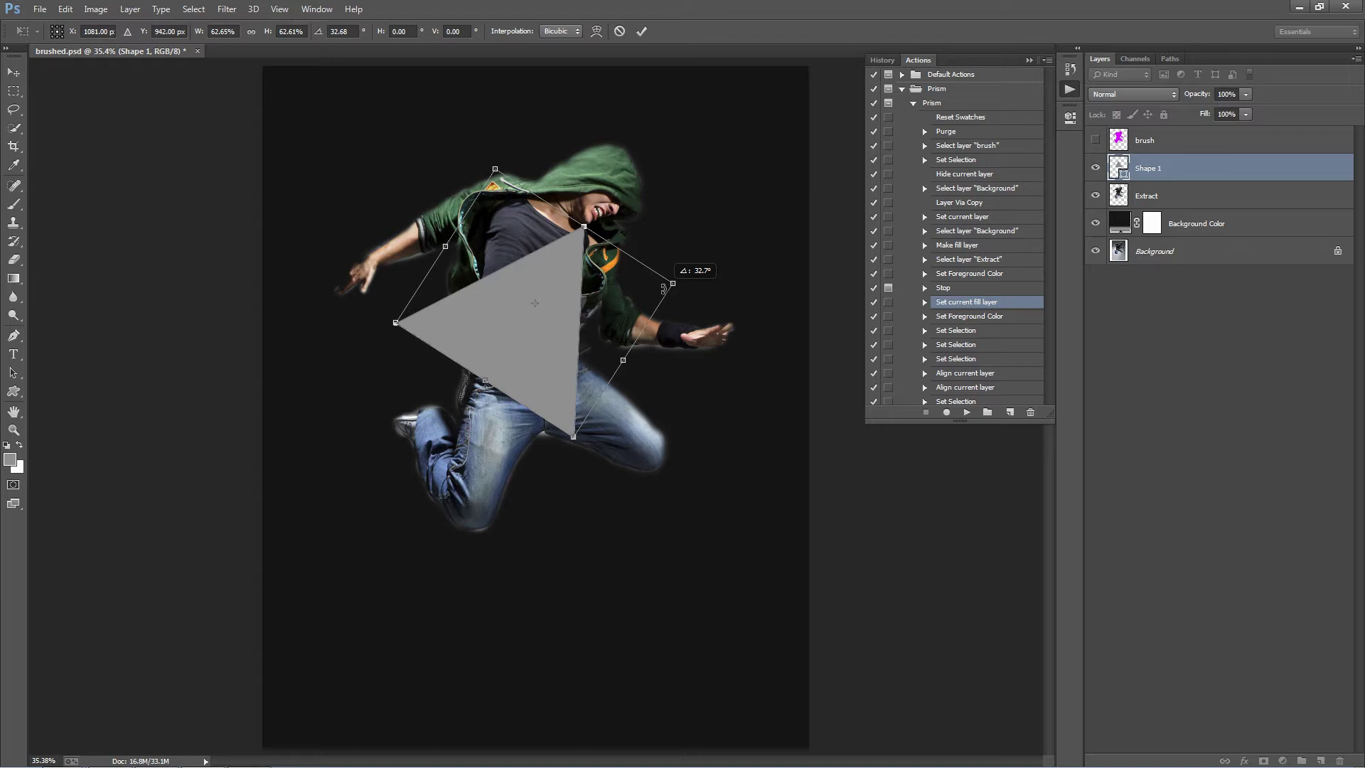
{"action": "left_click_drag", "start_coordinate": [663, 288], "coordinate": [656, 174]}
{"action": "key", "text": "Return"}
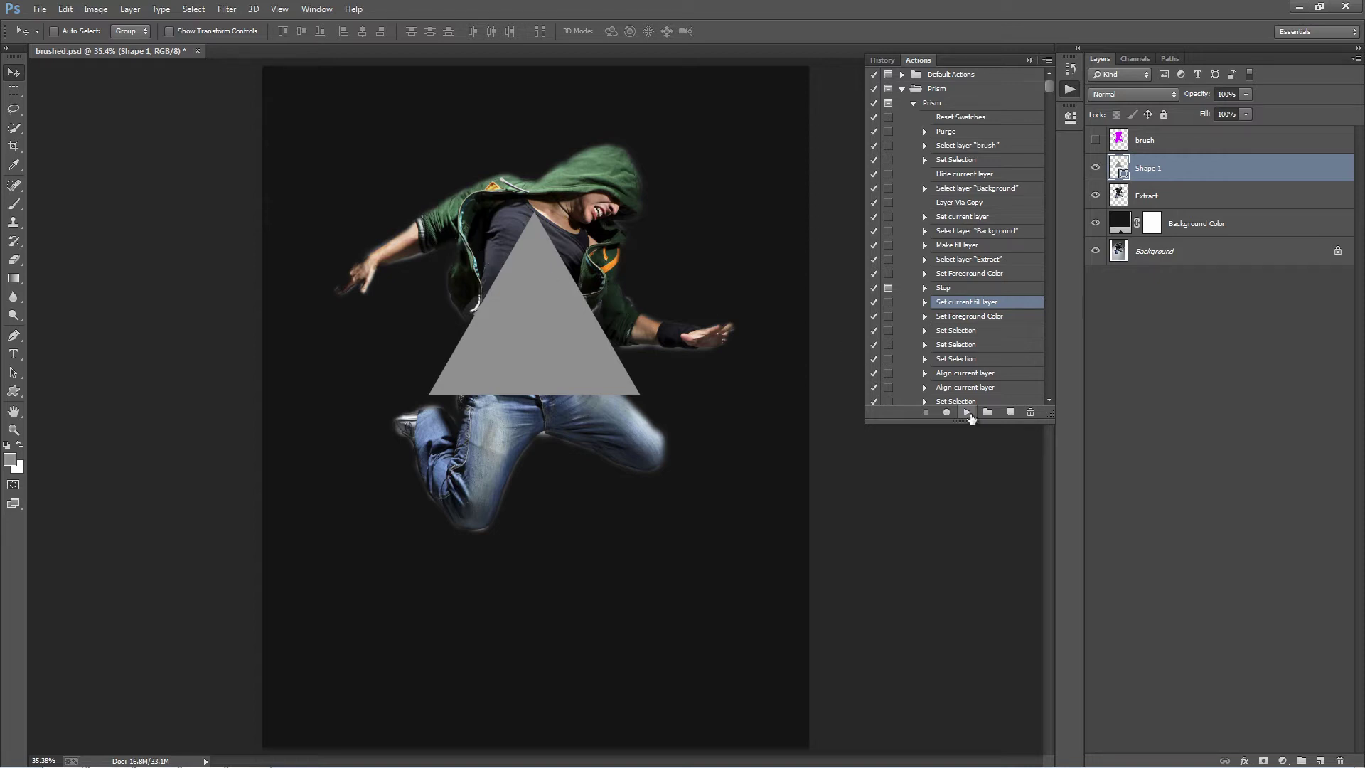
Resume the Prism action and continue past its Distance message to the Motion Blur settings
{"action": "left_click", "coordinate": [968, 412]}
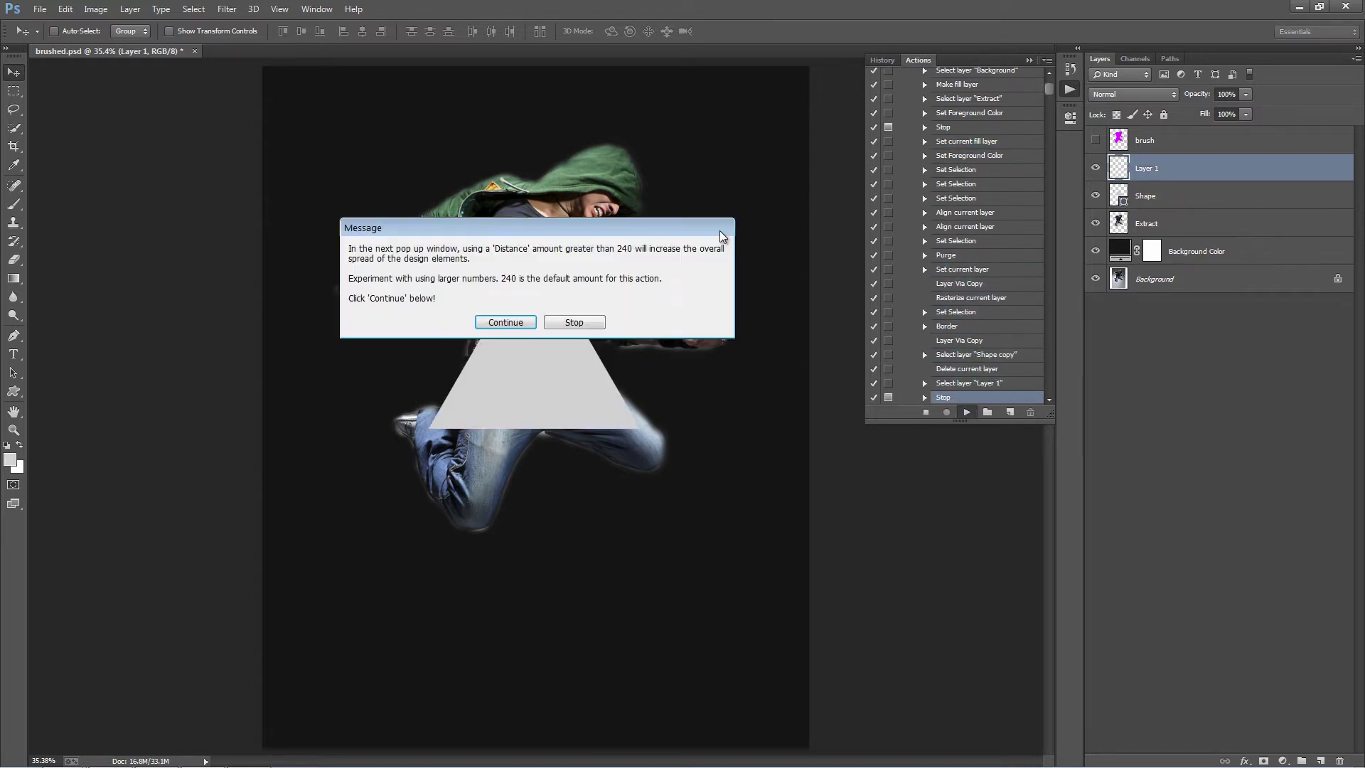
{"action": "left_click_drag", "start_coordinate": [584, 228], "coordinate": [574, 198]}
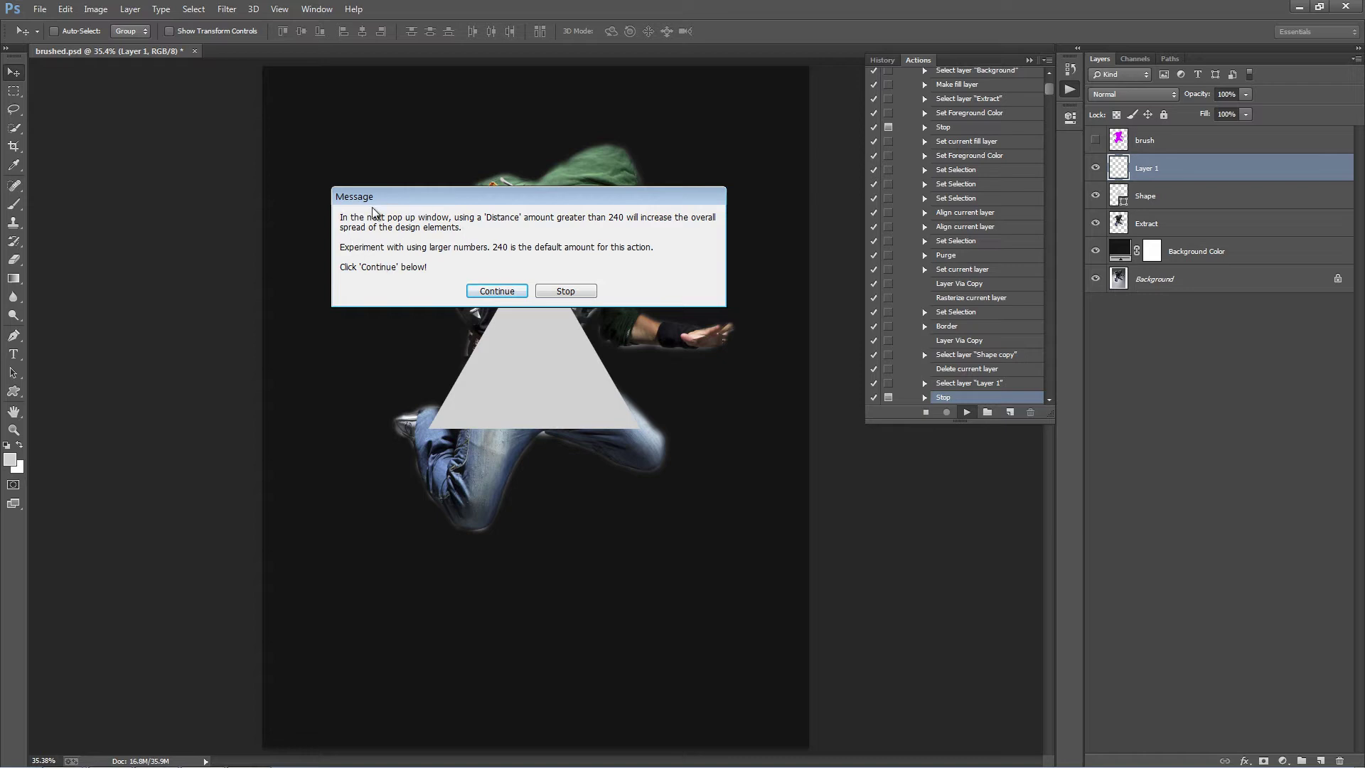
{"action": "left_click_drag", "start_coordinate": [412, 202], "coordinate": [396, 155]}
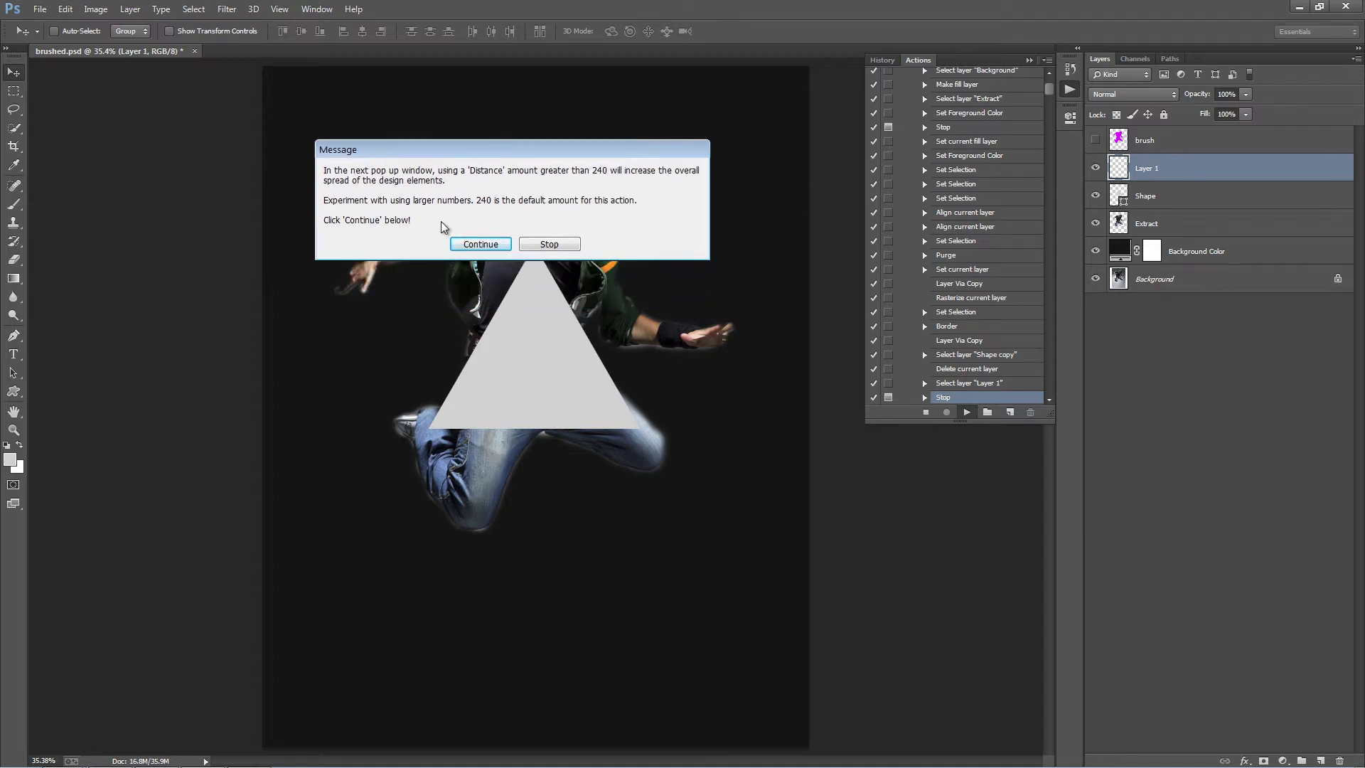
{"action": "left_click", "coordinate": [481, 244]}
{"action": "left_click_drag", "start_coordinate": [742, 108], "coordinate": [709, 98]}
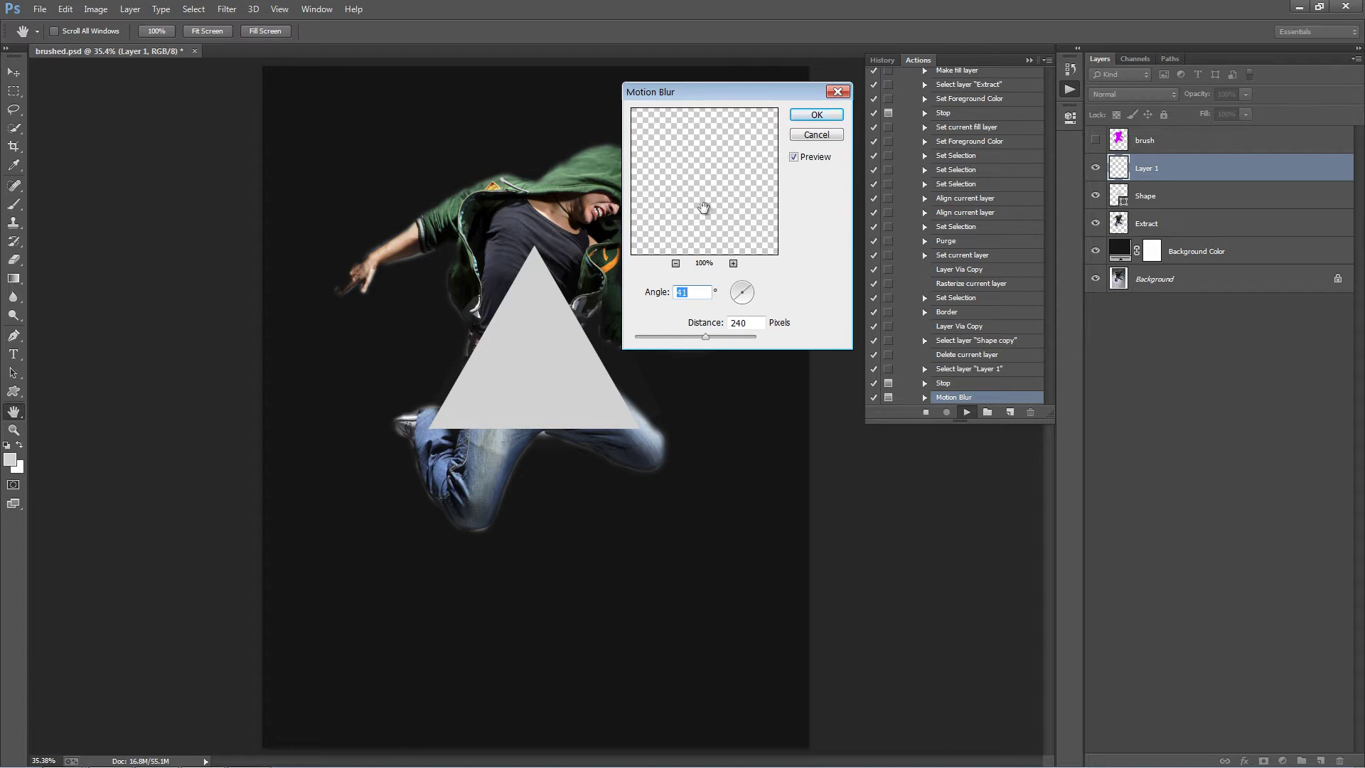
Adjust the Motion Blur distance at an angle of 41°, trying 276 pixels among other values, and apply it to finish the action
{"action": "left_click", "coordinate": [751, 323]}
{"action": "left_click", "coordinate": [705, 339]}
{"action": "left_click_drag", "start_coordinate": [706, 335], "coordinate": [712, 338]}
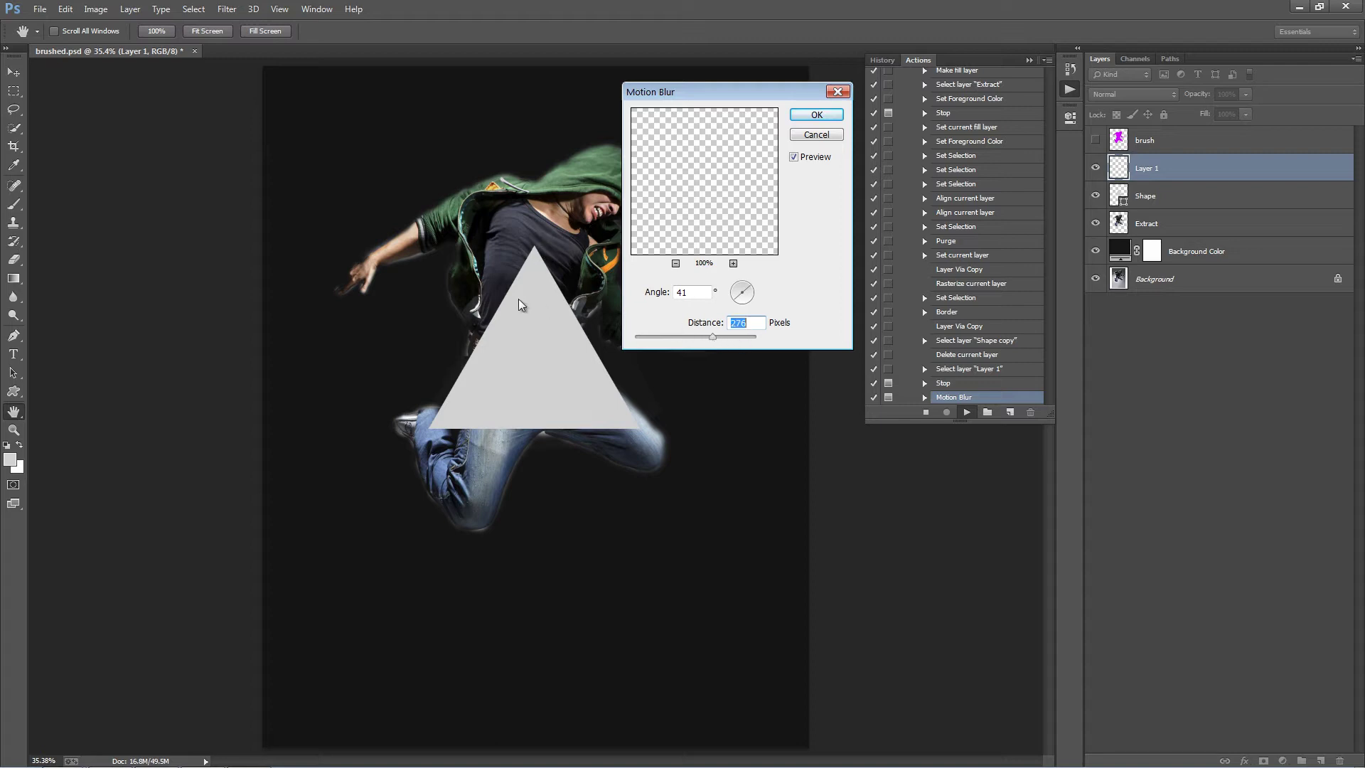
{"action": "left_click", "coordinate": [737, 340]}
{"action": "left_click_drag", "start_coordinate": [689, 339], "coordinate": [676, 340]}
{"action": "left_click_drag", "start_coordinate": [706, 340], "coordinate": [726, 344]}
{"action": "left_click", "coordinate": [817, 115]}
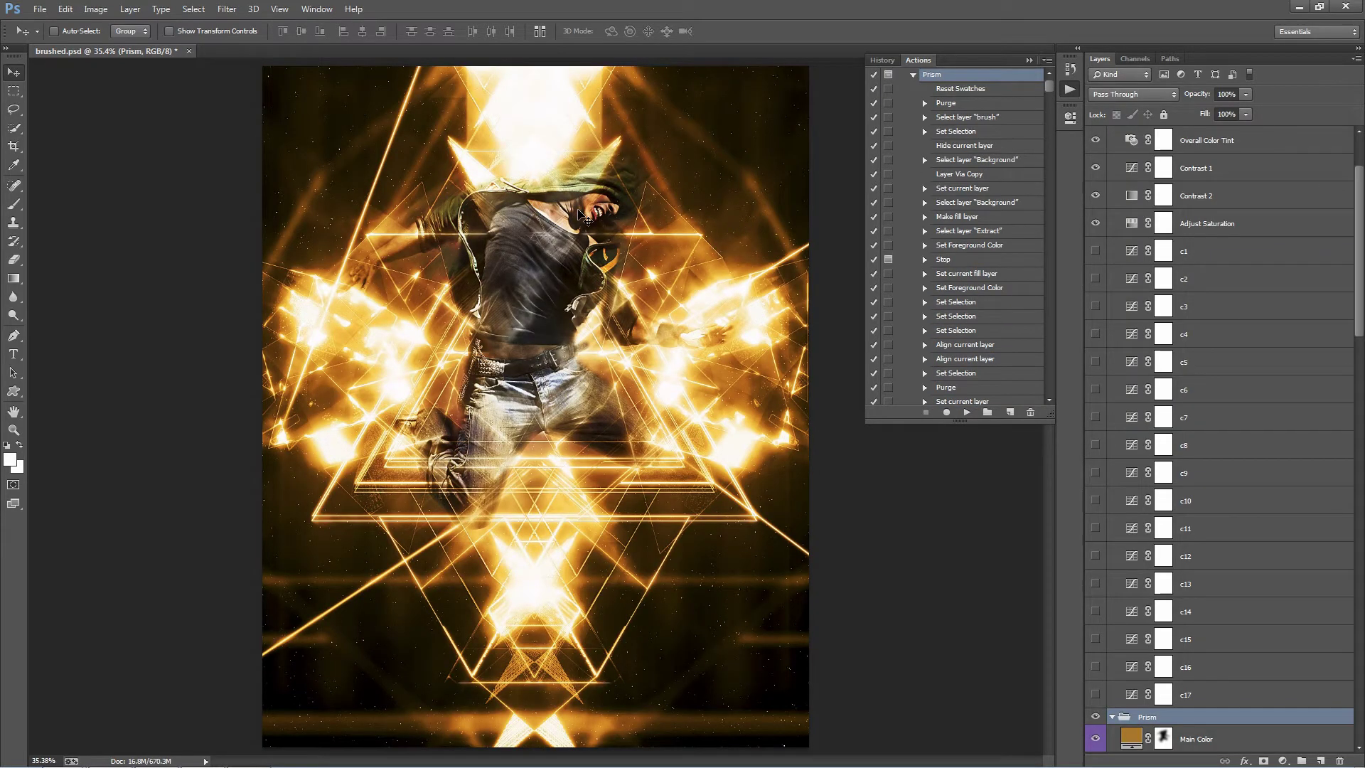
Hide the actions list and collapse the Adjustments and Prism layer groups
{"action": "scroll", "coordinate": [956, 163], "scroll_direction": "up", "scroll_amount": 2}
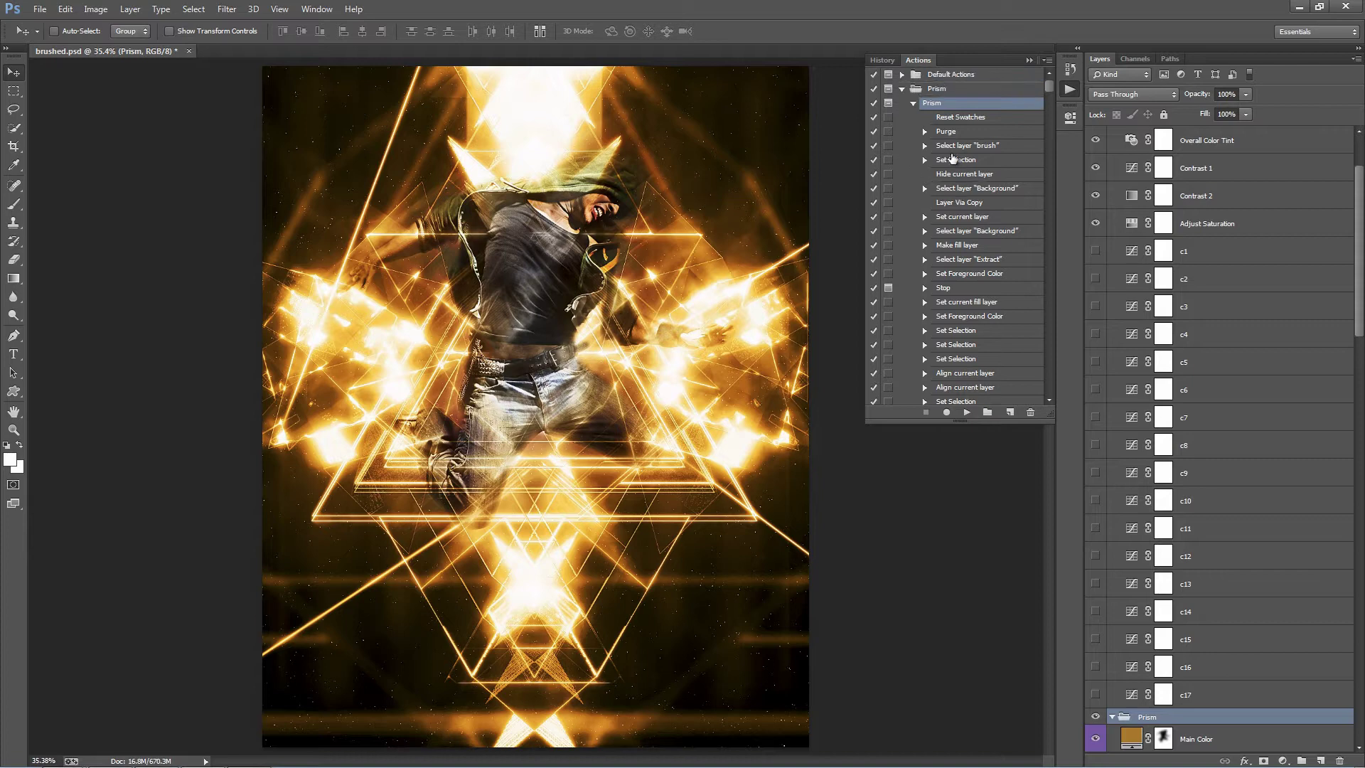
{"action": "left_click", "coordinate": [1029, 59]}
{"action": "mouse_move", "coordinate": [1357, 235]}
{"action": "left_mouse_down"}
{"action": "mouse_move", "coordinate": [1356, 220]}
{"action": "mouse_move", "coordinate": [1361, 577]}
{"action": "mouse_move", "coordinate": [1362, 176]}
{"action": "left_mouse_up"}
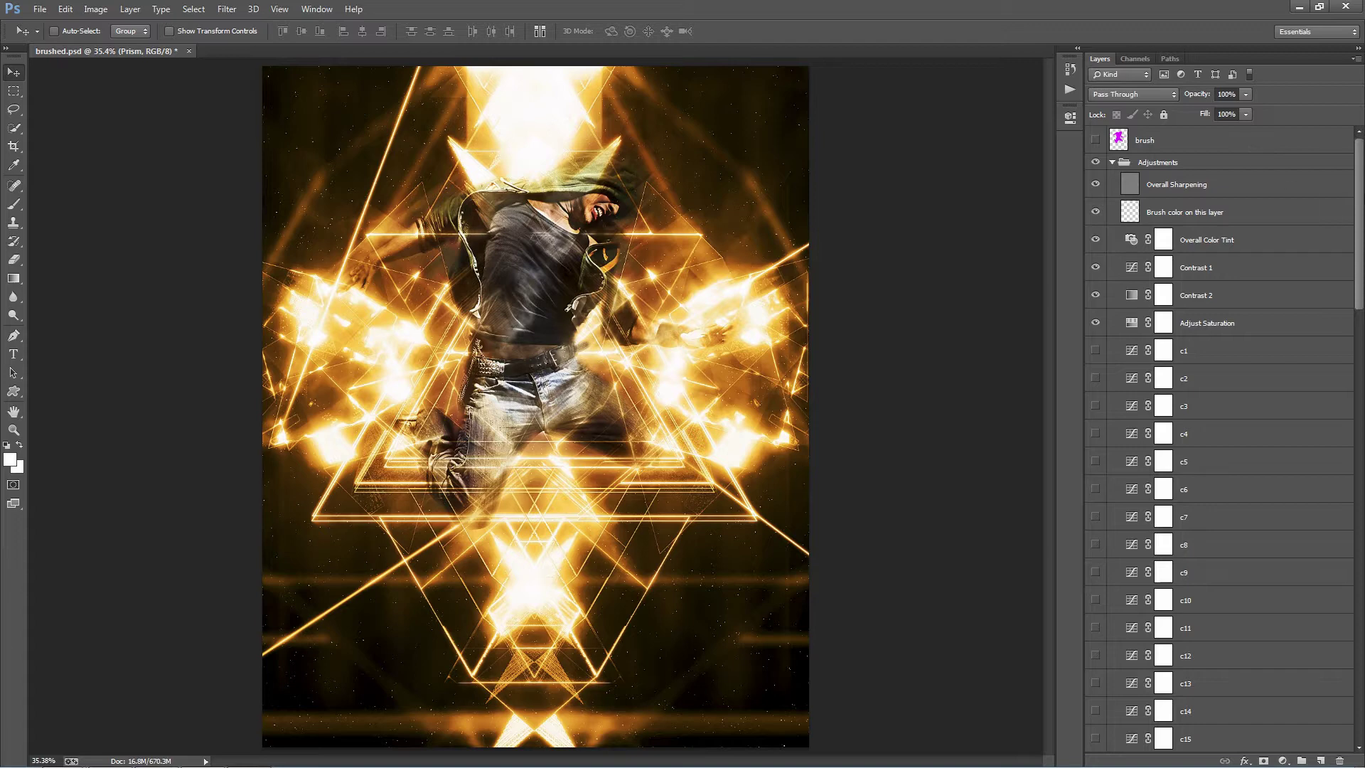
{"action": "left_click_drag", "start_coordinate": [1361, 176], "coordinate": [1361, 315]}
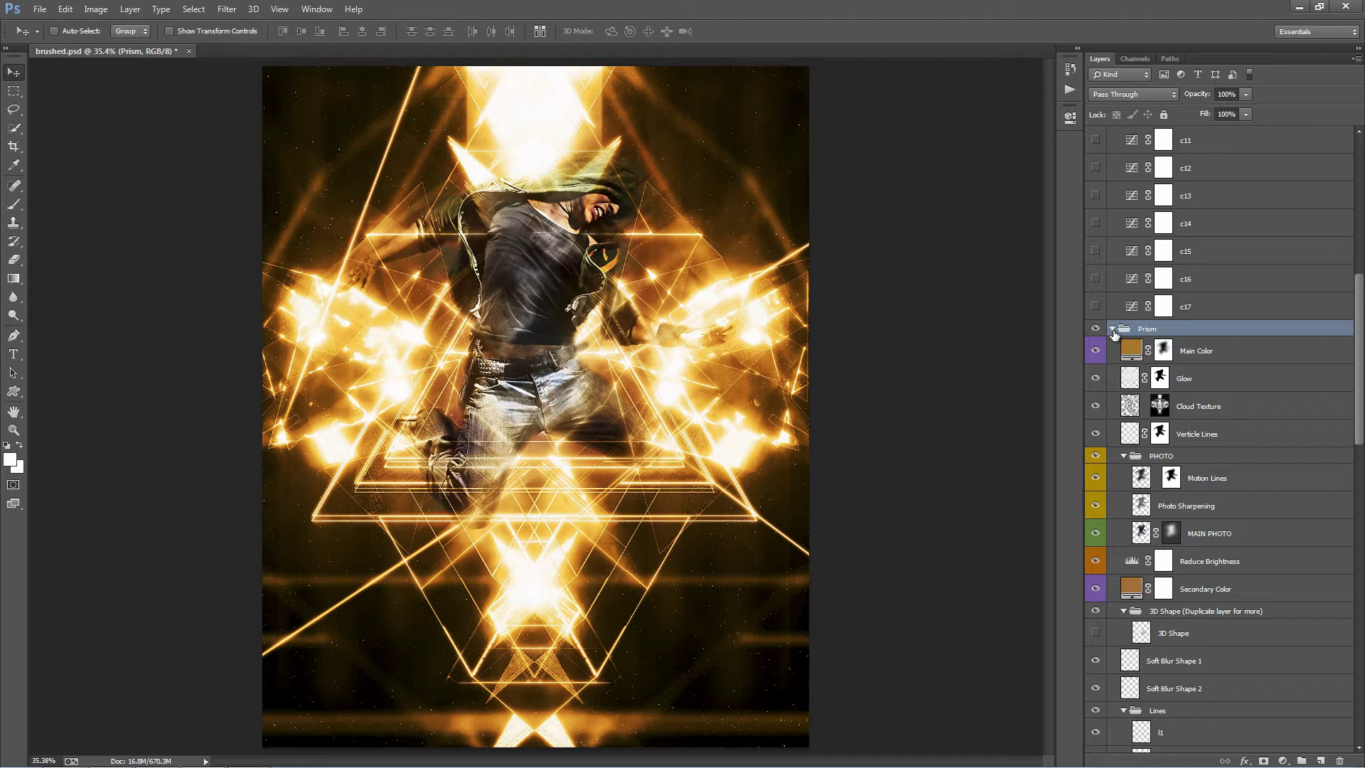
{"action": "left_click", "coordinate": [1112, 329]}
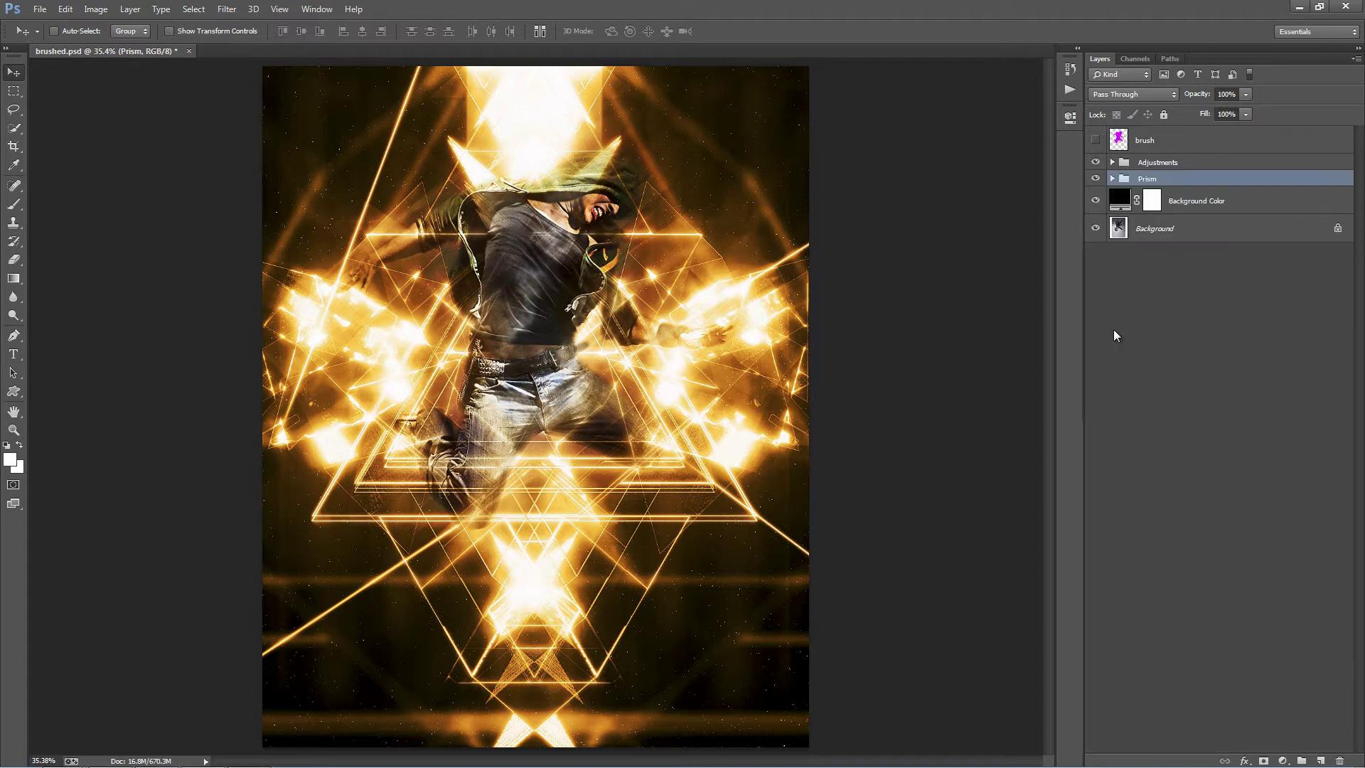
Examine the contents of the Prism and Adjustments groups and briefly show the brush layer
{"action": "left_click", "coordinate": [1113, 179]}
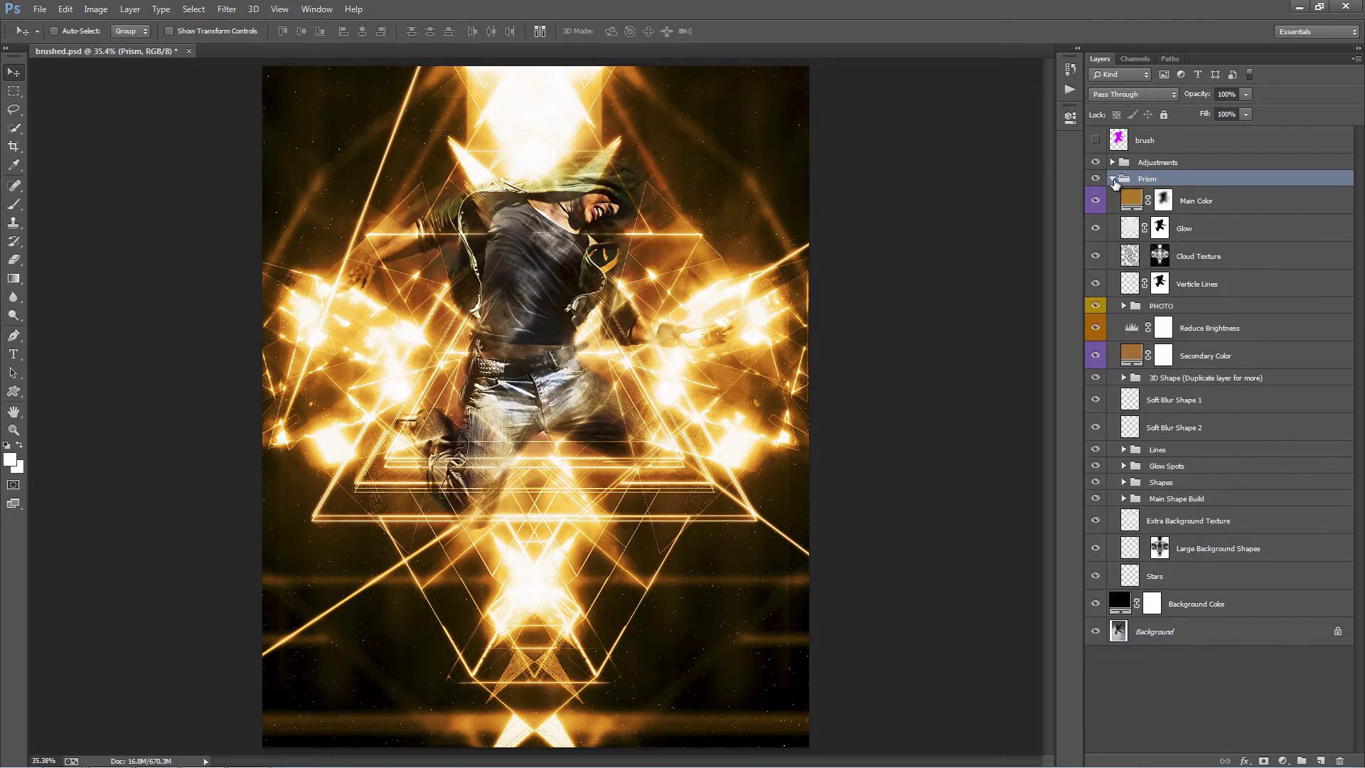
{"action": "left_click", "coordinate": [1113, 179]}
{"action": "left_click", "coordinate": [1113, 162]}
{"action": "left_click", "coordinate": [1112, 162]}
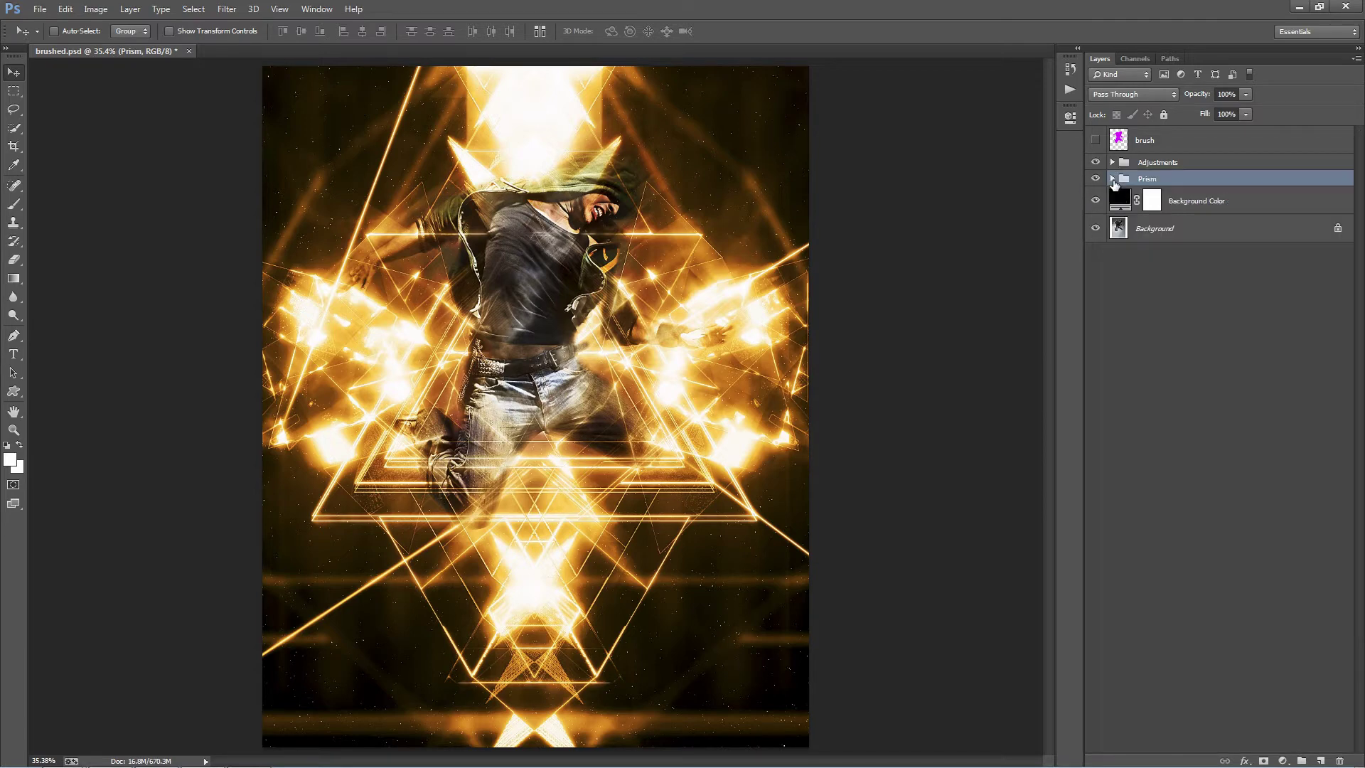
{"action": "left_click", "coordinate": [1113, 179]}
{"action": "left_click", "coordinate": [1112, 178]}
{"action": "left_click", "coordinate": [1112, 178]}
{"action": "left_click", "coordinate": [1113, 179]}
{"action": "left_click", "coordinate": [1096, 141]}
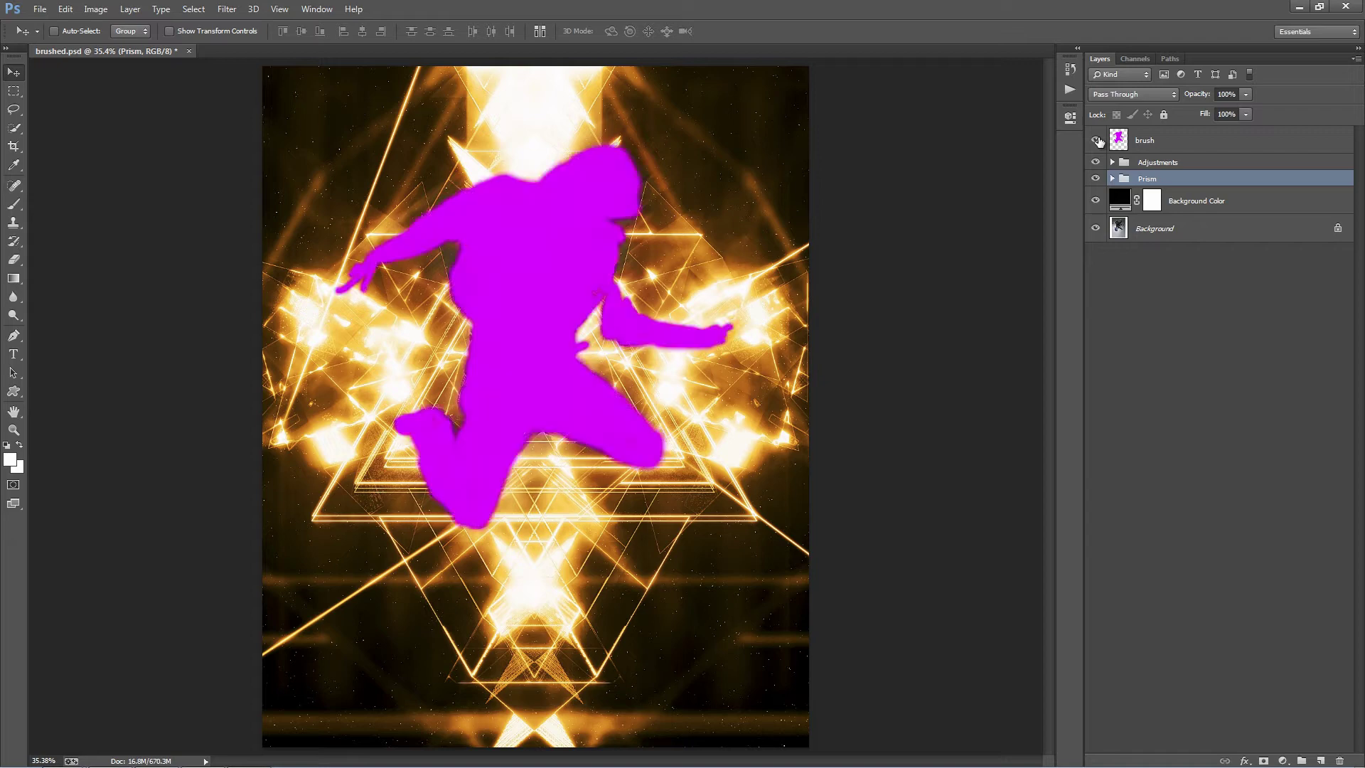
{"action": "left_click", "coordinate": [1096, 140]}
Delete the Adjustments and Prism groups with the Background Color layer, and undo the deletion
{"action": "left_click", "coordinate": [1173, 163]}
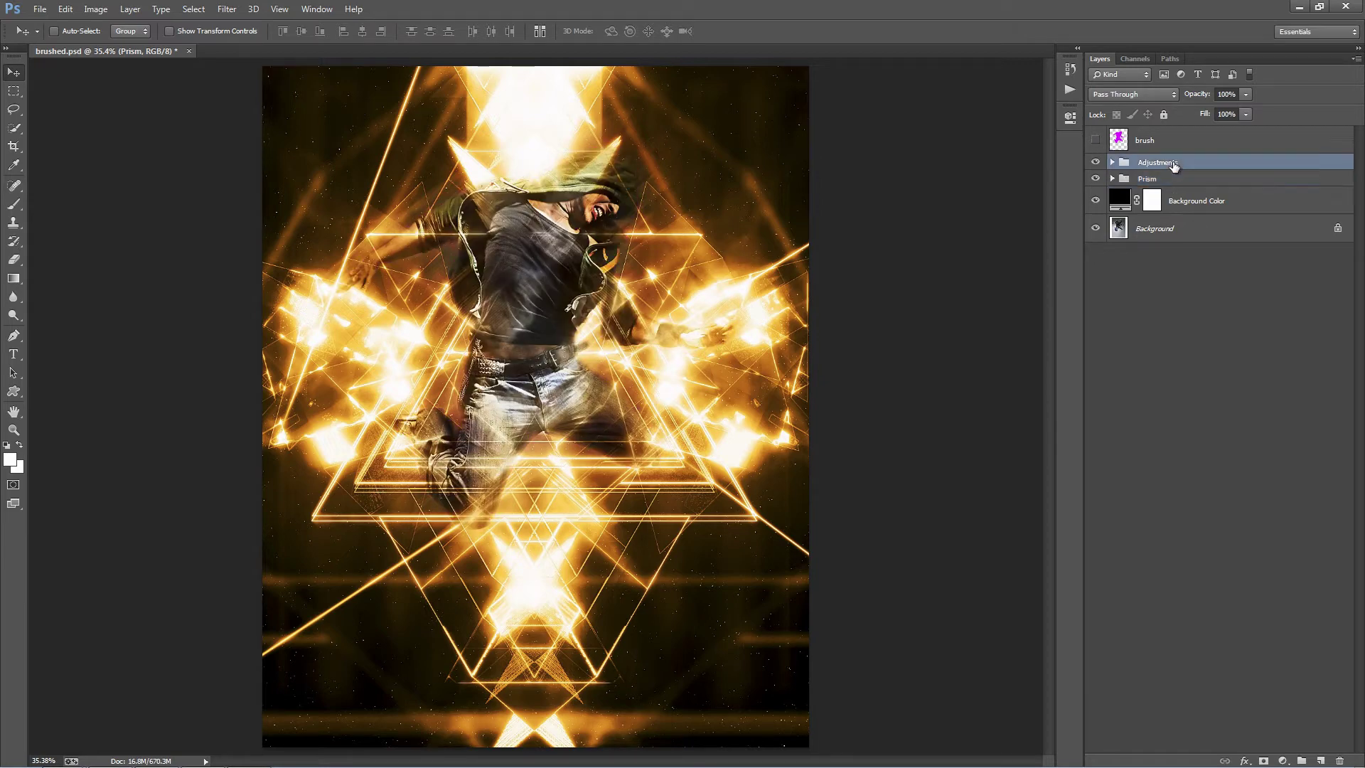
{"action": "left_click", "coordinate": [1218, 202], "text": "shift"}
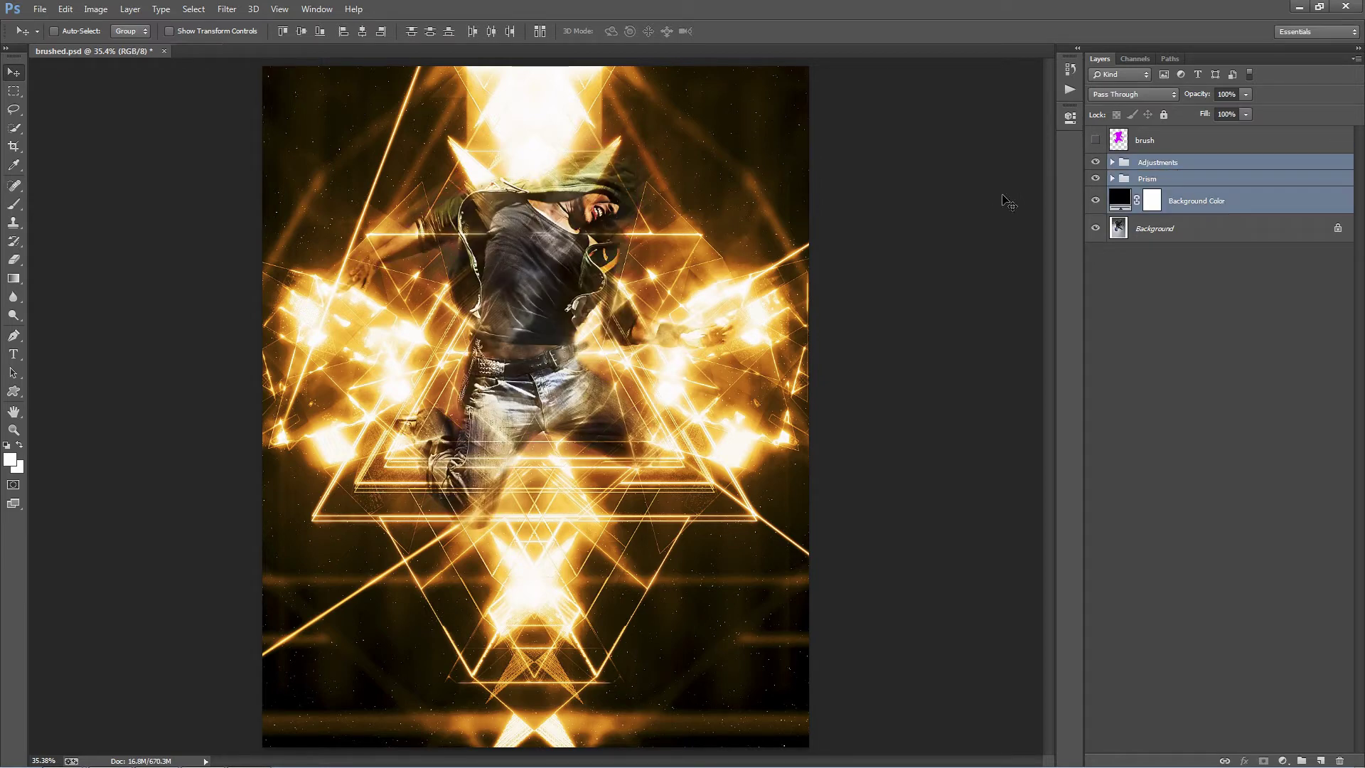
{"action": "key", "text": "Delete"}
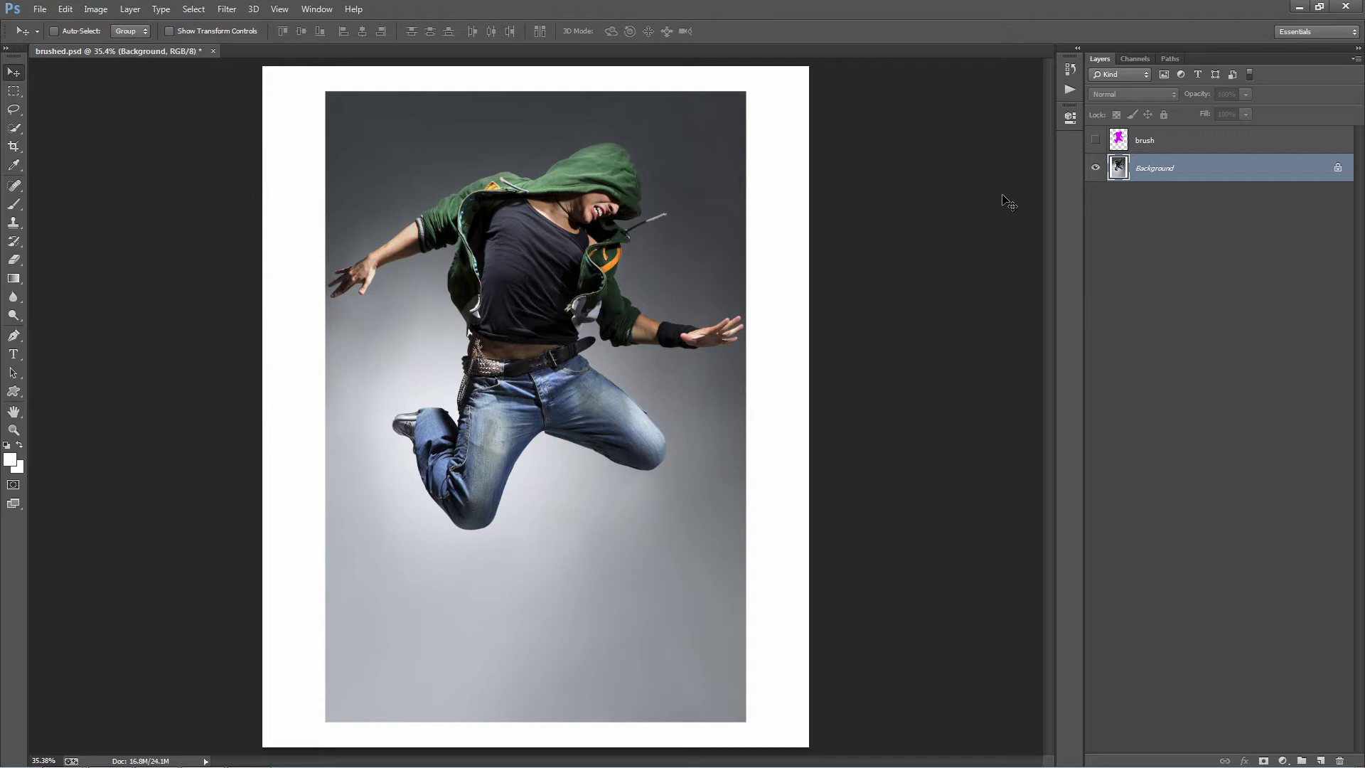
{"action": "key", "text": "ctrl+z"}
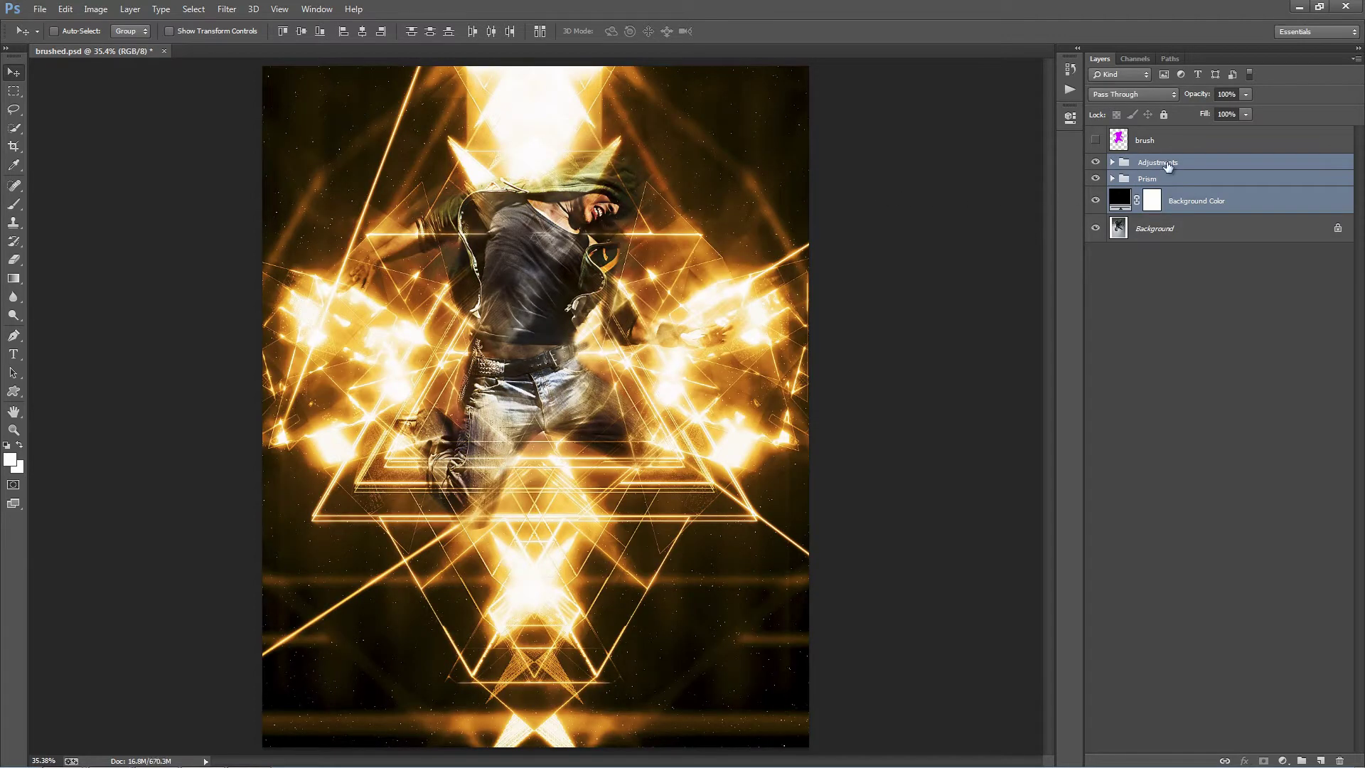
Compare the image with and without the Adjustments group and examine the adjustment layers inside it
{"action": "left_click", "coordinate": [1167, 163]}
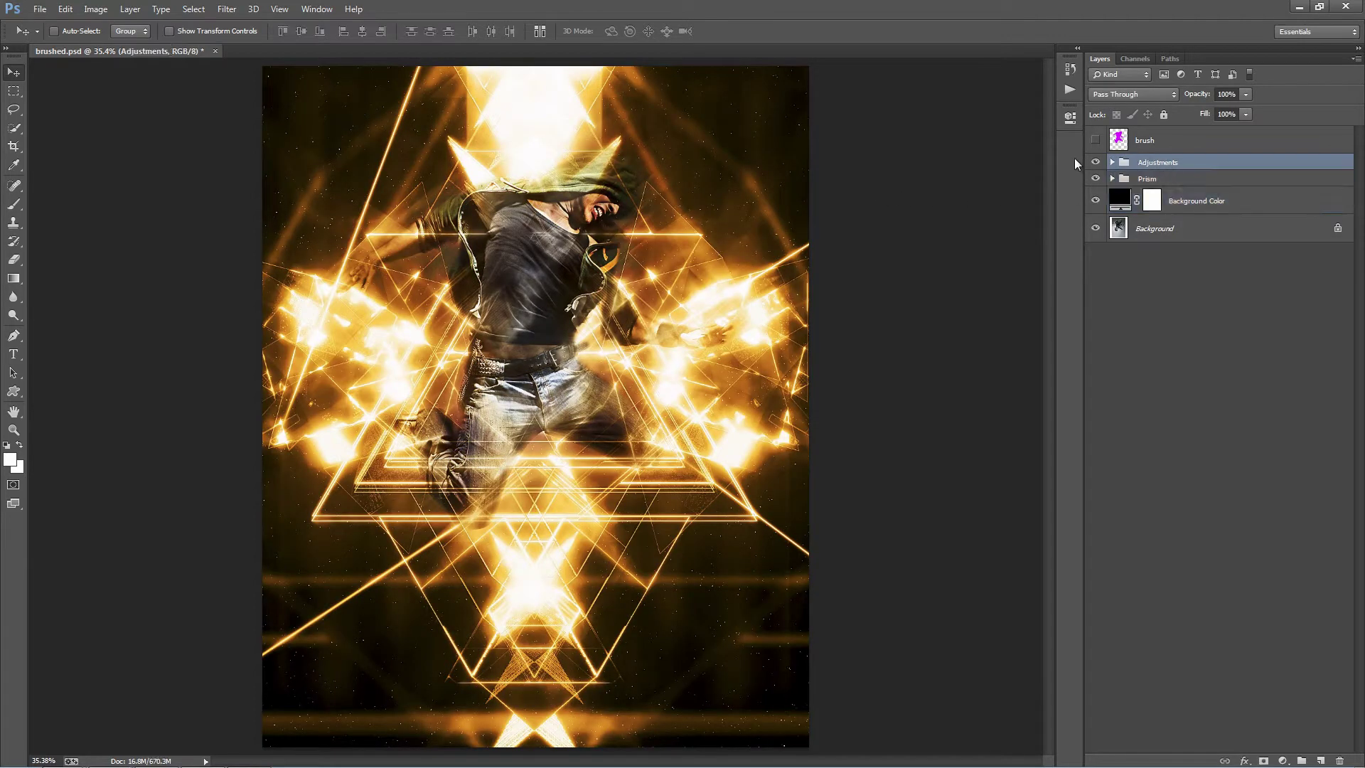
{"action": "left_click", "coordinate": [1180, 178]}
{"action": "left_click", "coordinate": [1174, 165]}
{"action": "left_click", "coordinate": [1096, 162]}
{"action": "left_click", "coordinate": [1096, 162]}
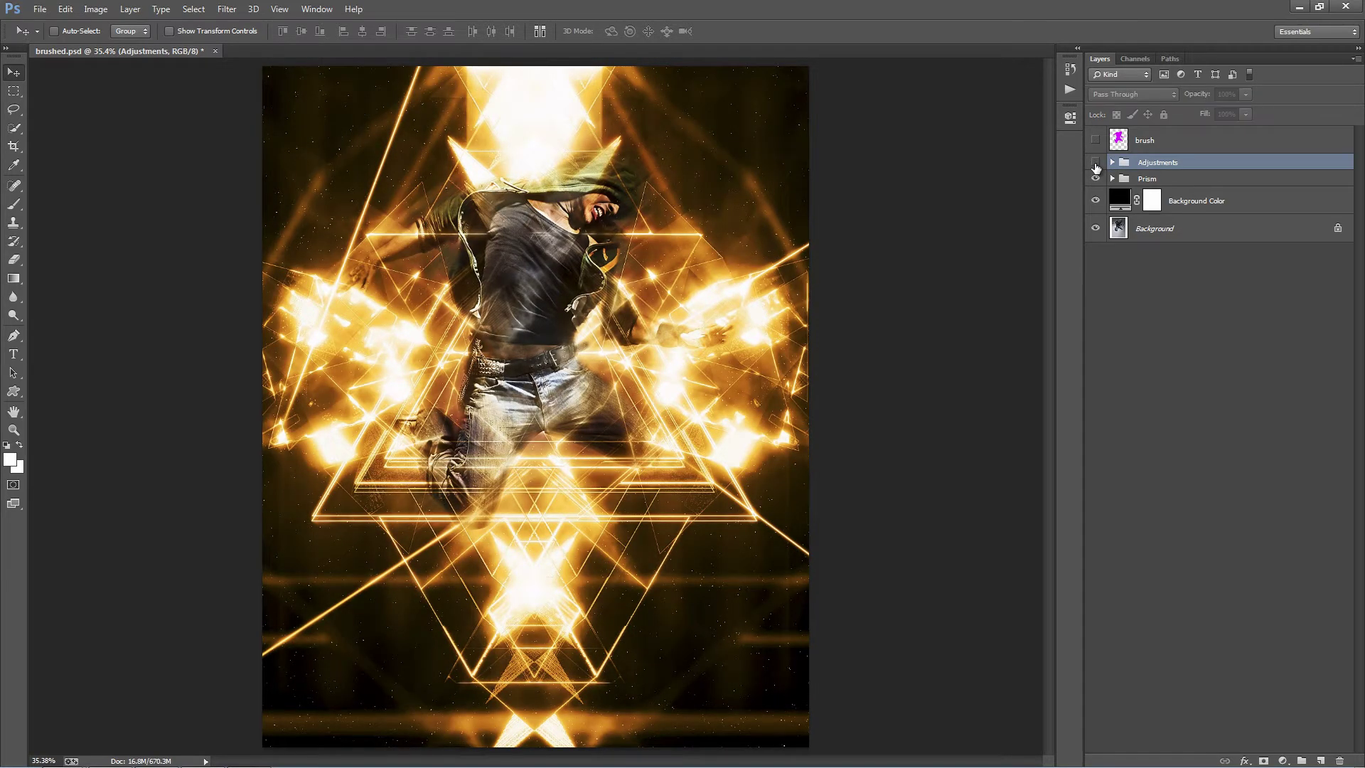
{"action": "left_click", "coordinate": [1095, 162]}
{"action": "left_click", "coordinate": [1095, 162]}
{"action": "left_click", "coordinate": [1112, 163]}
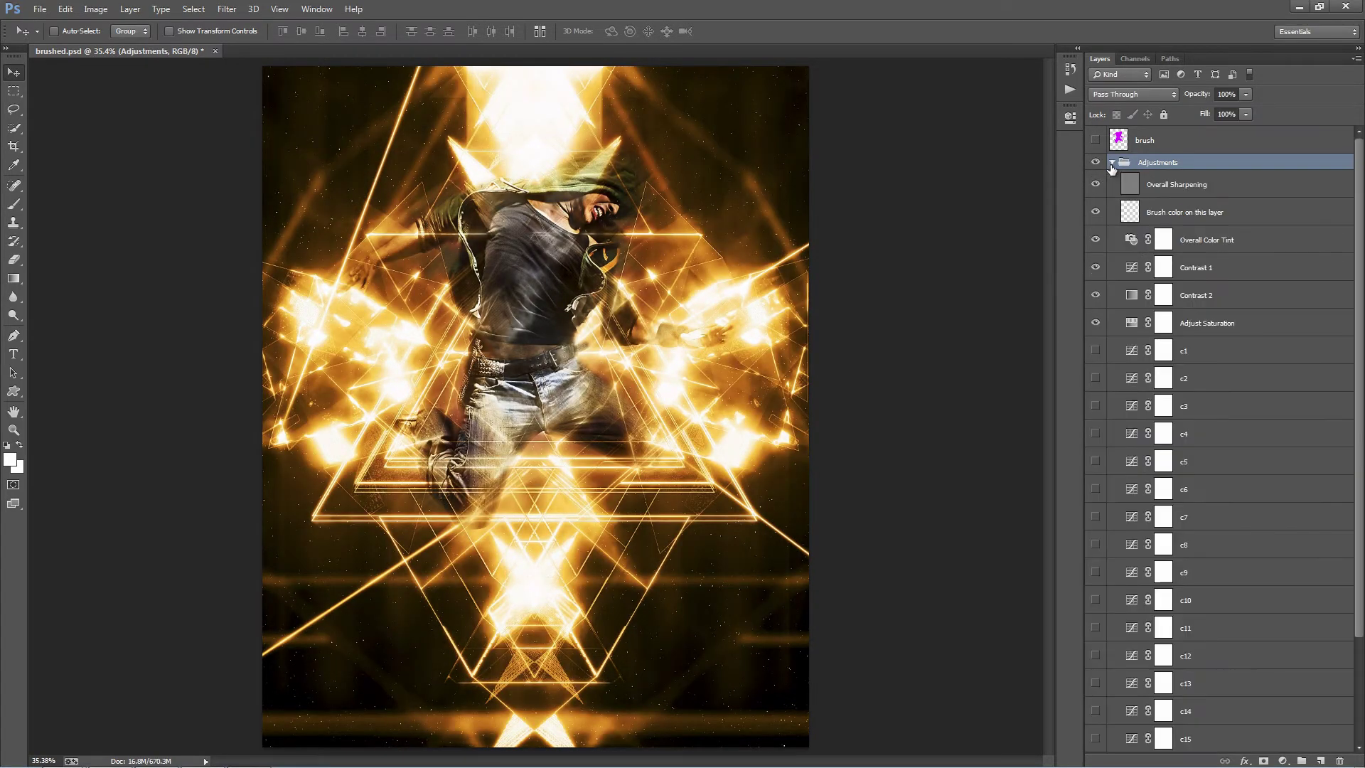
{"action": "left_click", "coordinate": [1112, 163]}
{"action": "left_click", "coordinate": [1095, 162]}
{"action": "left_click", "coordinate": [1096, 162]}
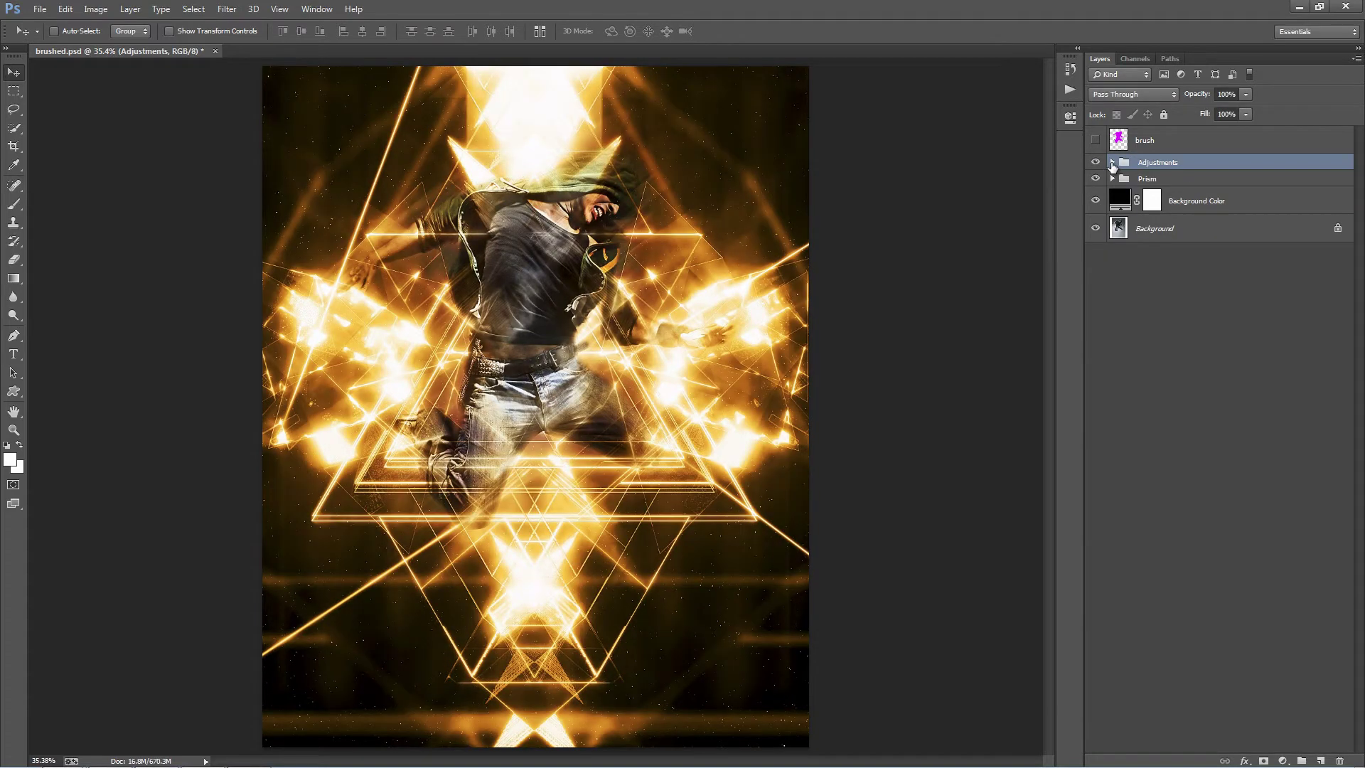
{"action": "left_click", "coordinate": [1113, 163]}
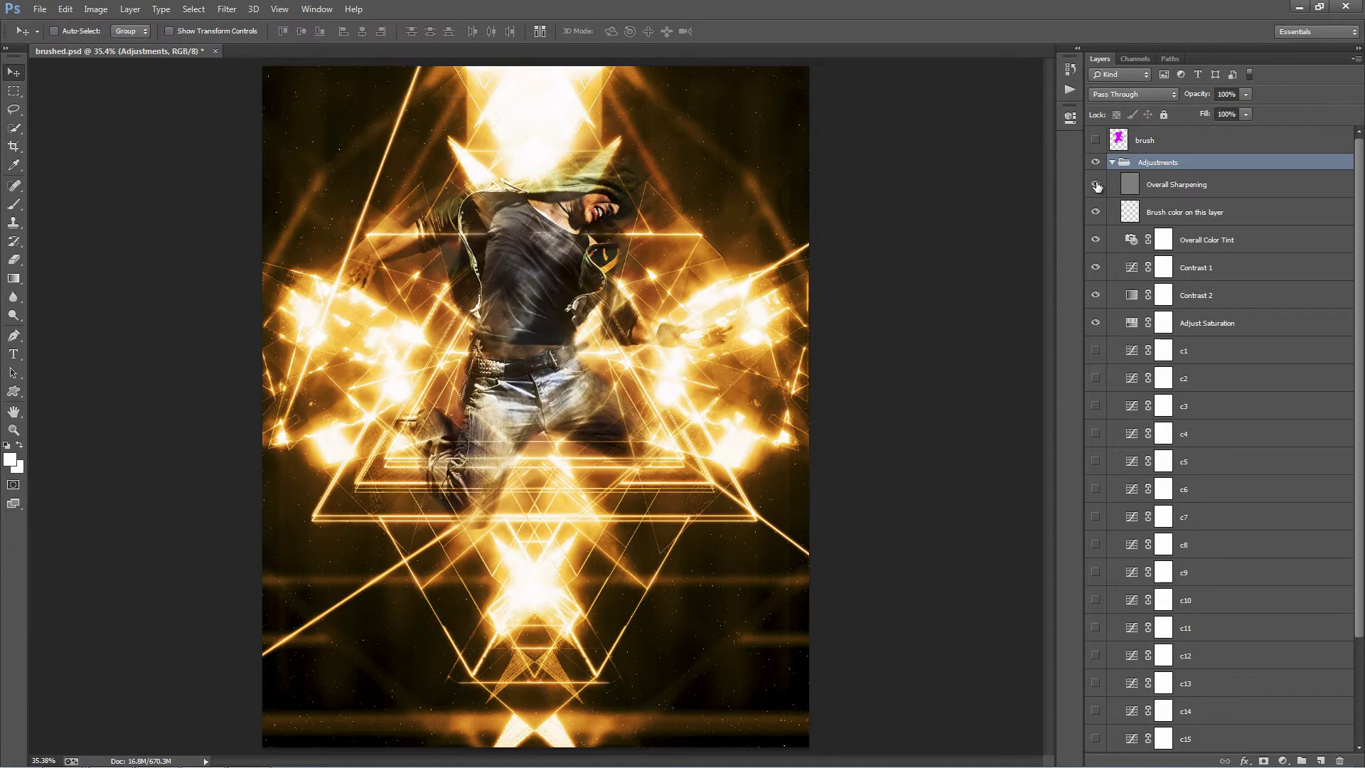
{"action": "left_click", "coordinate": [1095, 185]}
{"action": "left_click", "coordinate": [1113, 163]}
Change the Main Color fill layer in the Prism group to a medium blue
{"action": "left_click", "coordinate": [1130, 182]}
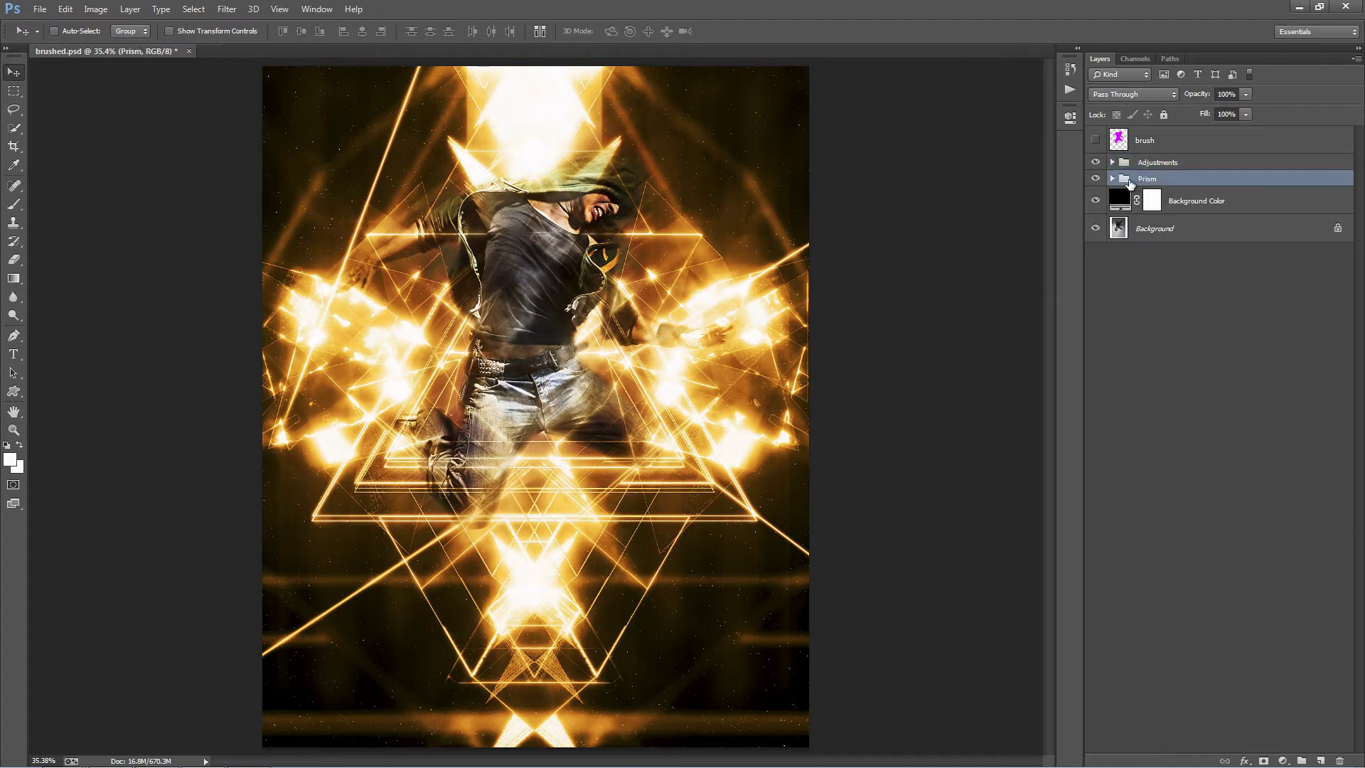
{"action": "left_click", "coordinate": [1112, 179]}
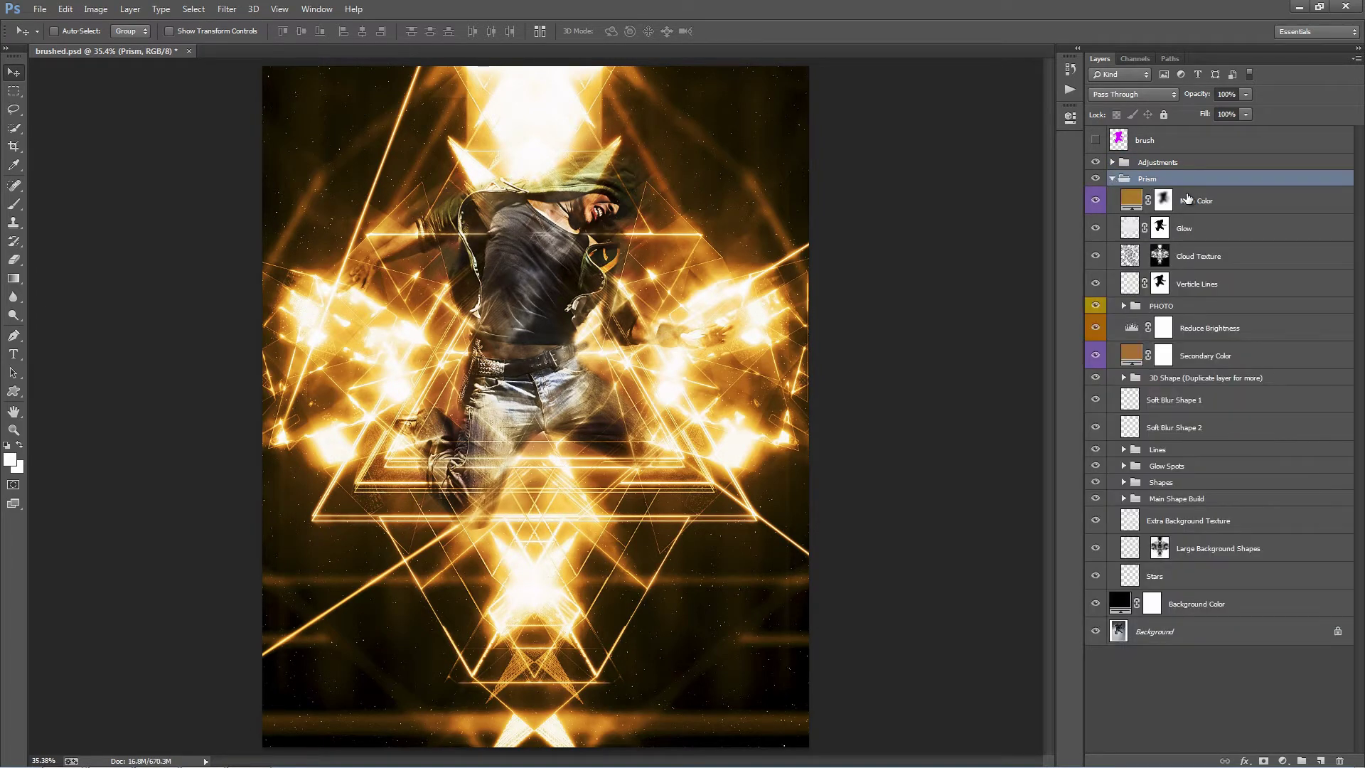
{"action": "left_click", "coordinate": [1187, 199]}
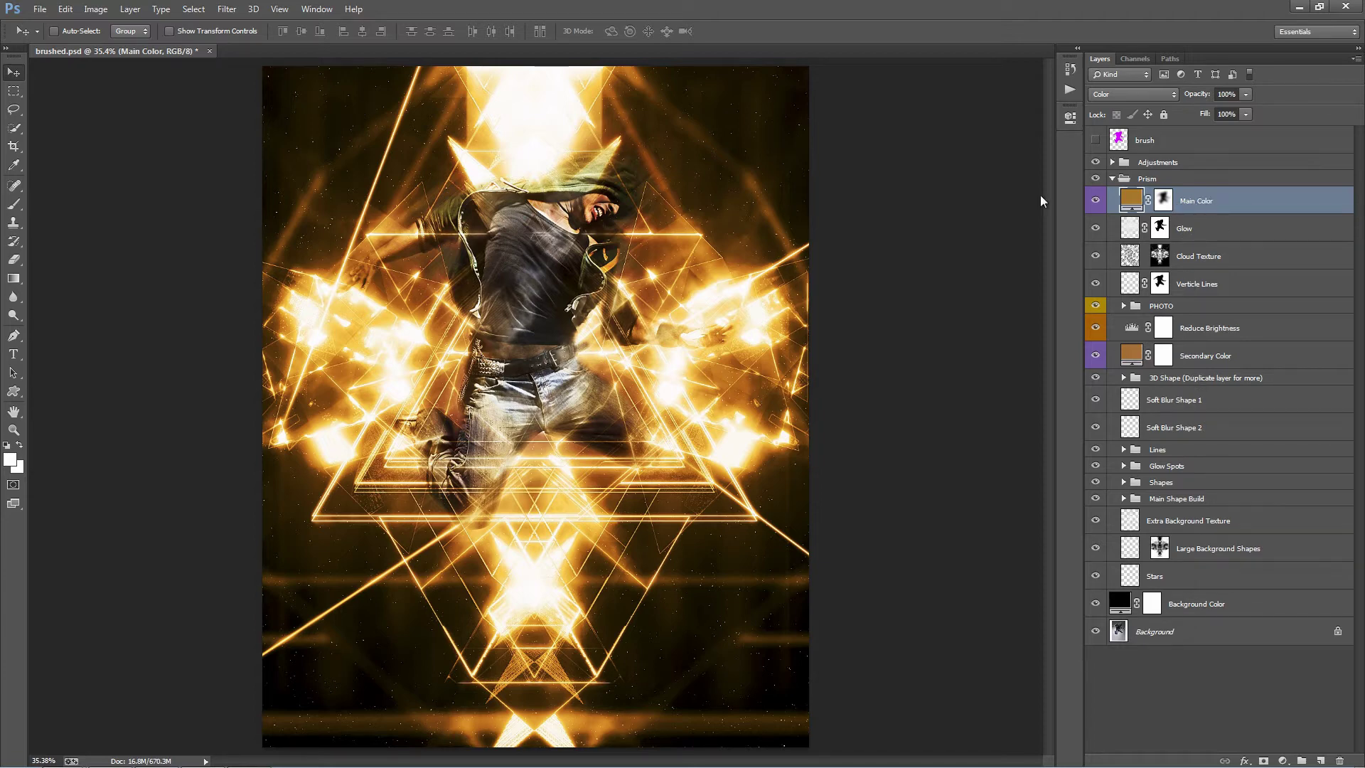
{"action": "double_click", "coordinate": [1136, 206]}
{"action": "left_click", "coordinate": [888, 244]}
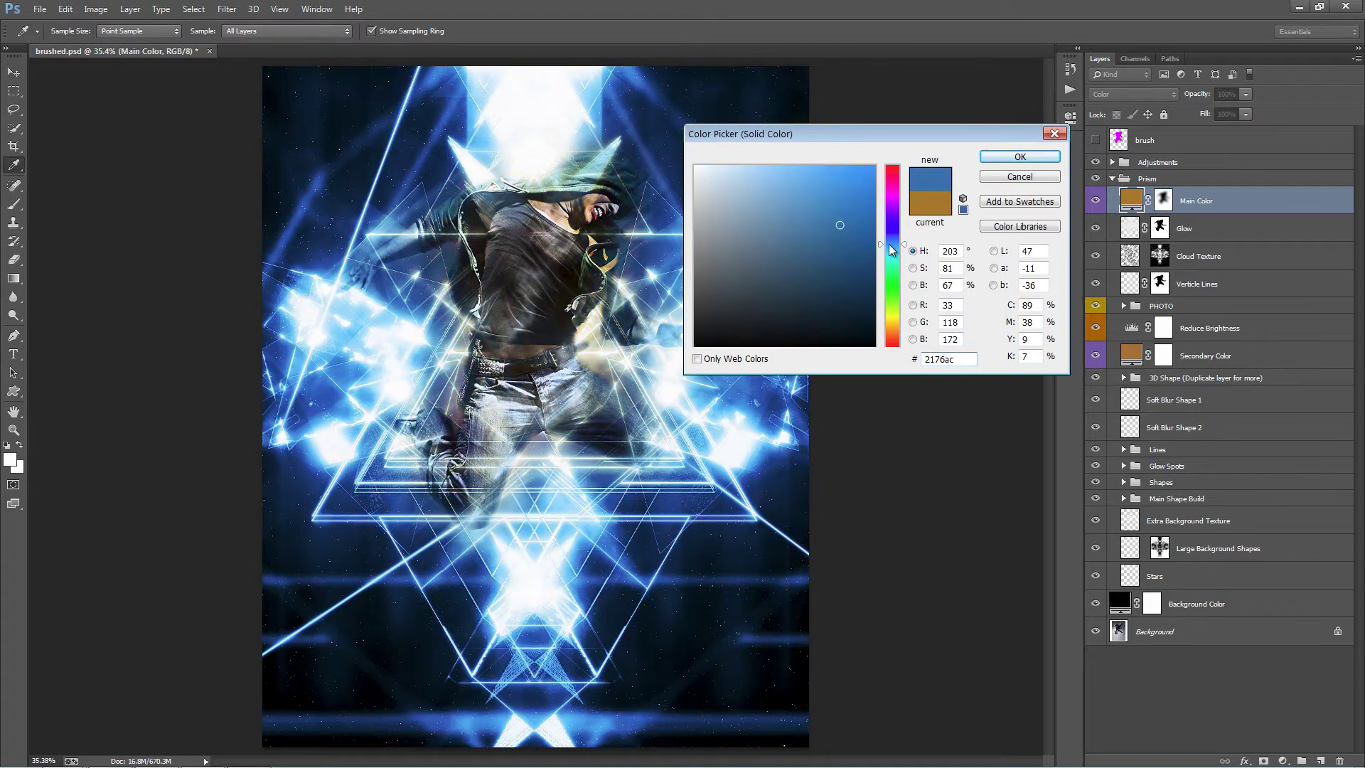
{"action": "left_click_drag", "start_coordinate": [841, 225], "coordinate": [827, 235]}
{"action": "left_click", "coordinate": [1018, 156]}
{"action": "key", "text": "v"}
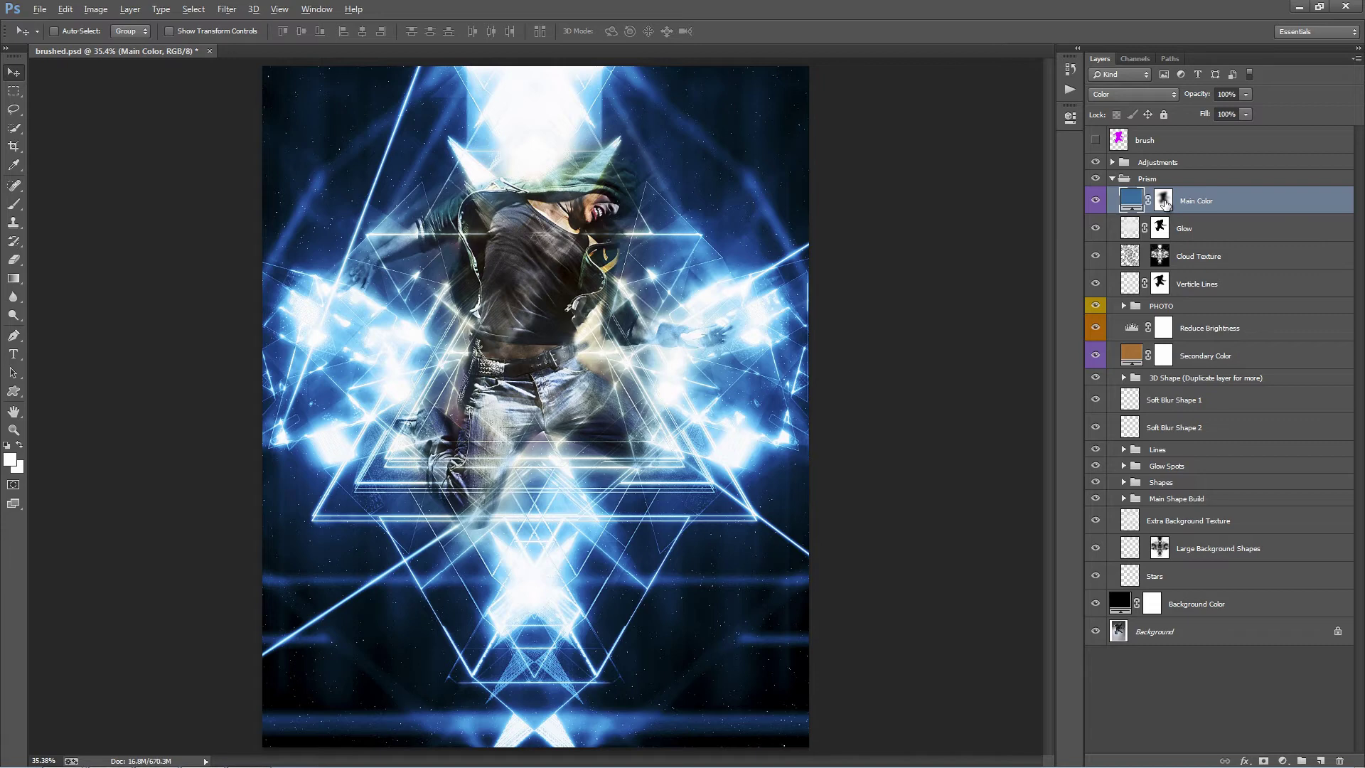
Inspect the Main Color layer mask on its own and compare the image with that mask disabled and enabled
{"action": "left_click", "coordinate": [1164, 202], "text": "alt"}
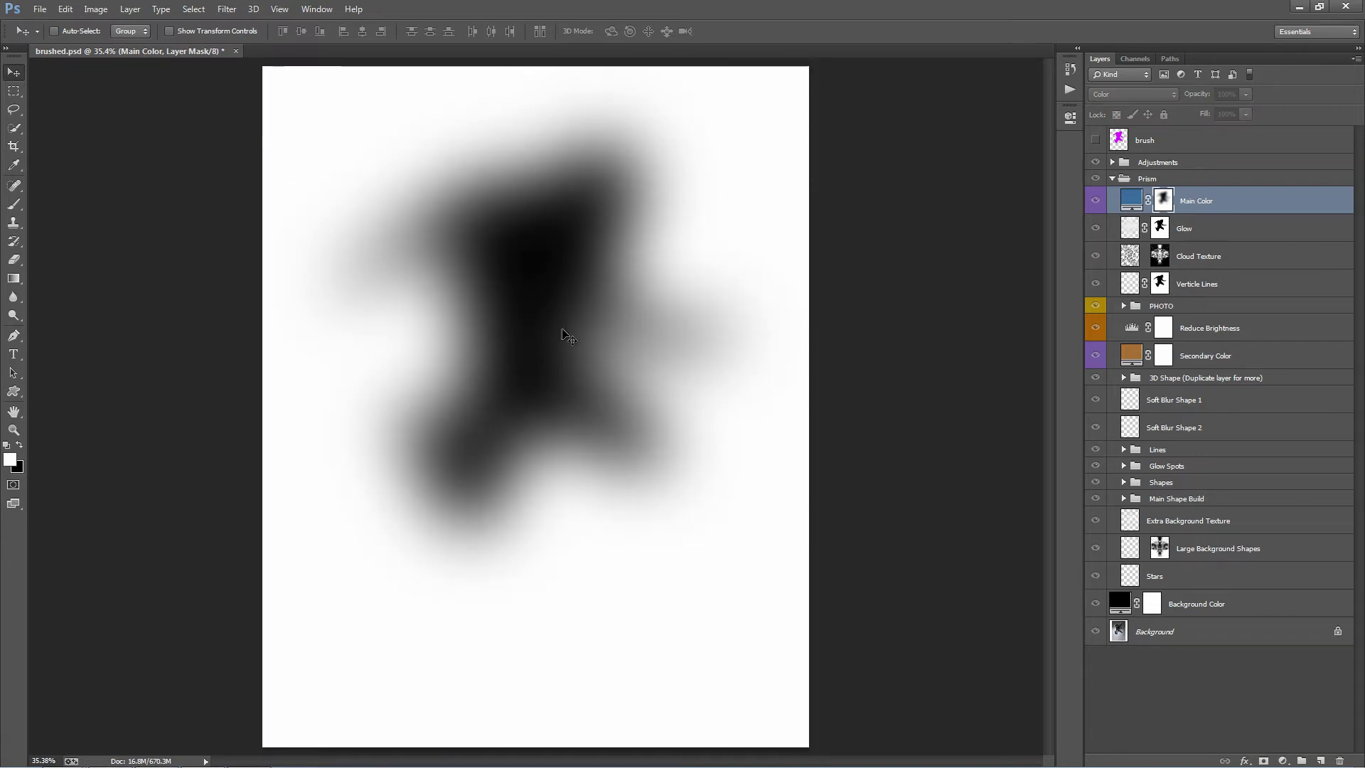
{"action": "left_click", "coordinate": [1132, 200]}
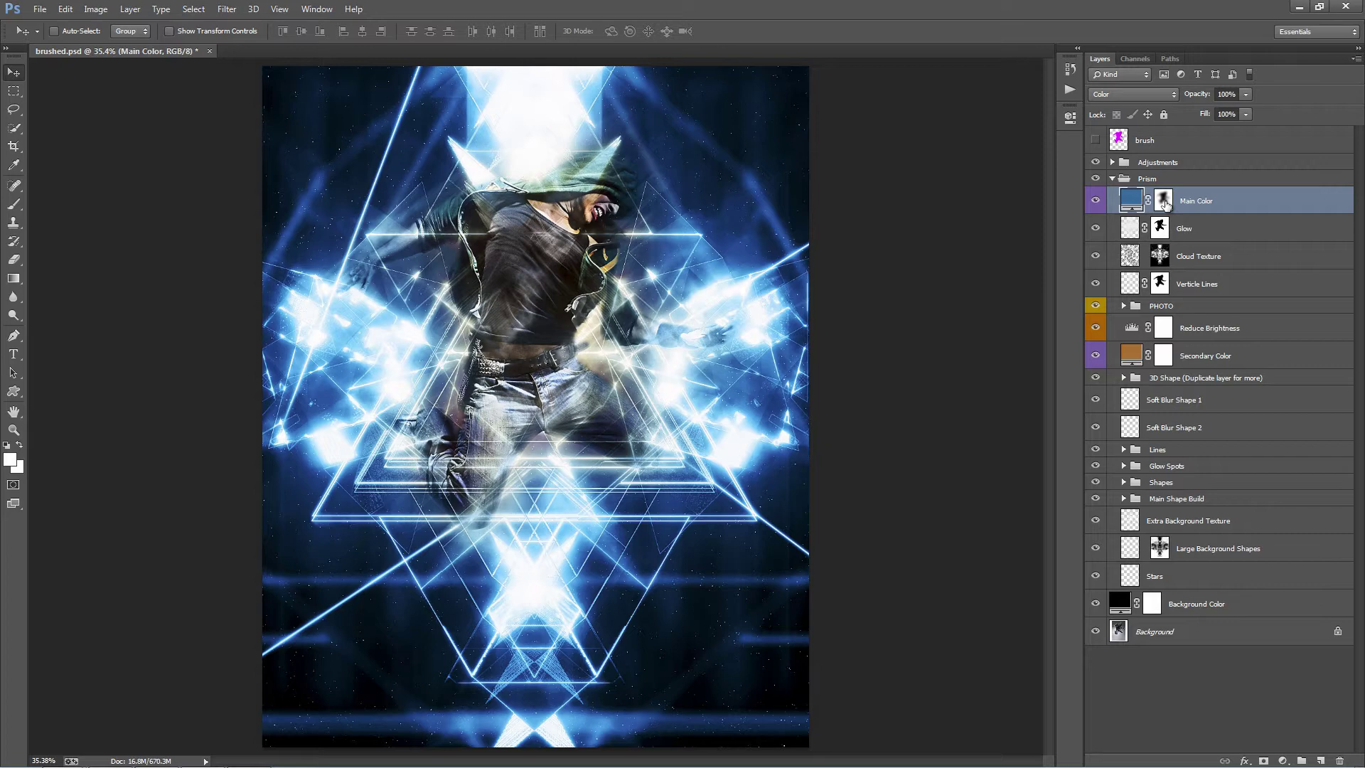
{"action": "left_click", "coordinate": [1165, 204], "text": "shift"}
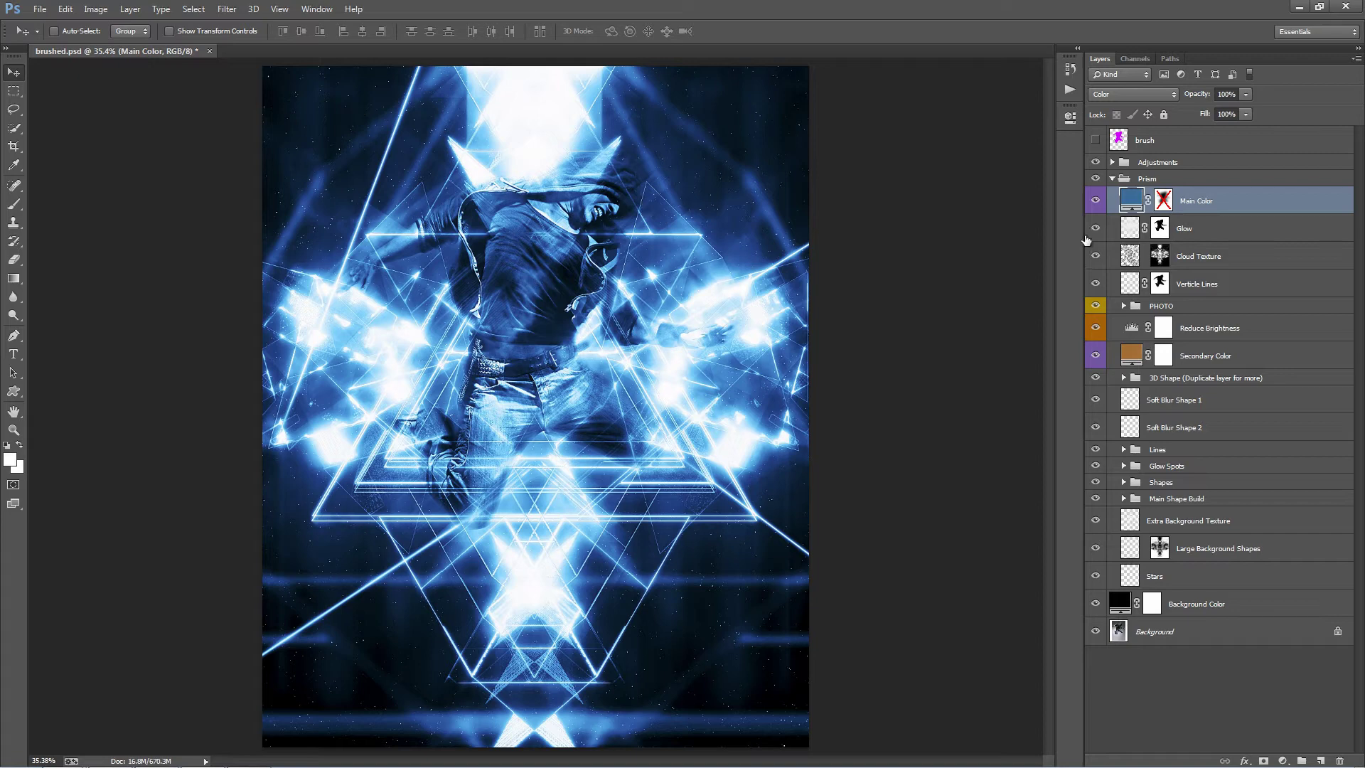
{"action": "left_click", "coordinate": [1164, 204], "text": "shift"}
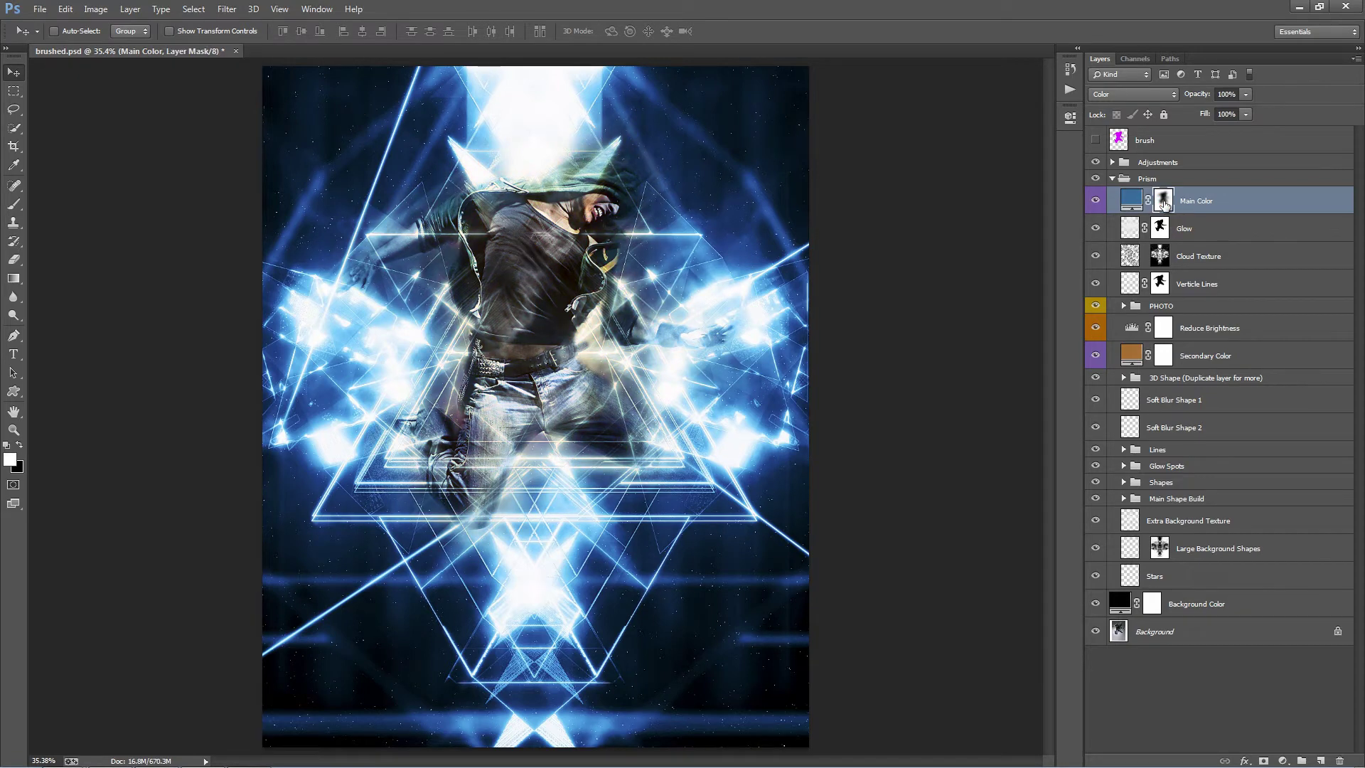
Compare the image with and without the Glow layer and its mask, and lower the Glow layer's opacity
{"action": "left_click", "coordinate": [1184, 233]}
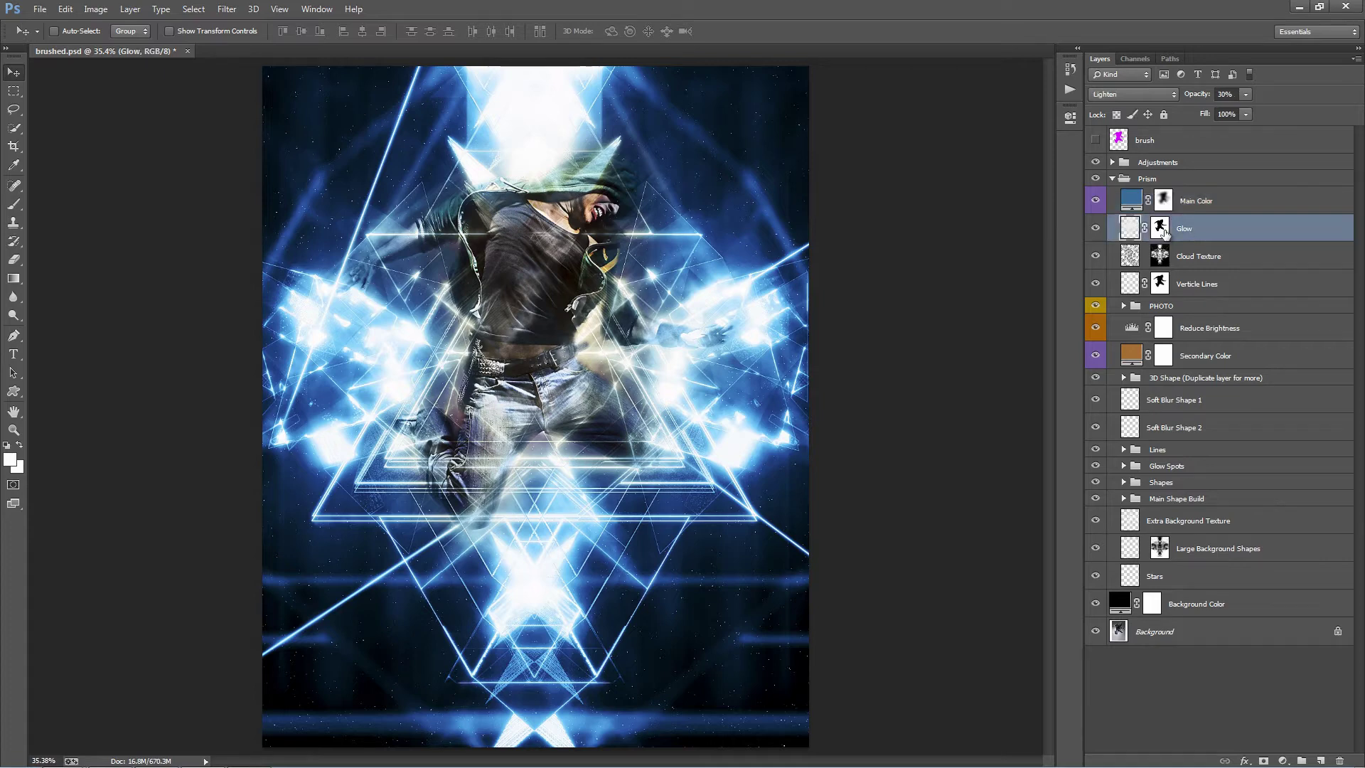
{"action": "left_click", "coordinate": [1098, 230]}
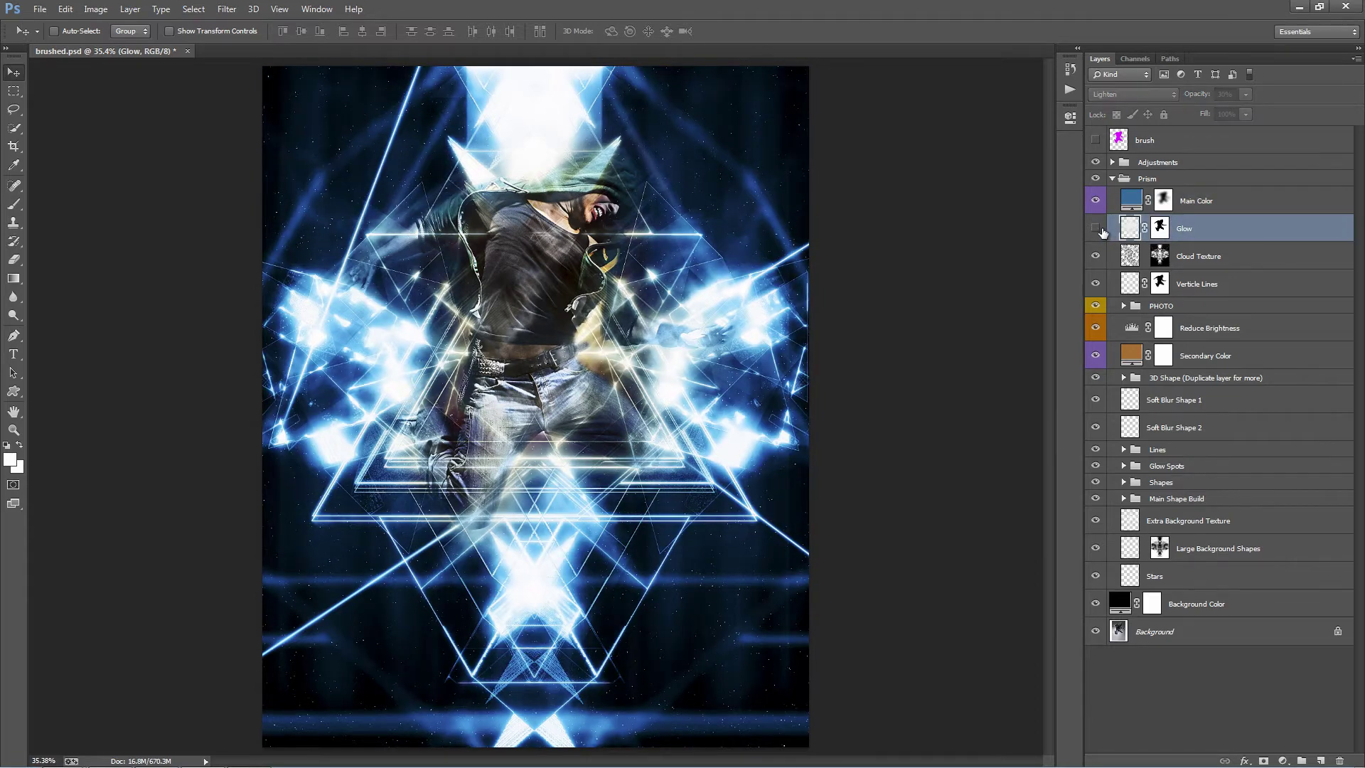
{"action": "left_click", "coordinate": [1098, 230]}
{"action": "left_click", "coordinate": [1099, 230]}
{"action": "left_click", "coordinate": [1098, 230]}
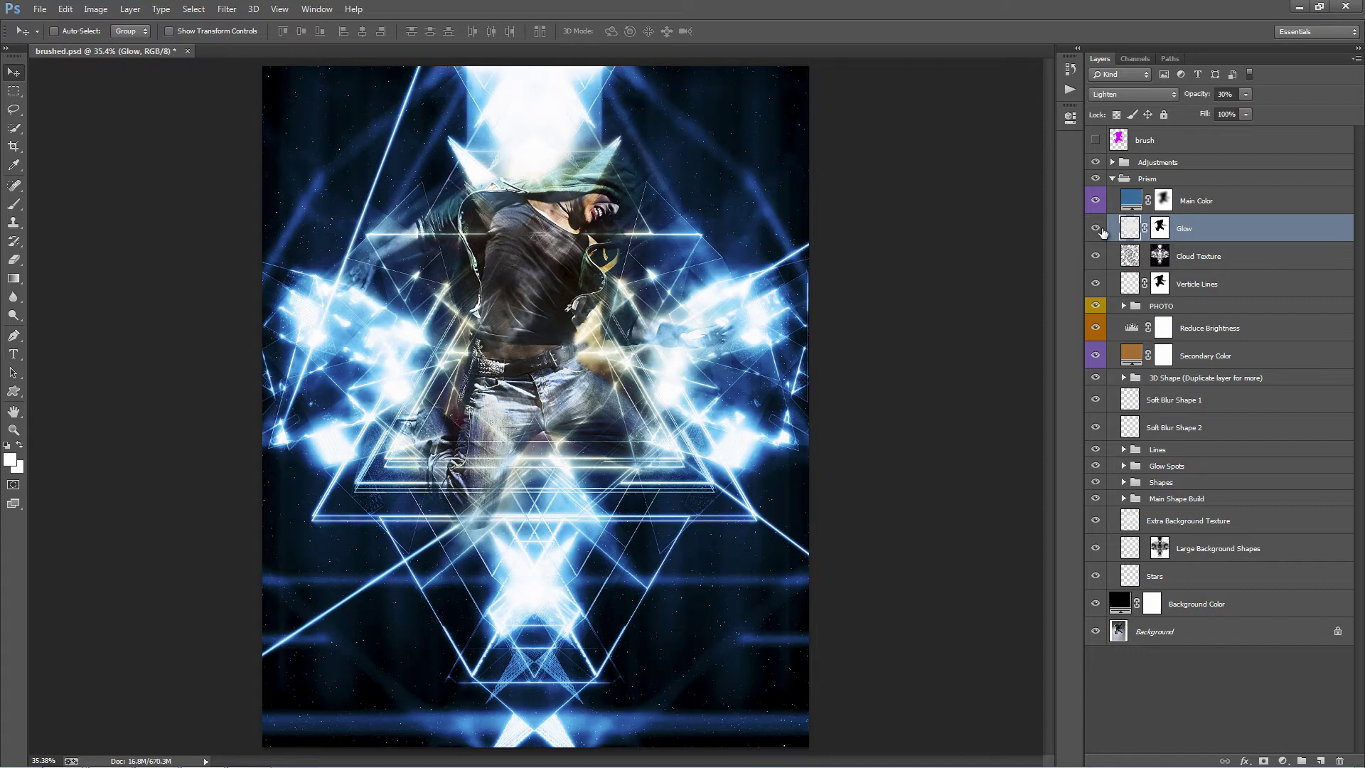
{"action": "left_click", "coordinate": [1098, 230]}
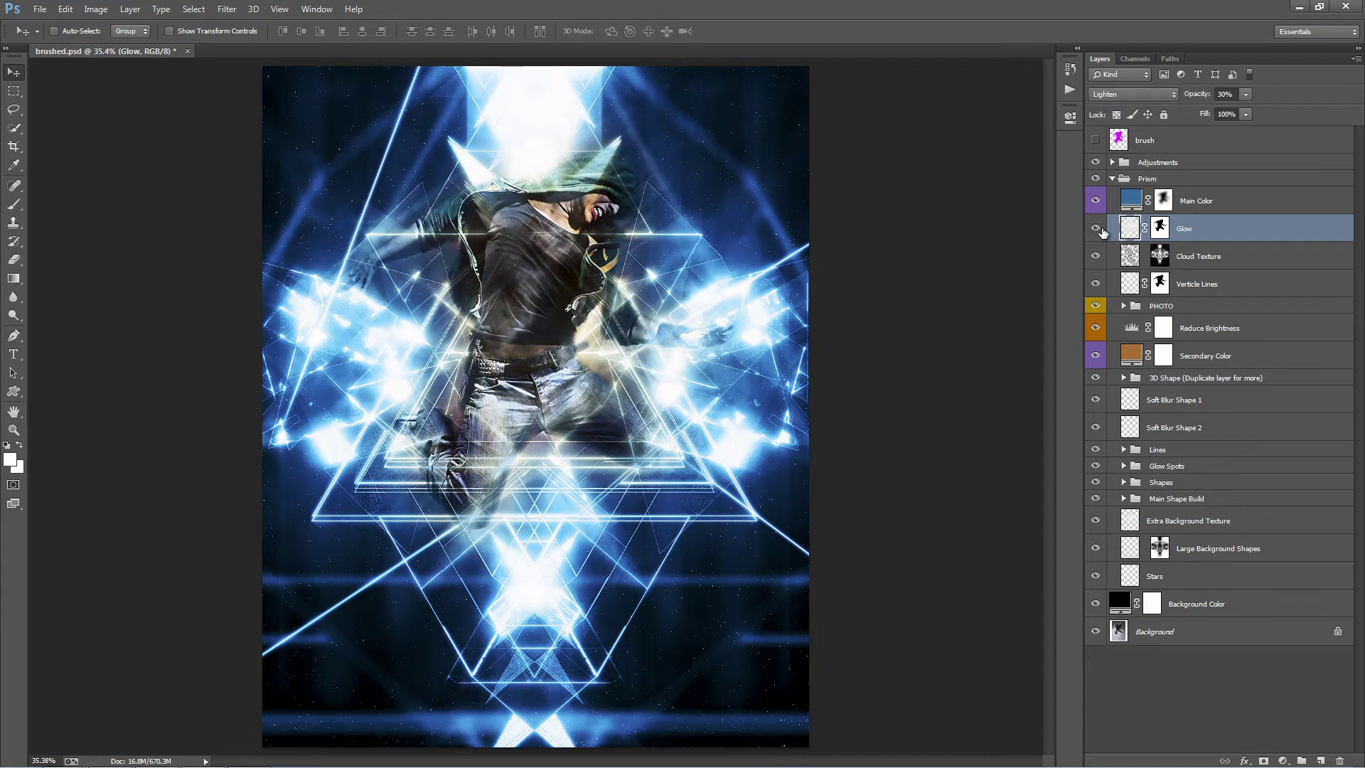
{"action": "left_click", "coordinate": [1160, 229], "text": "shift"}
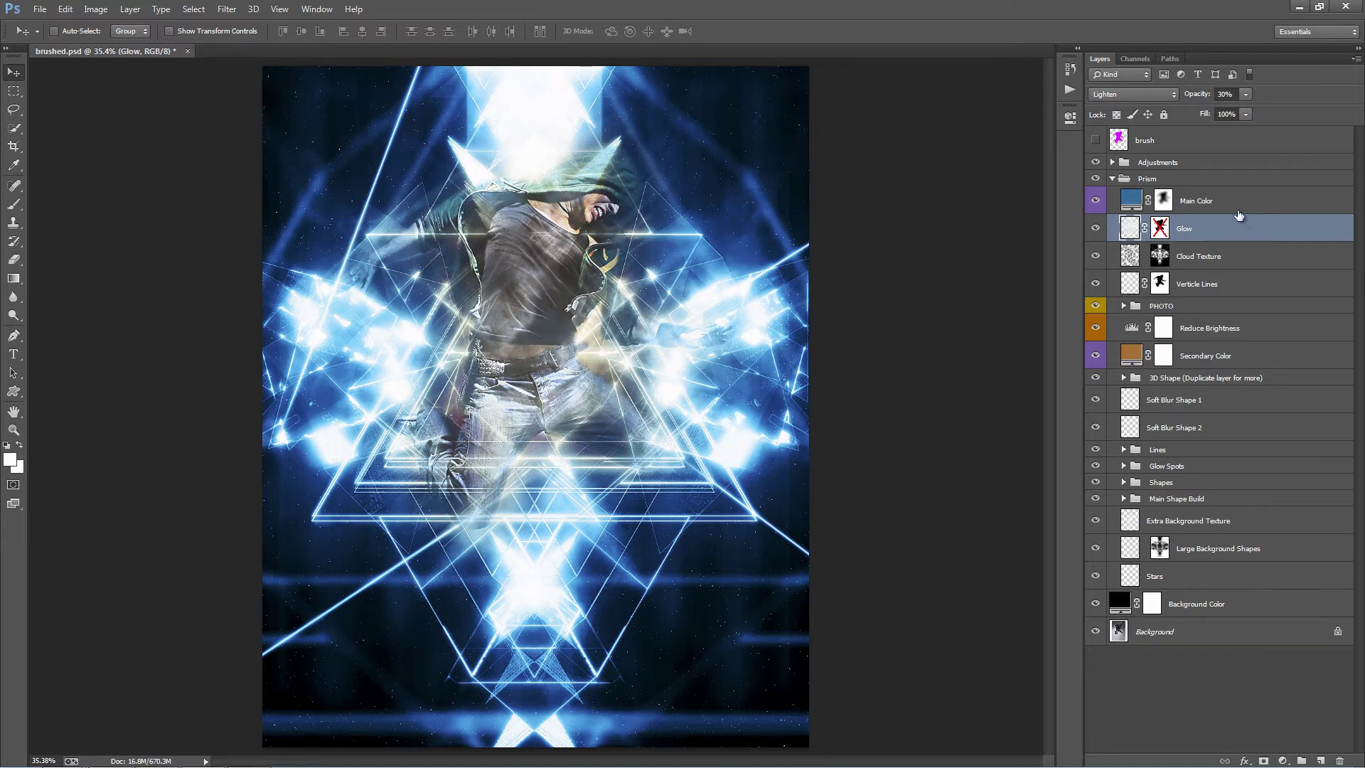
{"action": "left_click", "coordinate": [1159, 228], "text": "shift"}
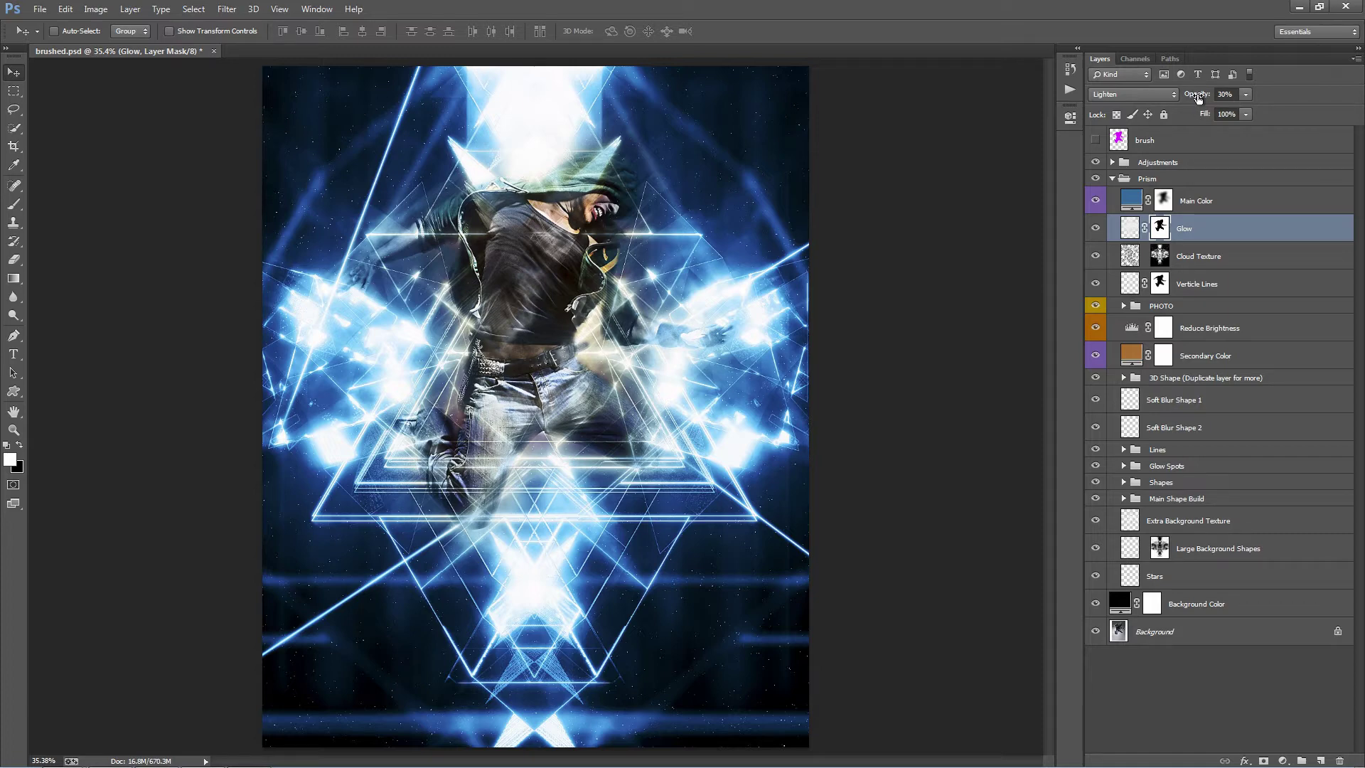
{"action": "left_click_drag", "start_coordinate": [1198, 97], "coordinate": [261, 170]}
Shift the Cloud Texture downward over the figure within its mask and adjust the layer's opacity
{"action": "left_click", "coordinate": [1282, 249]}
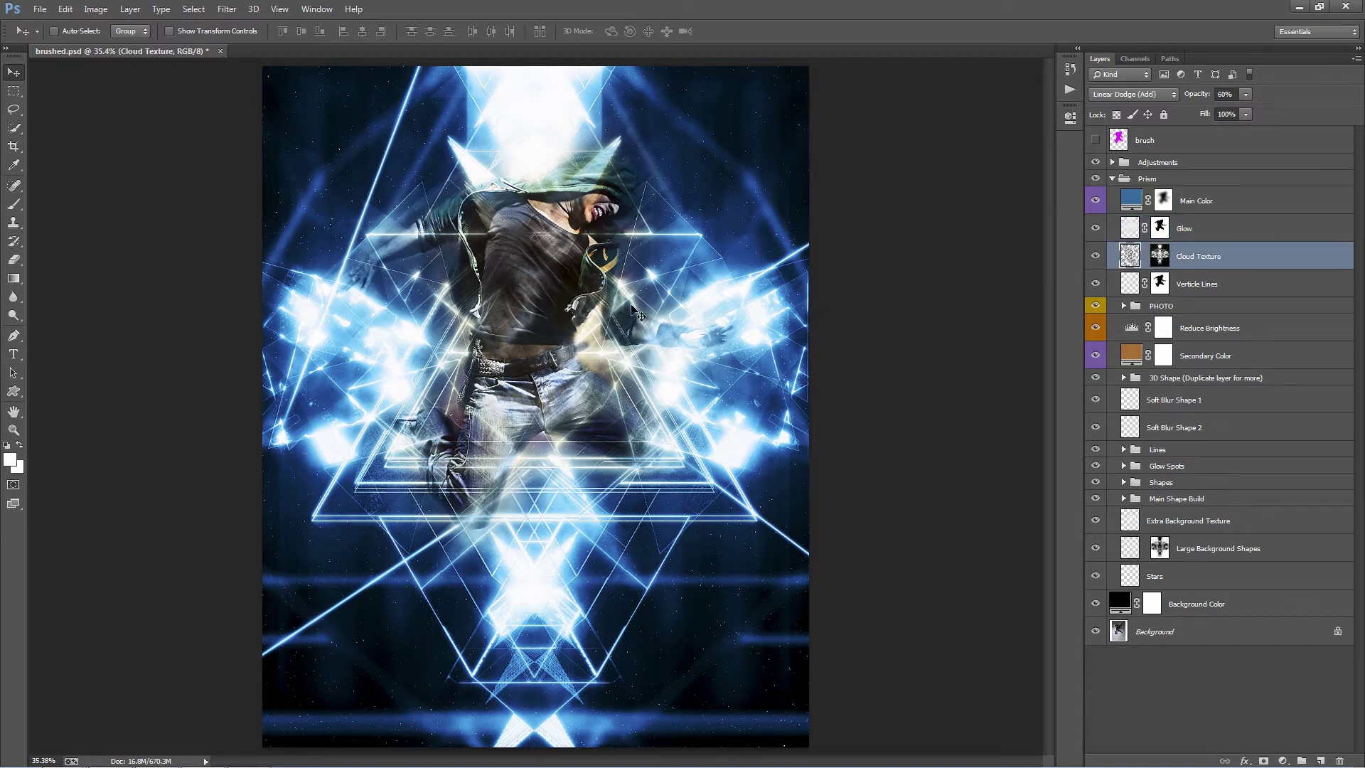
{"action": "left_click_drag", "start_coordinate": [587, 310], "coordinate": [590, 370]}
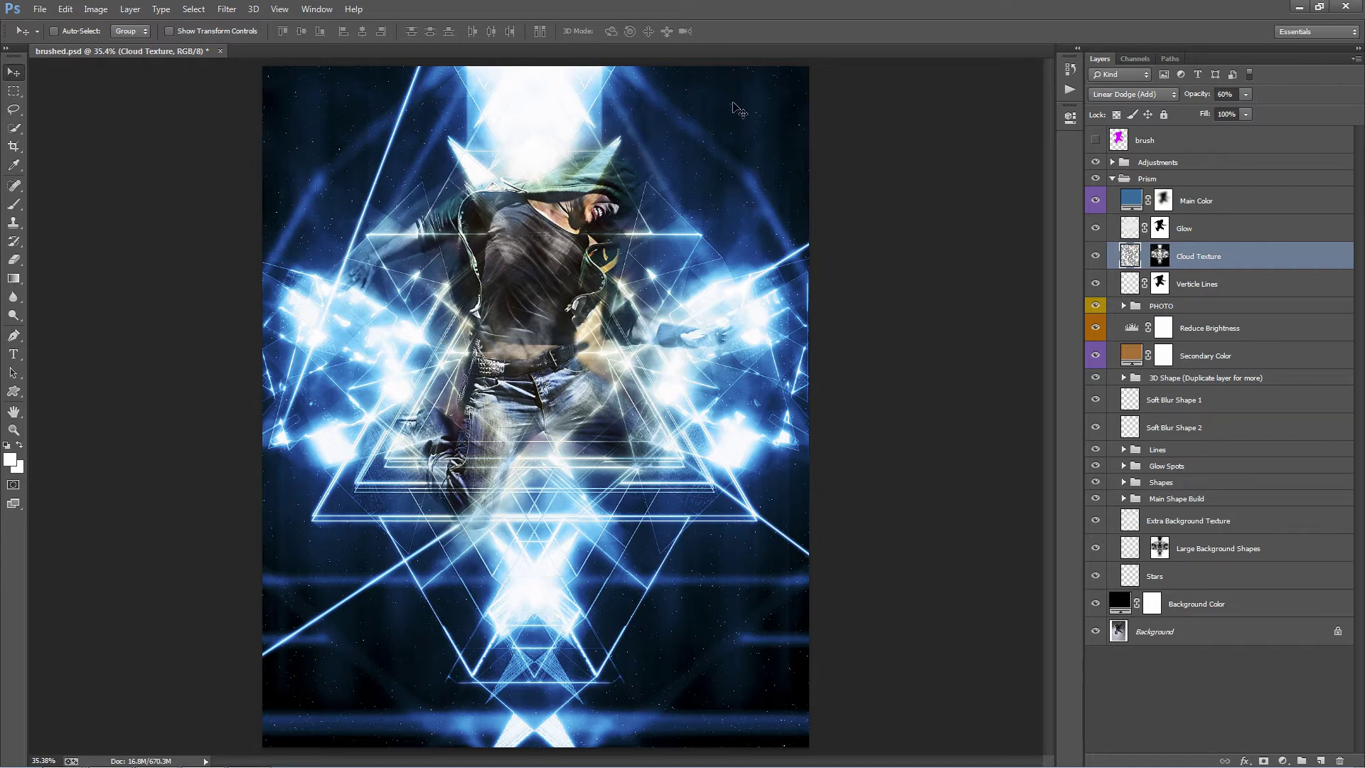
{"action": "mouse_move", "coordinate": [705, 295]}
{"action": "left_mouse_down"}
{"action": "mouse_move", "coordinate": [701, 320]}
{"action": "mouse_move", "coordinate": [700, 303]}
{"action": "left_mouse_up"}
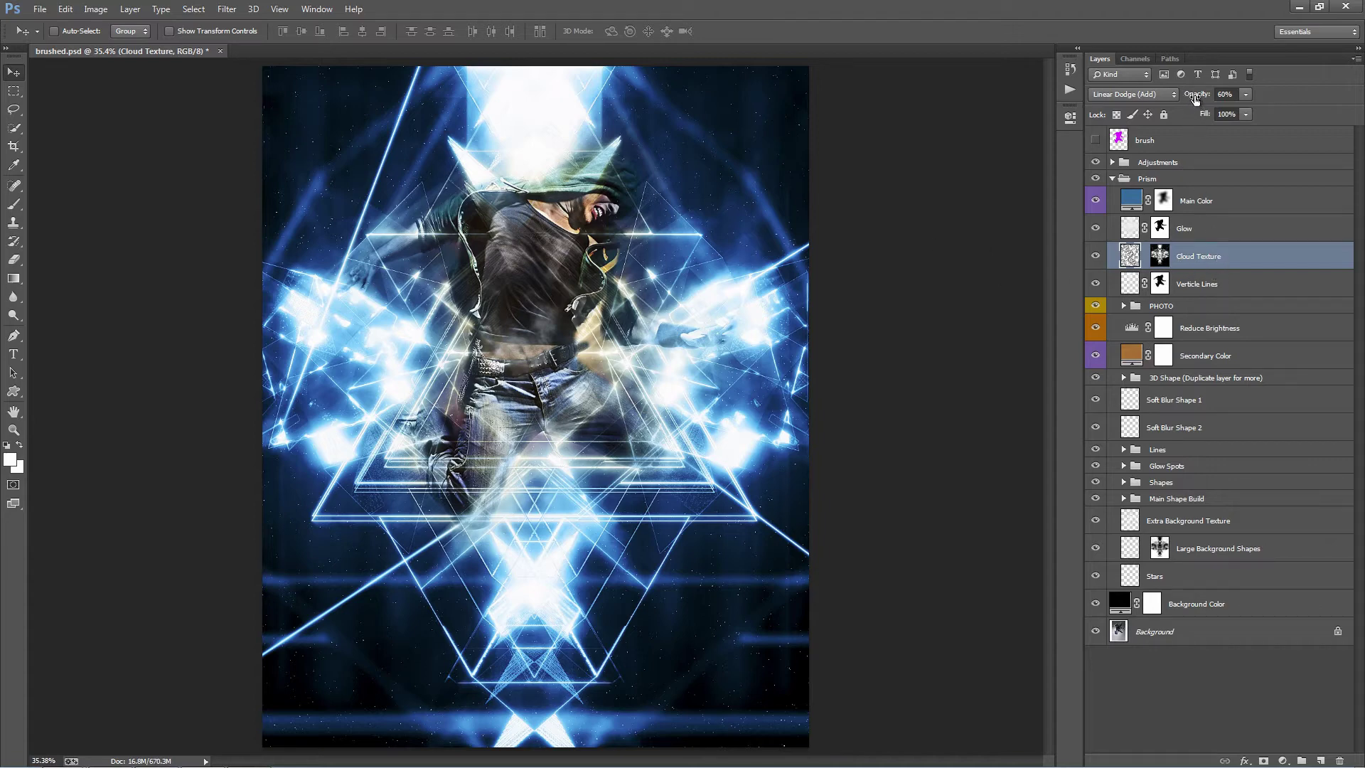
{"action": "left_click_drag", "start_coordinate": [1194, 100], "coordinate": [345, 145]}
Compare the image with and without the Verticle Lines layer
{"action": "left_click", "coordinate": [1246, 283]}
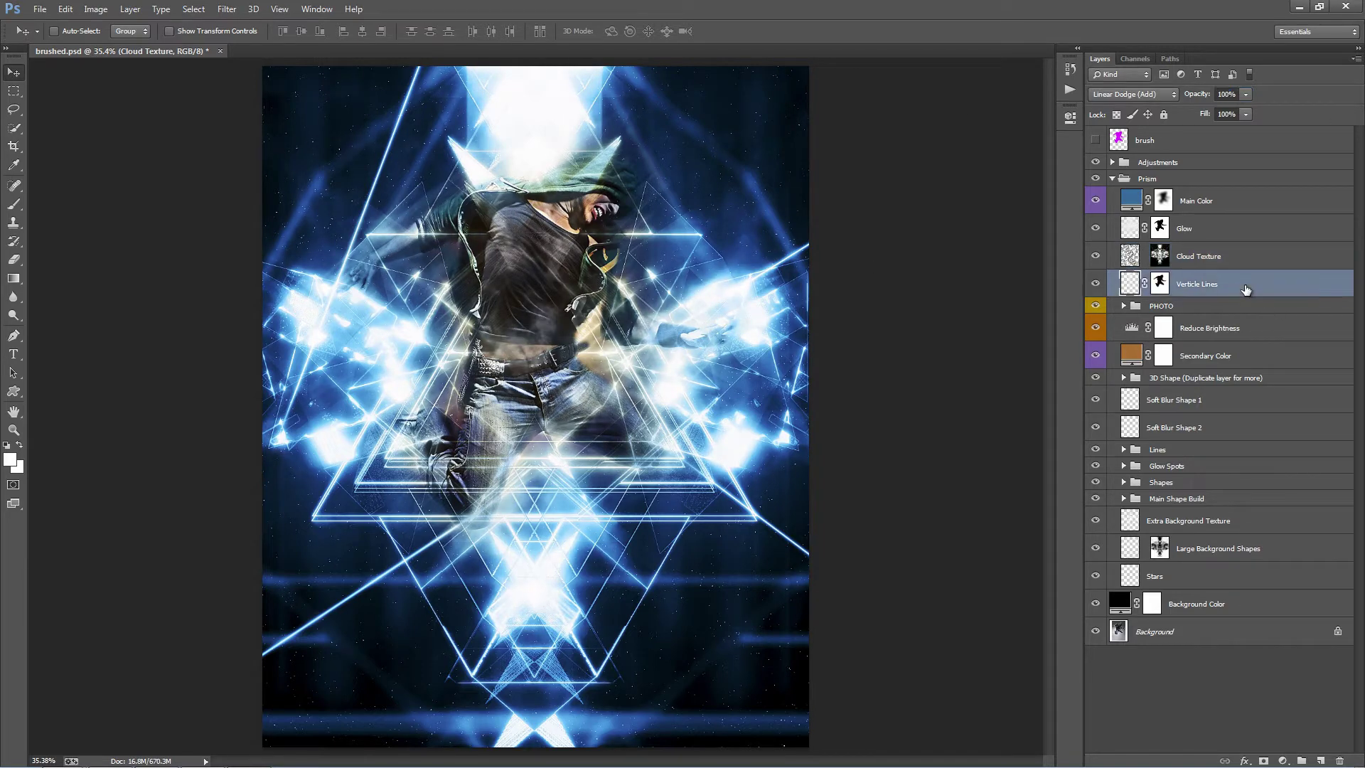
{"action": "left_click", "coordinate": [1095, 285]}
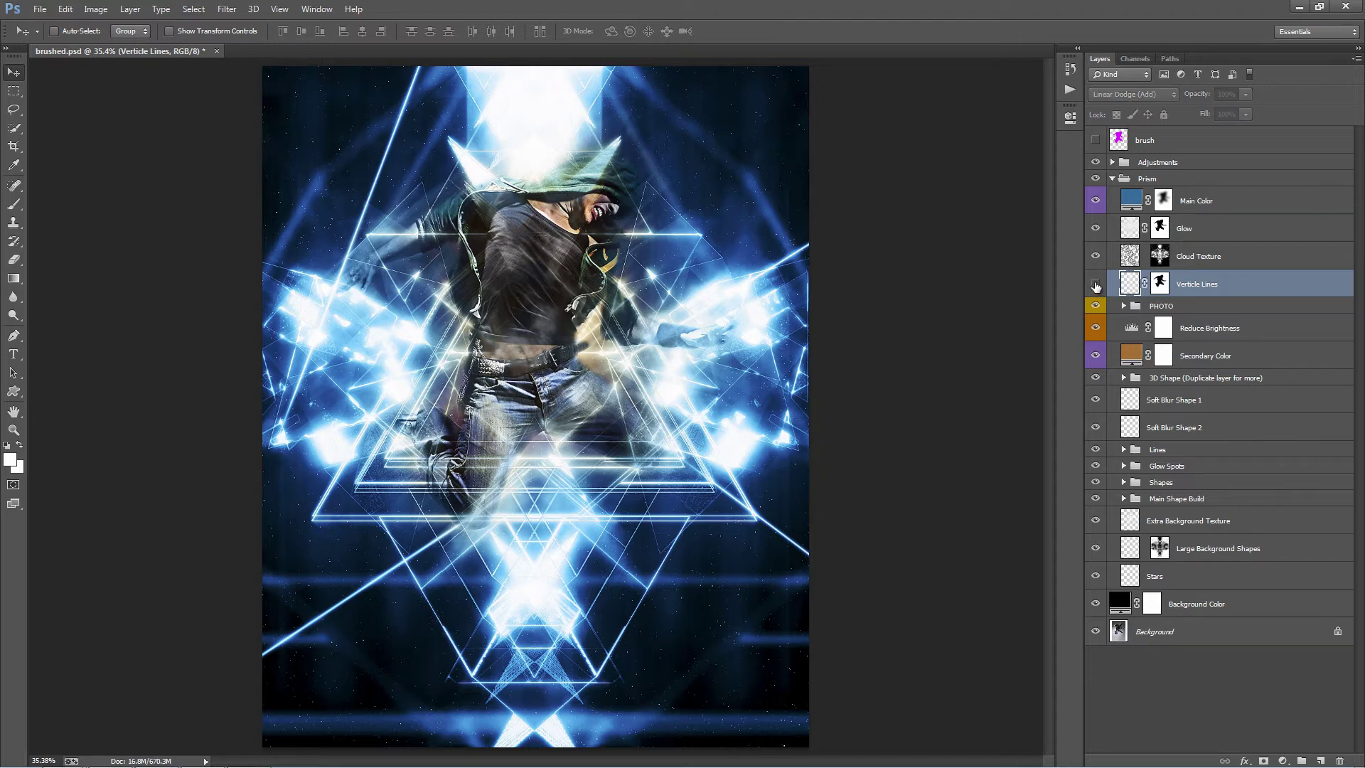
{"action": "left_click", "coordinate": [1095, 285]}
{"action": "left_click", "coordinate": [1095, 285]}
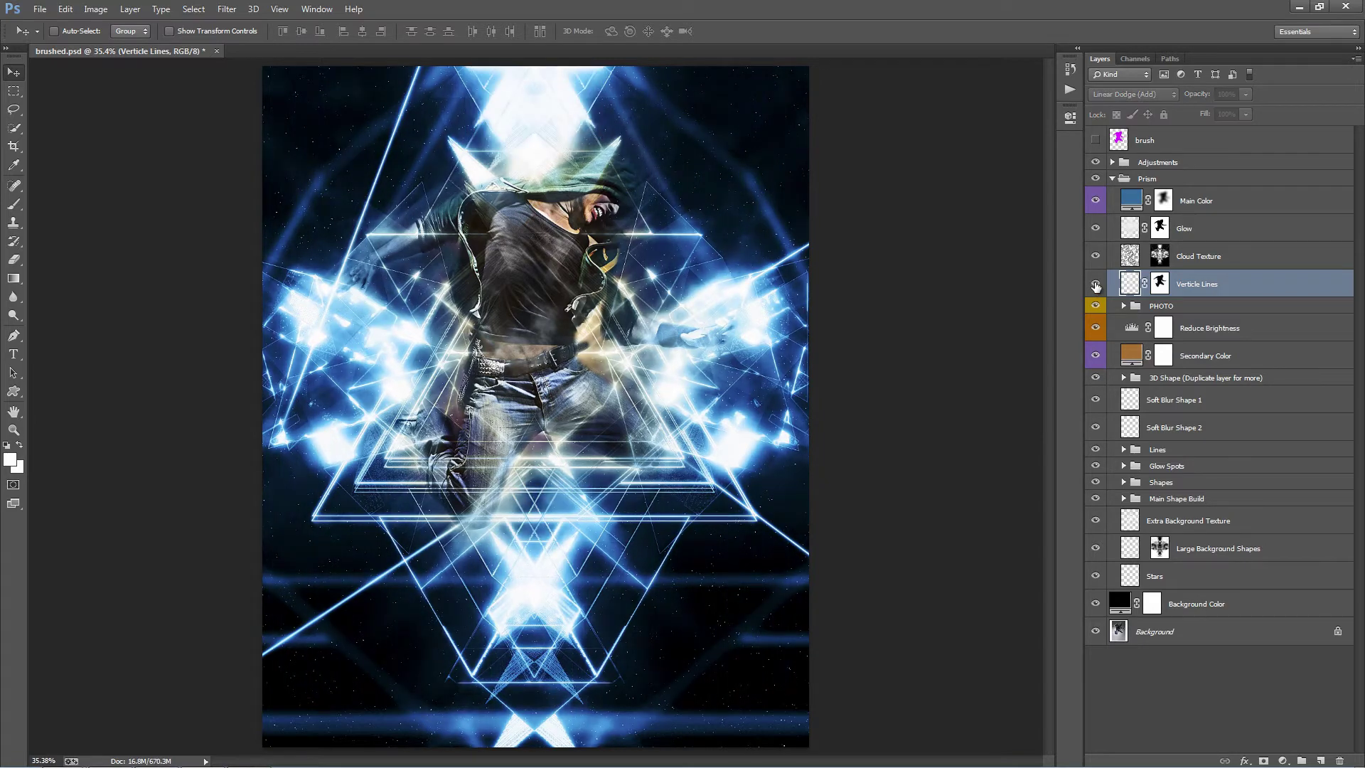
{"action": "left_click", "coordinate": [1096, 284]}
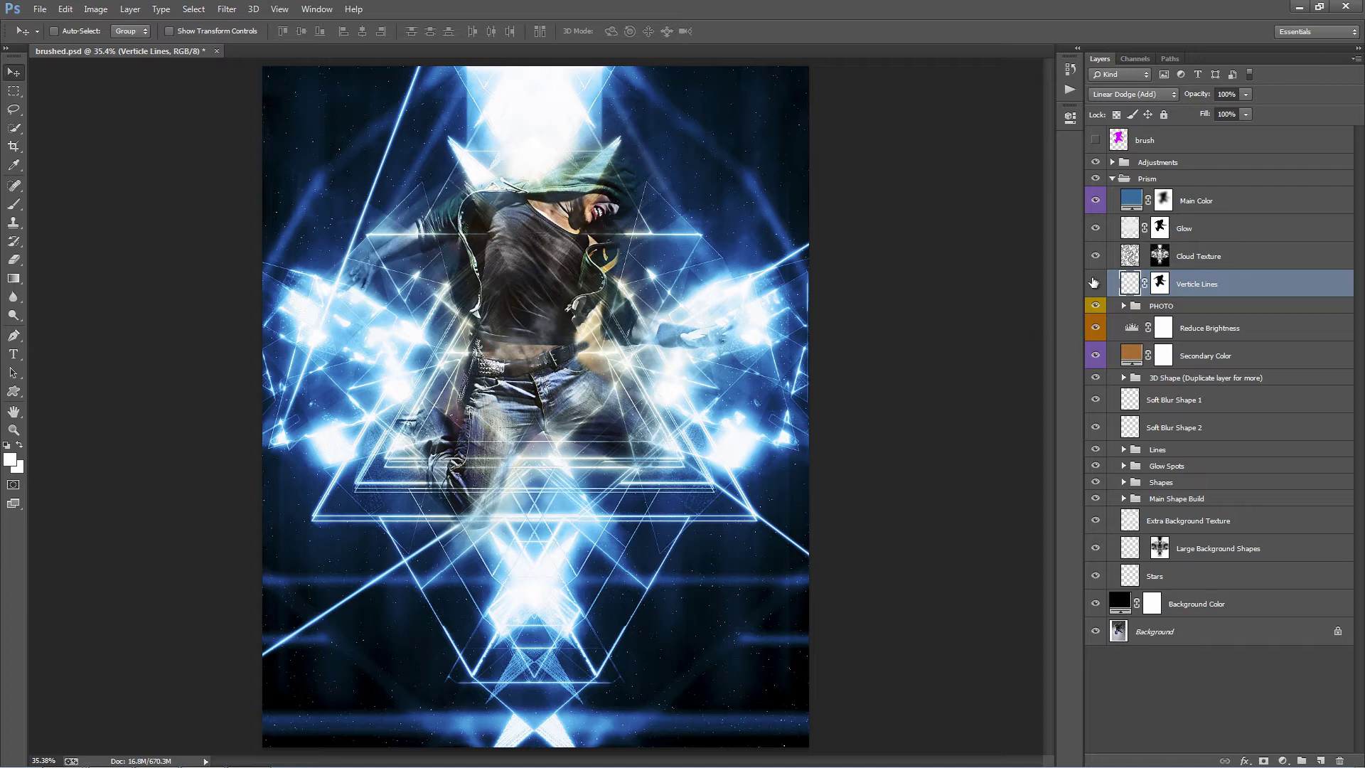
{"action": "left_click", "coordinate": [1095, 283]}
{"action": "left_click", "coordinate": [1095, 283]}
Examine the layers in the PHOTO group and compare the image with and without the MAIN PHOTO layer
{"action": "left_click", "coordinate": [1199, 306]}
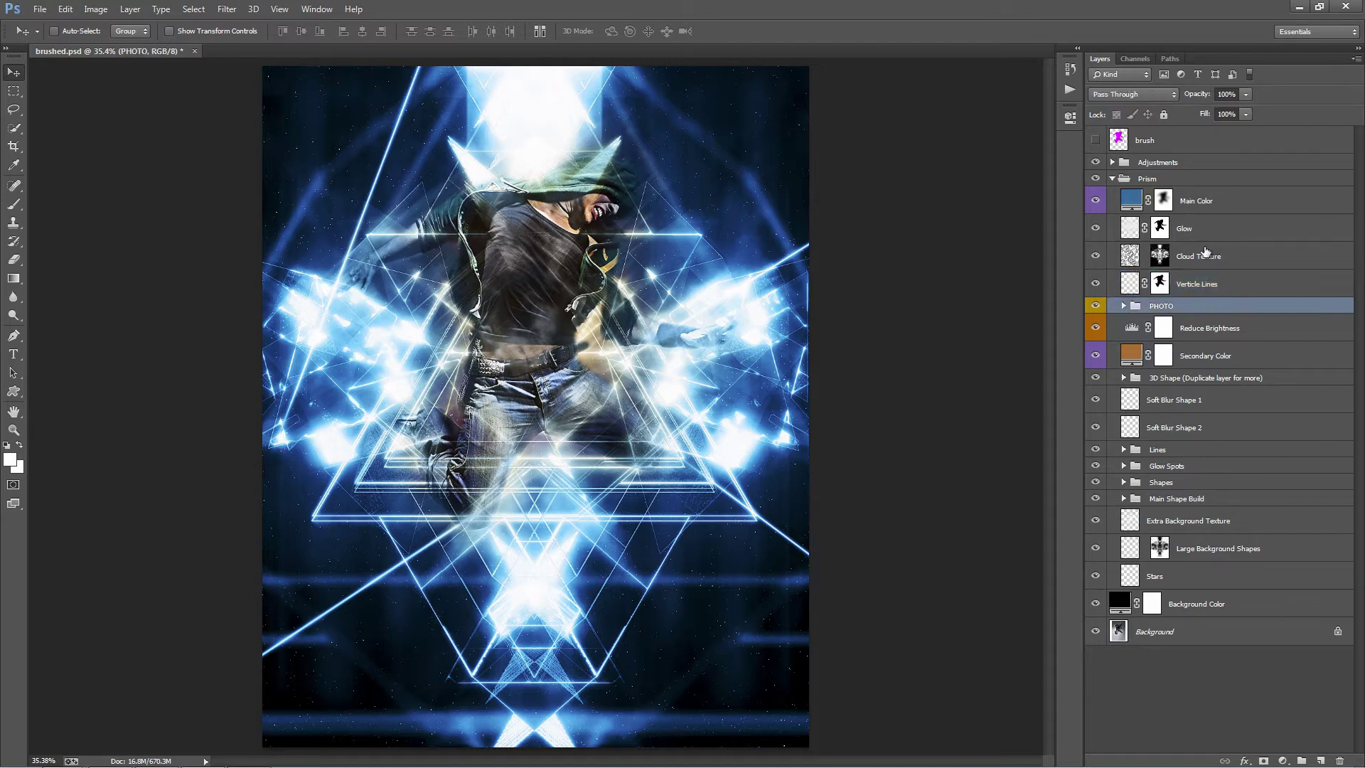
{"action": "left_click", "coordinate": [1123, 305]}
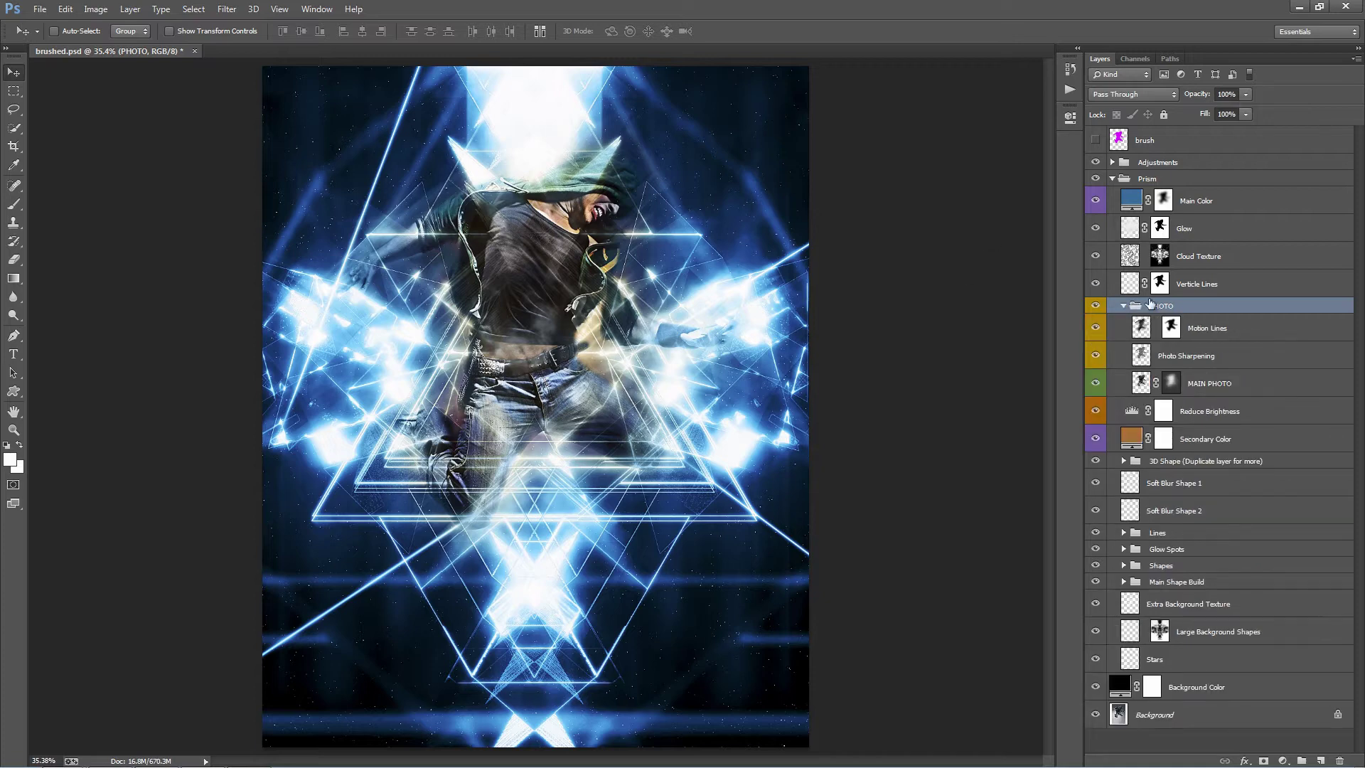
{"action": "left_click", "coordinate": [1123, 305]}
{"action": "left_click", "coordinate": [1124, 305]}
{"action": "left_click", "coordinate": [1228, 331]}
{"action": "key", "text": "alt+bracketleft"}
{"action": "key", "text": "alt+bracketleft"}
{"action": "left_click", "coordinate": [1237, 340]}
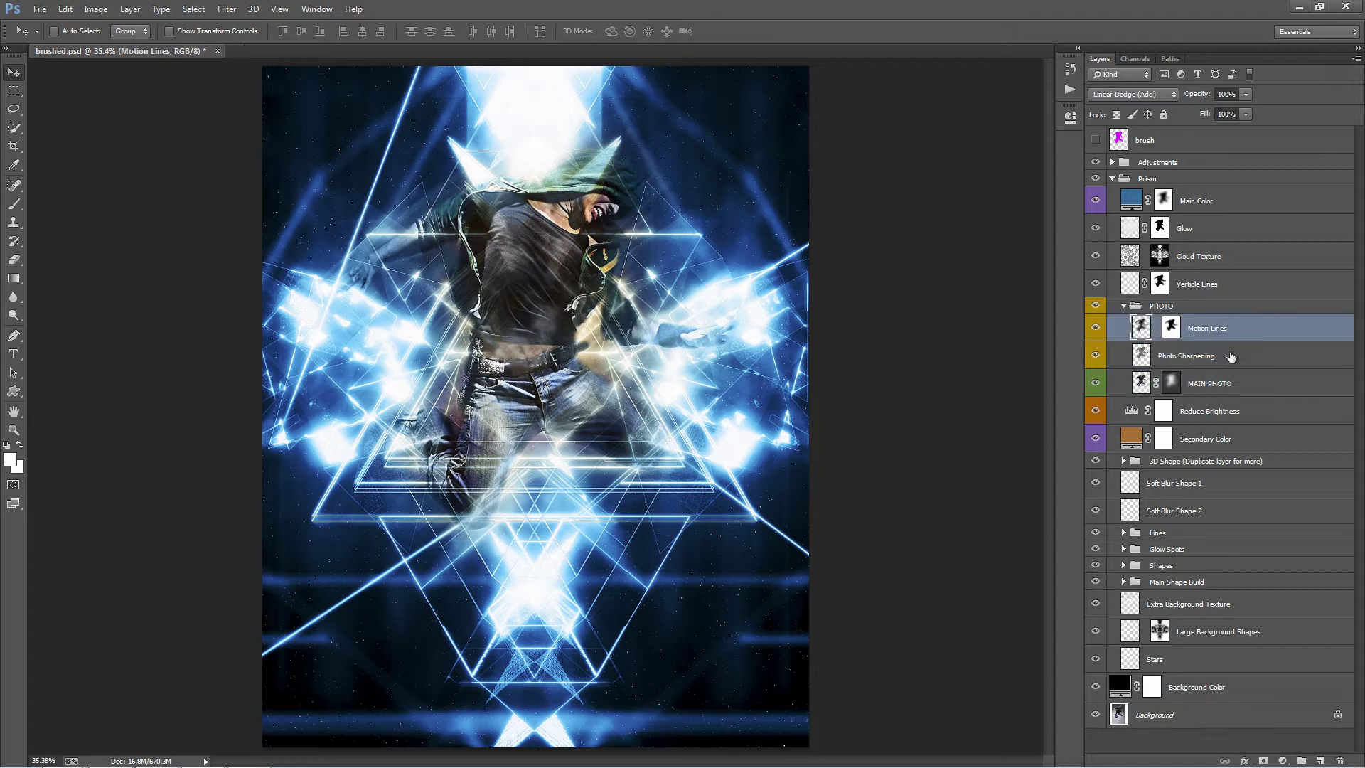
{"action": "left_click", "coordinate": [1231, 357]}
{"action": "left_click", "coordinate": [1235, 388]}
{"action": "left_click", "coordinate": [1095, 383]}
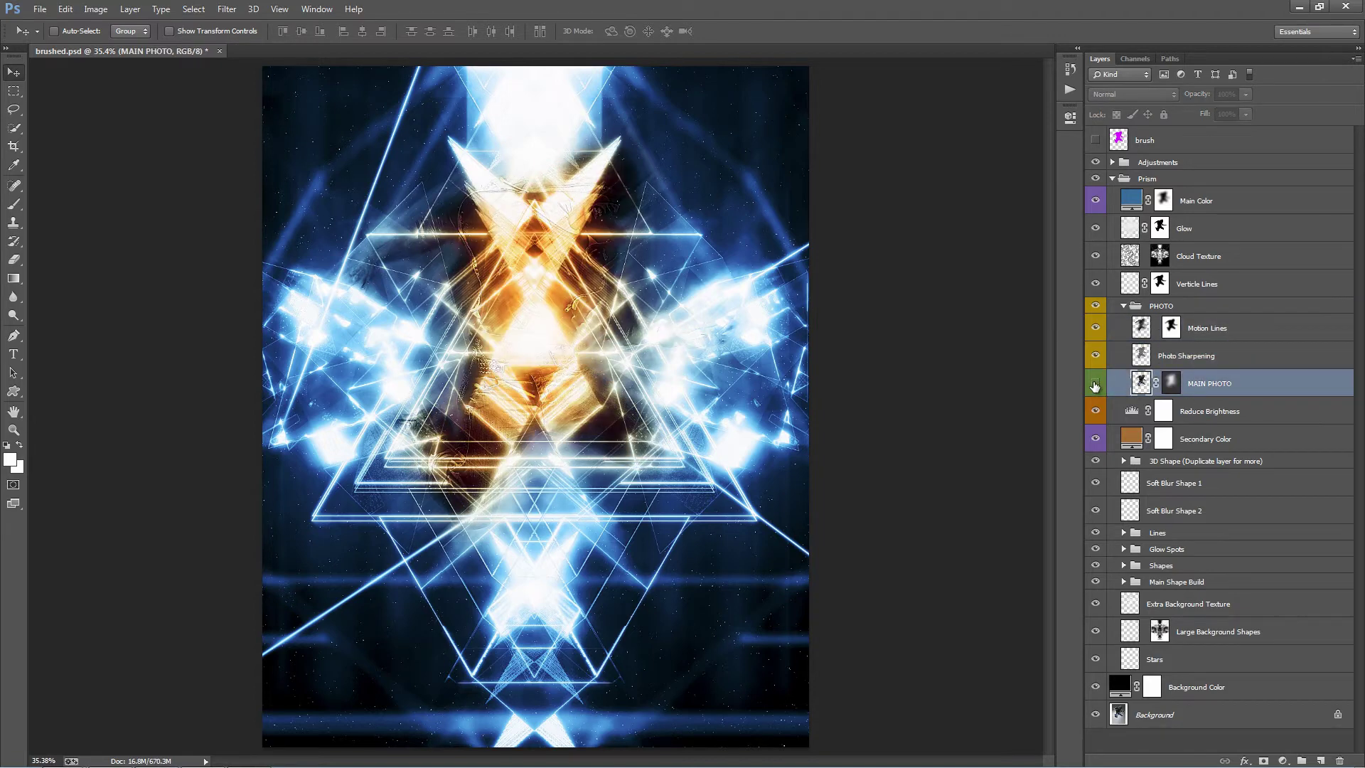
{"action": "left_click", "coordinate": [1095, 384]}
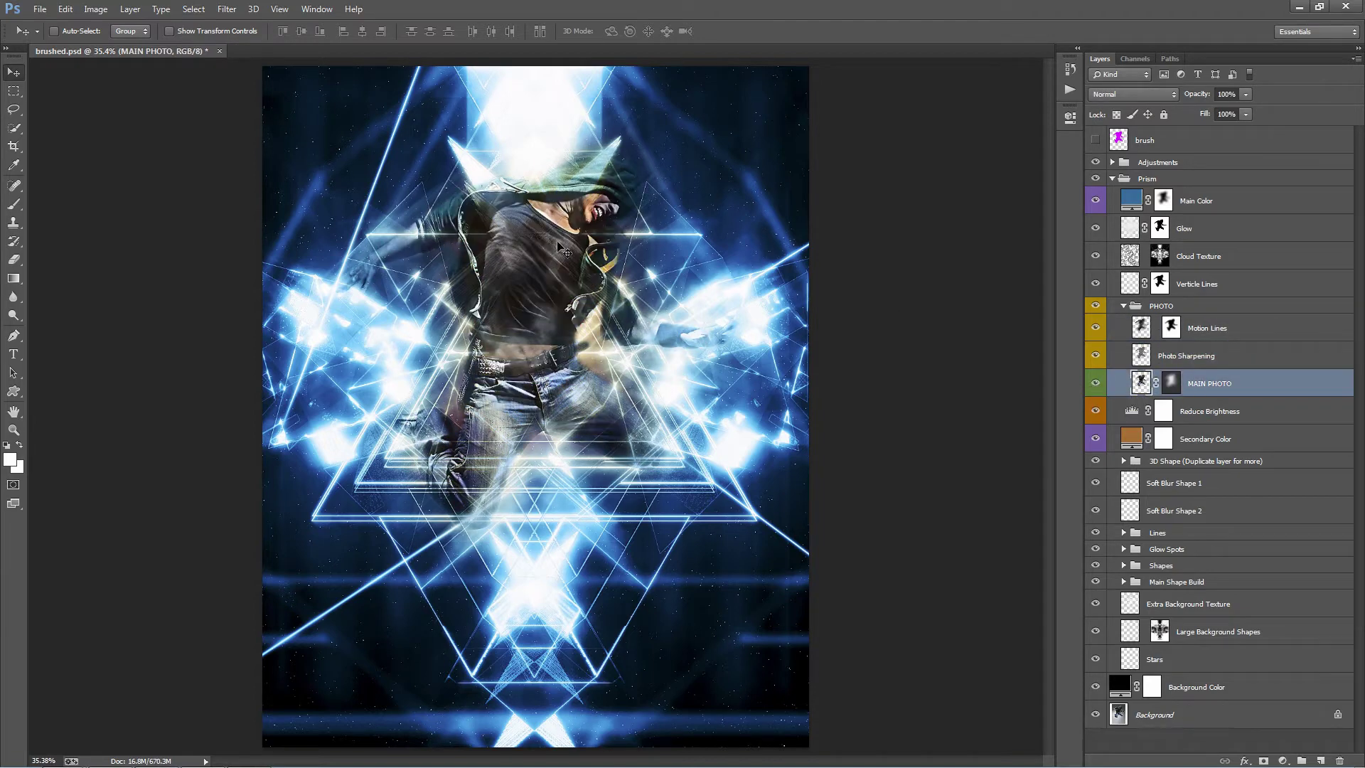
Move the Motion Lines layer content diagonally up and to the right so streaks extend past the figure's head
{"action": "left_click", "coordinate": [1257, 335]}
{"action": "left_click", "coordinate": [1244, 356]}
{"action": "left_click", "coordinate": [1245, 336]}
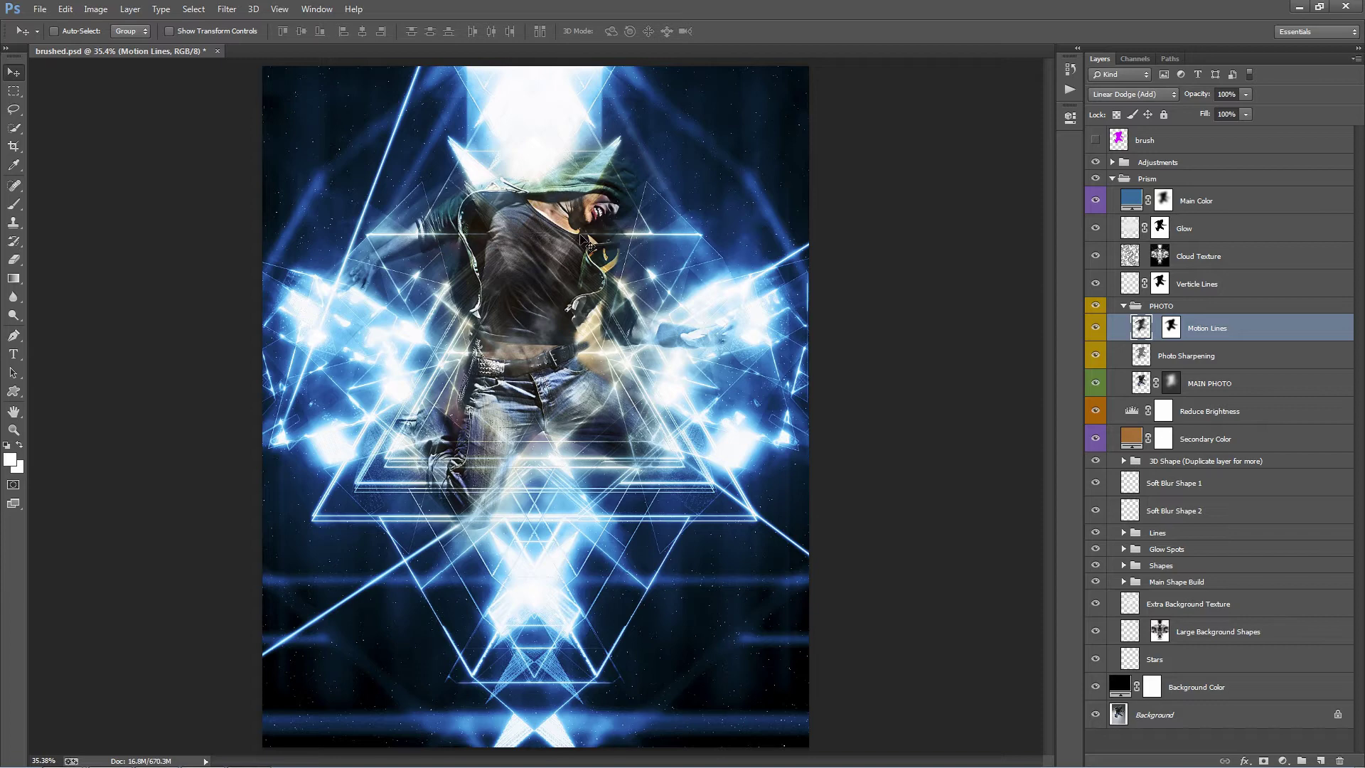
{"action": "left_click_drag", "start_coordinate": [582, 258], "coordinate": [616, 235]}
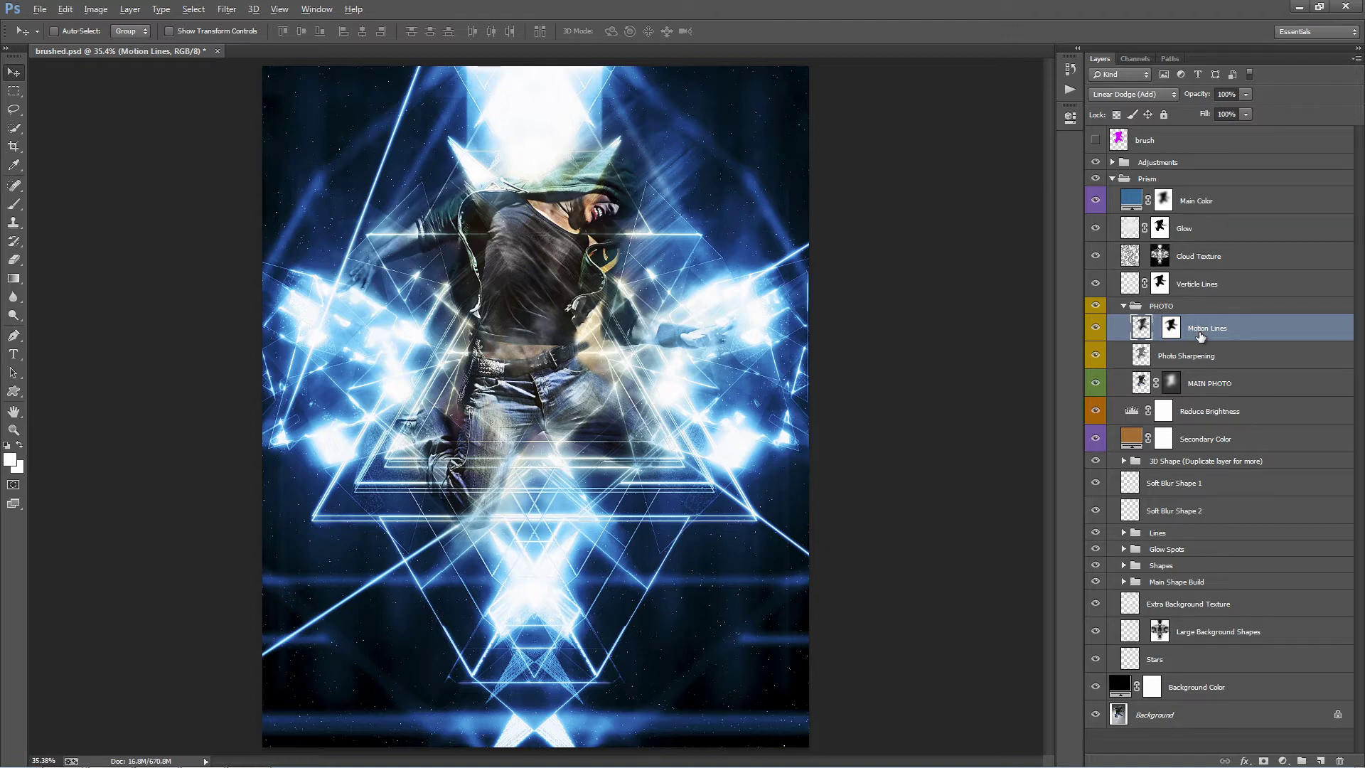
Duplicate the Motion Lines layer directly below the original and shift the copy's content diagonally down and to the left
{"action": "left_click_drag", "start_coordinate": [1201, 334], "coordinate": [1201, 347]}
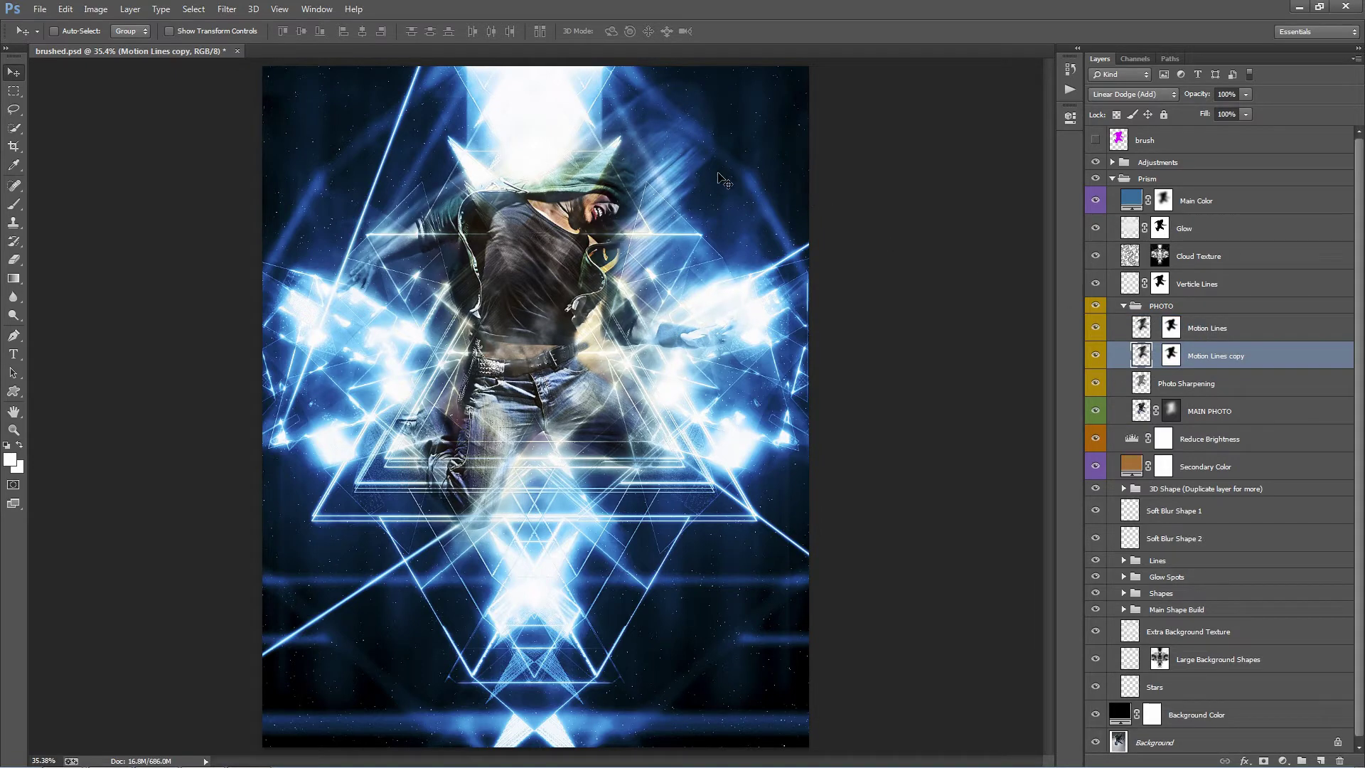
{"action": "left_click_drag", "start_coordinate": [717, 185], "coordinate": [612, 352]}
Apply a Motion Blur at a 41° angle with a reduced distance to the Motion Lines copy
{"action": "left_click", "coordinate": [227, 8]}
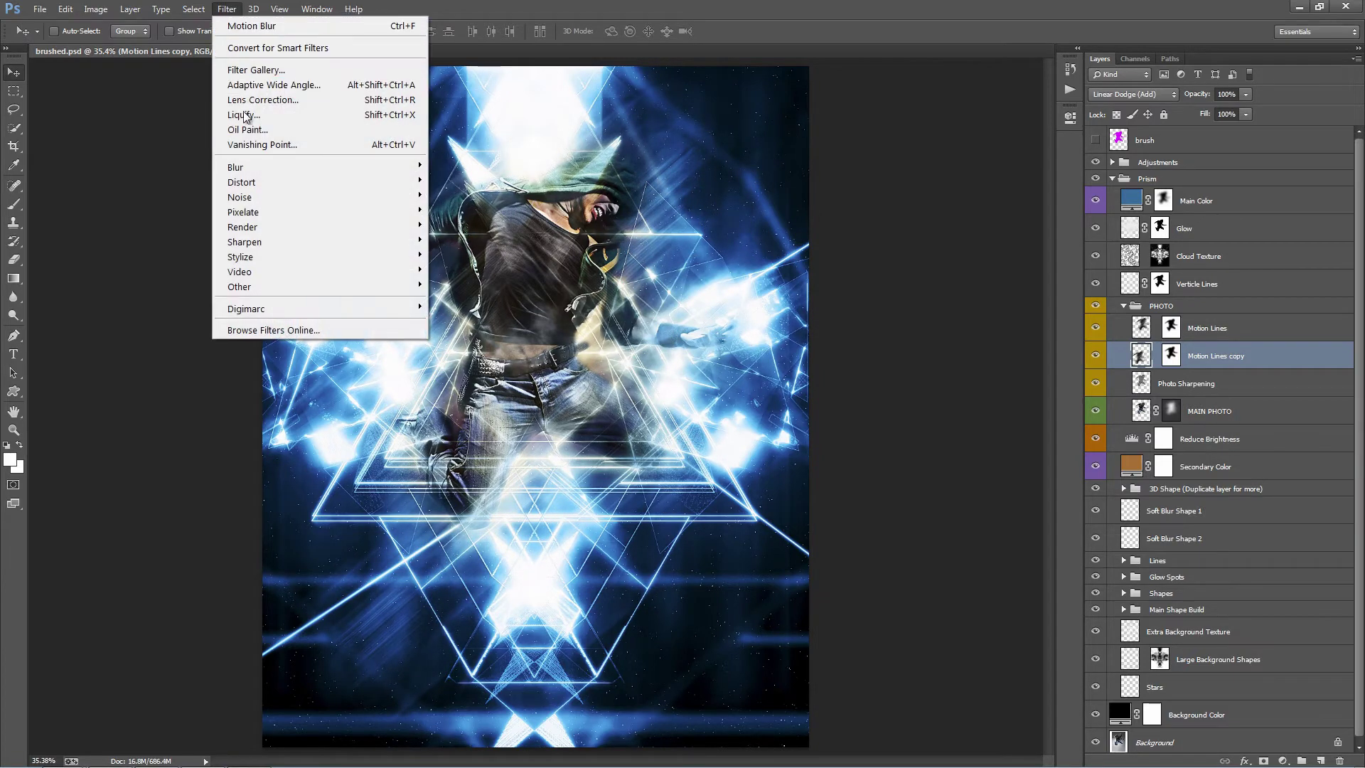
{"action": "mouse_move", "coordinate": [246, 167]}
{"action": "left_click", "coordinate": [467, 307]}
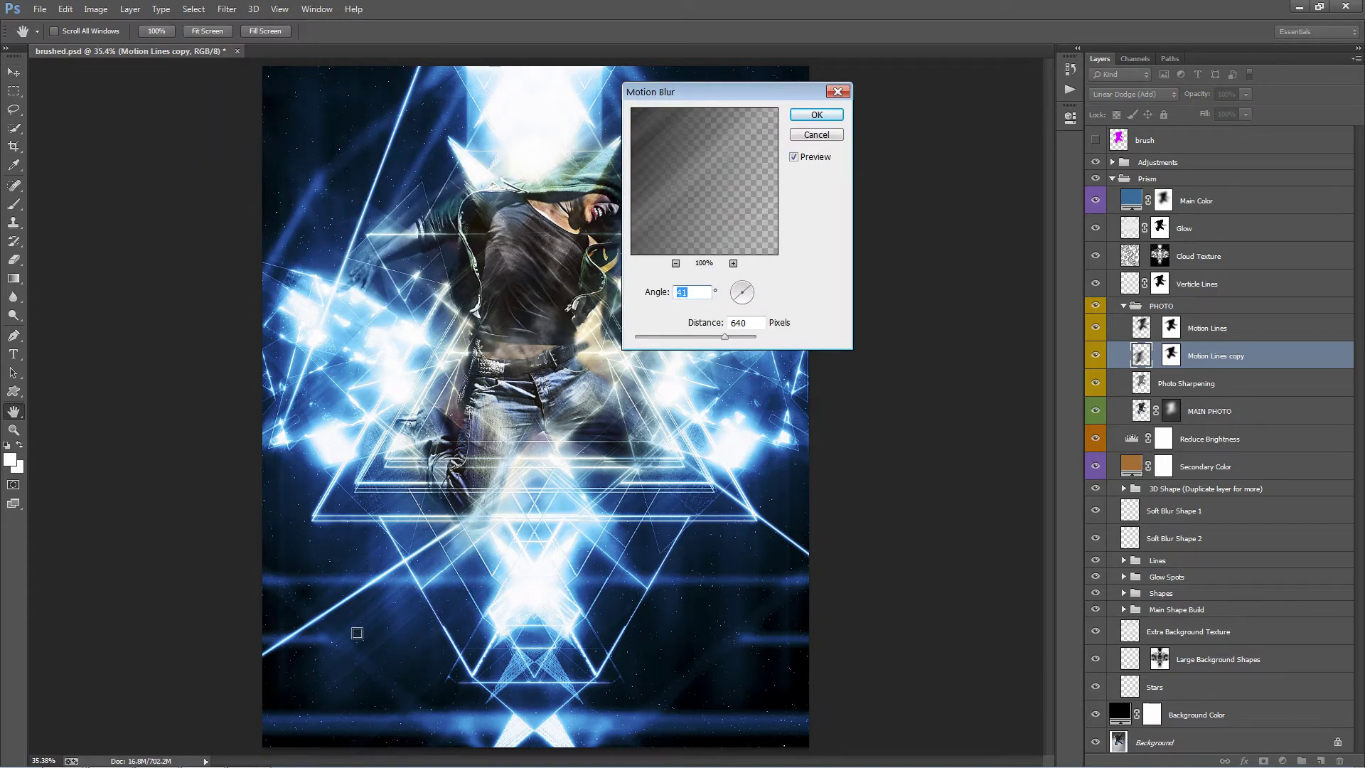
{"action": "mouse_move", "coordinate": [703, 336]}
{"action": "left_mouse_down"}
{"action": "mouse_move", "coordinate": [681, 337]}
{"action": "mouse_move", "coordinate": [718, 338]}
{"action": "left_mouse_up"}
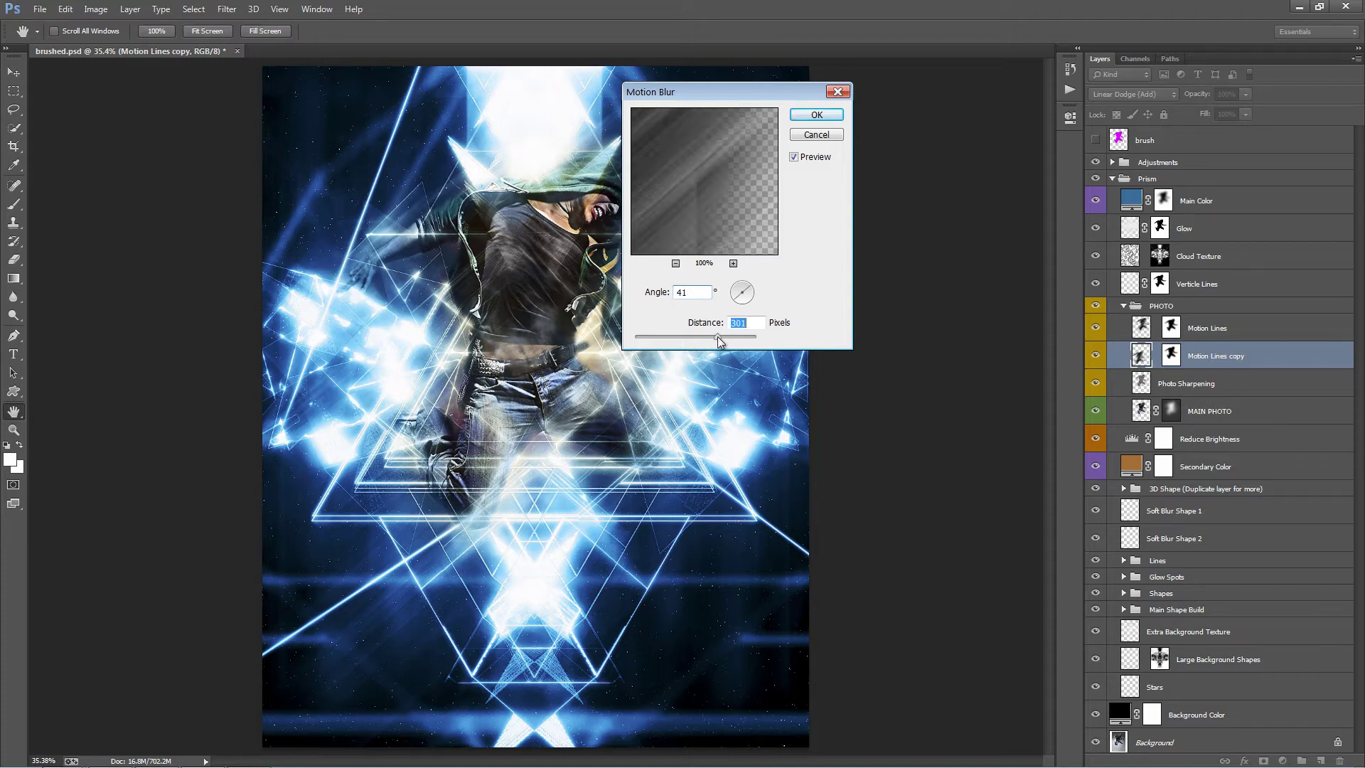
{"action": "left_click", "coordinate": [814, 116]}
Adjust the position of the Motion Lines layer's content around the dancer and delete the Motion Lines copy layer
{"action": "left_click", "coordinate": [1238, 329]}
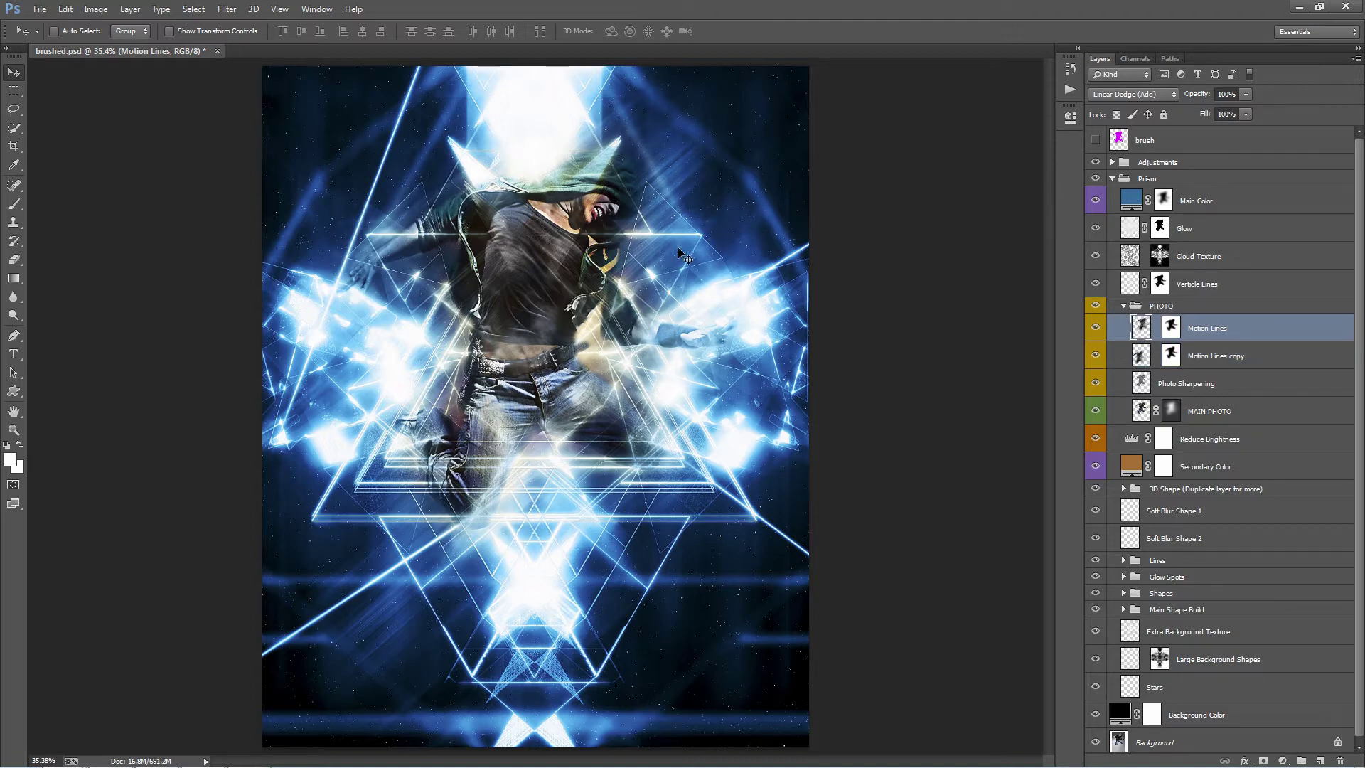
{"action": "left_click_drag", "start_coordinate": [686, 240], "coordinate": [690, 199]}
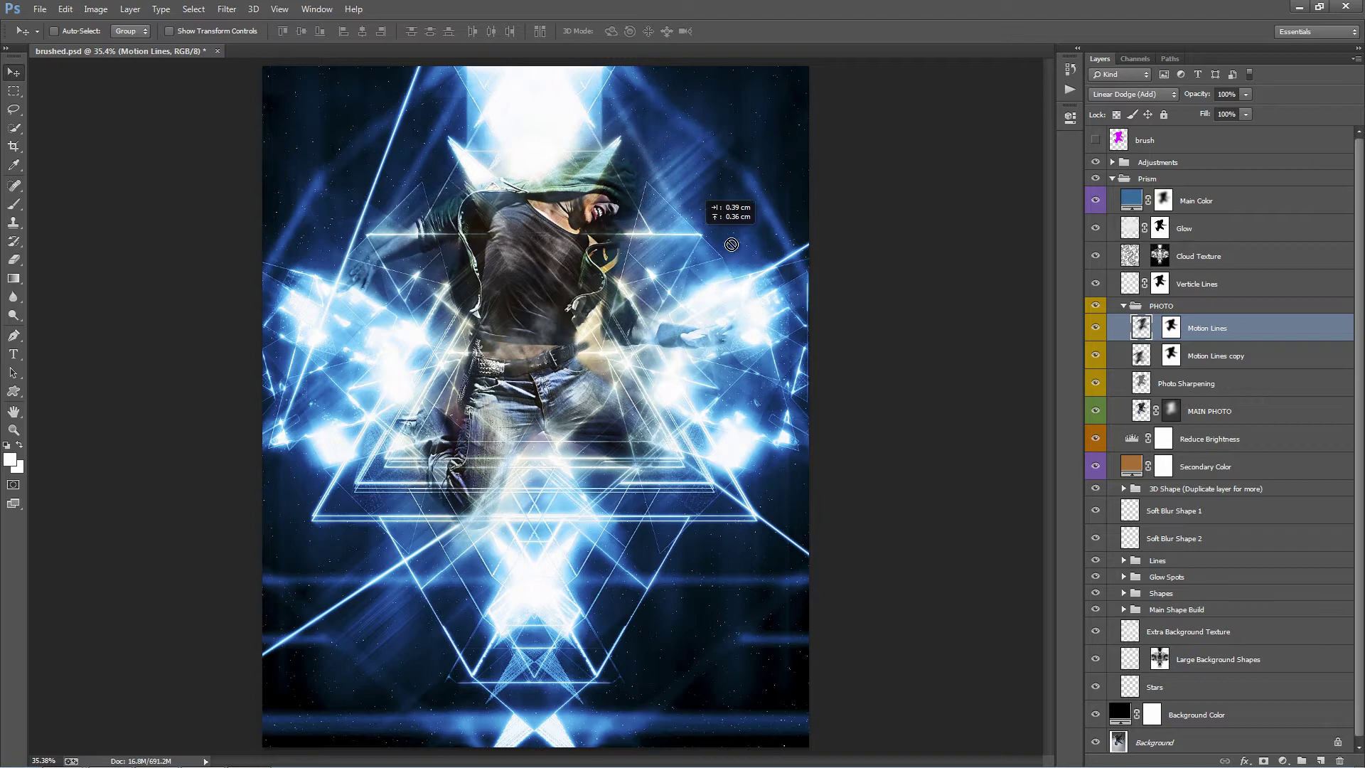
{"action": "left_click", "coordinate": [1096, 356]}
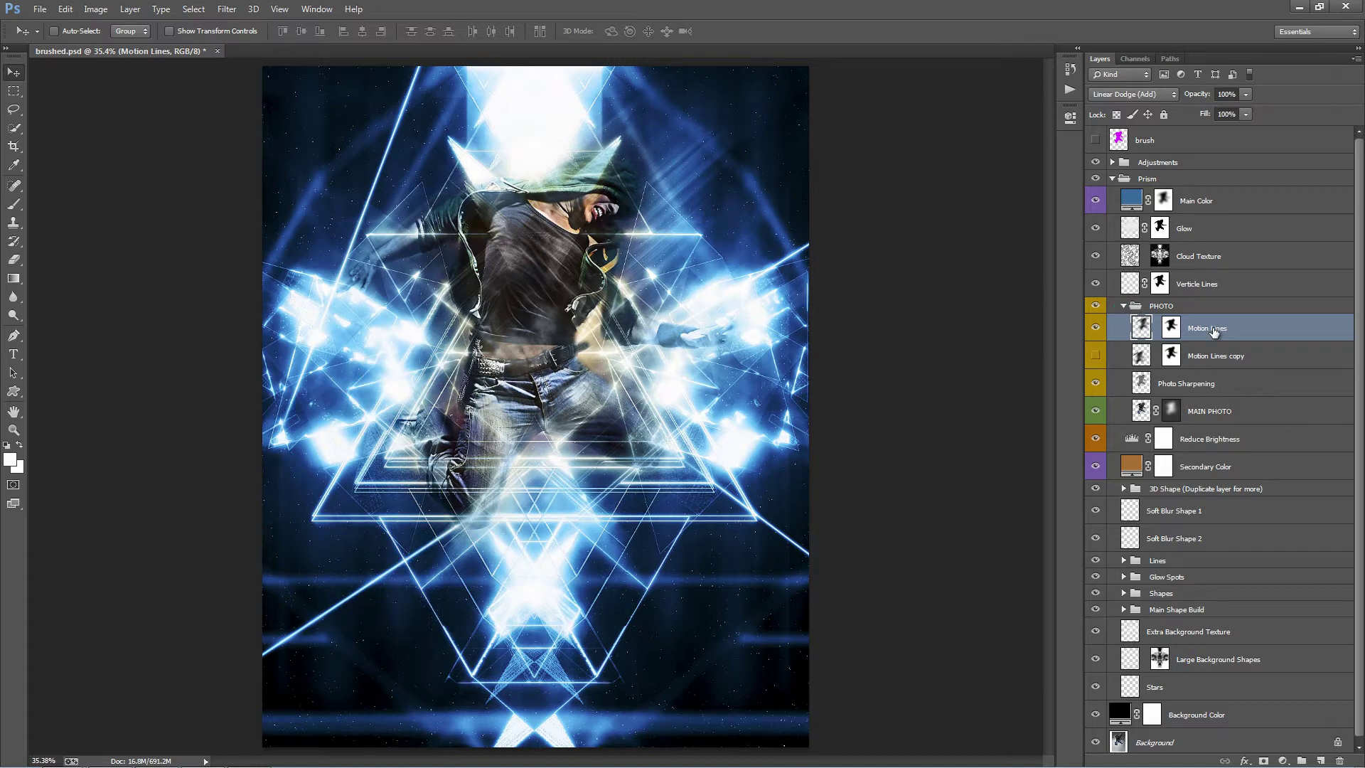
{"action": "left_click_drag", "start_coordinate": [783, 197], "coordinate": [776, 165]}
{"action": "left_click", "coordinate": [1221, 355]}
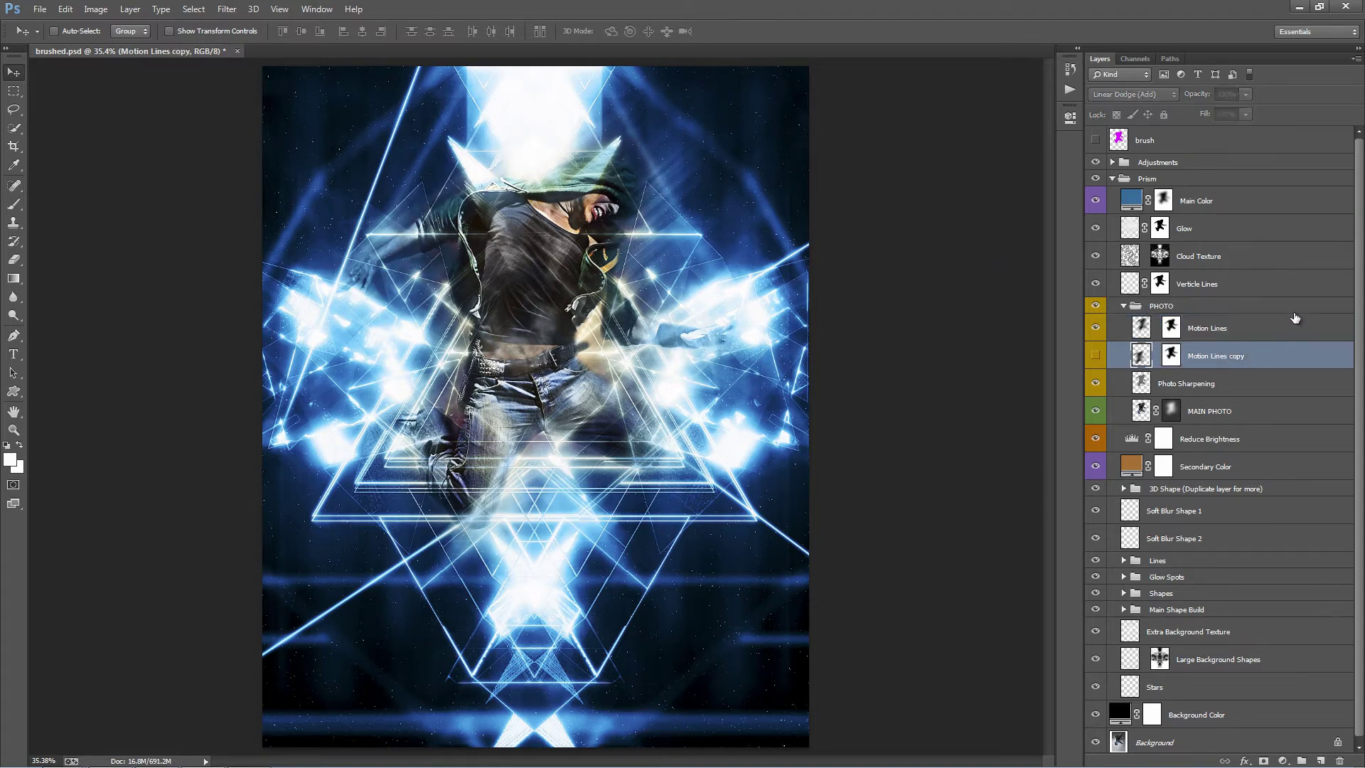
{"action": "key", "text": "Delete"}
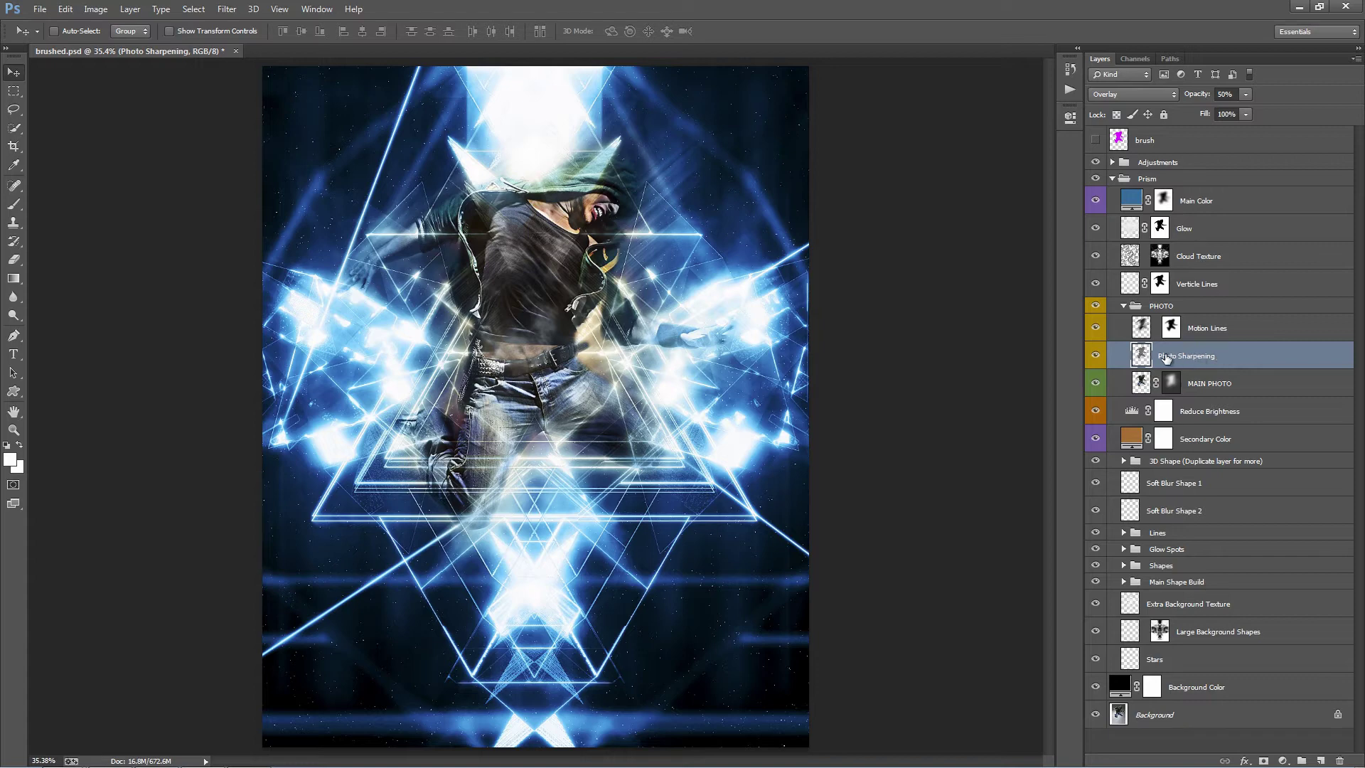
Compare the image with and without the Photo Sharpening layer
{"action": "left_click", "coordinate": [1096, 356]}
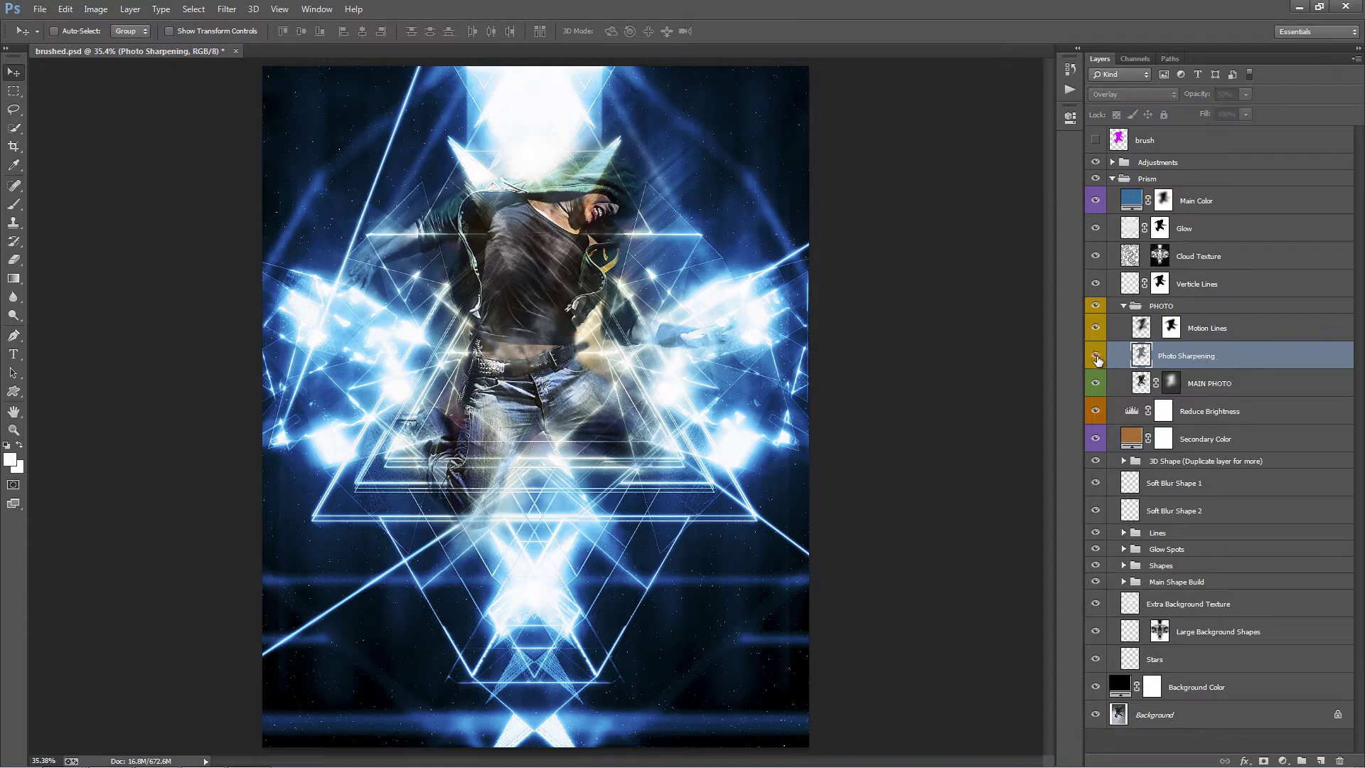
{"action": "left_click", "coordinate": [1095, 357]}
{"action": "left_click", "coordinate": [1095, 357]}
{"action": "left_click", "coordinate": [1095, 357]}
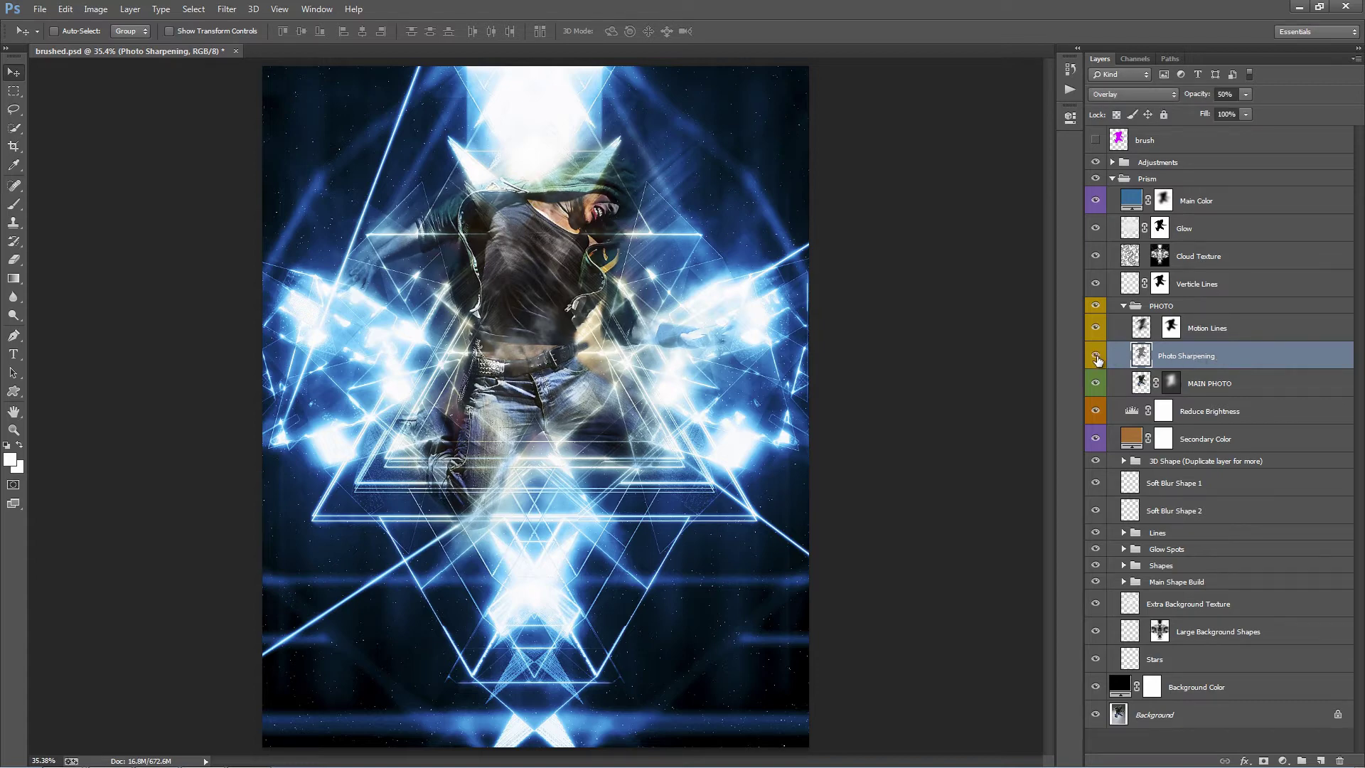
{"action": "left_click", "coordinate": [1095, 356]}
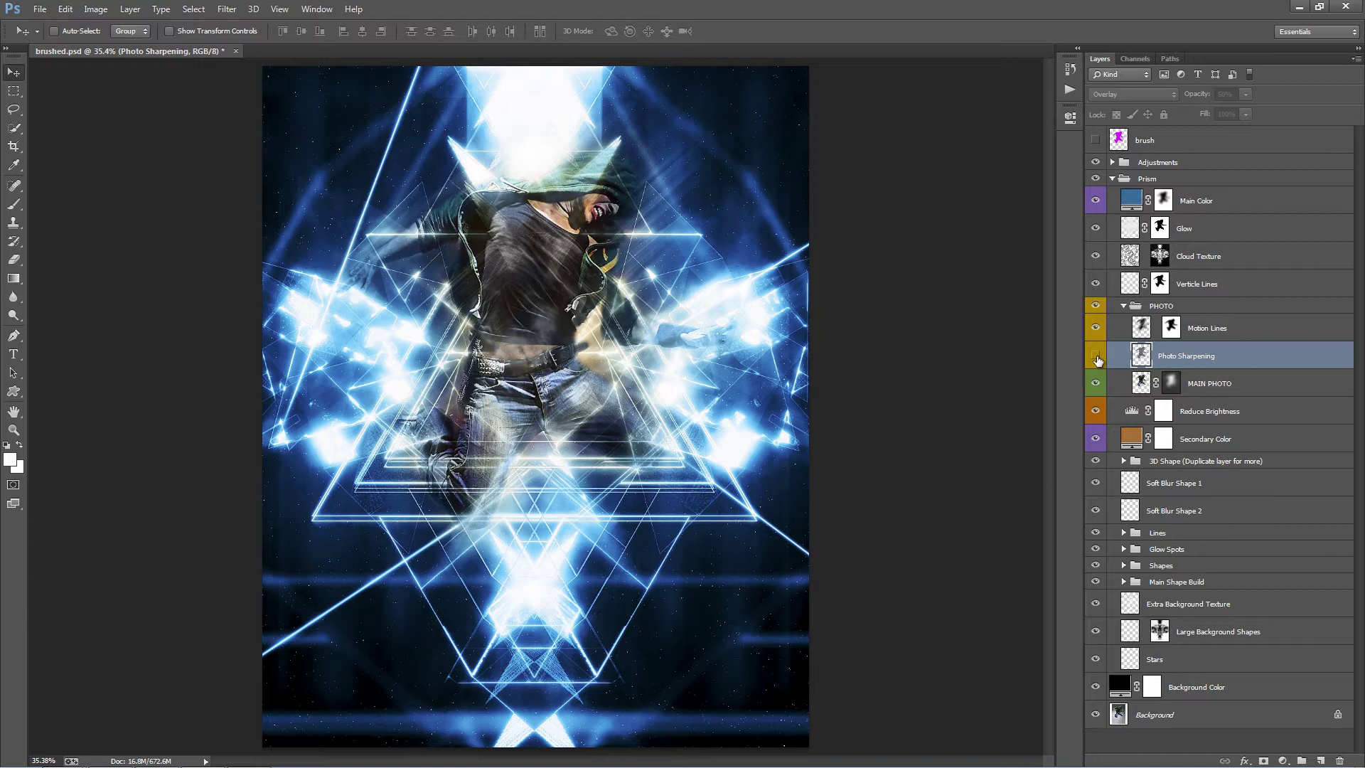
{"action": "left_click", "coordinate": [1095, 357]}
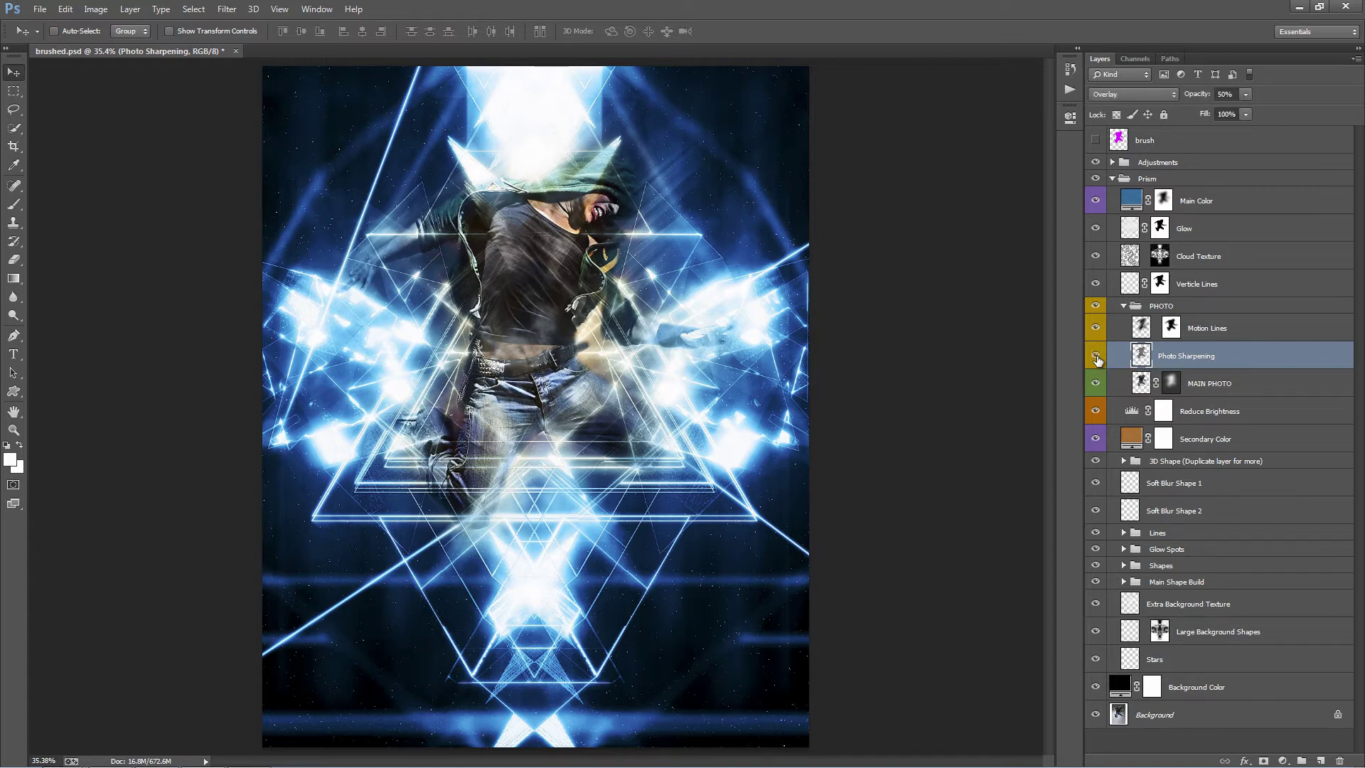
Reduce the feather of the MAIN PHOTO layer mask so more of the dancer's arms and legs shows
{"action": "left_click", "coordinate": [1207, 383]}
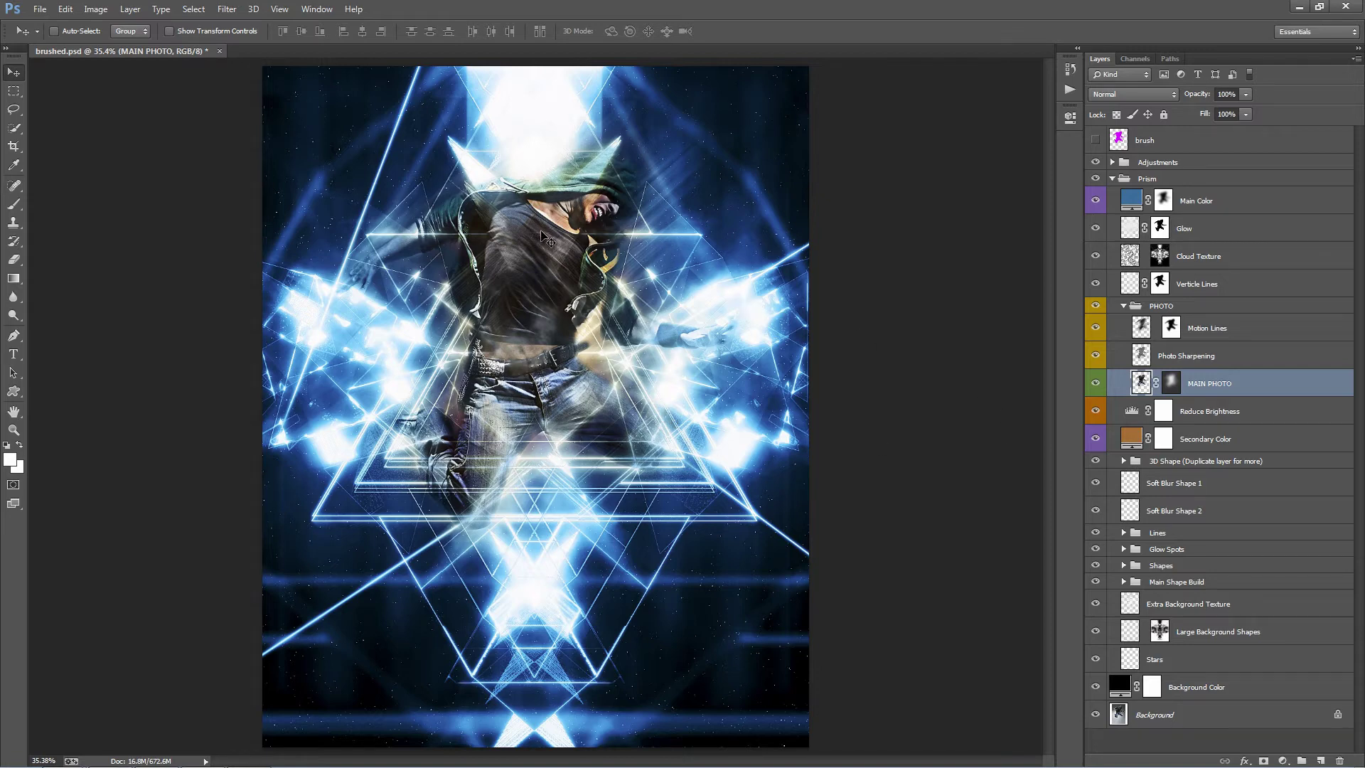
{"action": "double_click", "coordinate": [1171, 384]}
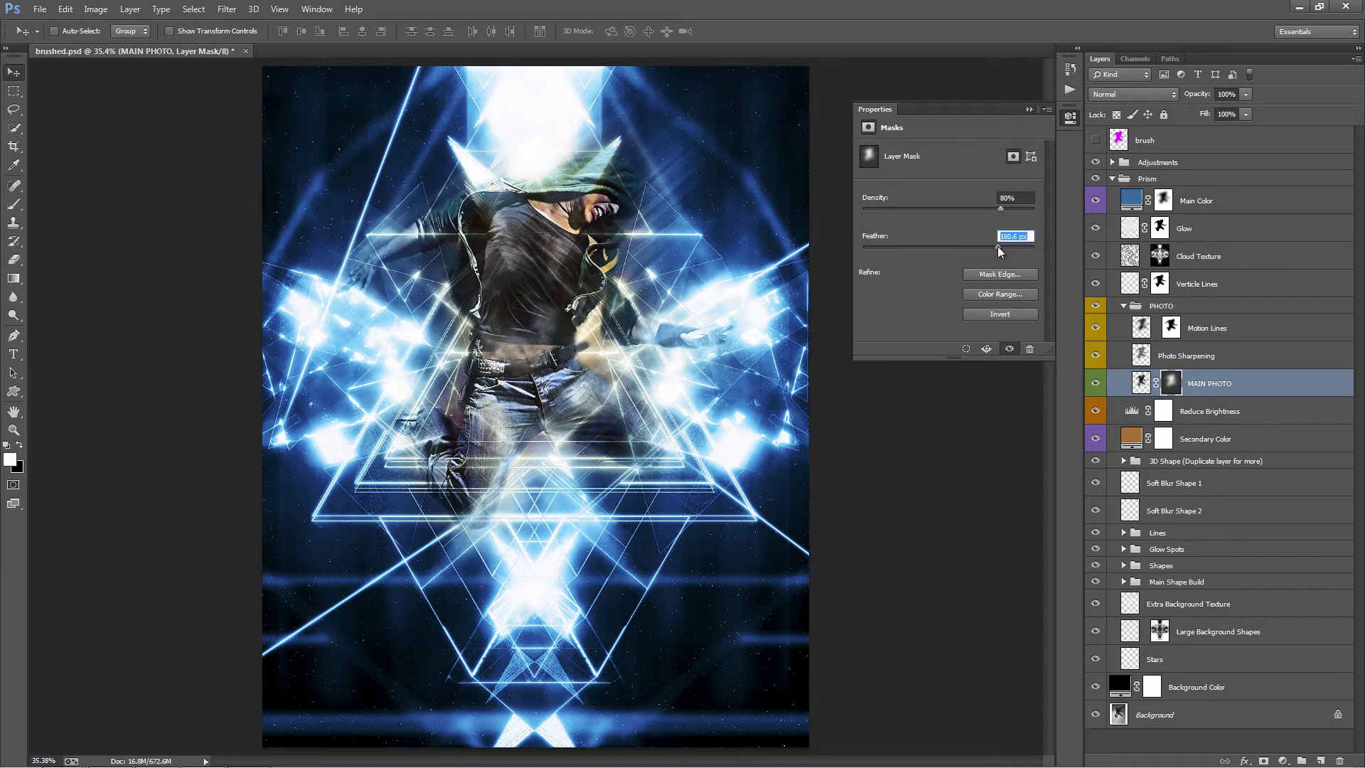
{"action": "left_click_drag", "start_coordinate": [998, 246], "coordinate": [892, 248]}
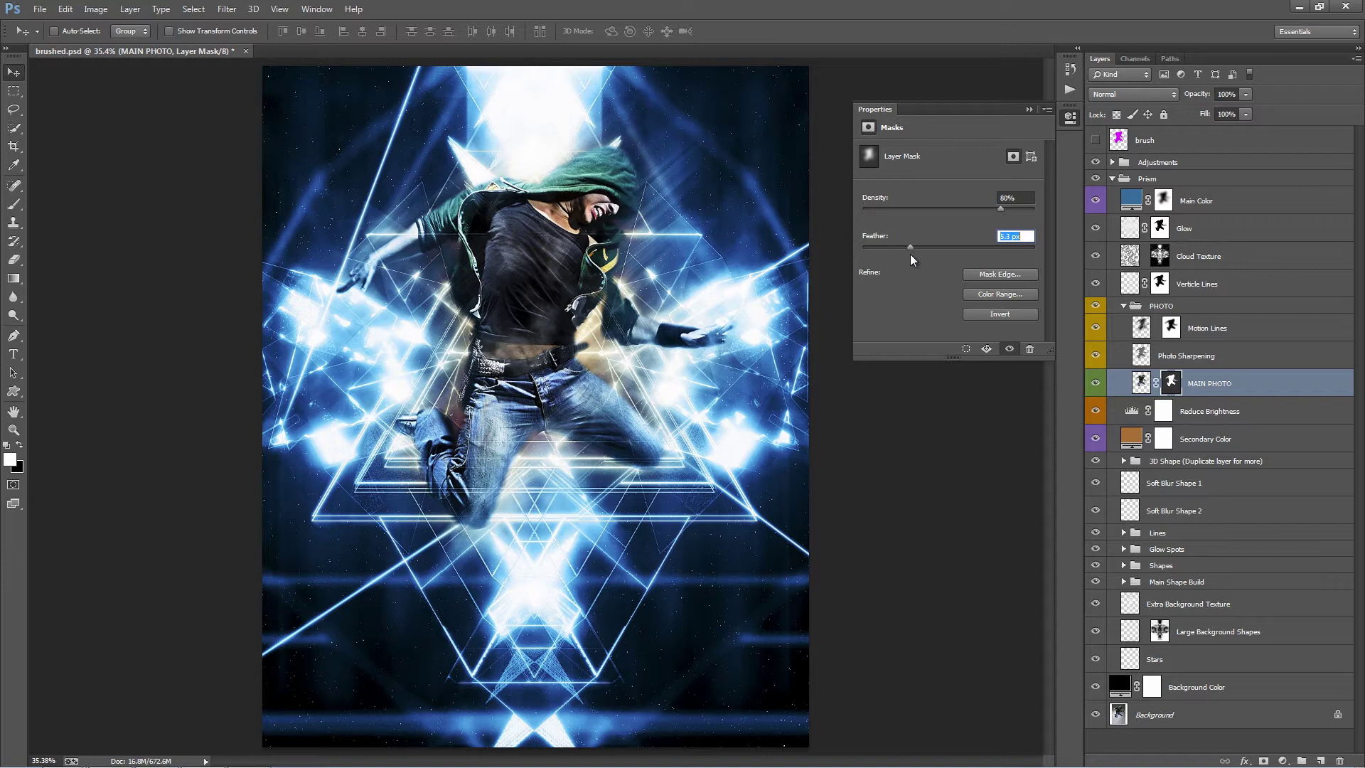
{"action": "mouse_move", "coordinate": [969, 254]}
{"action": "left_mouse_down"}
{"action": "mouse_move", "coordinate": [919, 246]}
{"action": "mouse_move", "coordinate": [978, 250]}
{"action": "left_mouse_up"}
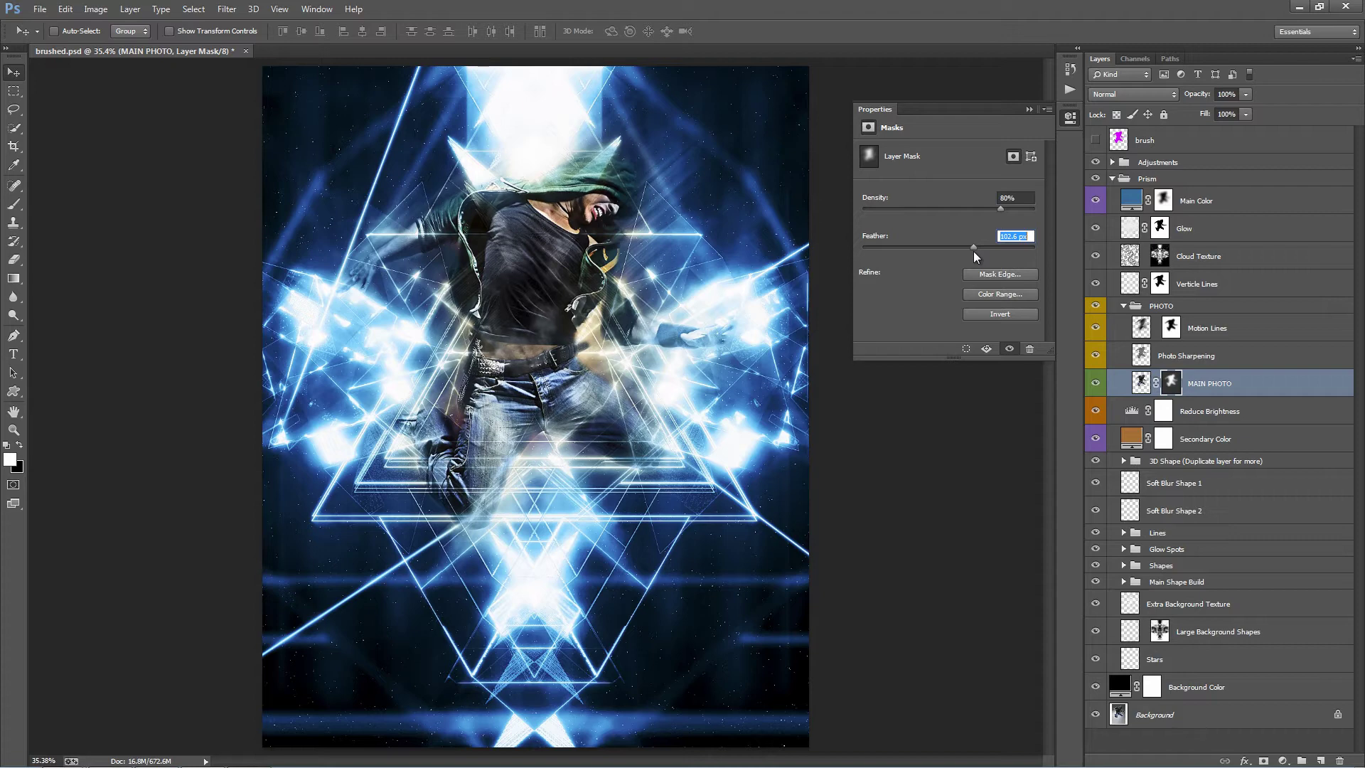
{"action": "left_click", "coordinate": [1029, 110]}
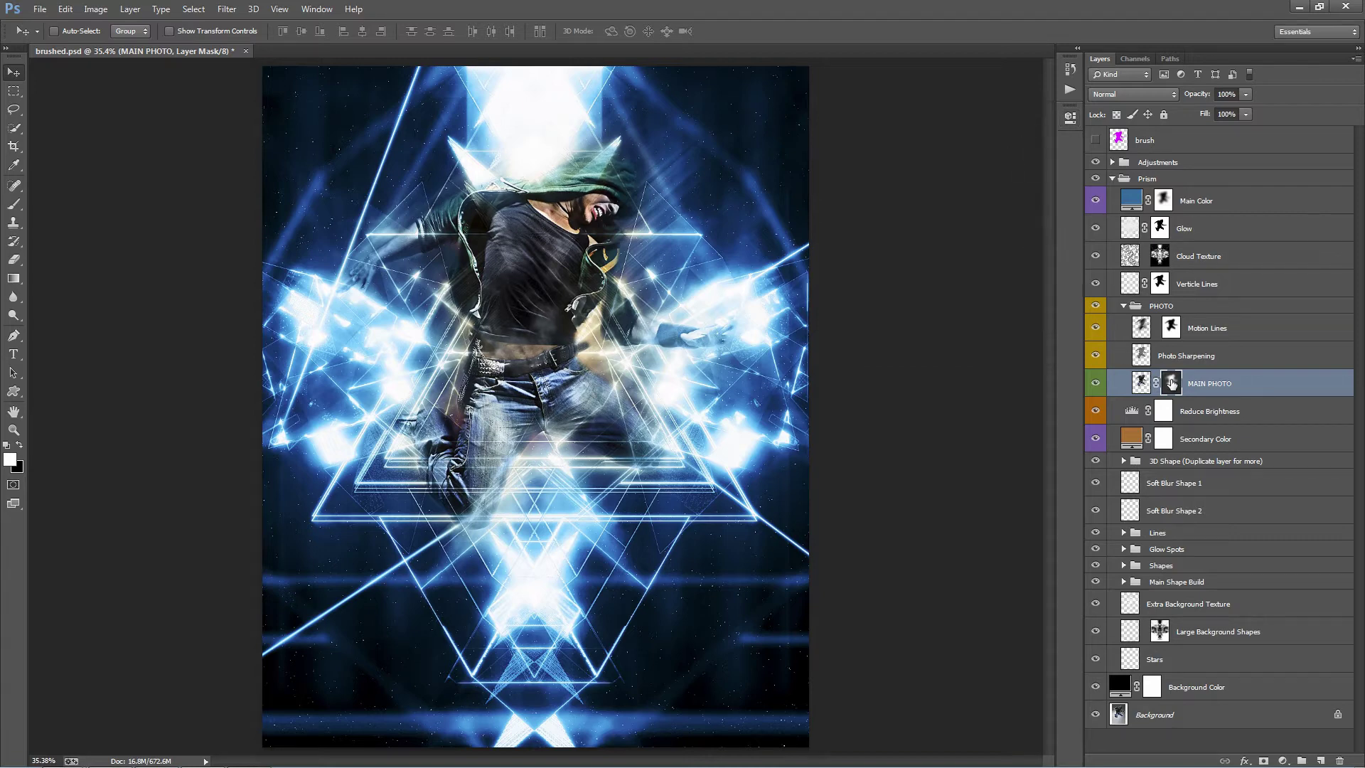
Paint white on the MAIN PHOTO layer mask with a 400 px brush to reveal the dancer's arms and legs
{"action": "key", "text": "b"}
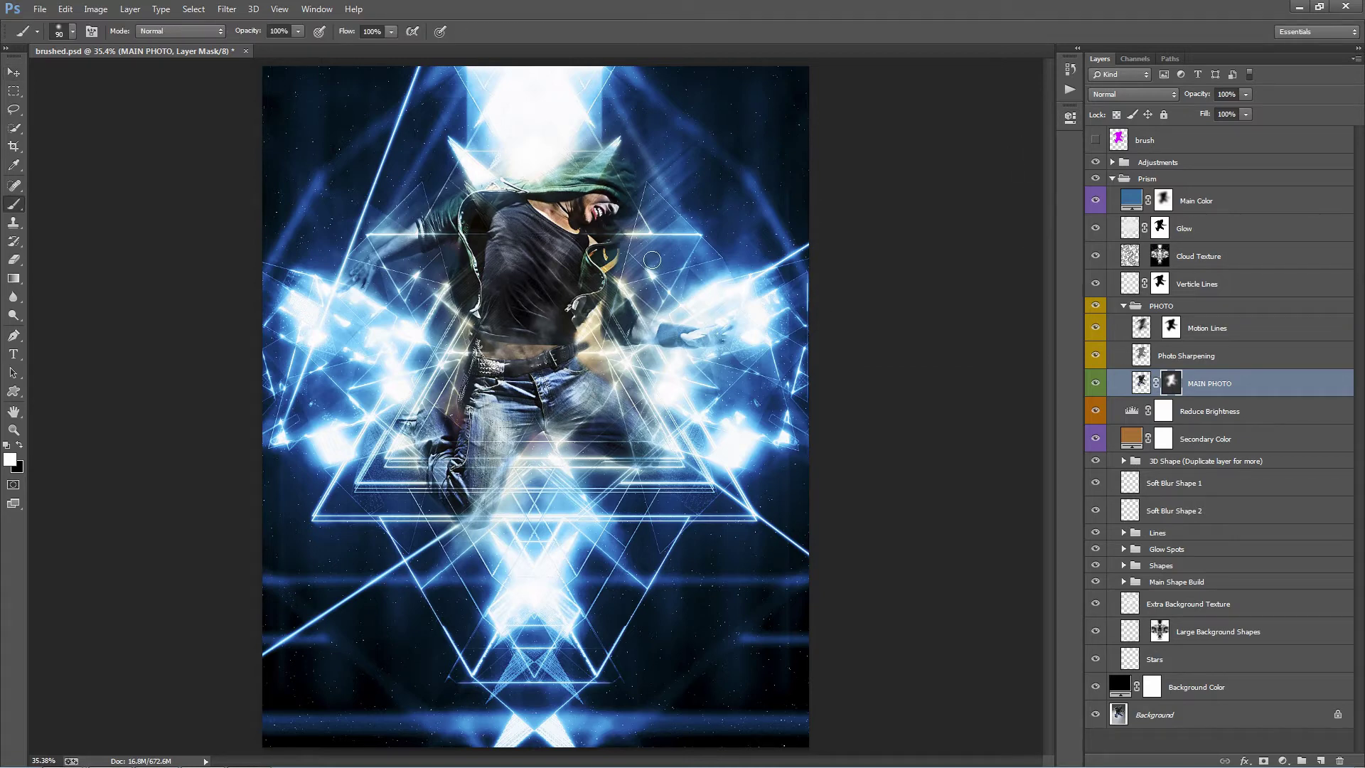
{"action": "key", "text": "bracketright"}
{"action": "key", "text": "bracketright"}
{"action": "key", "text": "bracketright"}
{"action": "key", "text": "bracketright"}
{"action": "key", "text": "bracketright"}
{"action": "key", "text": "bracketright"}
{"action": "key", "text": "bracketright"}
{"action": "key", "text": "bracketright"}
{"action": "key", "text": "x"}
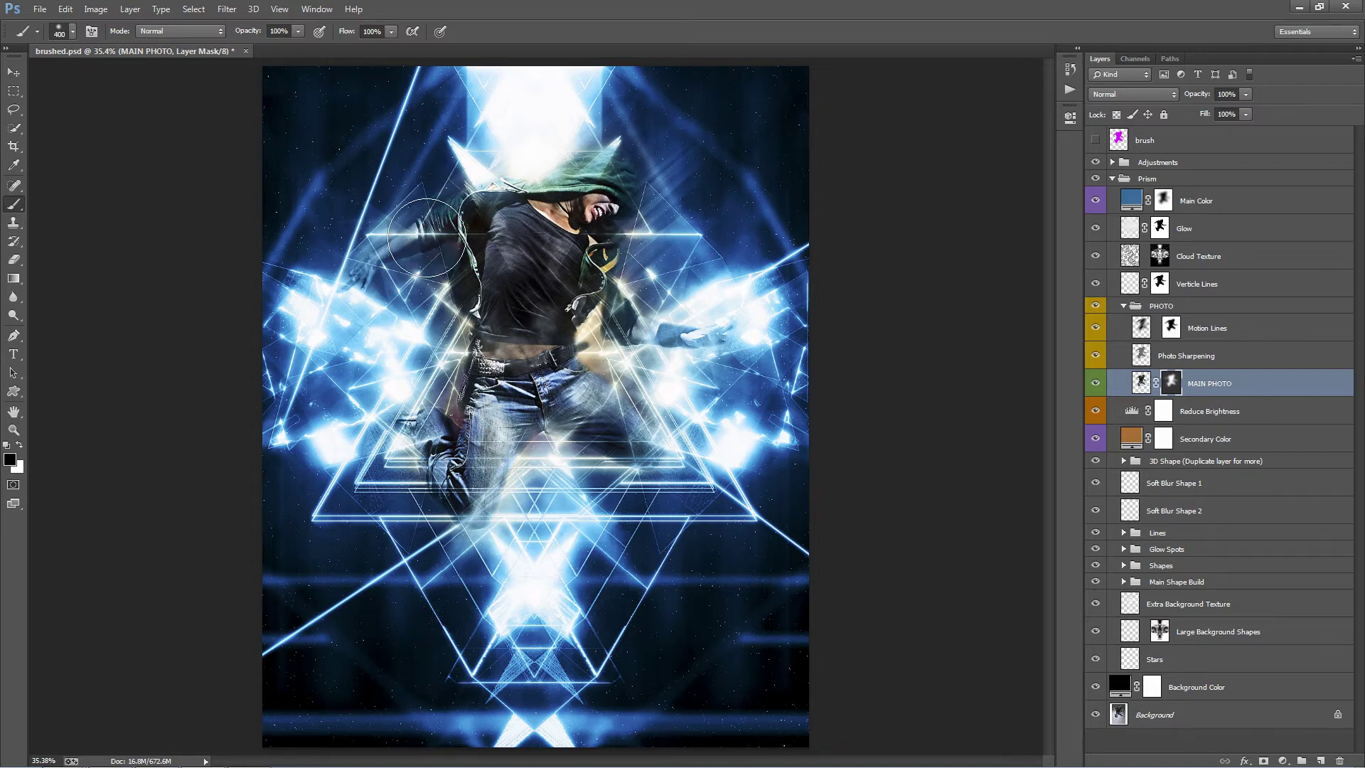
{"action": "key", "text": "x"}
{"action": "mouse_move", "coordinate": [424, 238]}
{"action": "left_mouse_down"}
{"action": "mouse_move", "coordinate": [398, 243]}
{"action": "mouse_move", "coordinate": [427, 234]}
{"action": "left_mouse_up"}
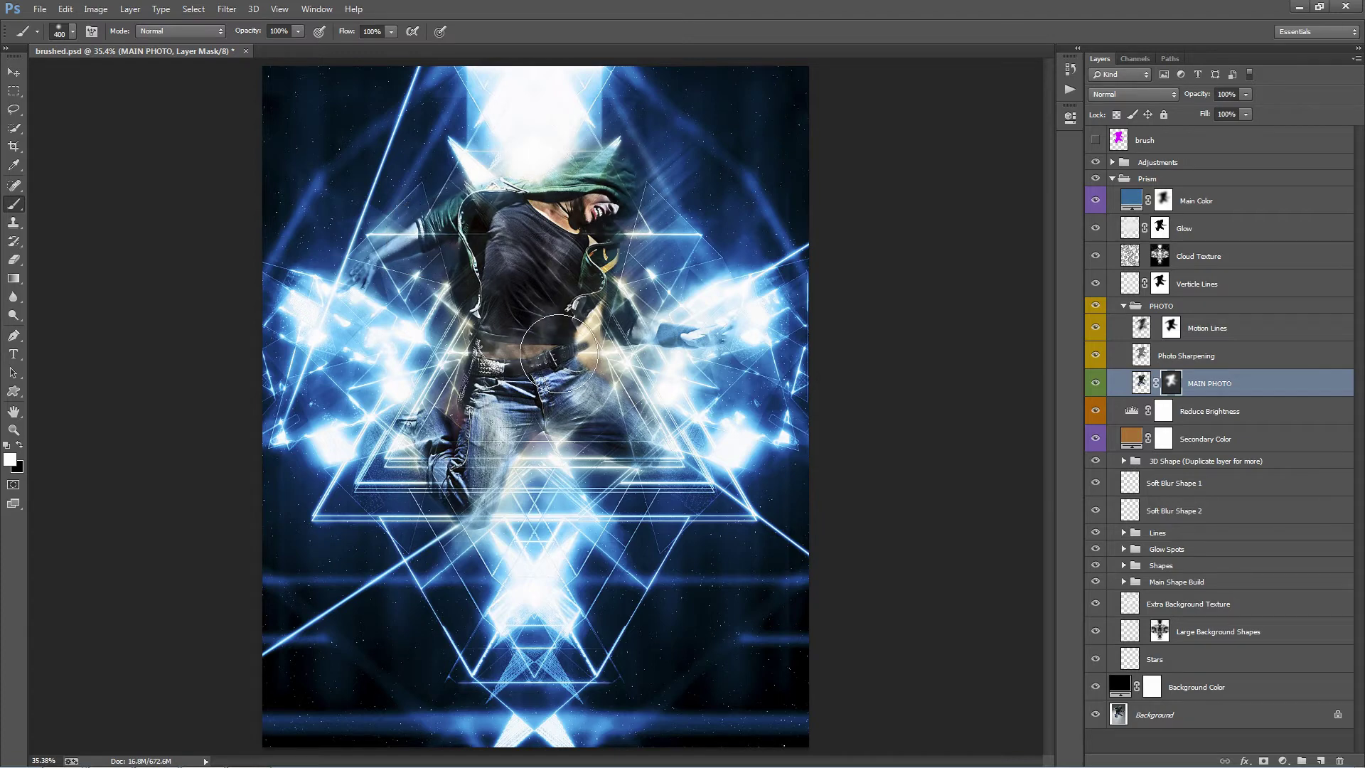
{"action": "left_click_drag", "start_coordinate": [424, 439], "coordinate": [417, 426]}
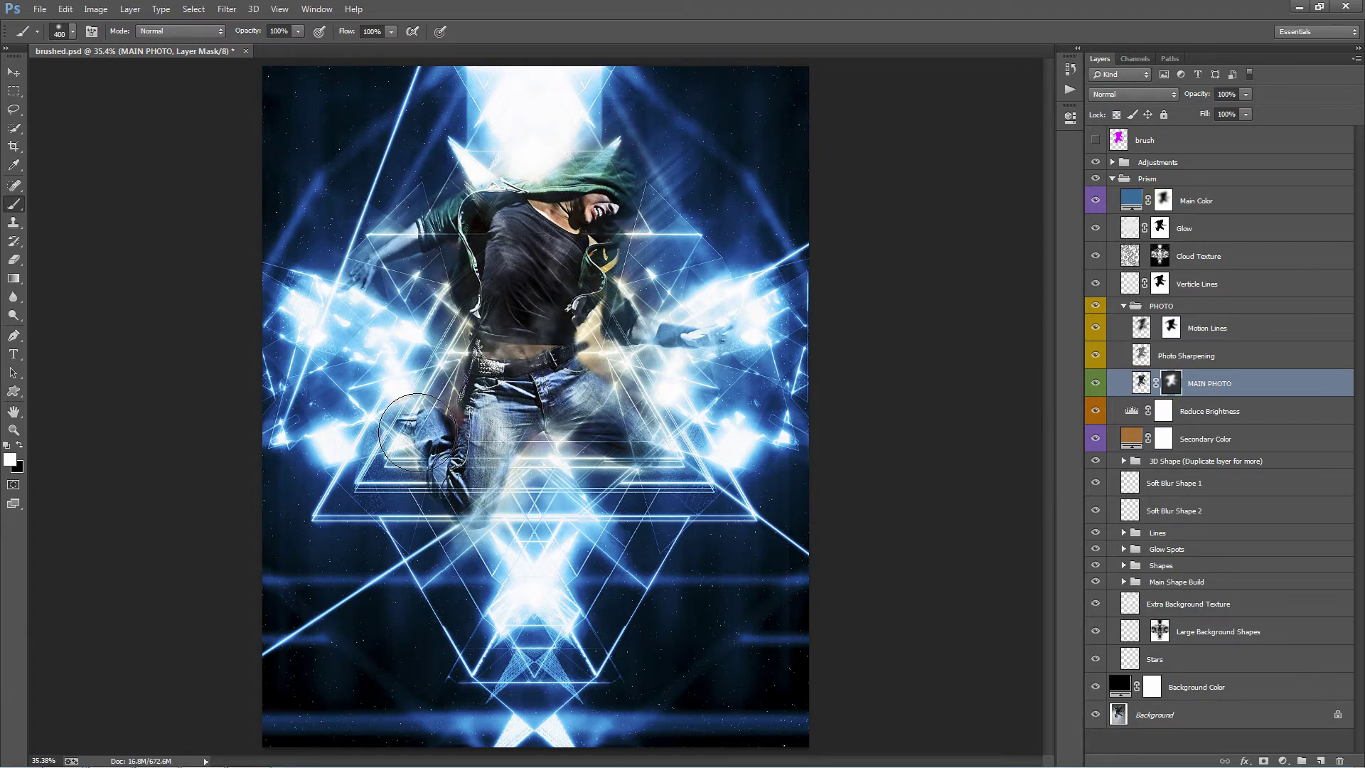
{"action": "mouse_move", "coordinate": [730, 313]}
{"action": "left_mouse_down"}
{"action": "mouse_move", "coordinate": [683, 331]}
{"action": "mouse_move", "coordinate": [718, 341]}
{"action": "mouse_move", "coordinate": [584, 322]}
{"action": "mouse_move", "coordinate": [623, 330]}
{"action": "left_mouse_up"}
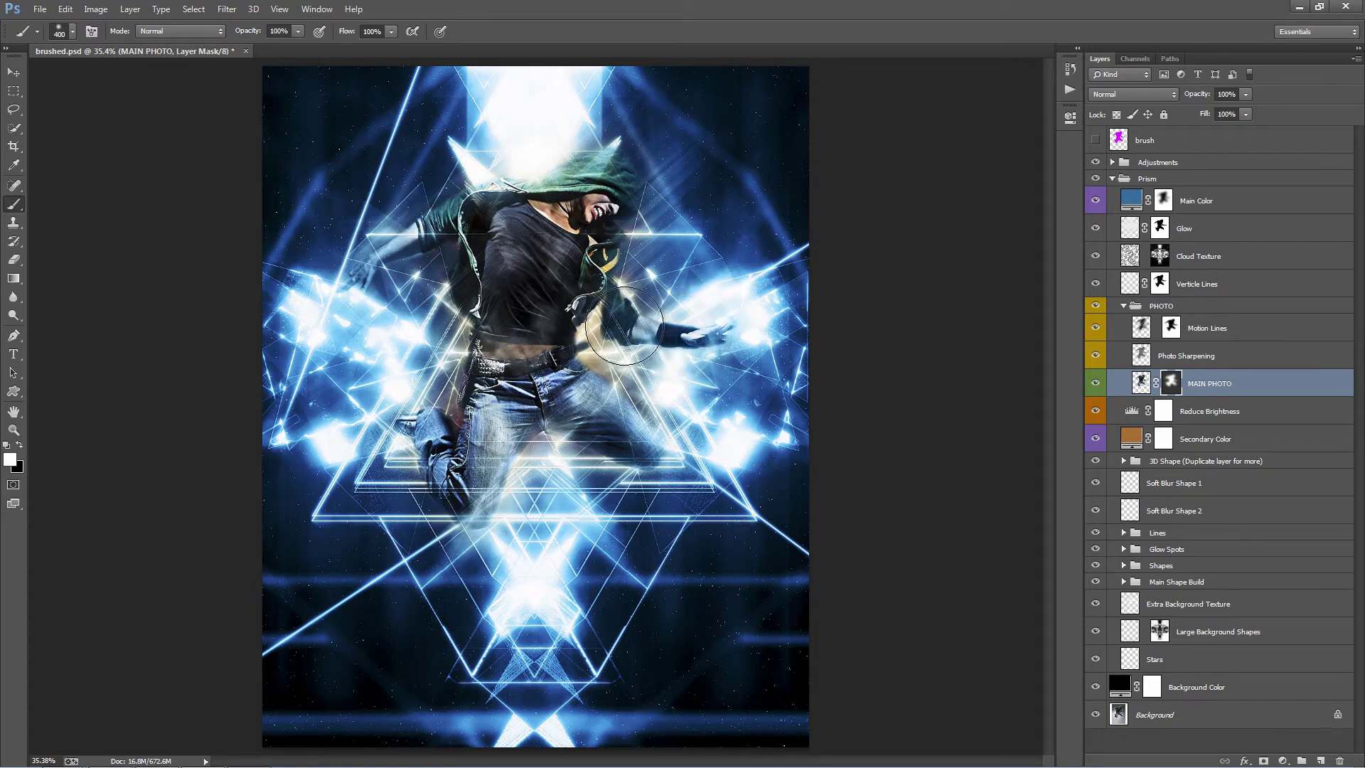
Paint black on the MAIN PHOTO layer mask over both hands and the lower legs to fade them into the effect
{"action": "mouse_move", "coordinate": [357, 285]}
{"action": "left_mouse_down"}
{"action": "mouse_move", "coordinate": [411, 235]}
{"action": "mouse_move", "coordinate": [366, 273]}
{"action": "left_mouse_up"}
{"action": "key", "text": "x"}
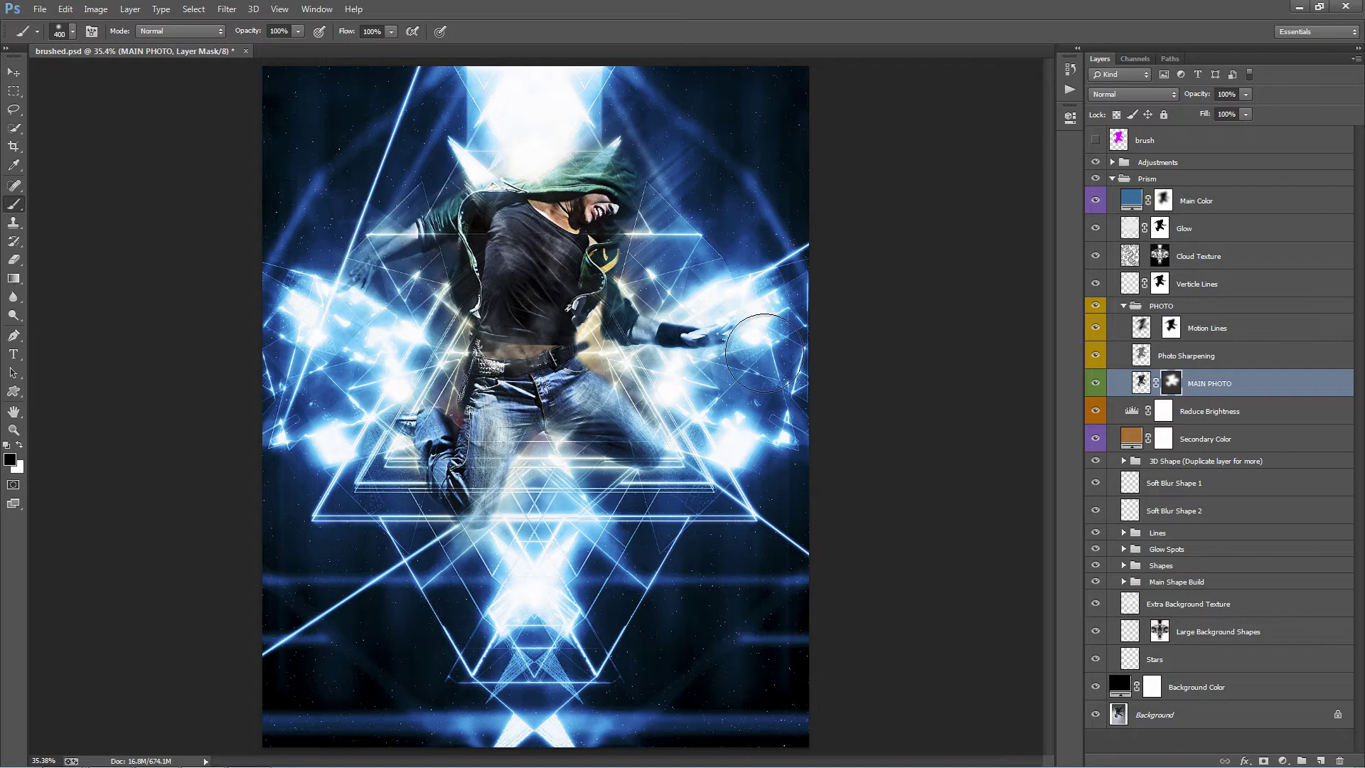
{"action": "mouse_move", "coordinate": [754, 337]}
{"action": "left_mouse_down"}
{"action": "mouse_move", "coordinate": [692, 331]}
{"action": "mouse_move", "coordinate": [720, 339]}
{"action": "mouse_move", "coordinate": [675, 334]}
{"action": "left_mouse_up"}
{"action": "mouse_move", "coordinate": [635, 459]}
{"action": "left_mouse_down"}
{"action": "mouse_move", "coordinate": [647, 469]}
{"action": "mouse_move", "coordinate": [490, 526]}
{"action": "mouse_move", "coordinate": [440, 490]}
{"action": "left_mouse_up"}
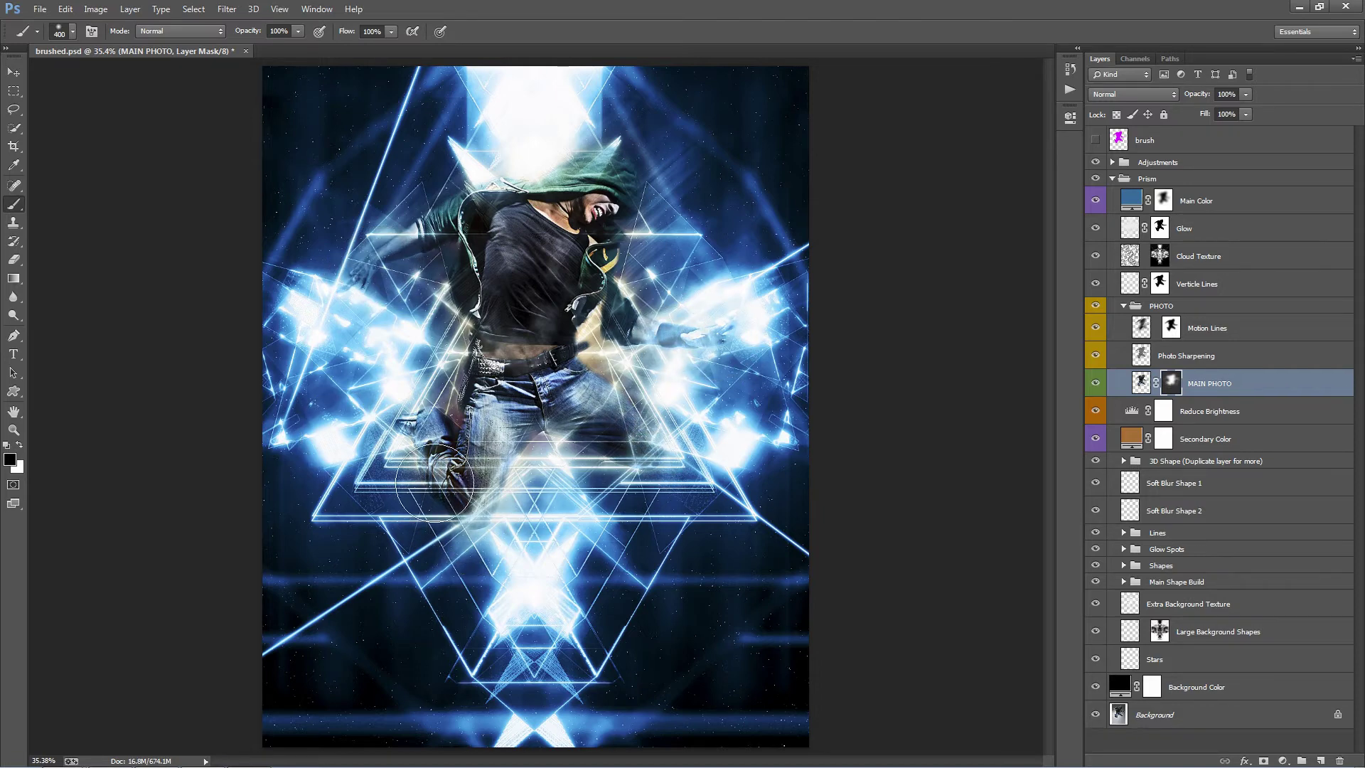
{"action": "key", "text": "v"}
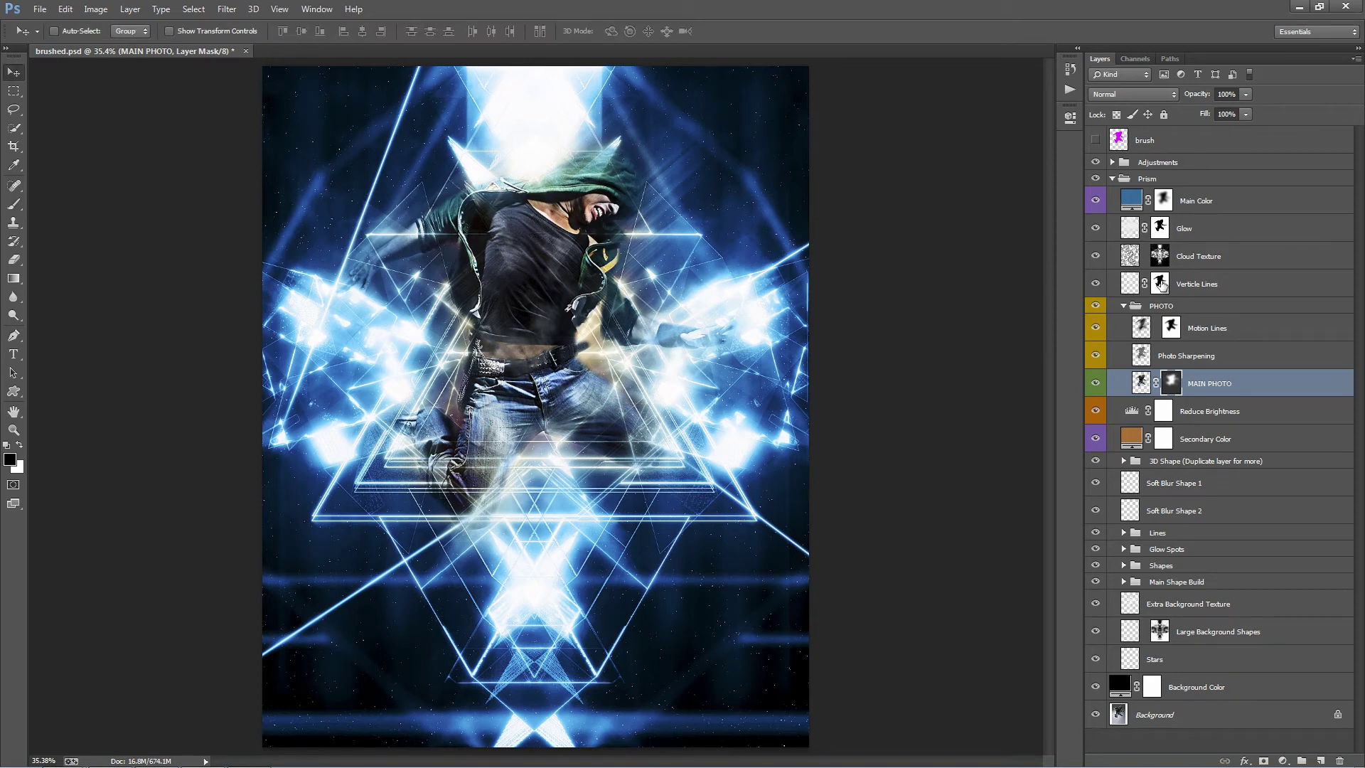
Collapse the PHOTO group and set the shadow input level of the Reduce Brightness adjustment to 56
{"action": "left_click", "coordinate": [1123, 306]}
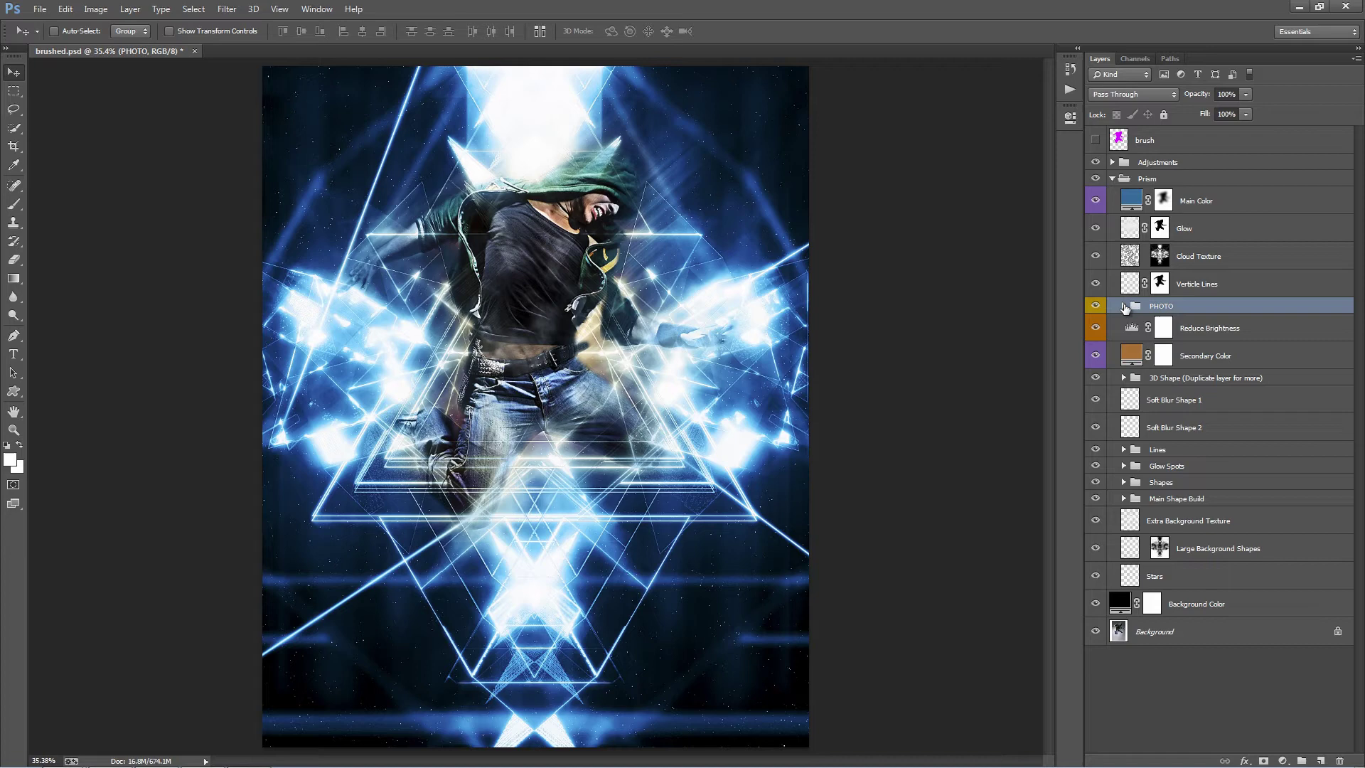
{"action": "left_click", "coordinate": [1249, 333]}
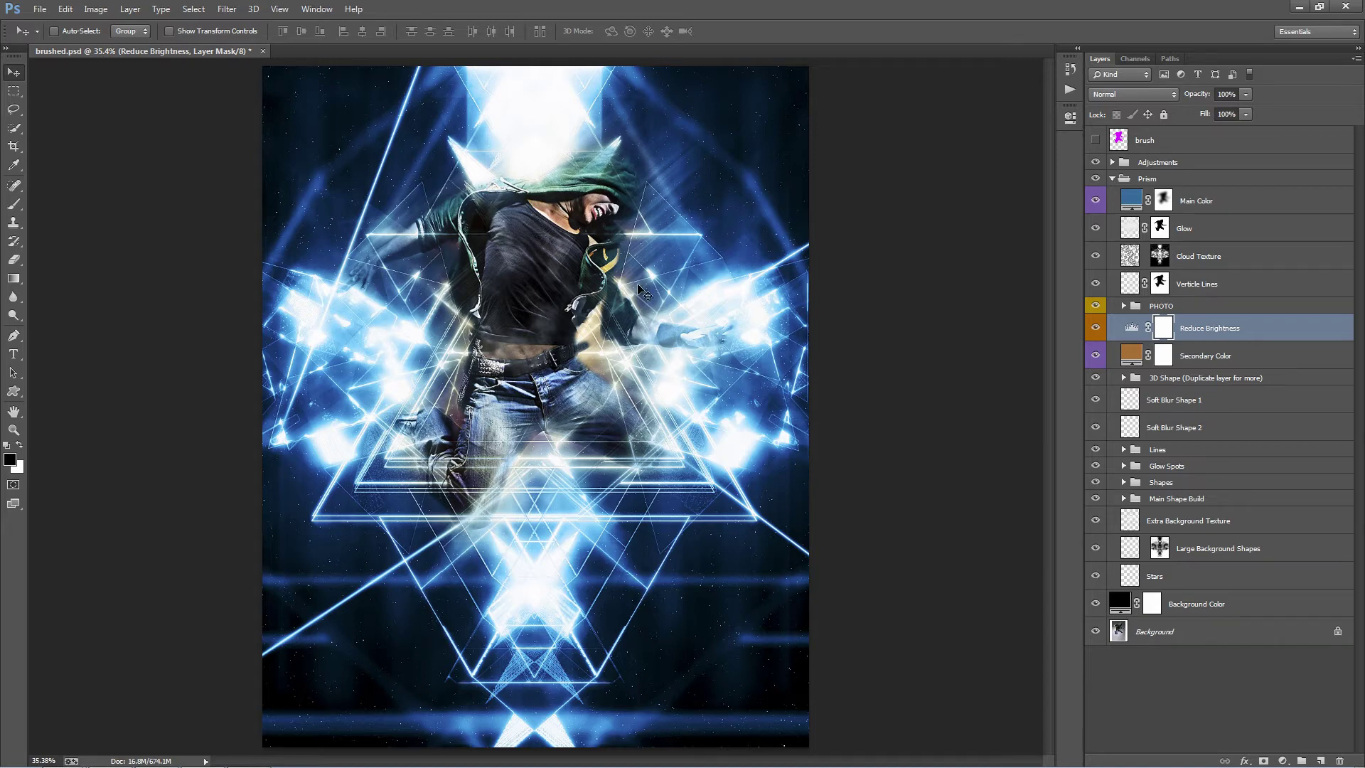
{"action": "left_click", "coordinate": [1208, 331]}
{"action": "double_click", "coordinate": [1133, 328]}
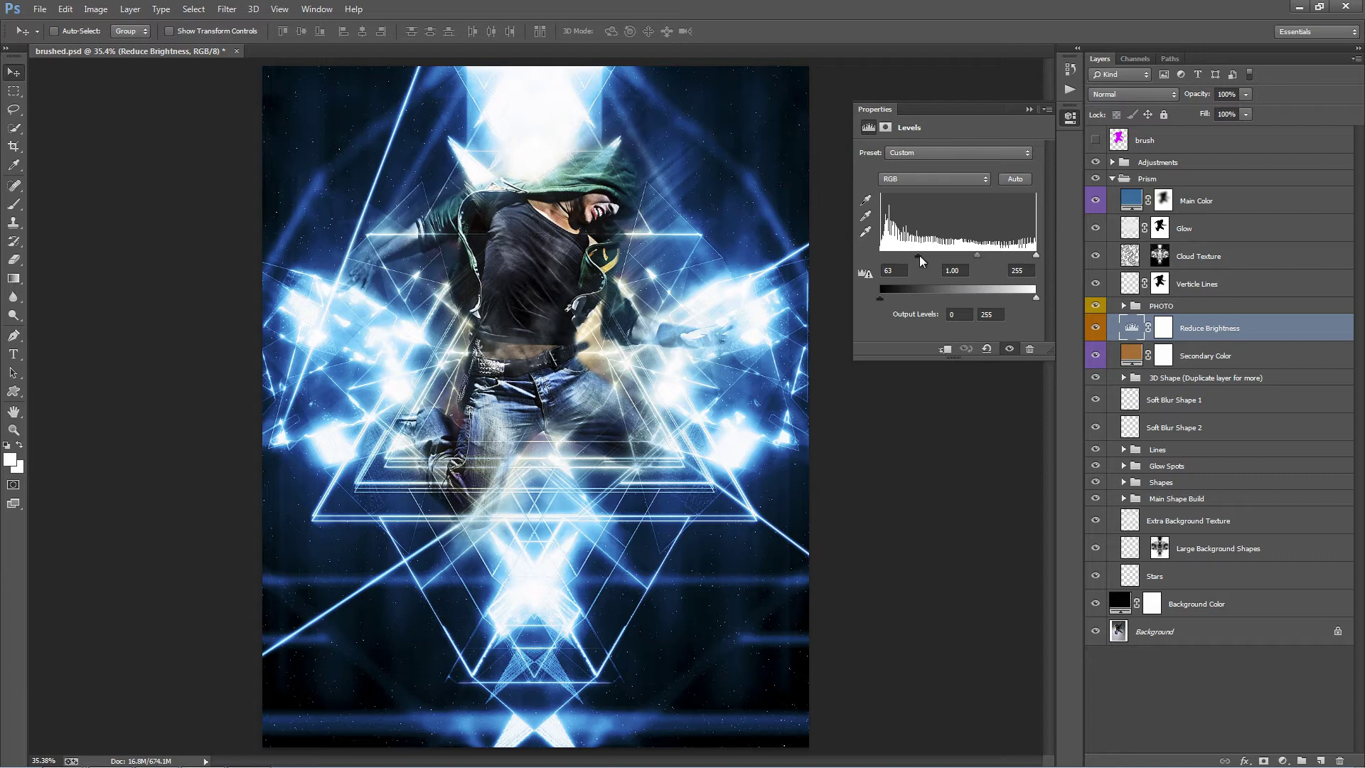
{"action": "mouse_move", "coordinate": [916, 255]}
{"action": "left_mouse_down"}
{"action": "mouse_move", "coordinate": [885, 257]}
{"action": "mouse_move", "coordinate": [917, 264]}
{"action": "mouse_move", "coordinate": [897, 268]}
{"action": "left_mouse_up"}
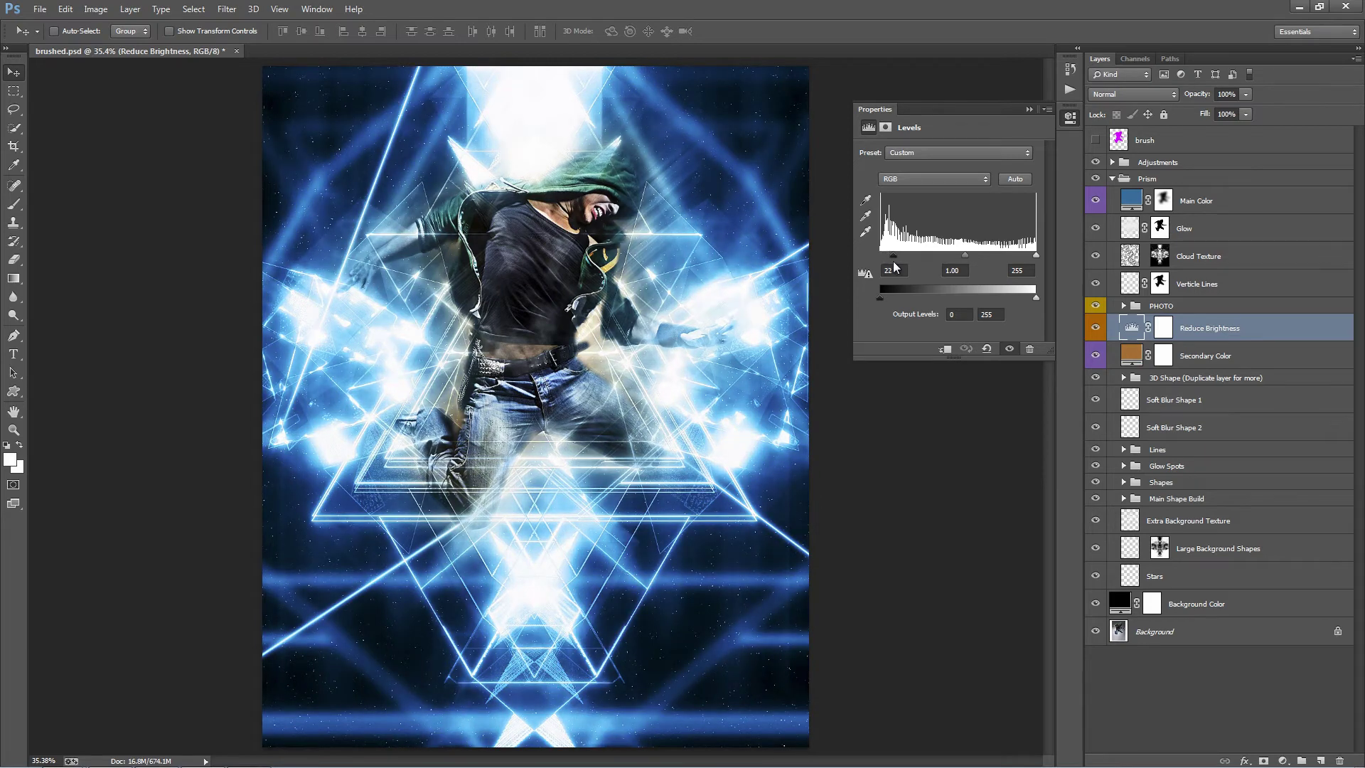
{"action": "left_click_drag", "start_coordinate": [895, 267], "coordinate": [915, 267]}
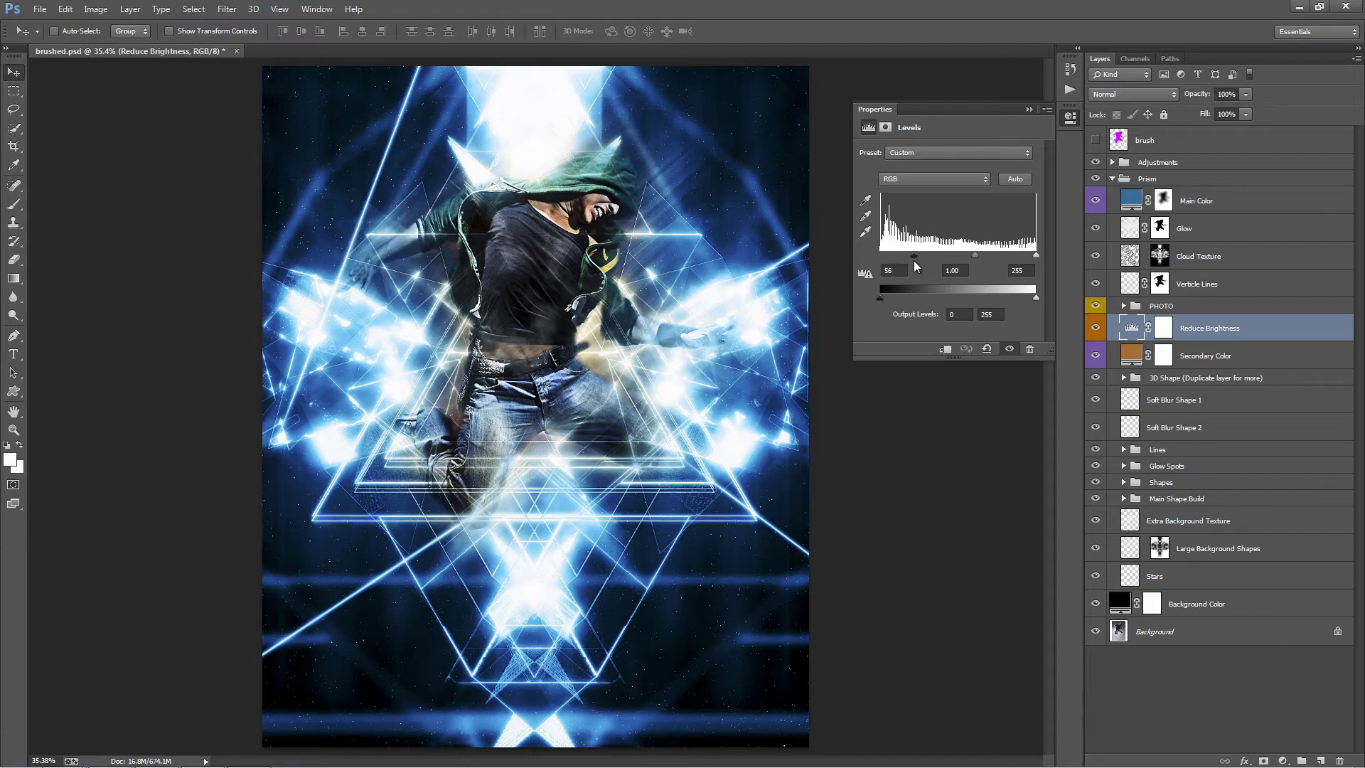
{"action": "left_click", "coordinate": [1029, 109]}
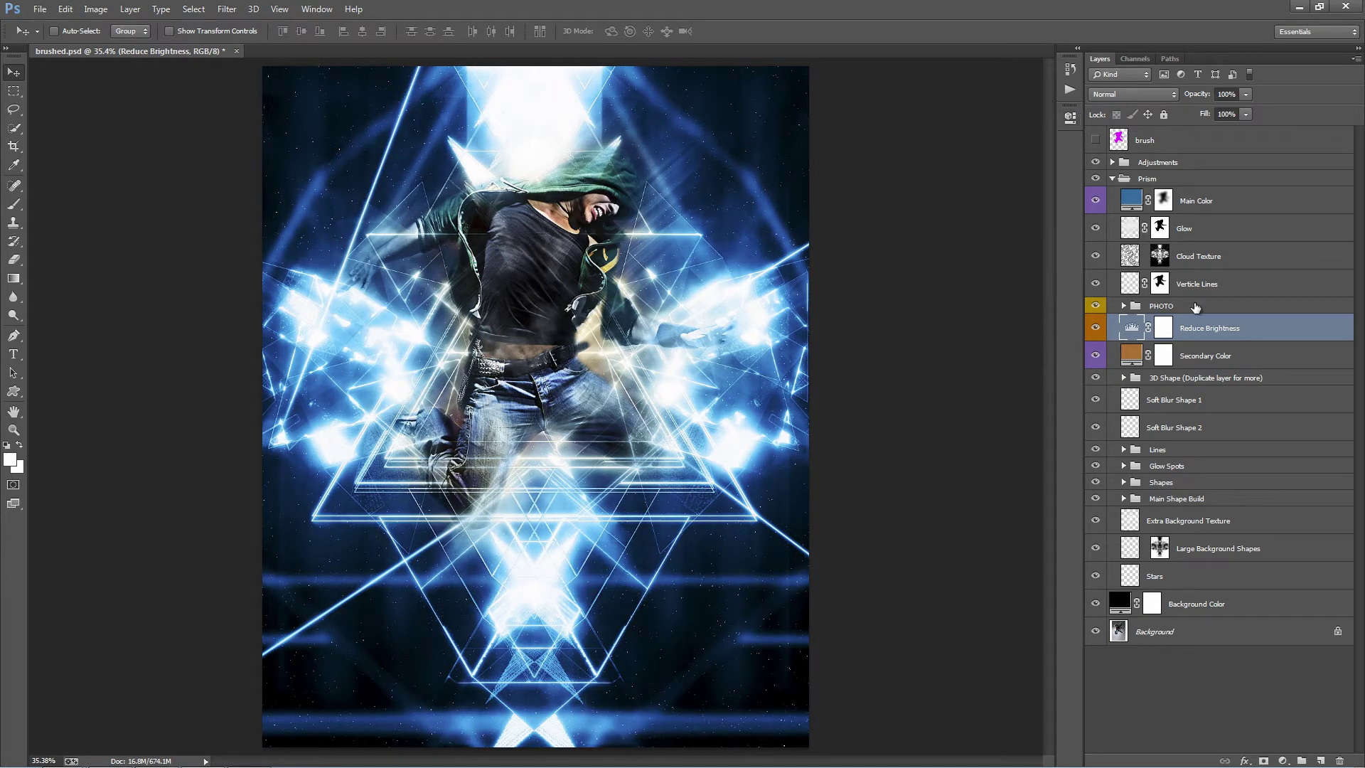
Preview the artwork without the Main Color layer and recolour the Secondary Color fill layer purple
{"action": "left_click", "coordinate": [1246, 354]}
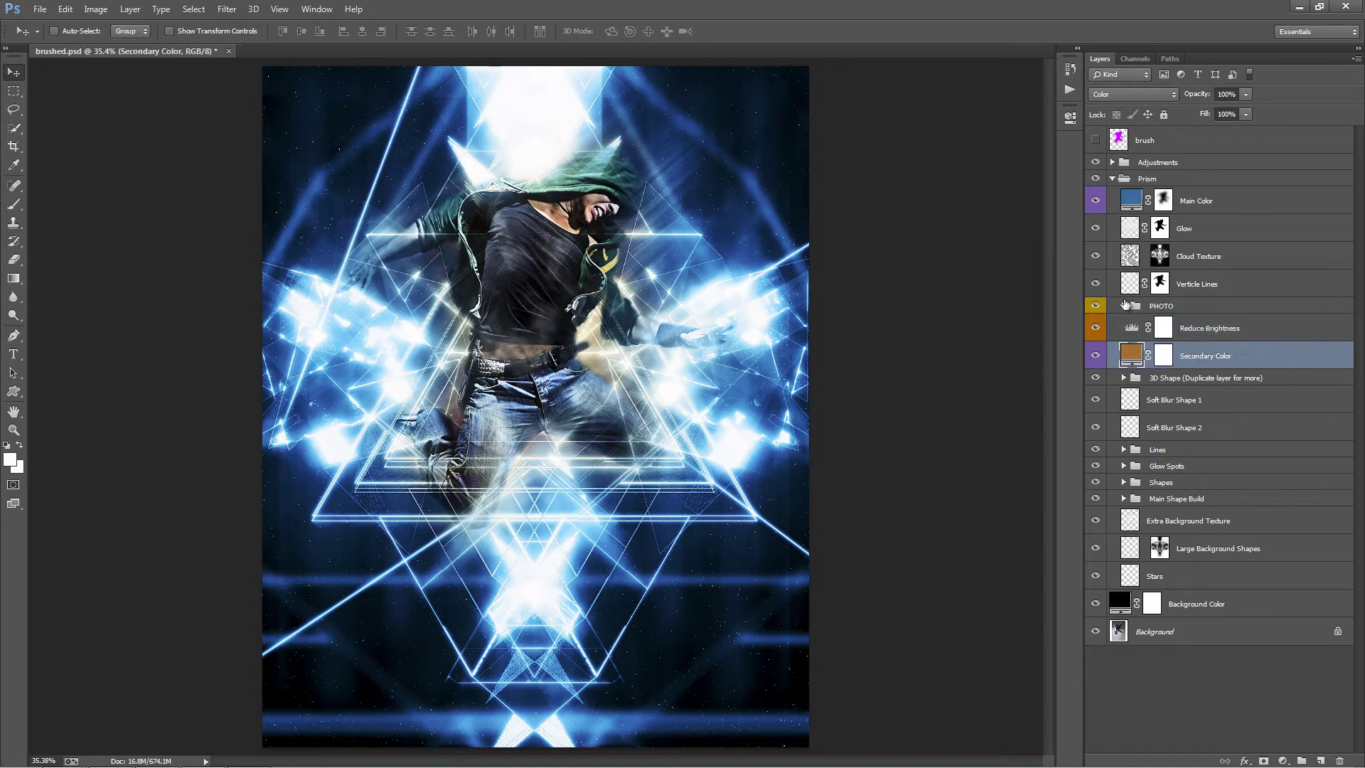
{"action": "left_click", "coordinate": [1097, 202]}
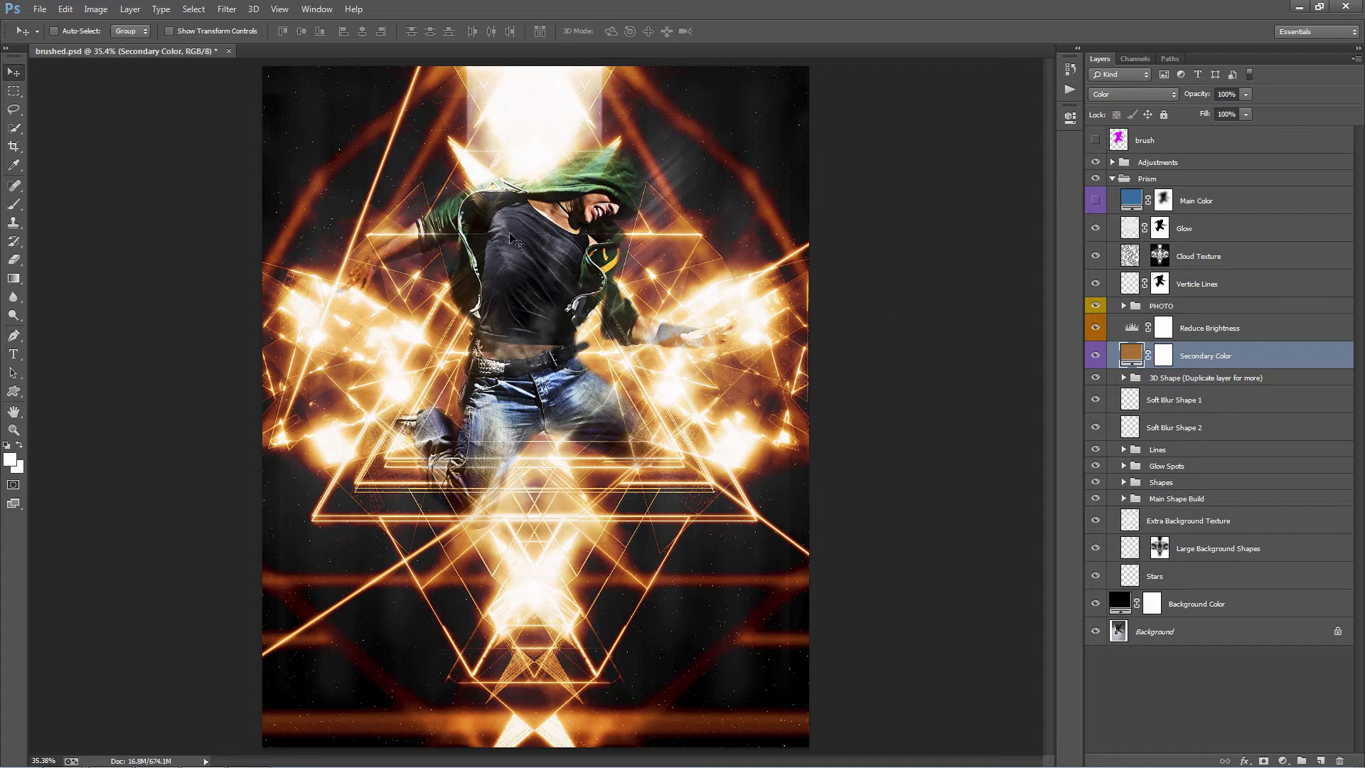
{"action": "left_click", "coordinate": [1096, 201]}
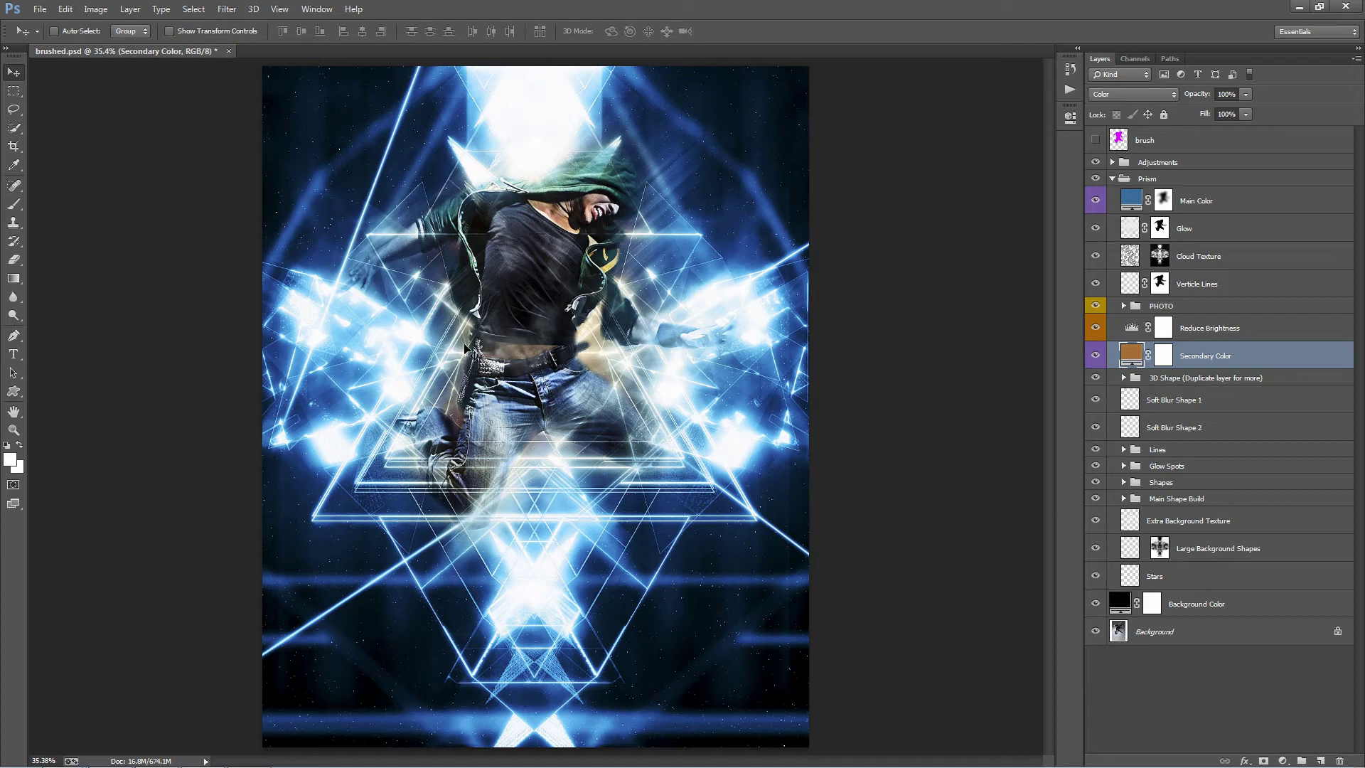
{"action": "double_click", "coordinate": [1132, 355]}
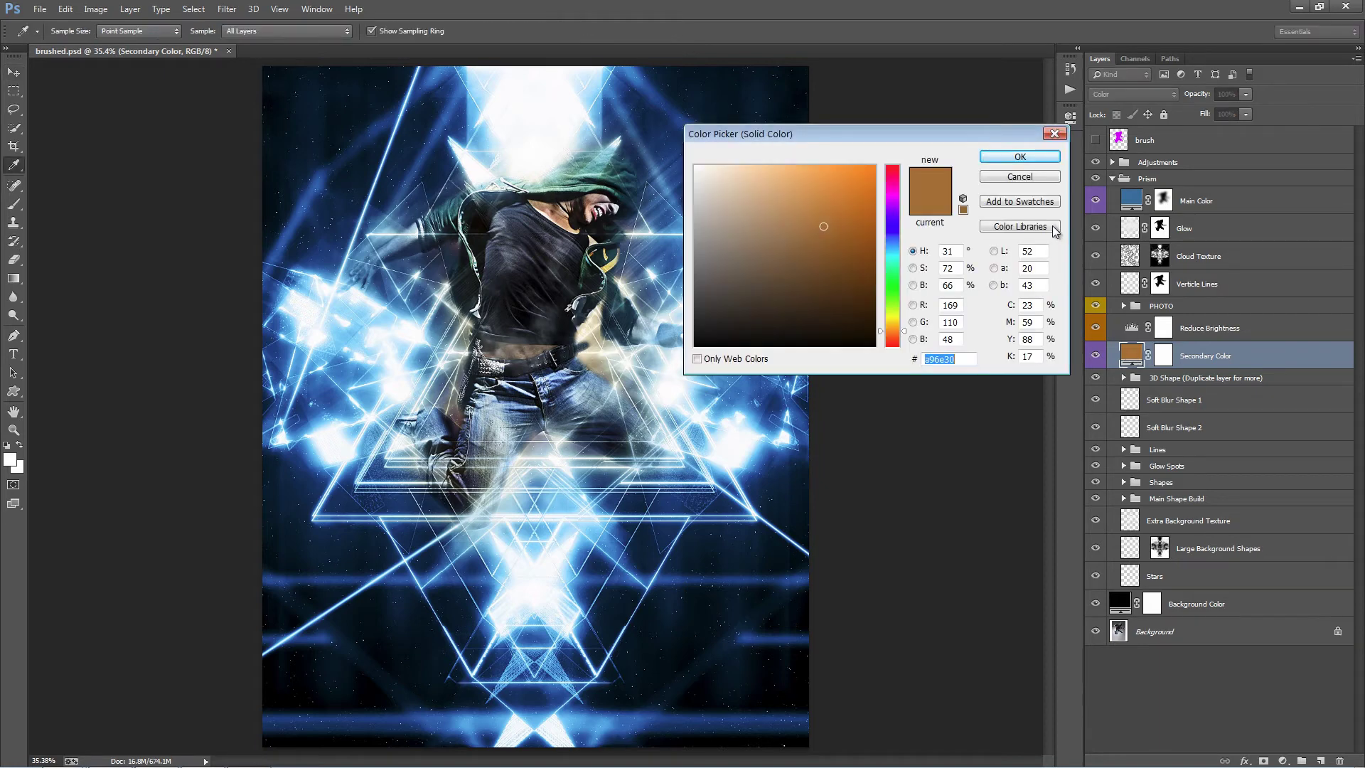
{"action": "left_click", "coordinate": [892, 191]}
{"action": "mouse_move", "coordinate": [894, 202]}
{"action": "left_mouse_down"}
{"action": "mouse_move", "coordinate": [799, 217]}
{"action": "mouse_move", "coordinate": [807, 224]}
{"action": "left_mouse_up"}
{"action": "key", "text": "Return"}
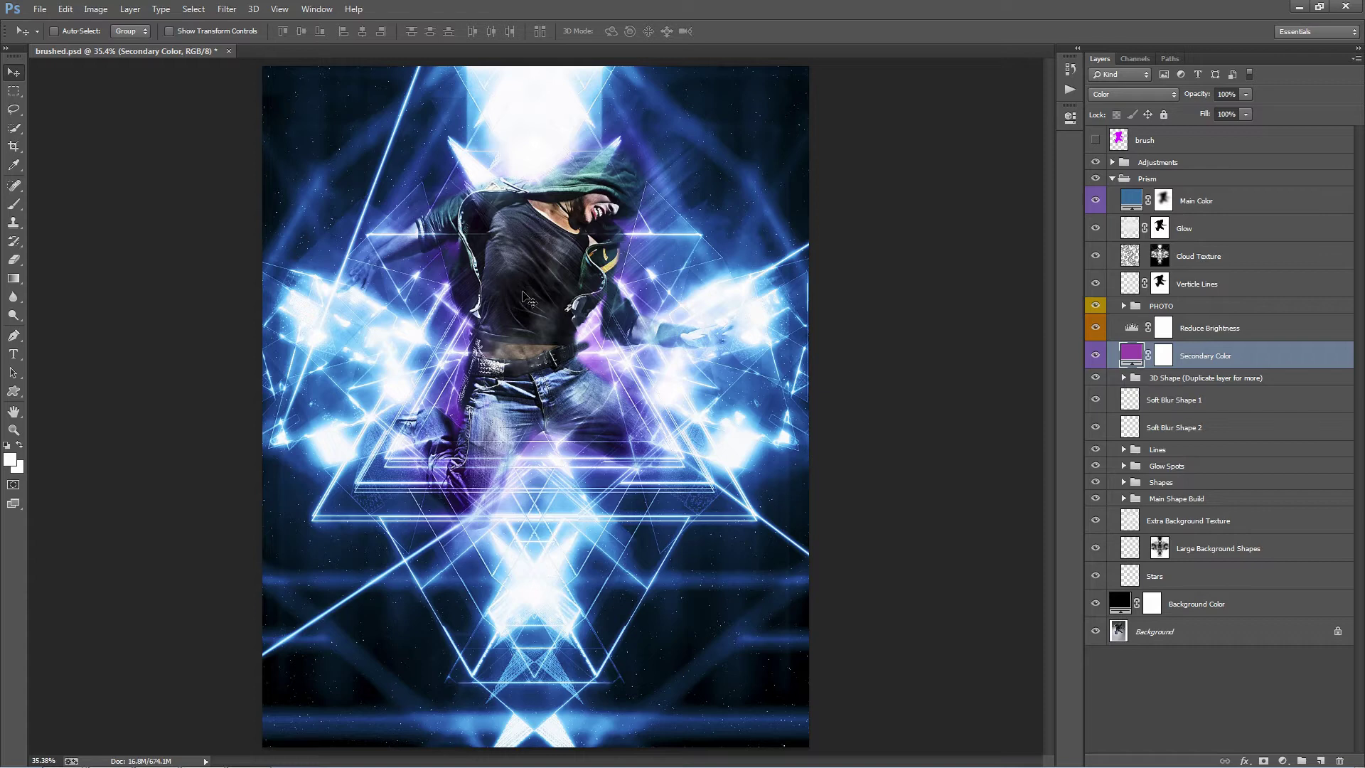
Paint black on the Main Color layer mask with a 900 px brush over the dancer's right-side hand, the upper-left beams and the lower-left shapes
{"action": "left_click", "coordinate": [1204, 201]}
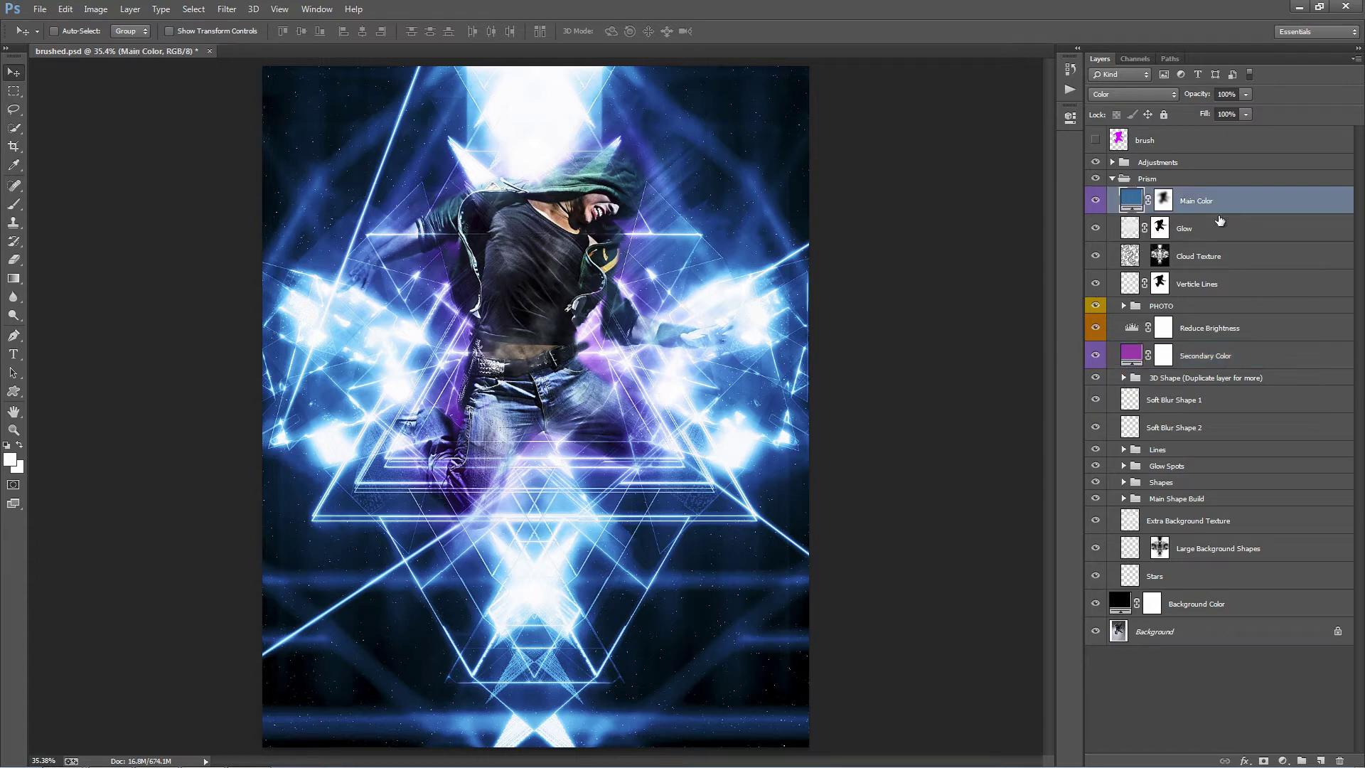
{"action": "left_click", "coordinate": [1164, 203]}
{"action": "key", "text": "b"}
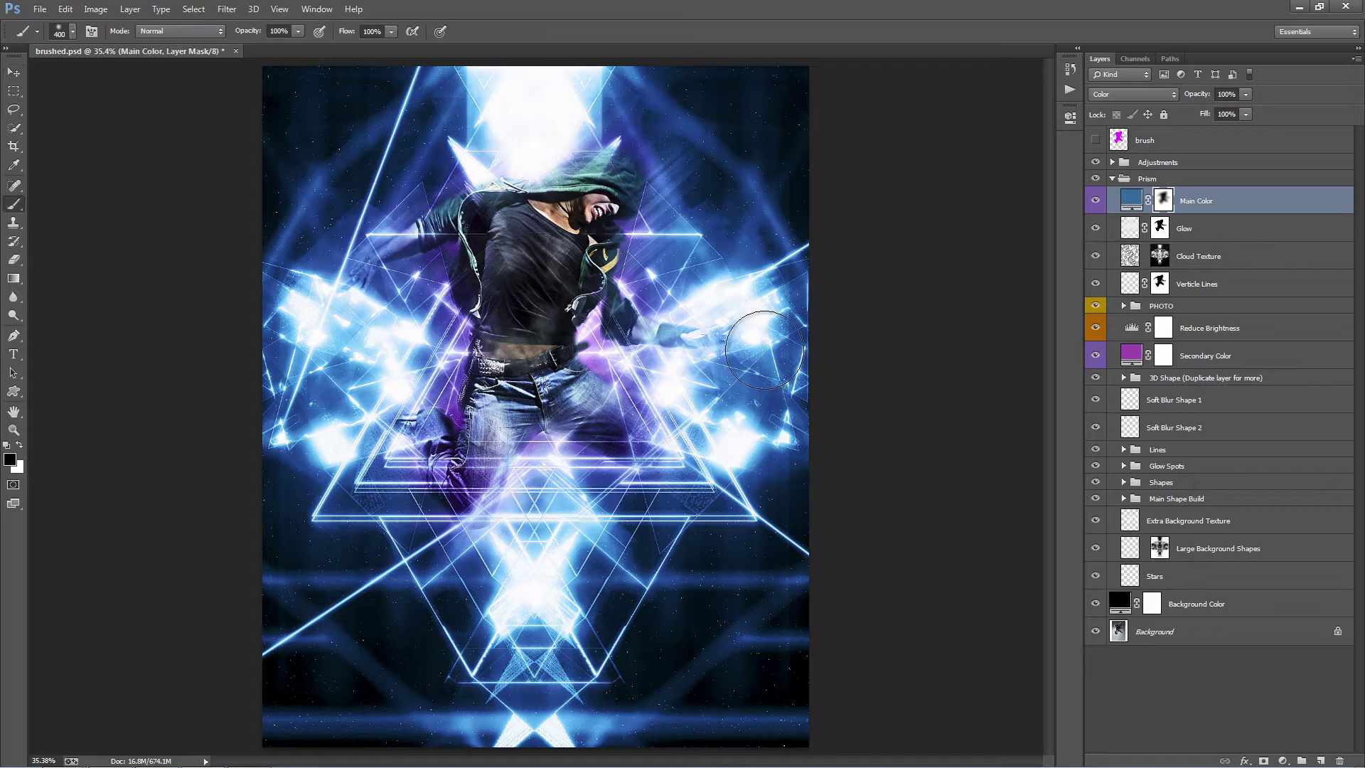
{"action": "key", "text": "bracketright"}
{"action": "key", "text": "bracketright"}
{"action": "key", "text": "bracketright"}
{"action": "key", "text": "bracketright"}
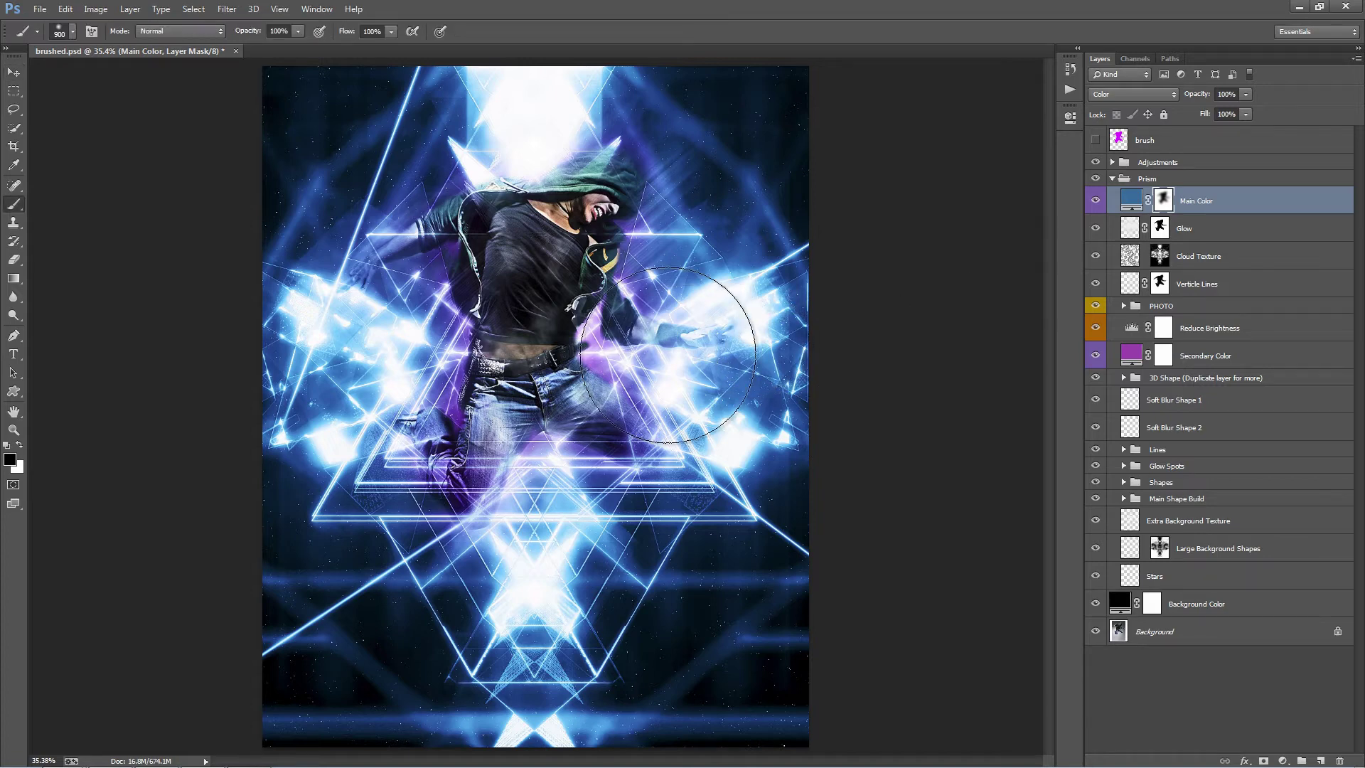
{"action": "left_click_drag", "start_coordinate": [672, 346], "coordinate": [732, 306]}
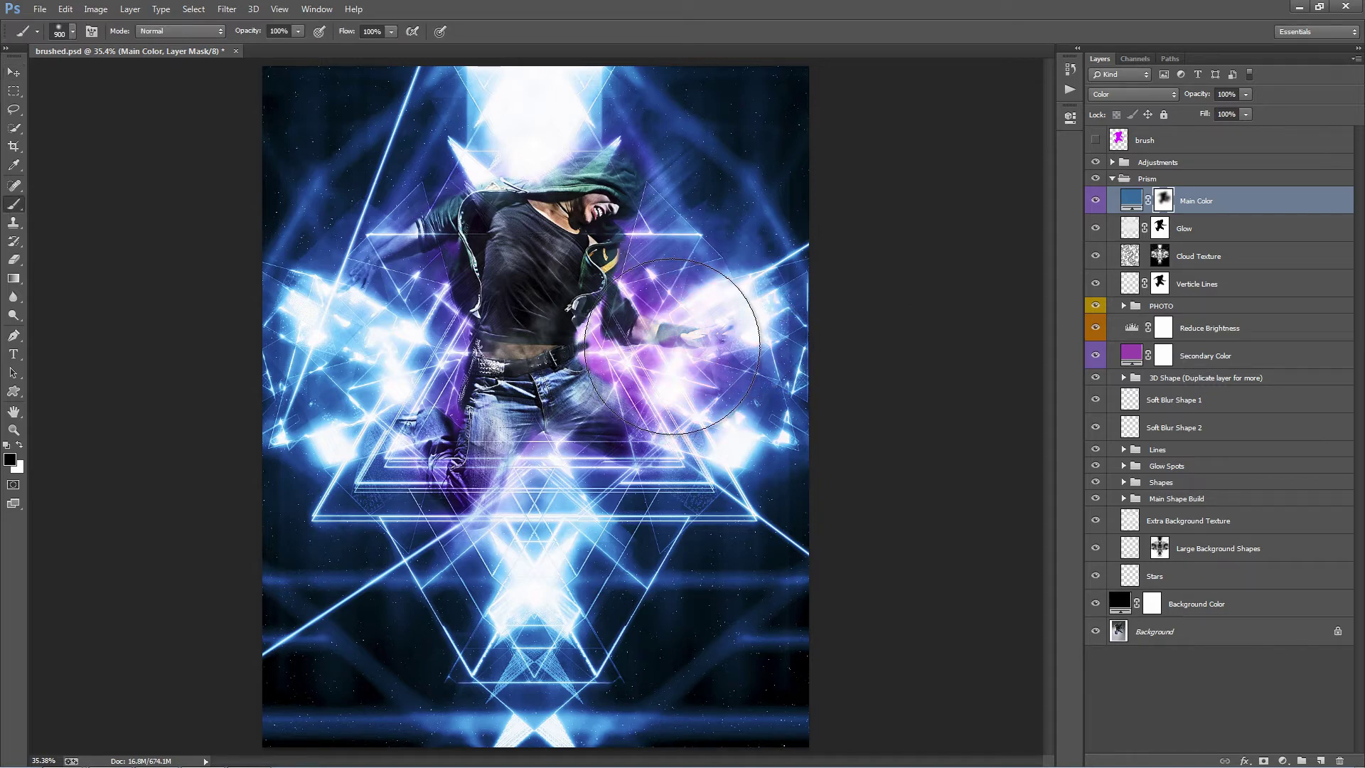
{"action": "mouse_move", "coordinate": [399, 171]}
{"action": "left_mouse_down"}
{"action": "mouse_move", "coordinate": [488, 137]}
{"action": "mouse_move", "coordinate": [427, 142]}
{"action": "left_mouse_up"}
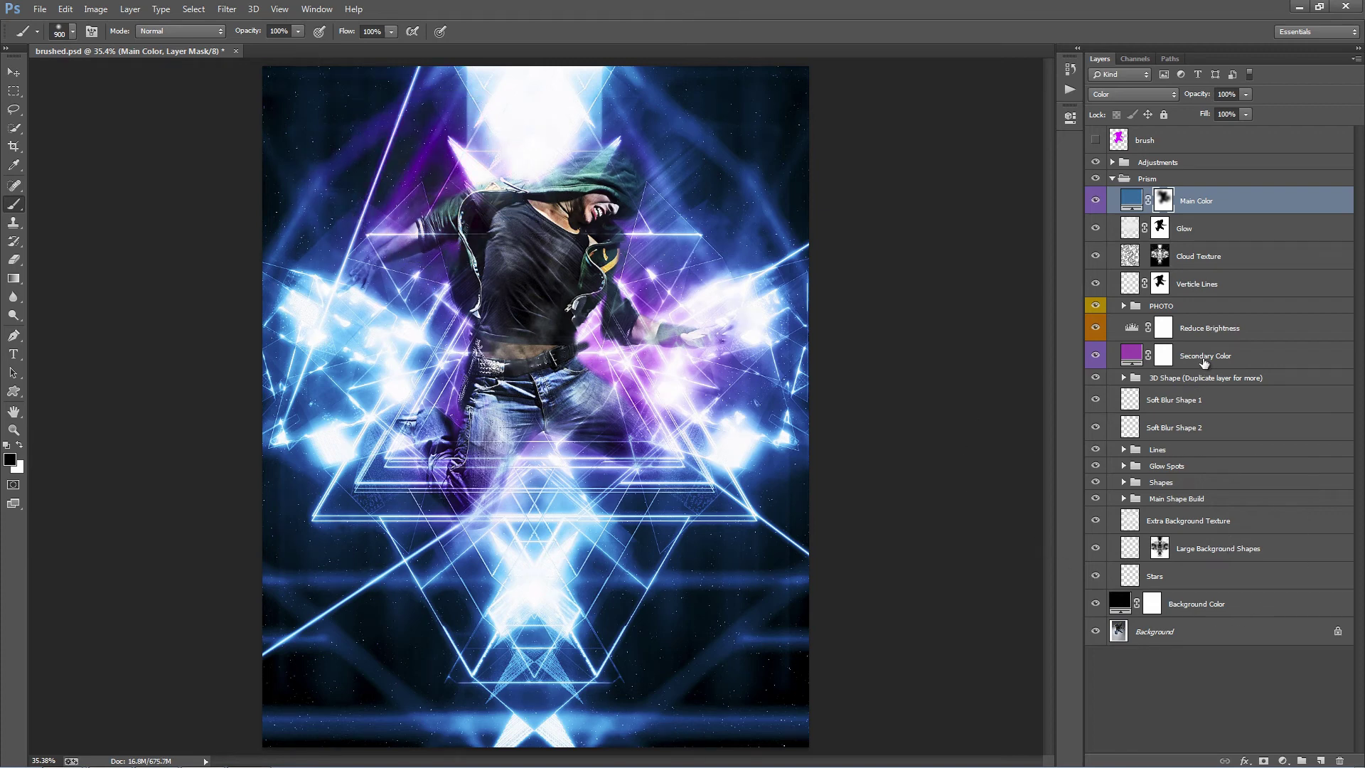
{"action": "left_click_drag", "start_coordinate": [355, 398], "coordinate": [384, 440]}
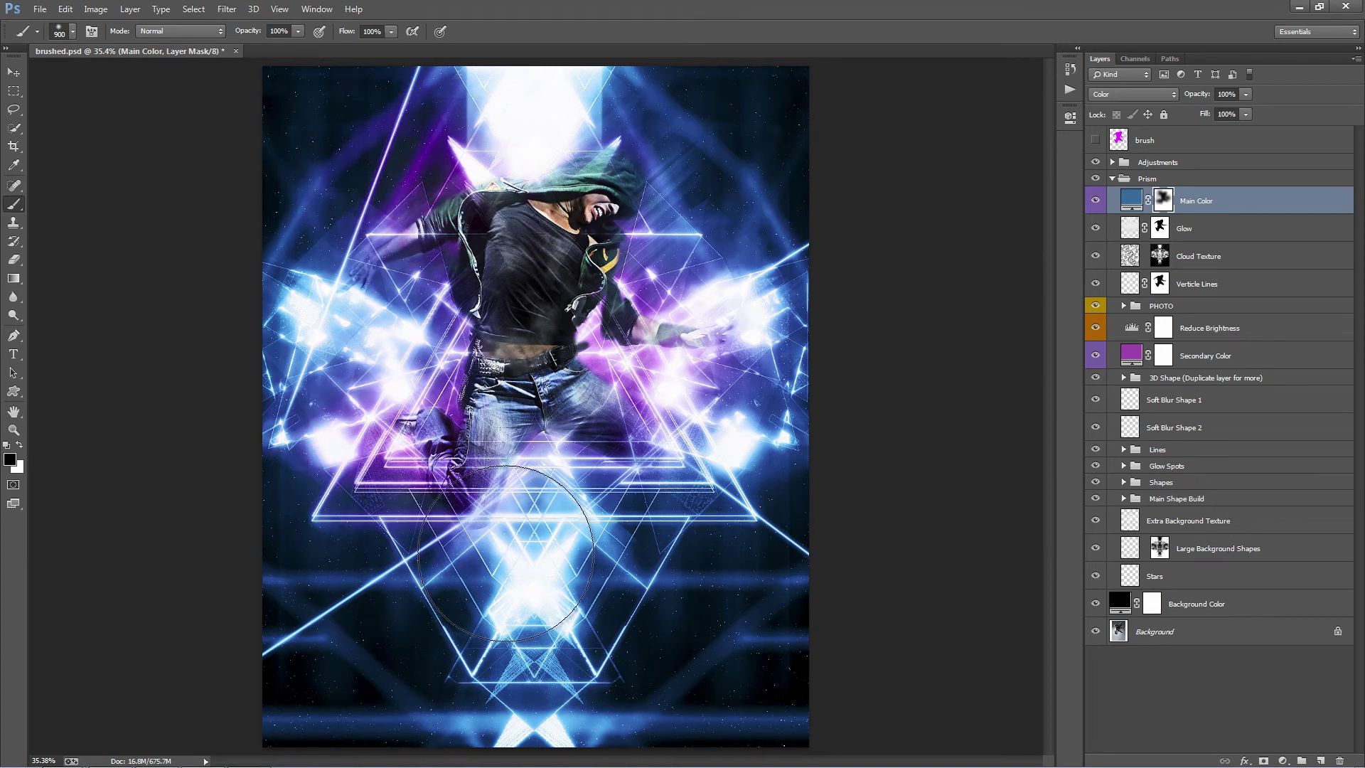
Try the orange da561c as the Secondary Color layer's fill and cancel the change
{"action": "key", "text": "v"}
{"action": "double_click", "coordinate": [1130, 354]}
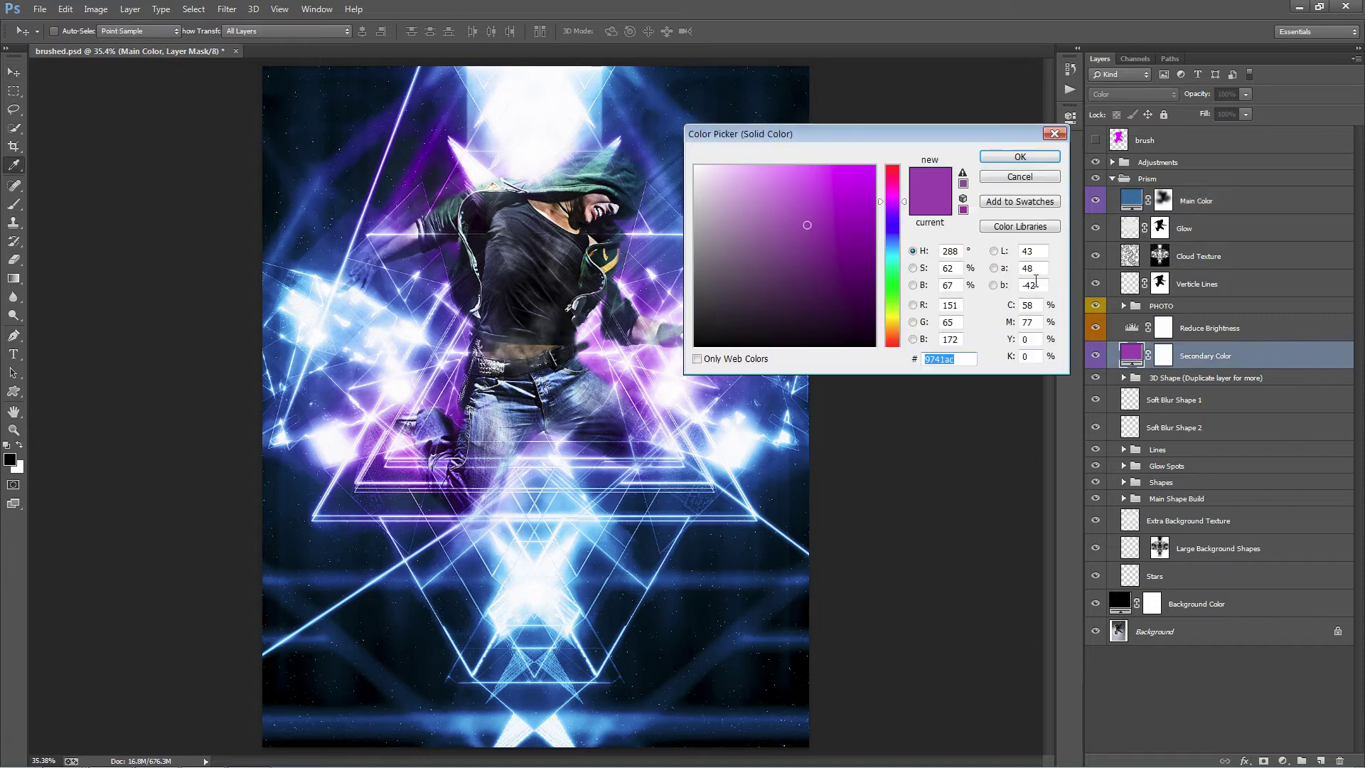
{"action": "left_click", "coordinate": [892, 337]}
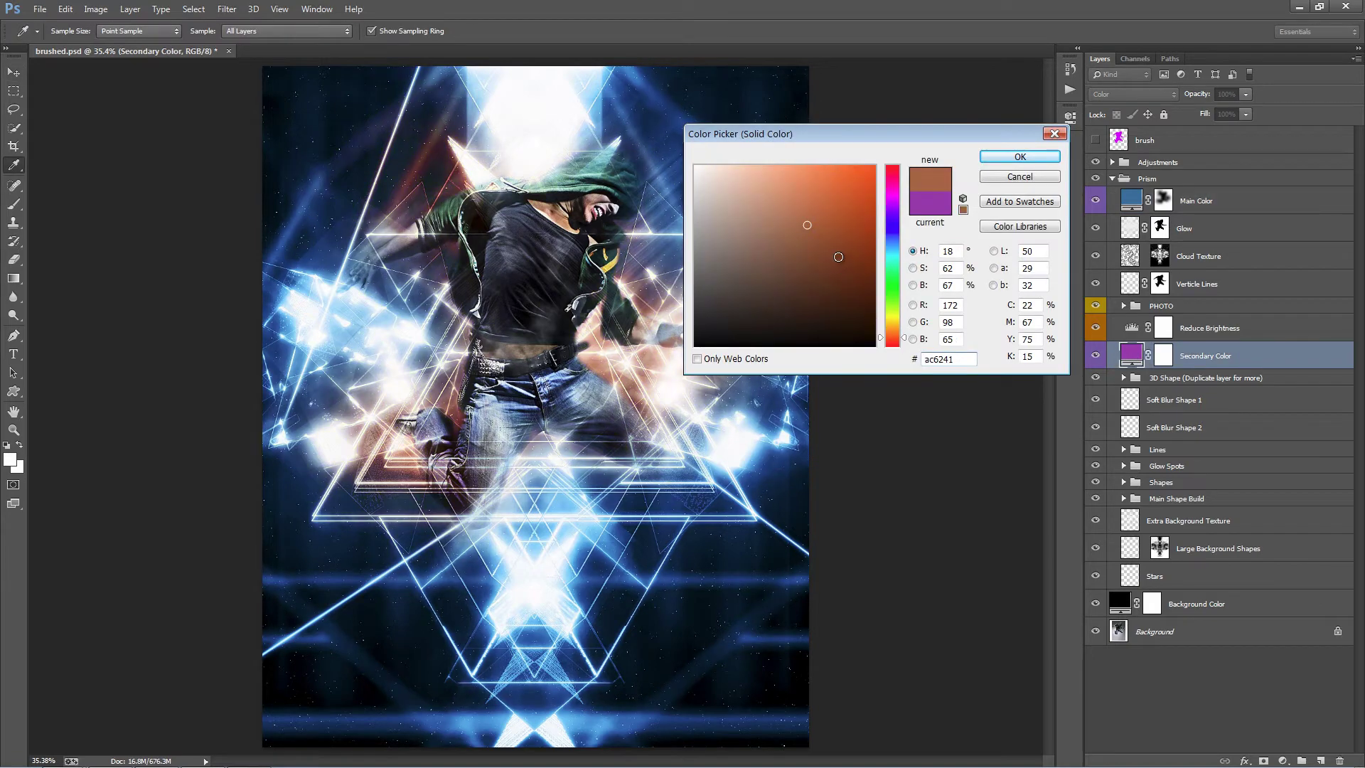
{"action": "left_click_drag", "start_coordinate": [849, 196], "coordinate": [854, 189]}
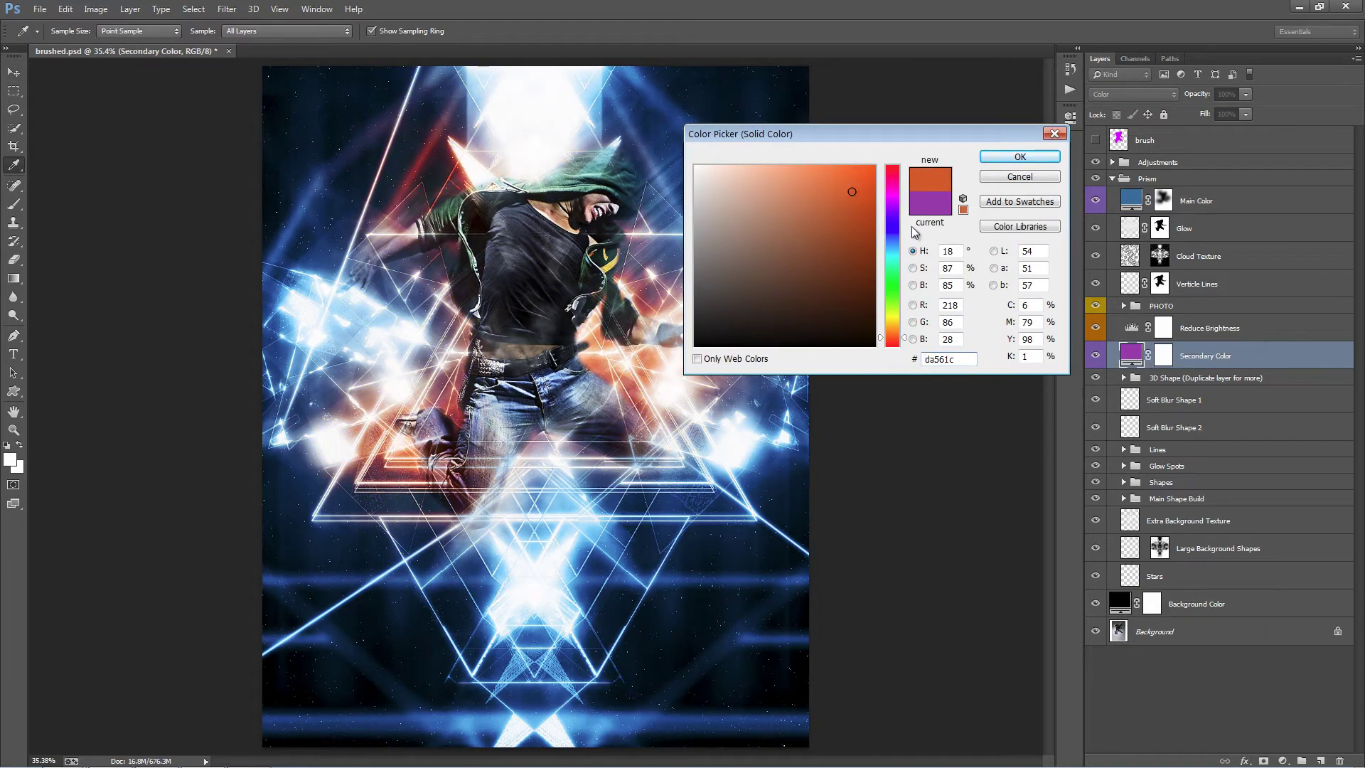
{"action": "left_click", "coordinate": [1028, 176]}
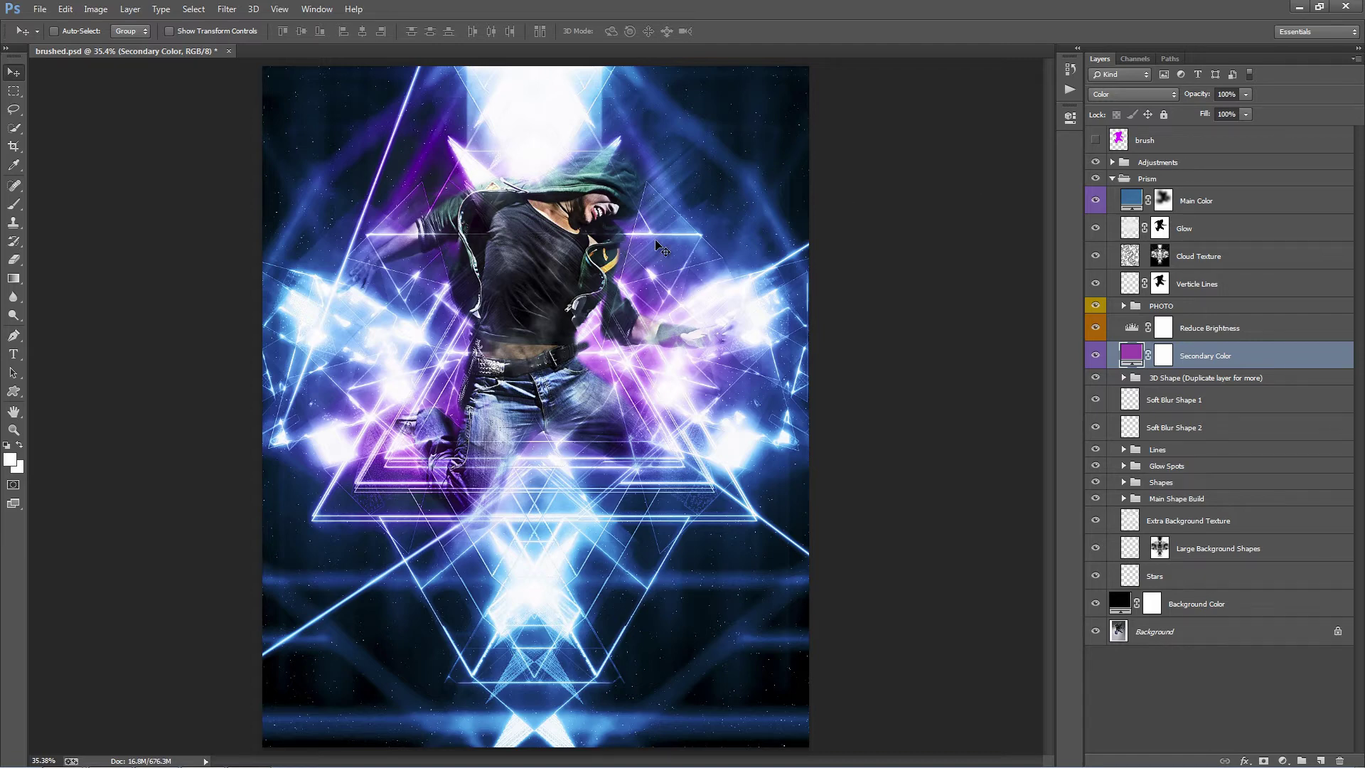
Show the 3D Shape layer inside its group and move the shape to the lower-right area beside the dancer's legs
{"action": "left_click", "coordinate": [1176, 379]}
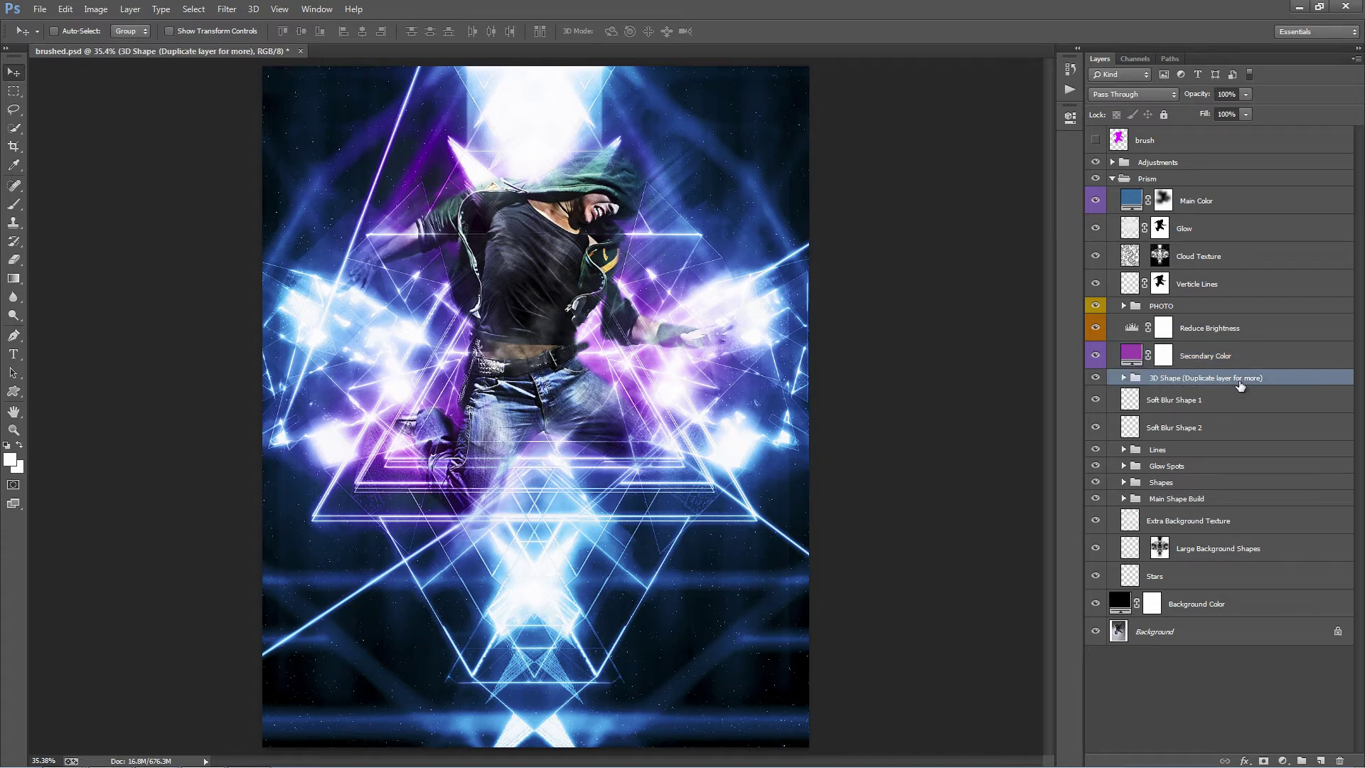
{"action": "left_click", "coordinate": [1123, 377]}
{"action": "left_click", "coordinate": [1119, 399]}
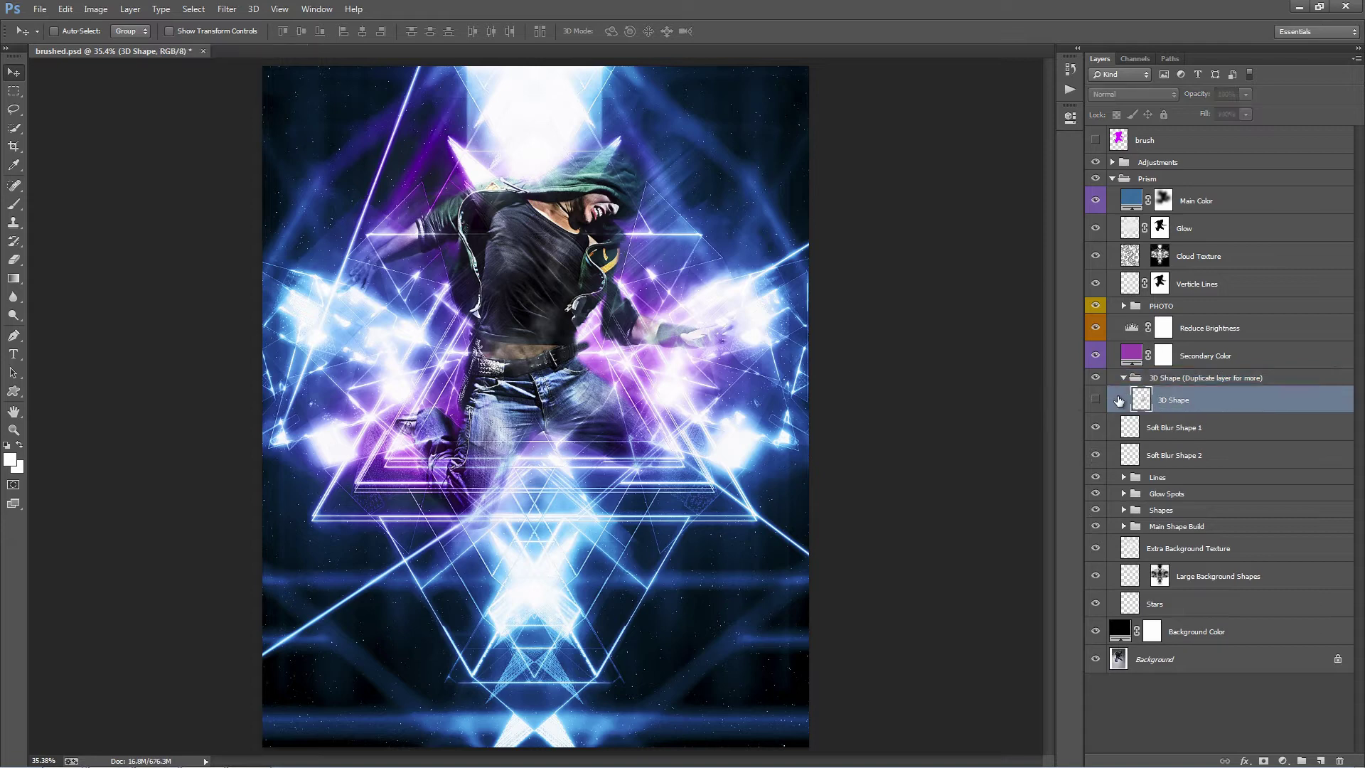
{"action": "left_click", "coordinate": [1098, 400]}
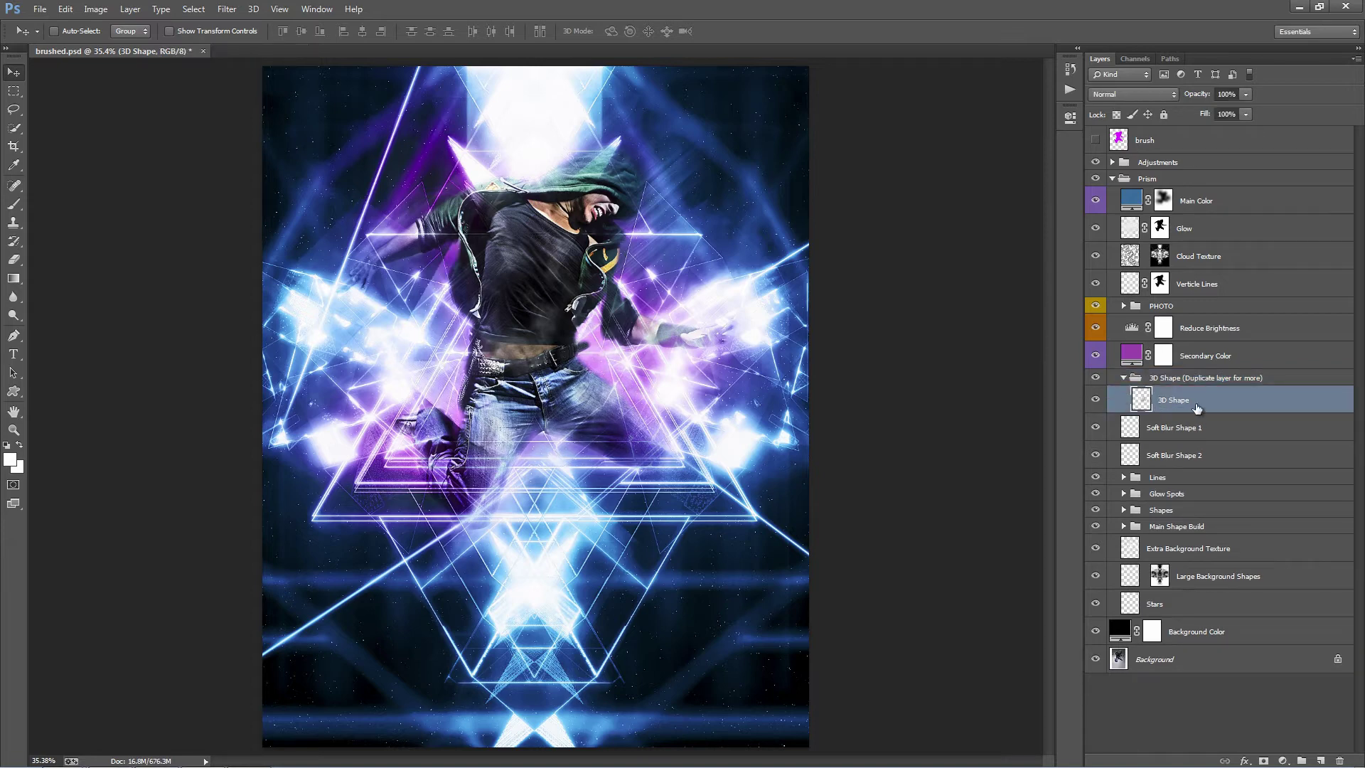
{"action": "left_click_drag", "start_coordinate": [482, 303], "coordinate": [431, 227]}
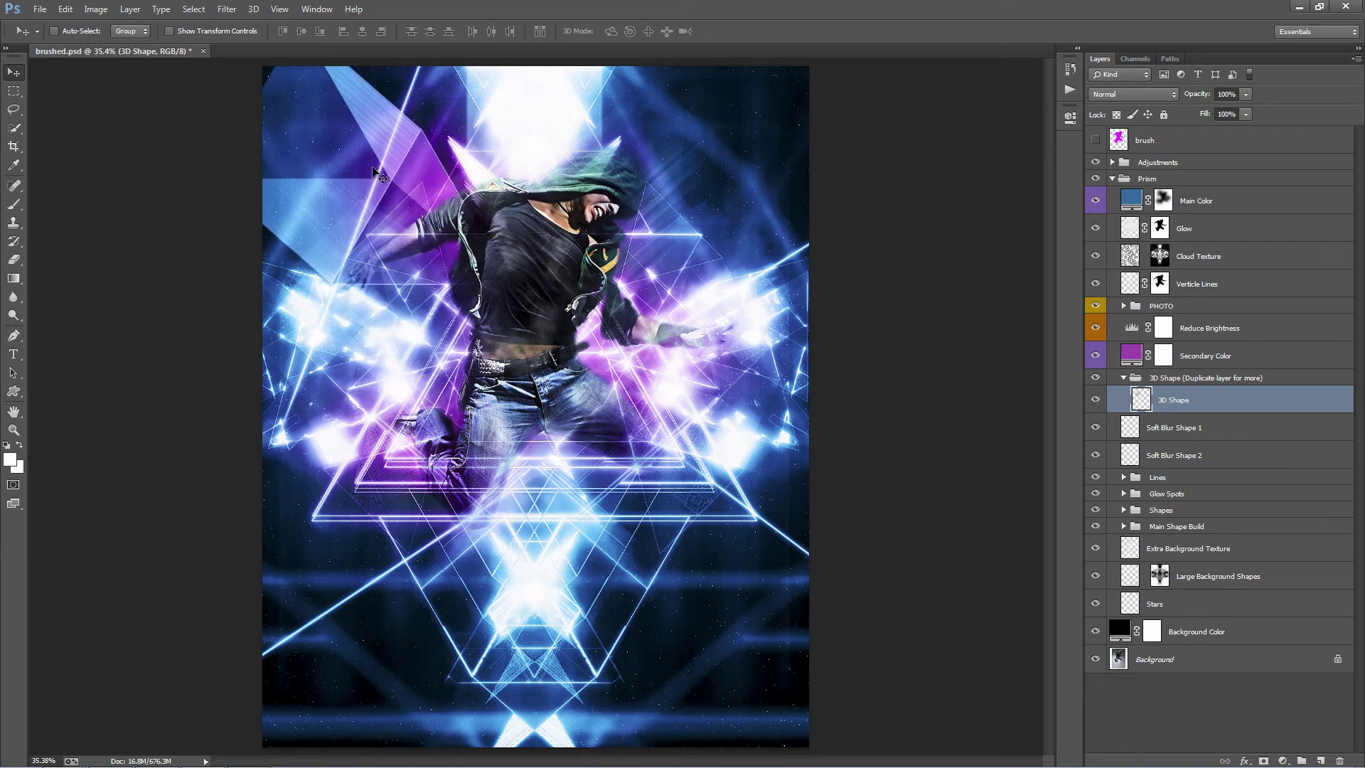
{"action": "left_click_drag", "start_coordinate": [375, 172], "coordinate": [634, 479]}
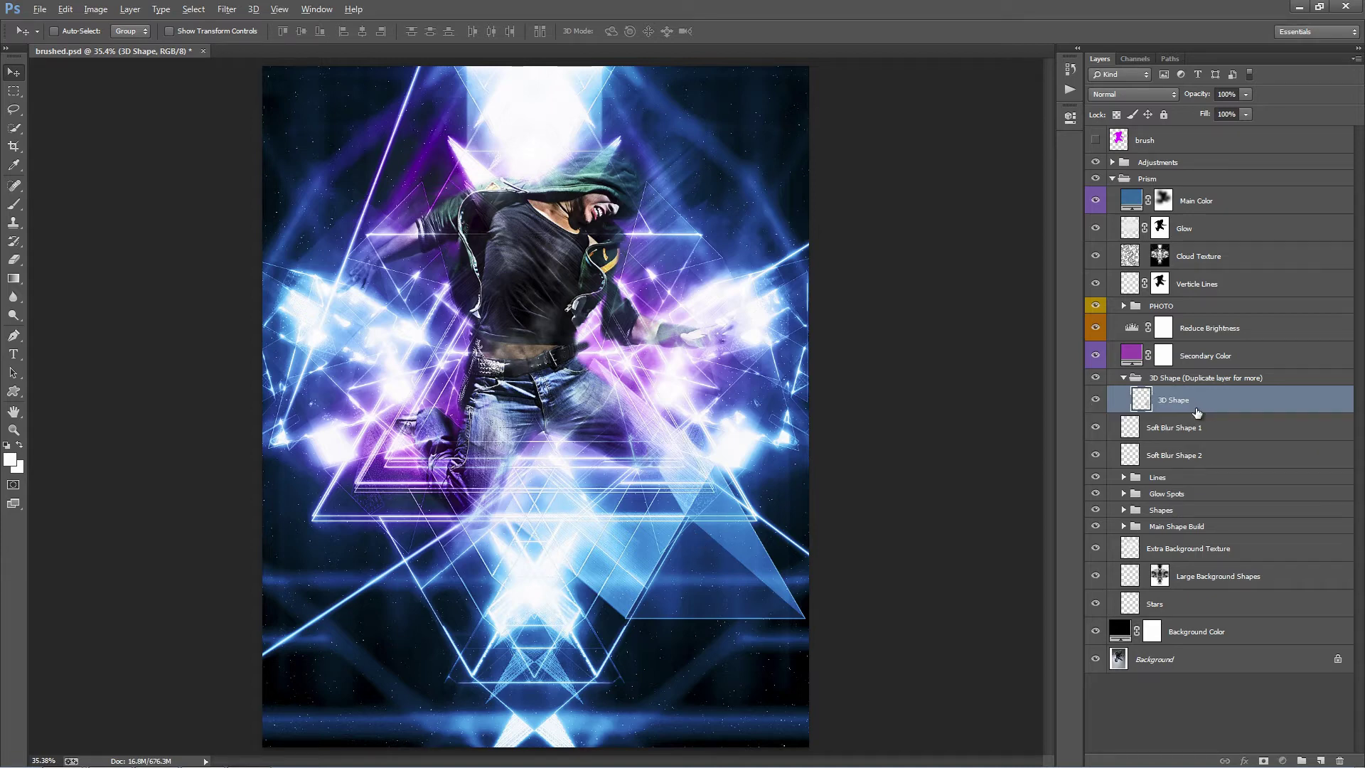
Duplicate the 3D Shape layer, flip the copy horizontally and align it at the lower left, mirroring the original
{"action": "key", "text": "ctrl+j"}
{"action": "left_click_drag", "start_coordinate": [837, 402], "coordinate": [534, 379]}
{"action": "key", "text": "alt+e"}
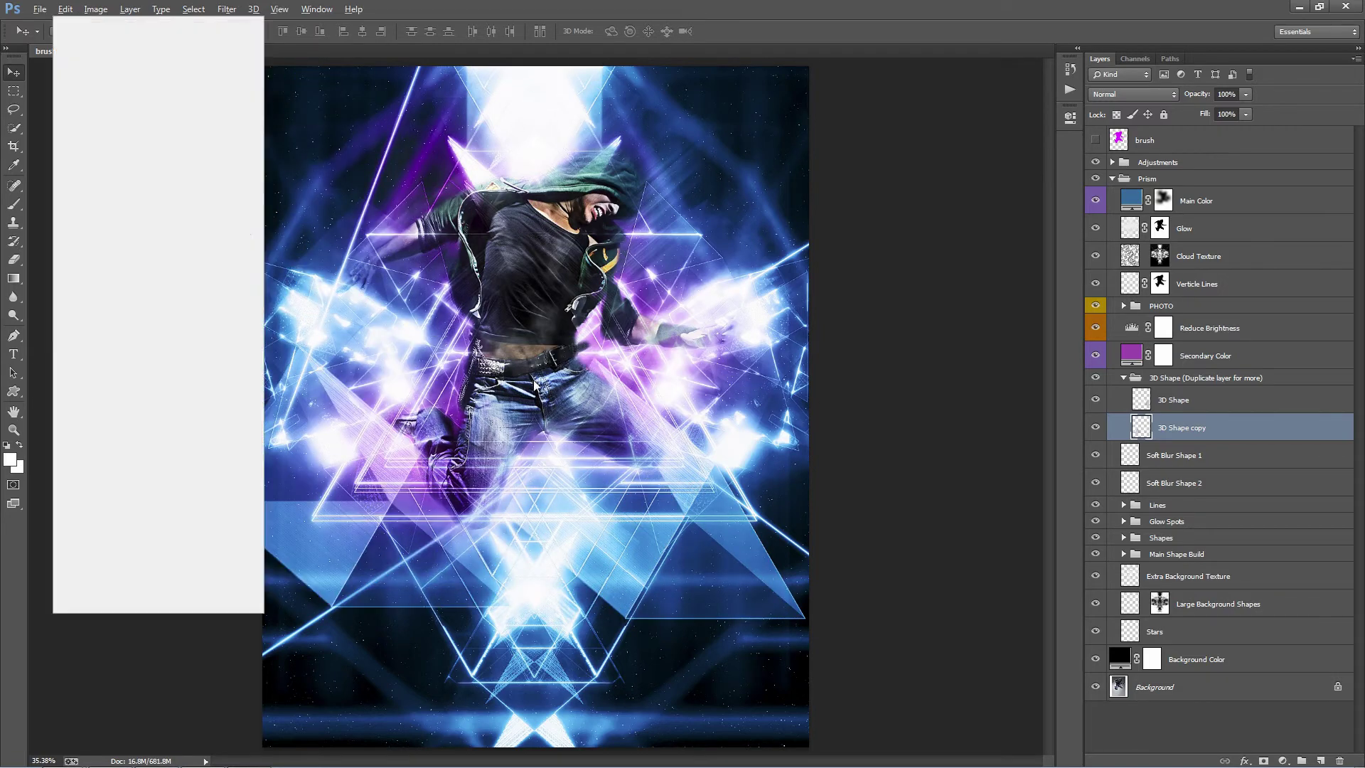
{"action": "key", "text": "a"}
{"action": "key", "text": "h"}
{"action": "left_click_drag", "start_coordinate": [638, 347], "coordinate": [680, 341]}
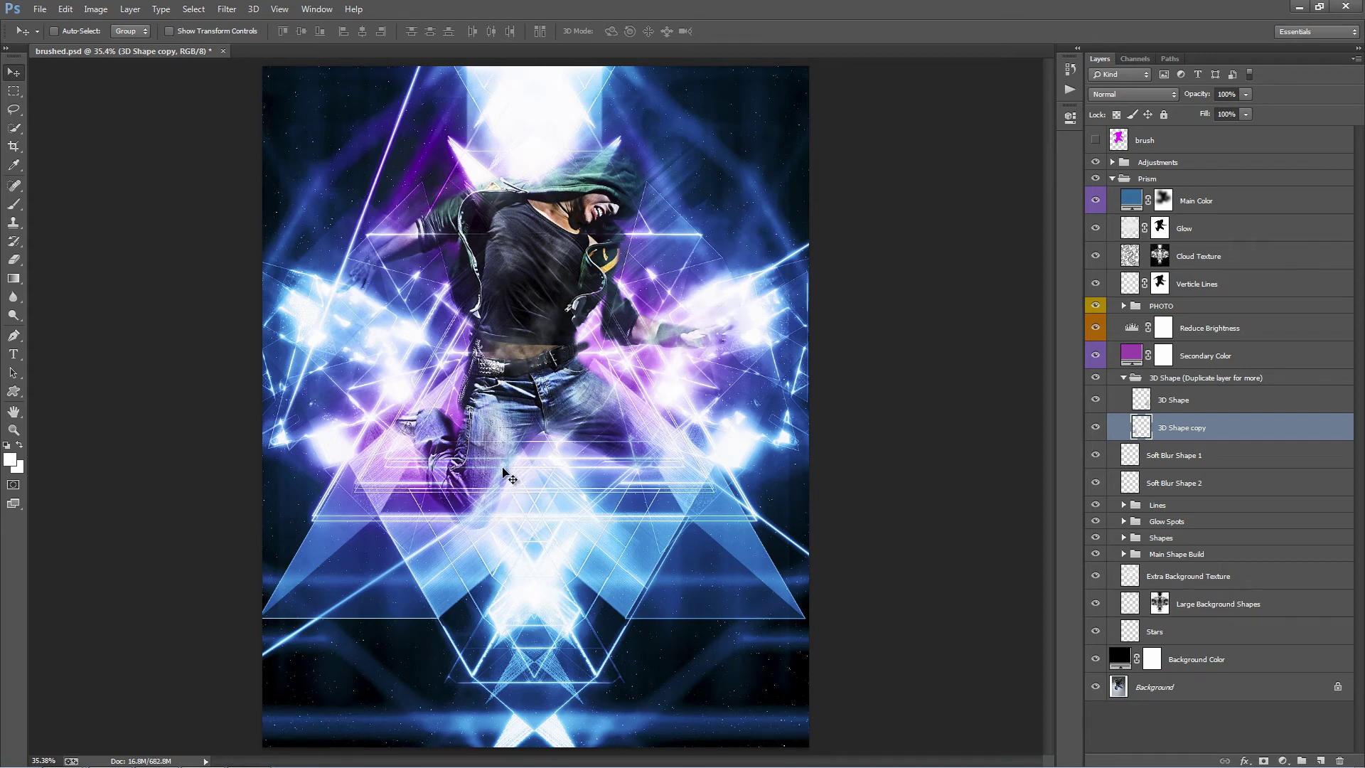
Scale the 3D Shape copy down slightly, then hide both 3D shape layers and collapse their group
{"action": "key", "text": "ctrl+t"}
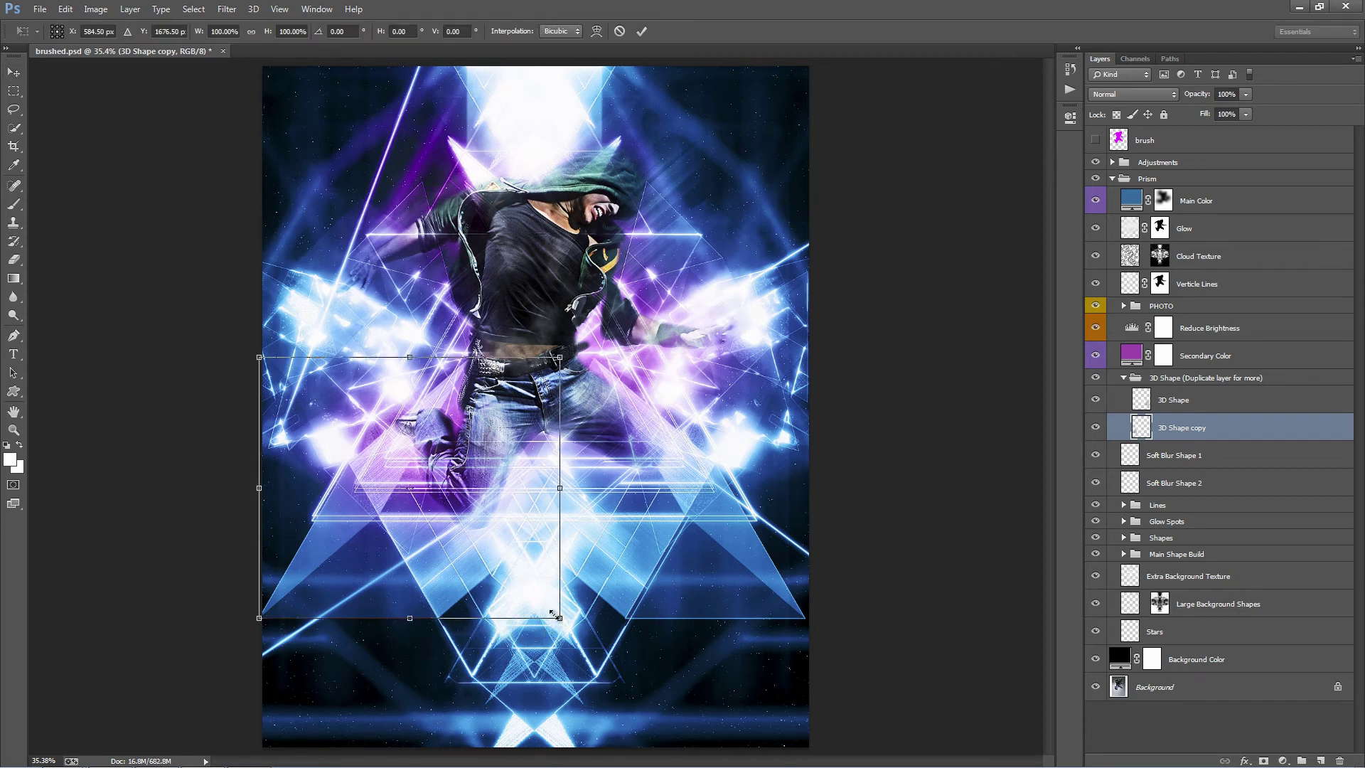
{"action": "left_click_drag", "start_coordinate": [559, 629], "coordinate": [507, 592]}
{"action": "key", "text": "Return"}
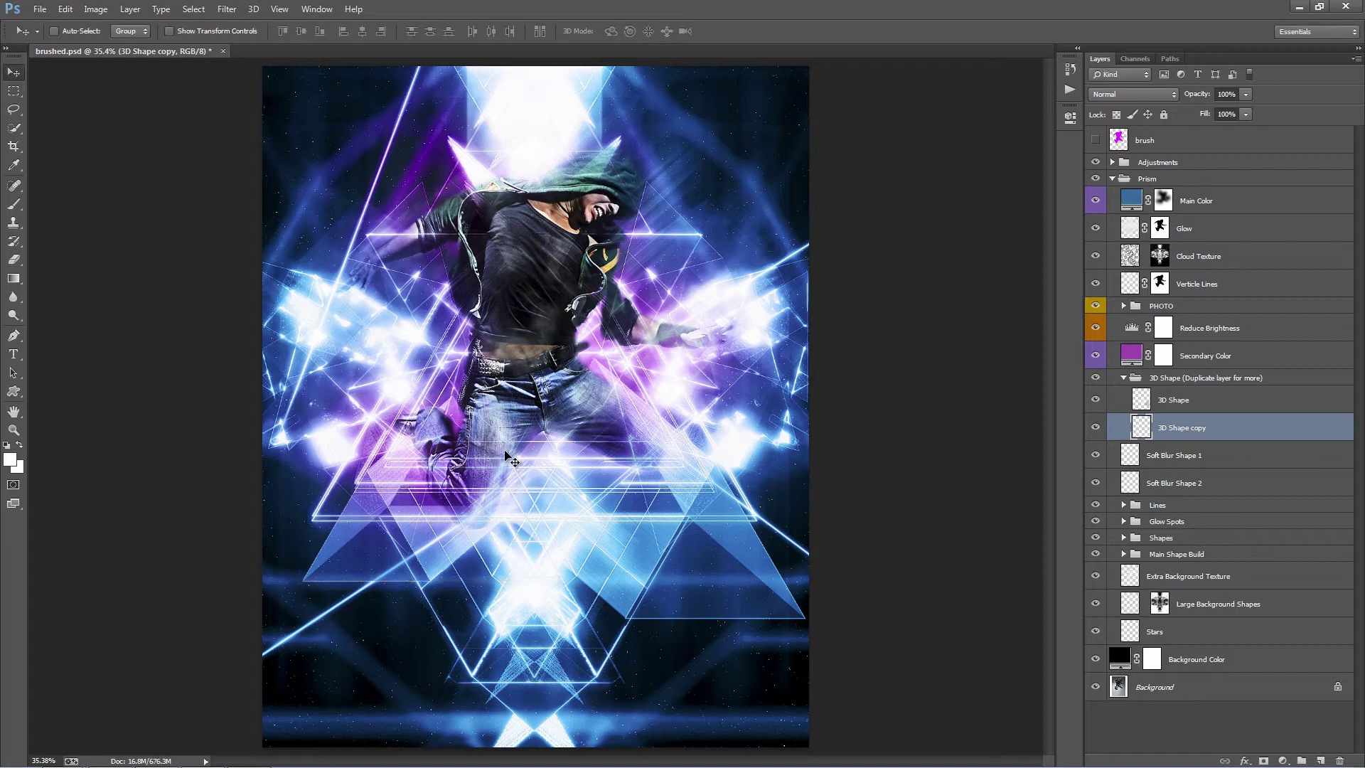
{"action": "left_click", "coordinate": [1137, 377]}
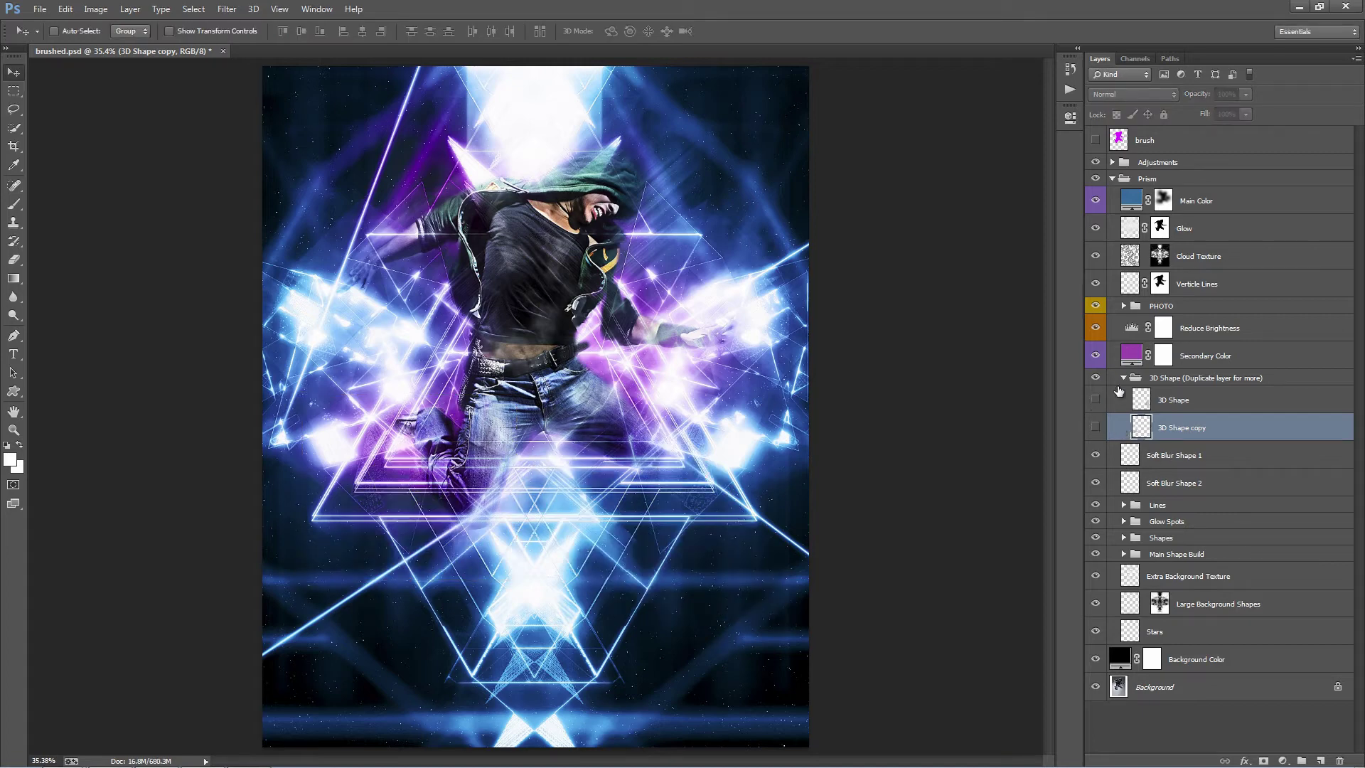
{"action": "left_click", "coordinate": [1123, 377]}
Preview the artwork without the Soft Blur Shape 1 and 2 layers, and reposition Soft Blur Shape 1 slightly
{"action": "left_click", "coordinate": [1211, 403]}
{"action": "left_click", "coordinate": [1203, 427], "text": "shift"}
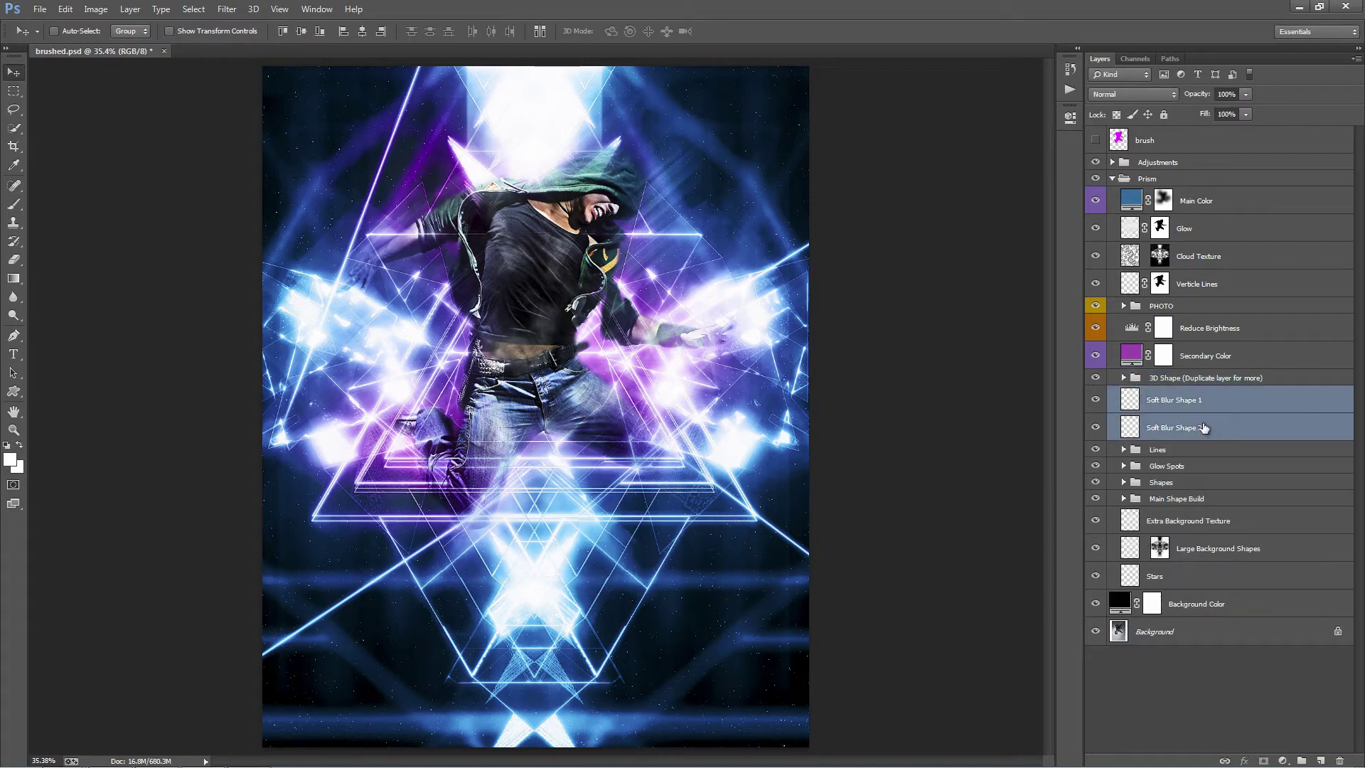
{"action": "left_click", "coordinate": [1096, 427]}
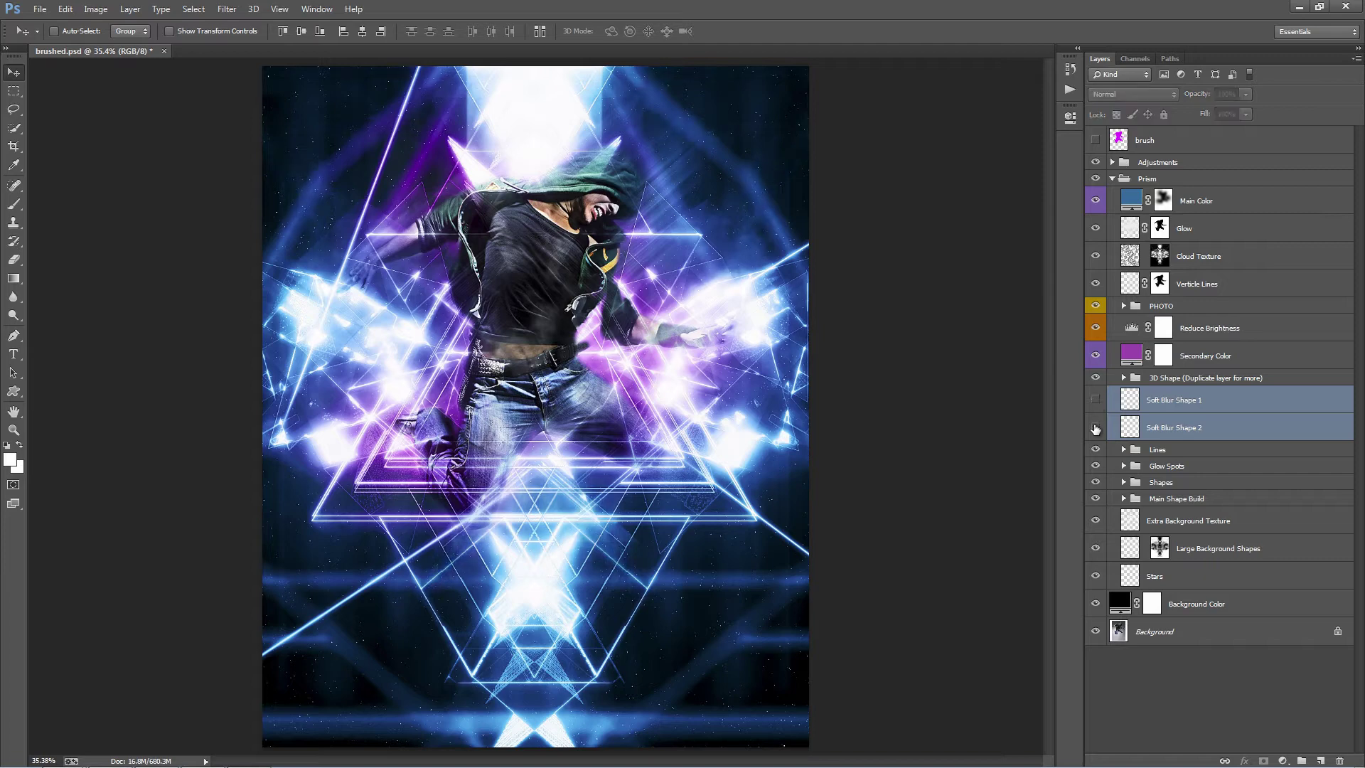
{"action": "left_click_drag", "start_coordinate": [1096, 427], "coordinate": [1094, 399]}
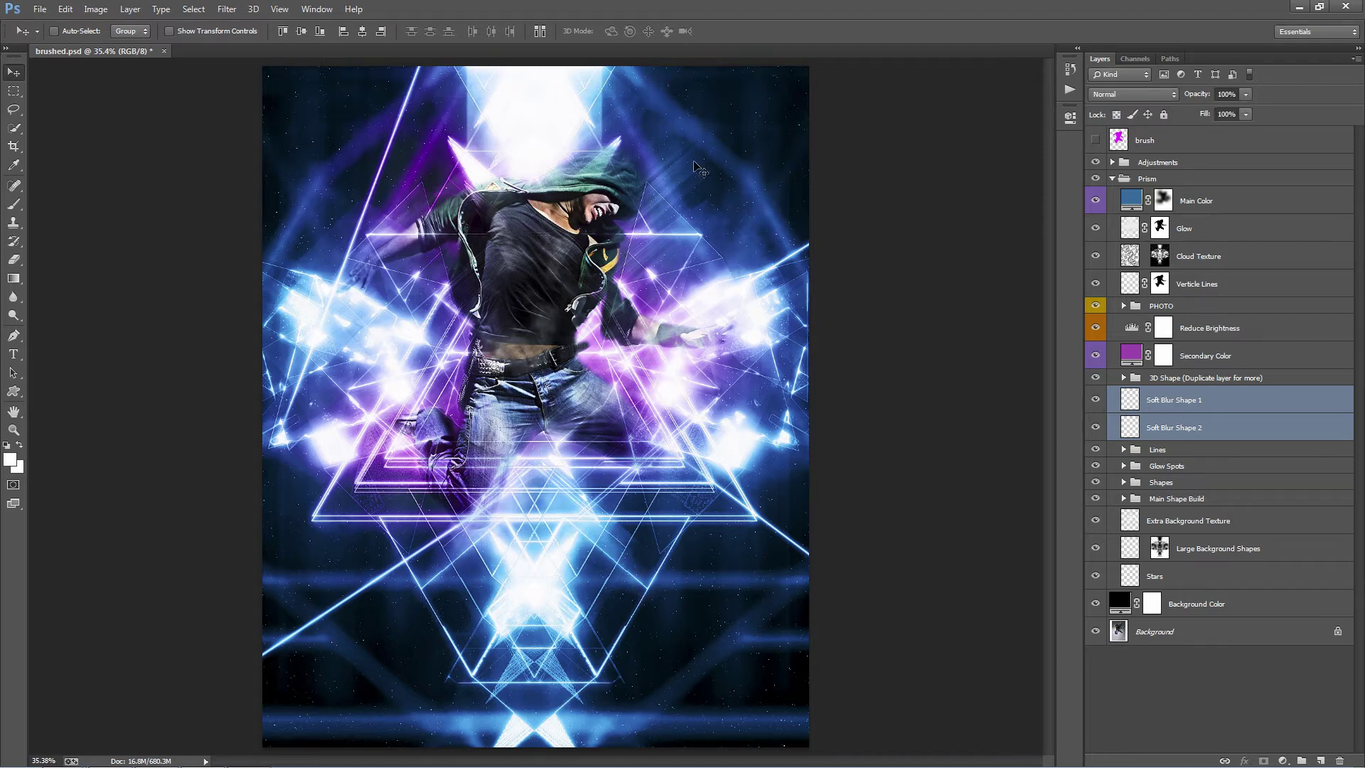
{"action": "left_click", "coordinate": [1207, 403]}
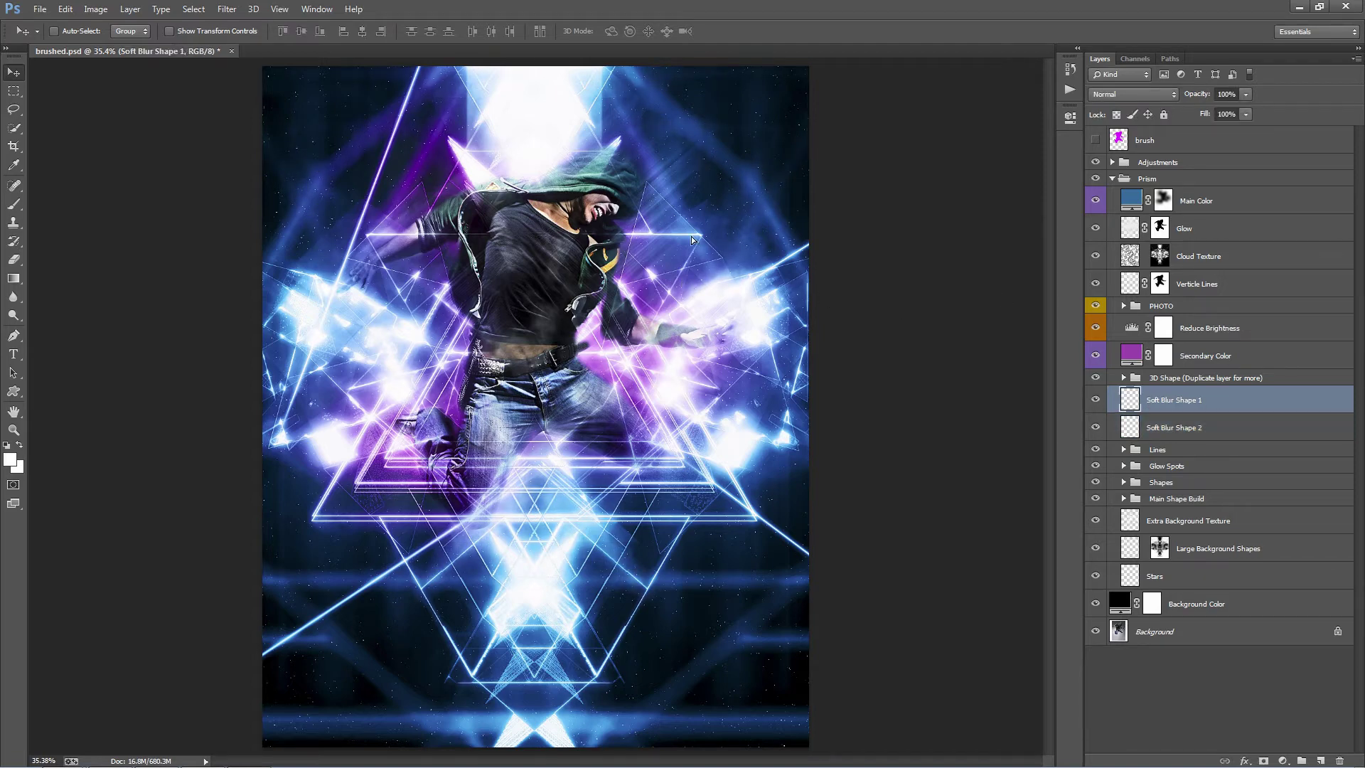
{"action": "left_click_drag", "start_coordinate": [691, 240], "coordinate": [687, 269]}
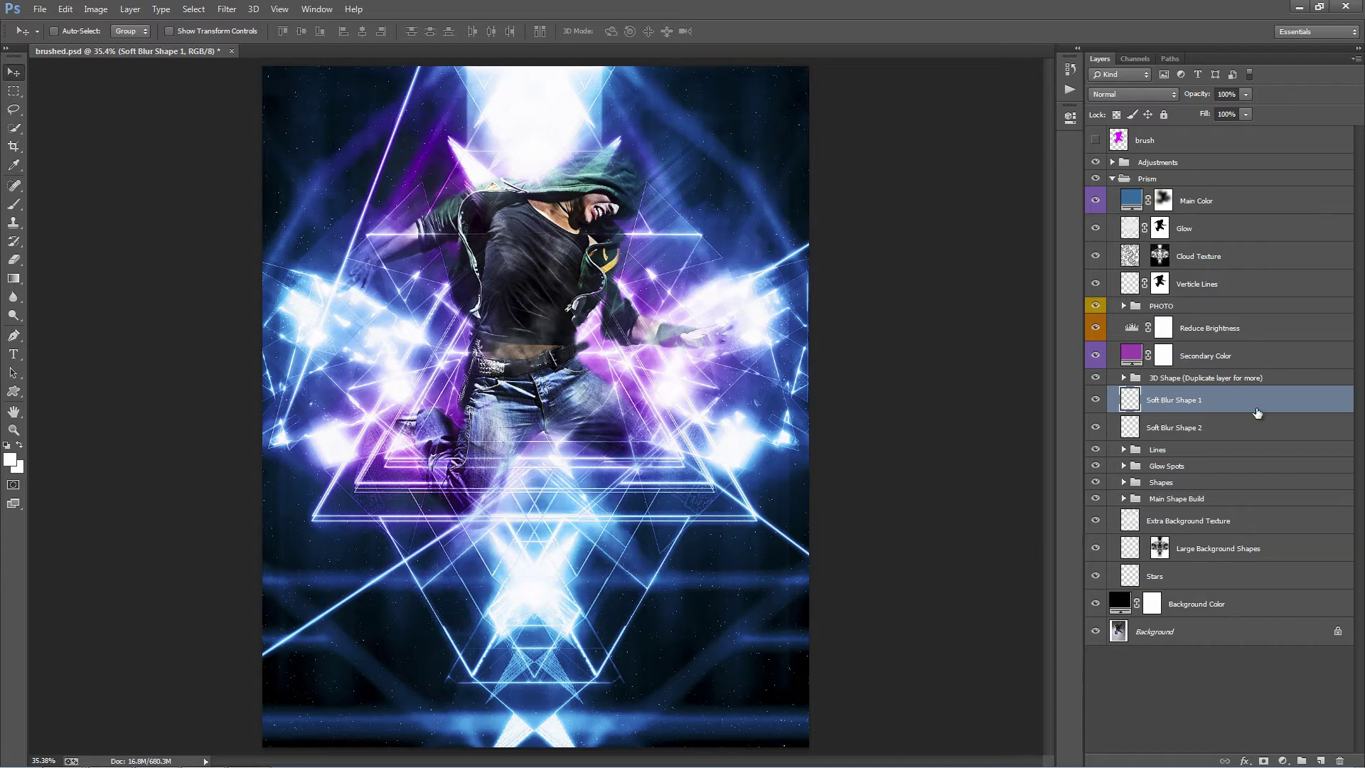
Compare the artwork with and without the Lines group and look through the layers of the Adjustments group
{"action": "left_click", "coordinate": [1235, 427]}
{"action": "left_click", "coordinate": [1215, 449]}
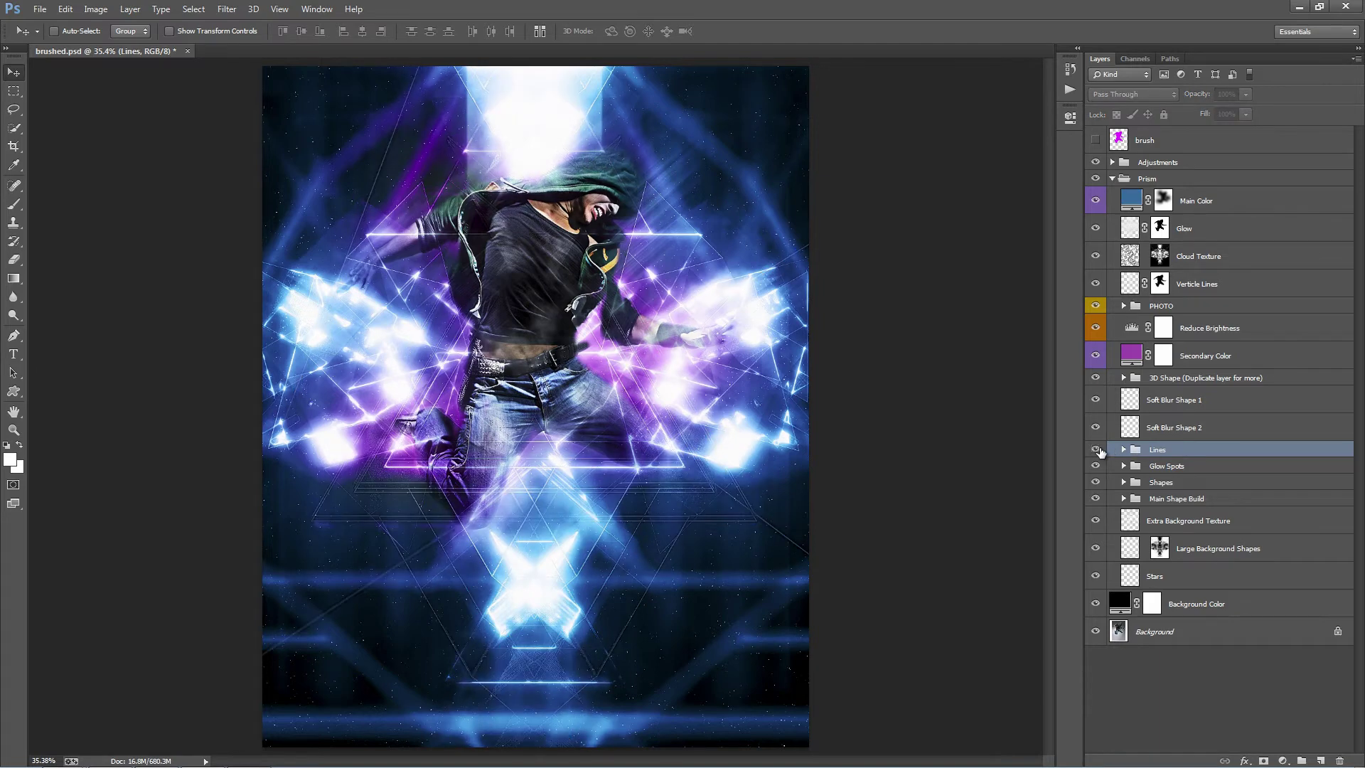
{"action": "left_click", "coordinate": [1099, 450]}
{"action": "left_click", "coordinate": [1099, 451]}
{"action": "left_click", "coordinate": [1099, 451]}
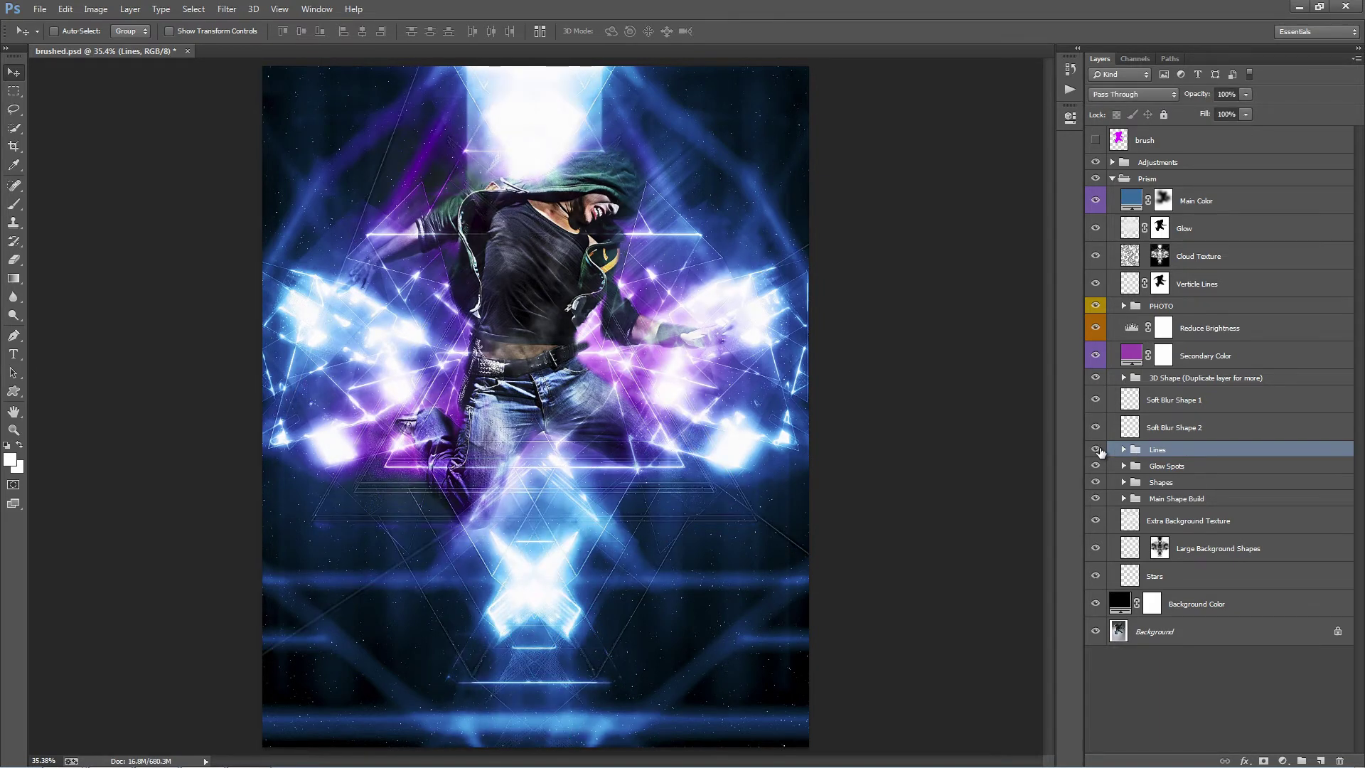
{"action": "left_click", "coordinate": [1113, 163]}
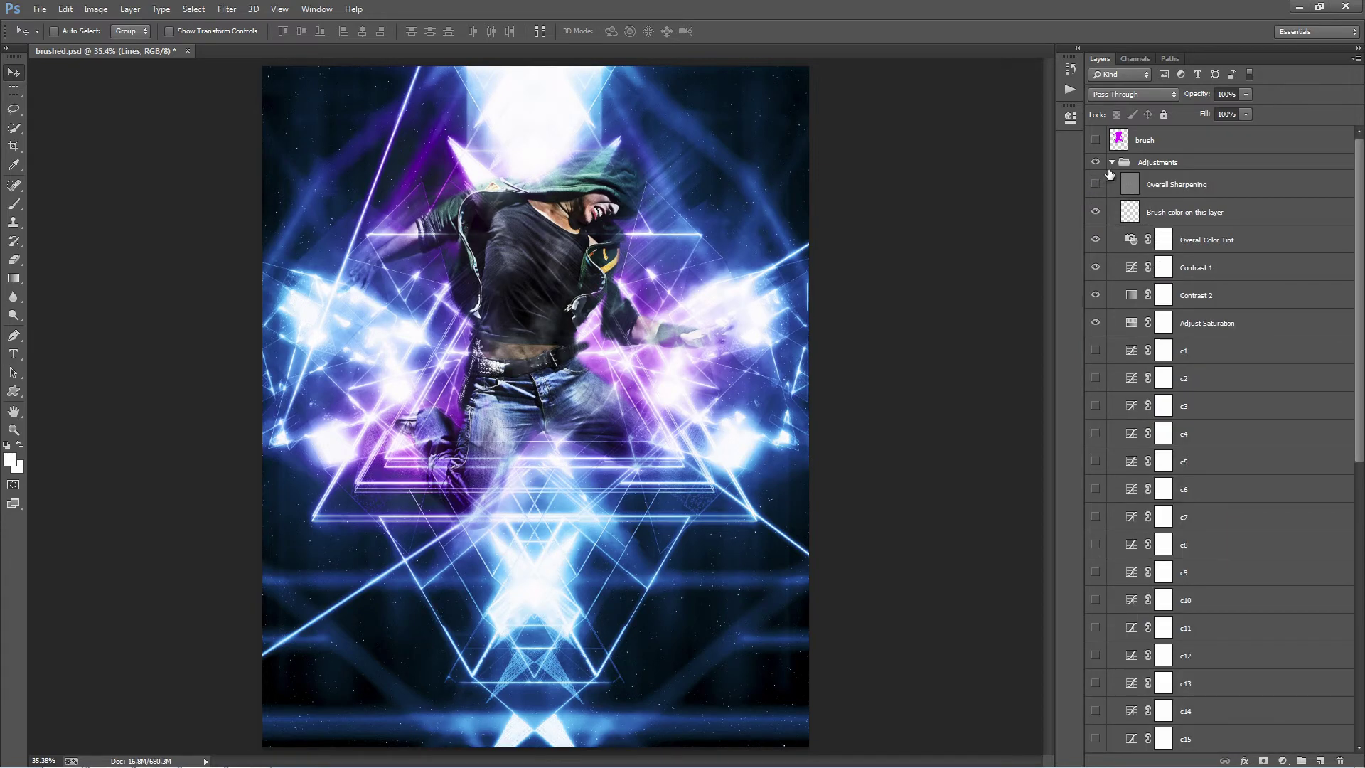
{"action": "left_click", "coordinate": [1111, 163]}
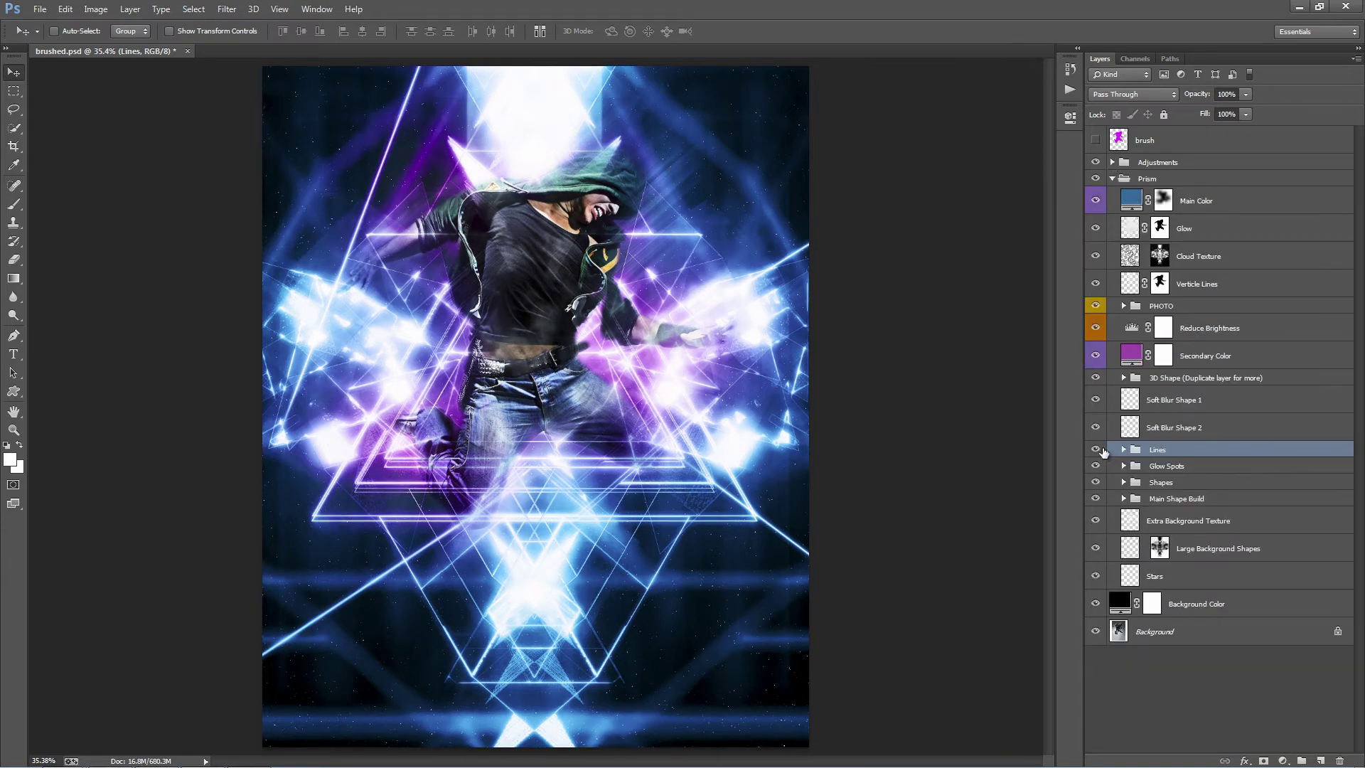
Hide the Glow Spots, Shapes and Main Shape Build groups while keeping the Lines group visible
{"action": "left_click", "coordinate": [1096, 450]}
{"action": "left_click", "coordinate": [1095, 450]}
{"action": "left_click_drag", "start_coordinate": [1096, 450], "coordinate": [1096, 499]}
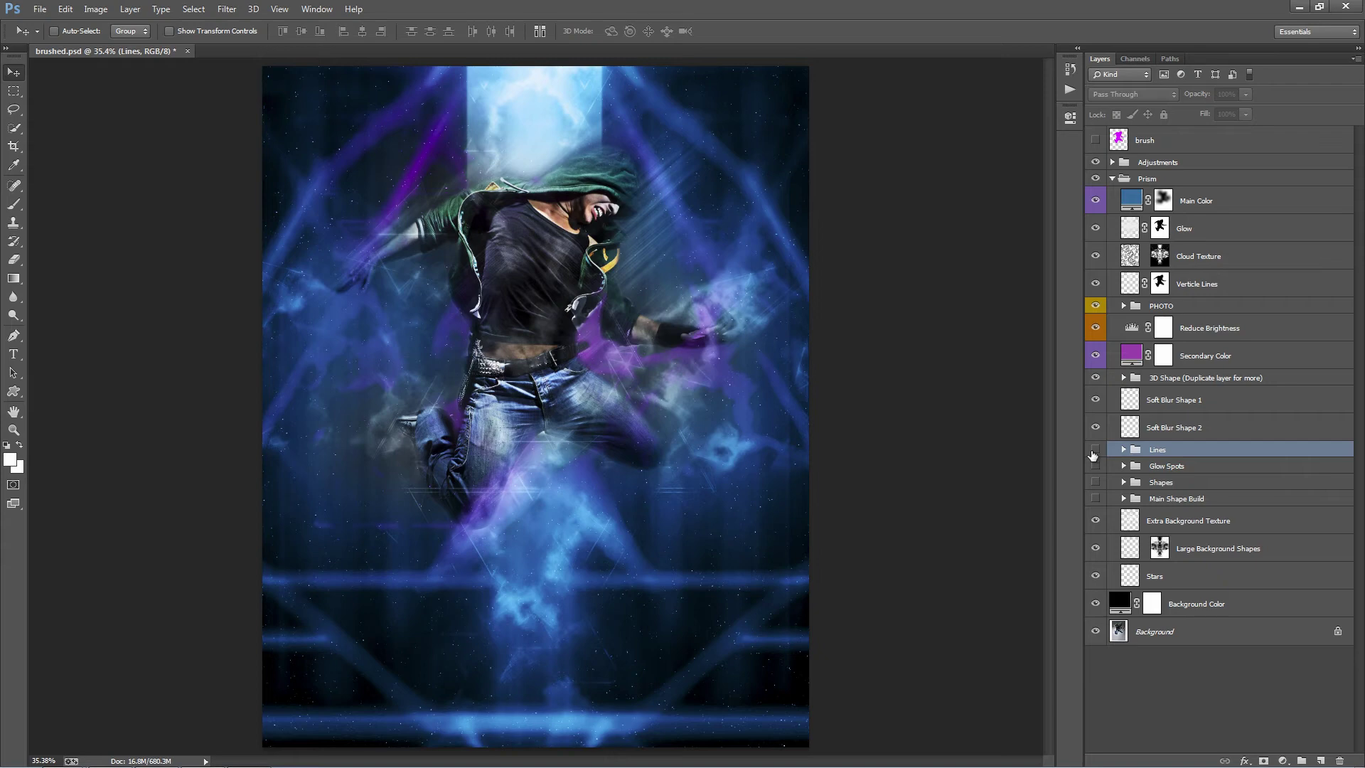
{"action": "left_click", "coordinate": [1095, 450]}
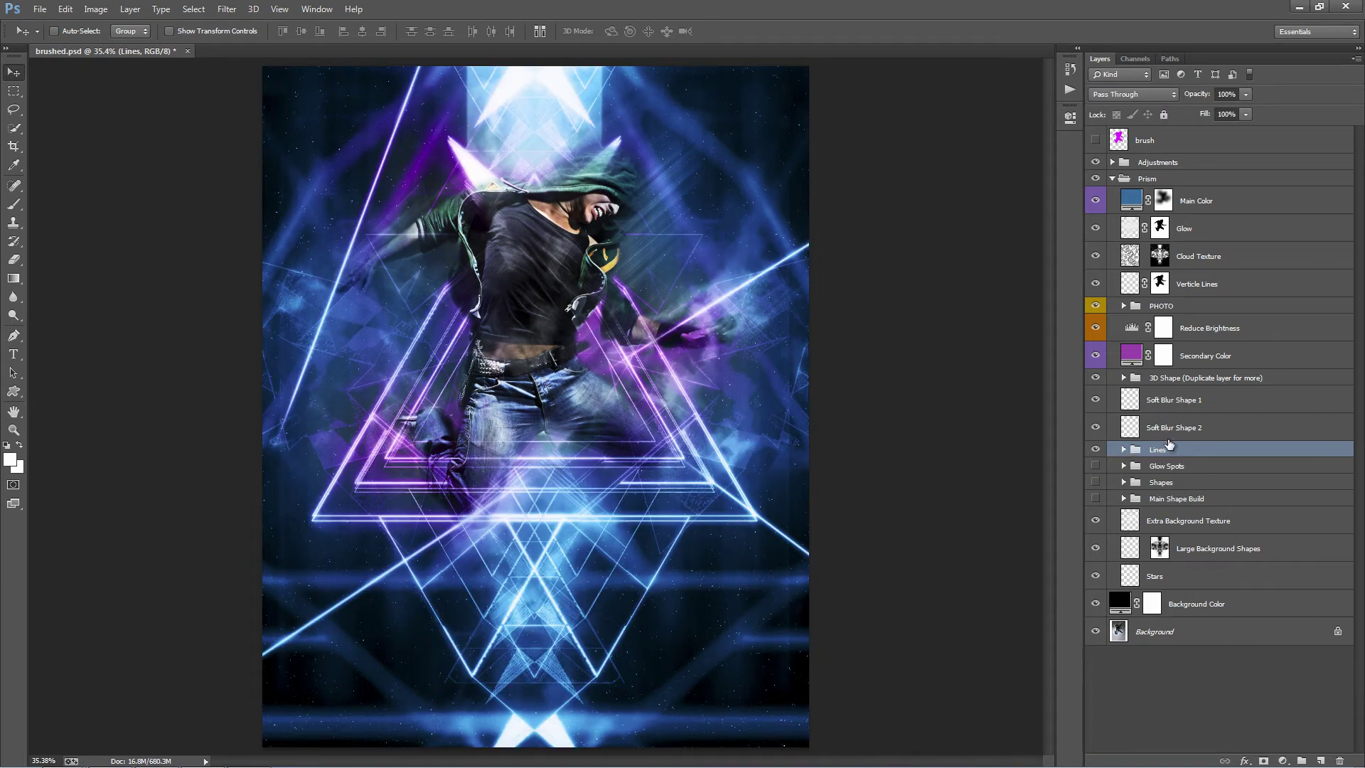
Expand the Lines group and move the l1 line layer to the upper-left area of the artwork, above the dancer's outstretched arm
{"action": "left_click", "coordinate": [1124, 450]}
{"action": "scroll", "coordinate": [1199, 416], "scroll_direction": "down", "scroll_amount": 3}
{"action": "left_click", "coordinate": [1183, 388]}
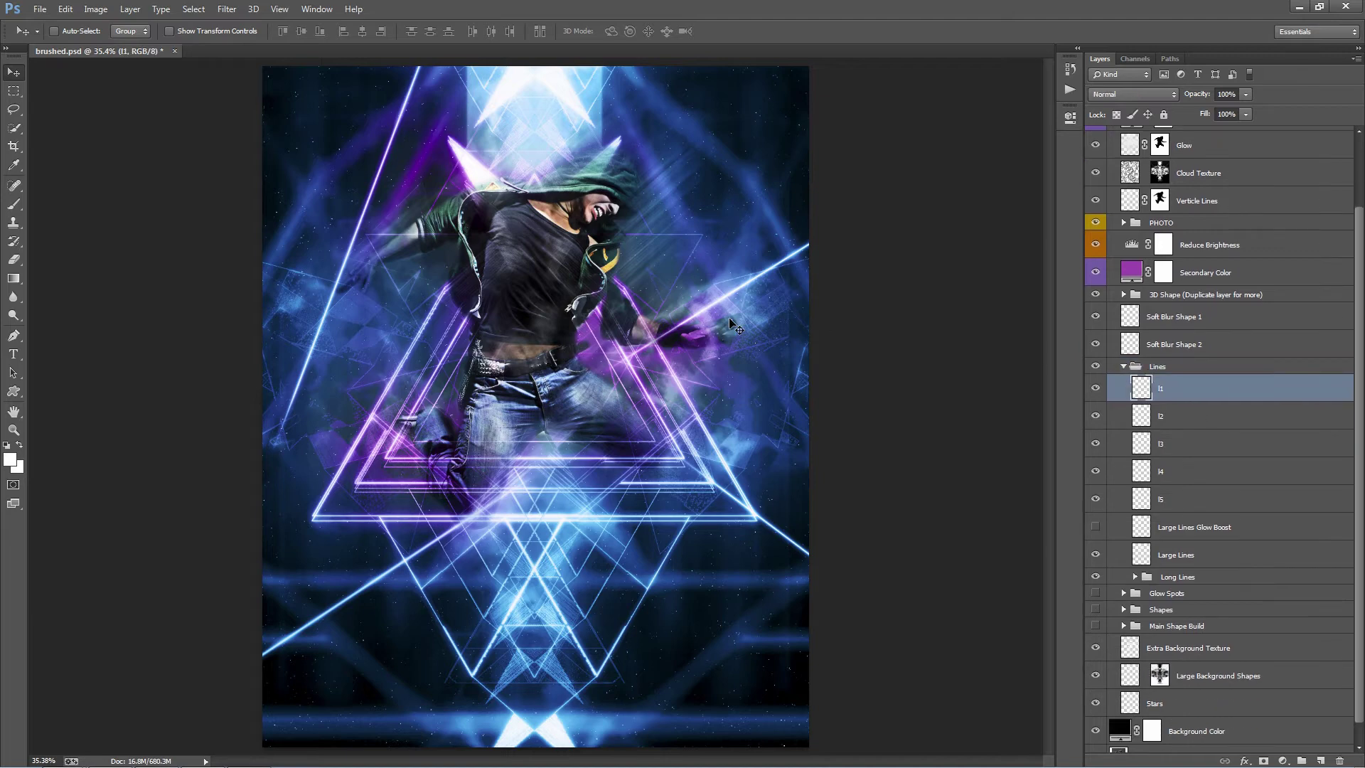
{"action": "left_click_drag", "start_coordinate": [728, 317], "coordinate": [739, 223]}
{"action": "left_click_drag", "start_coordinate": [791, 242], "coordinate": [498, 248]}
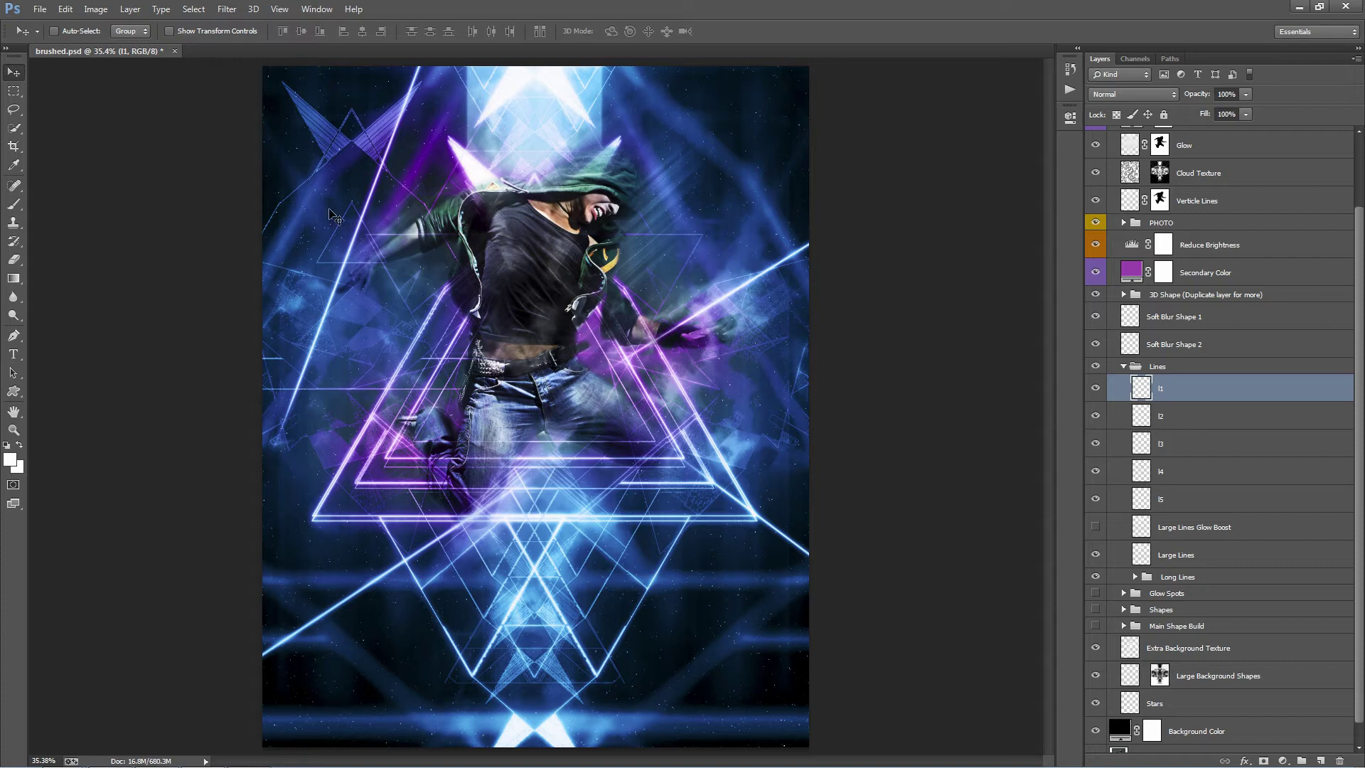
{"action": "left_click_drag", "start_coordinate": [331, 186], "coordinate": [333, 184]}
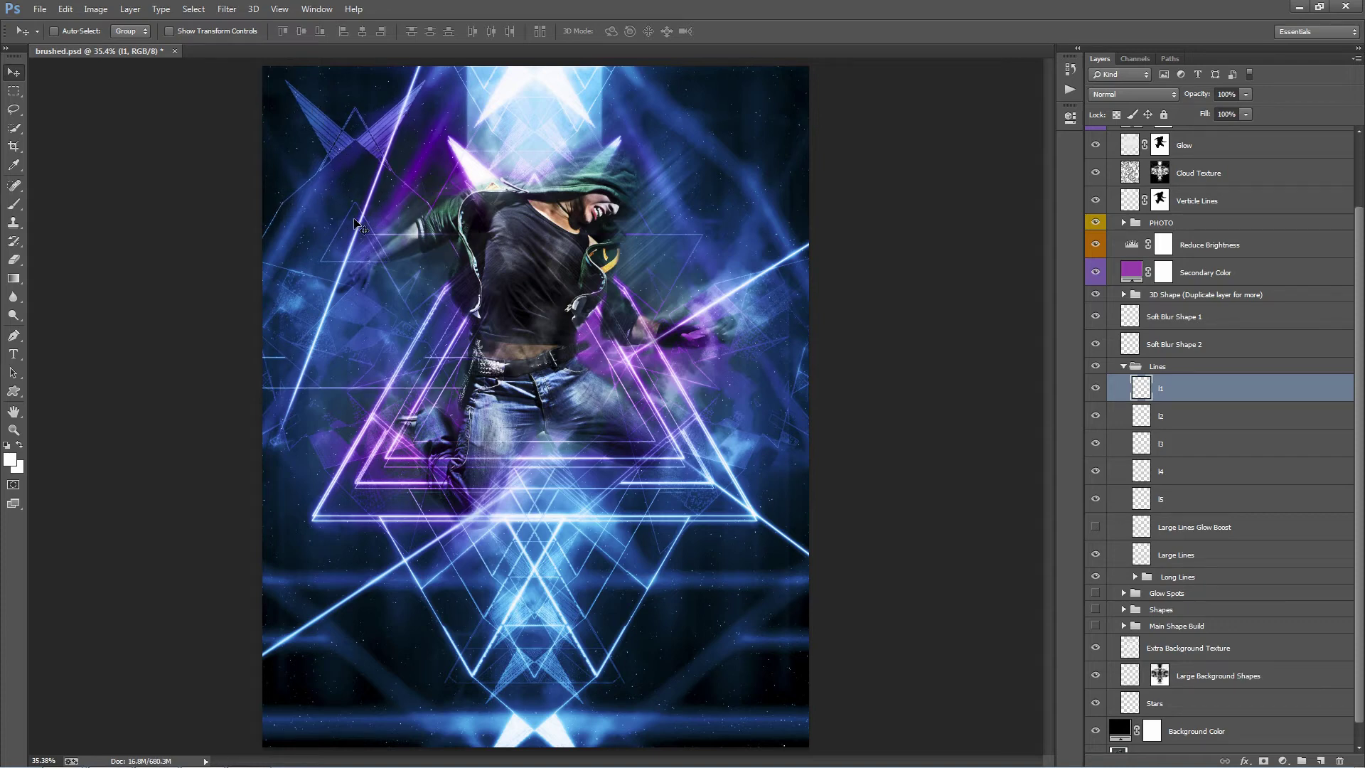
{"action": "left_click_drag", "start_coordinate": [359, 202], "coordinate": [415, 193]}
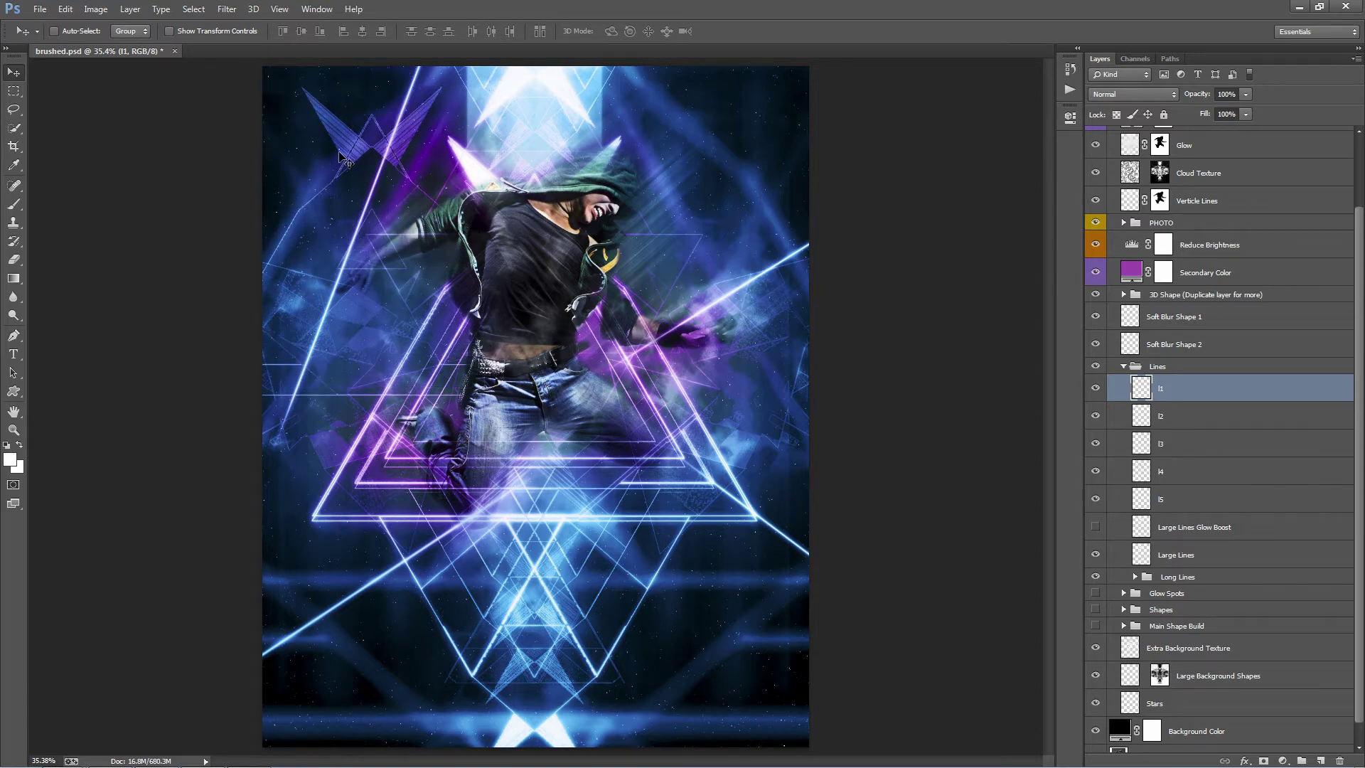
Move the l1 line layer back behind the dancer and try shifting the l3 and Large Lines layers
{"action": "left_click_drag", "start_coordinate": [340, 155], "coordinate": [518, 348]}
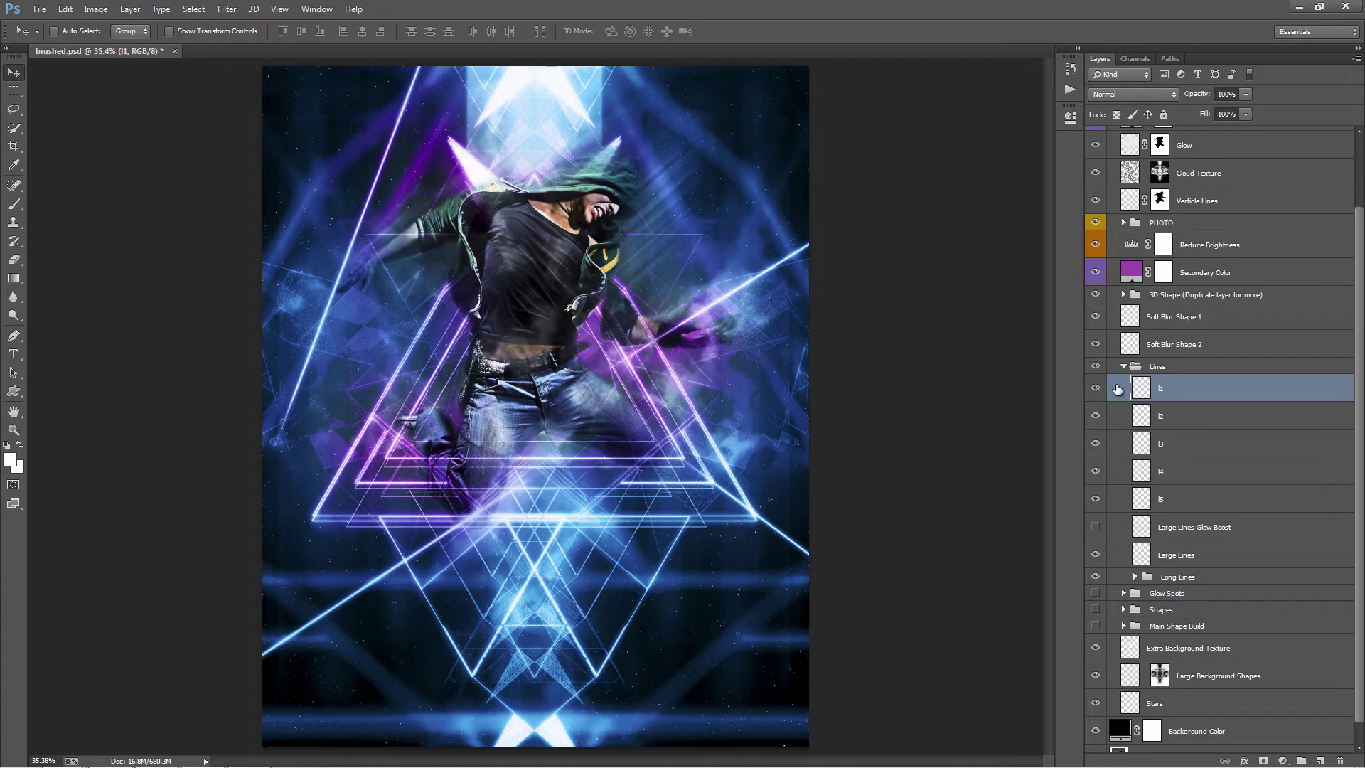
{"action": "left_click", "coordinate": [1155, 444]}
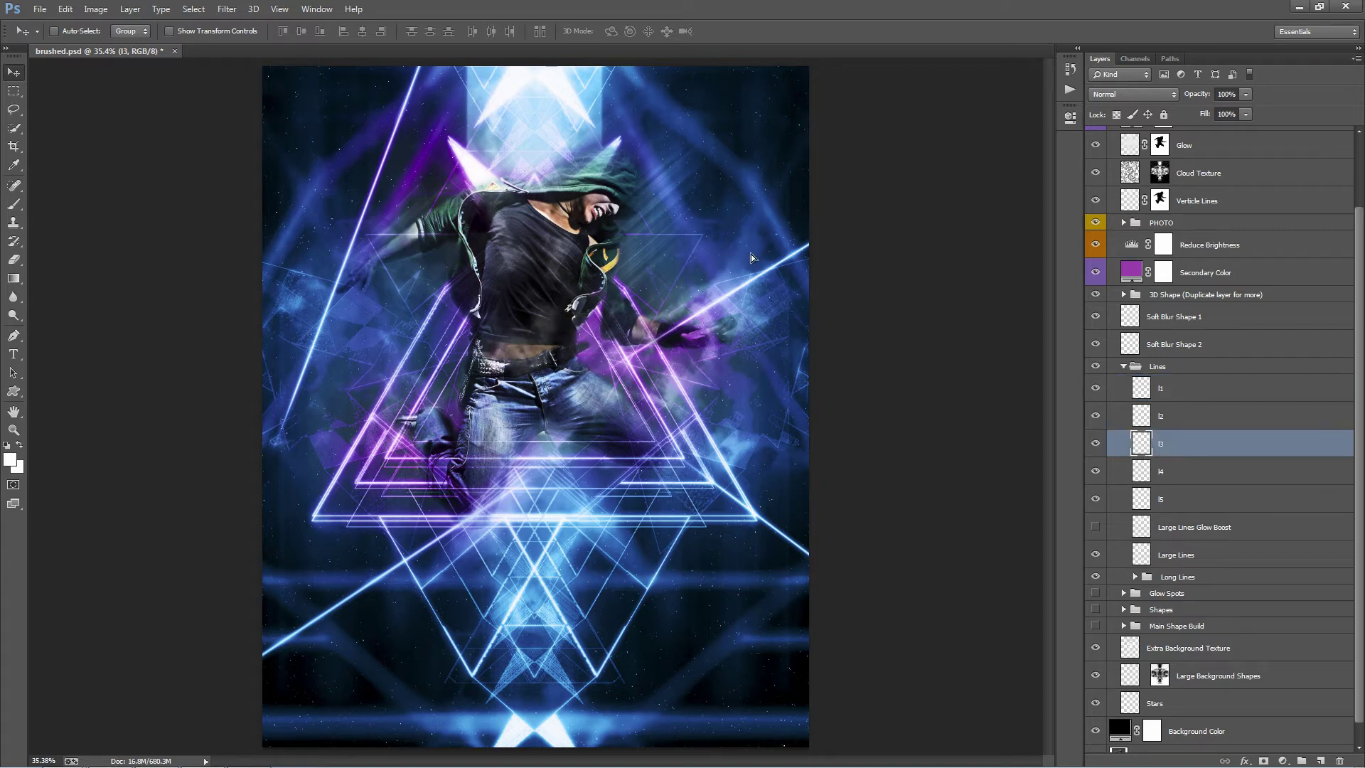
{"action": "mouse_move", "coordinate": [750, 254]}
{"action": "left_mouse_down"}
{"action": "mouse_move", "coordinate": [767, 232]}
{"action": "mouse_move", "coordinate": [847, 234]}
{"action": "mouse_move", "coordinate": [735, 229]}
{"action": "left_mouse_up"}
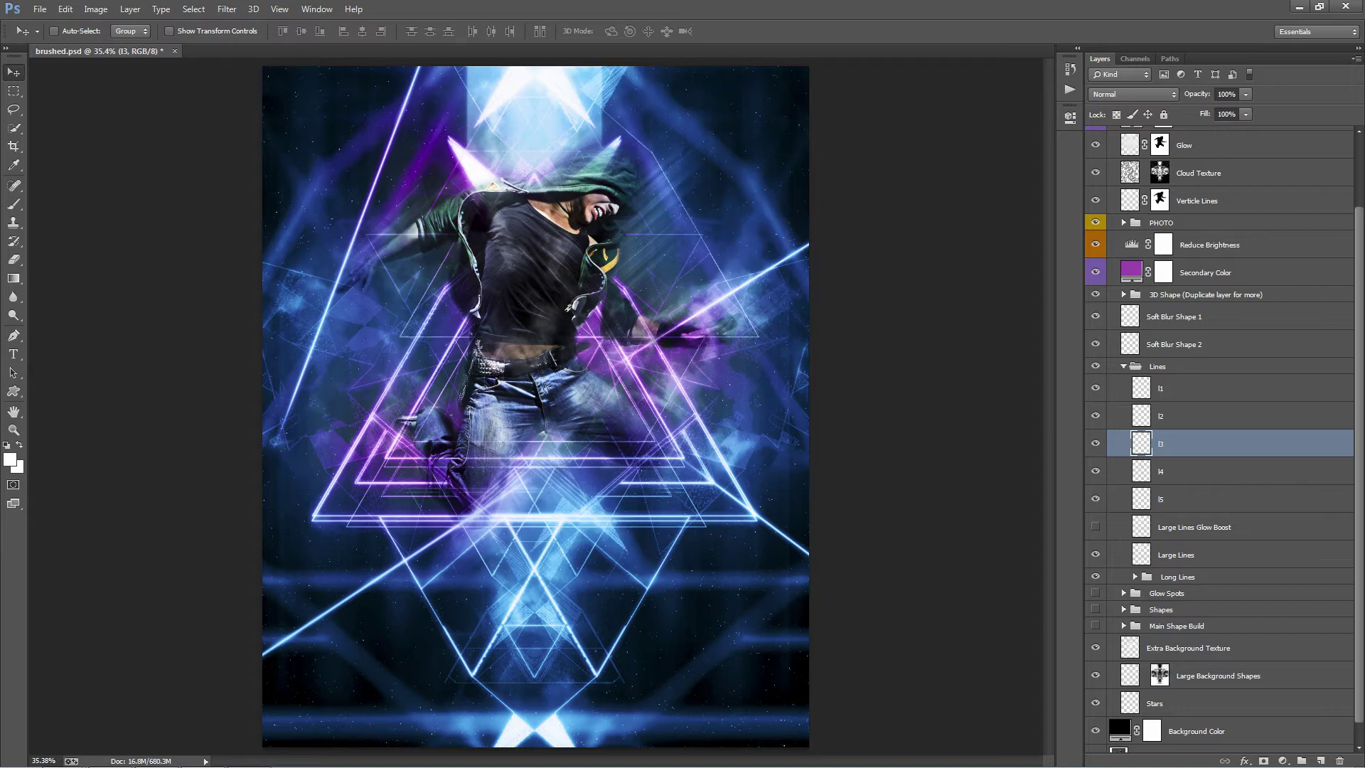
{"action": "left_click", "coordinate": [1221, 544]}
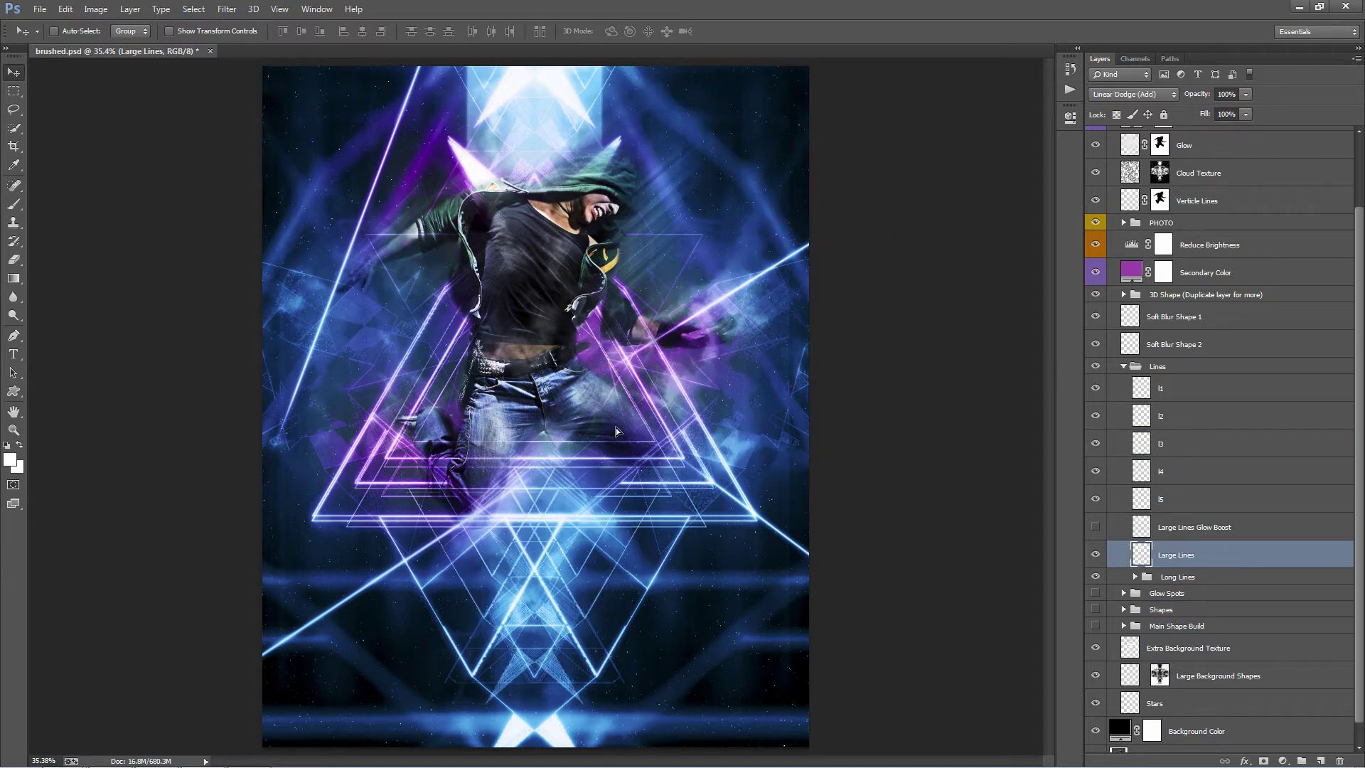
{"action": "left_click_drag", "start_coordinate": [616, 431], "coordinate": [632, 459]}
Show the Large Lines Glow Boost layer, compare the artwork with and without it, and collapse the Lines group
{"action": "left_click", "coordinate": [1211, 532]}
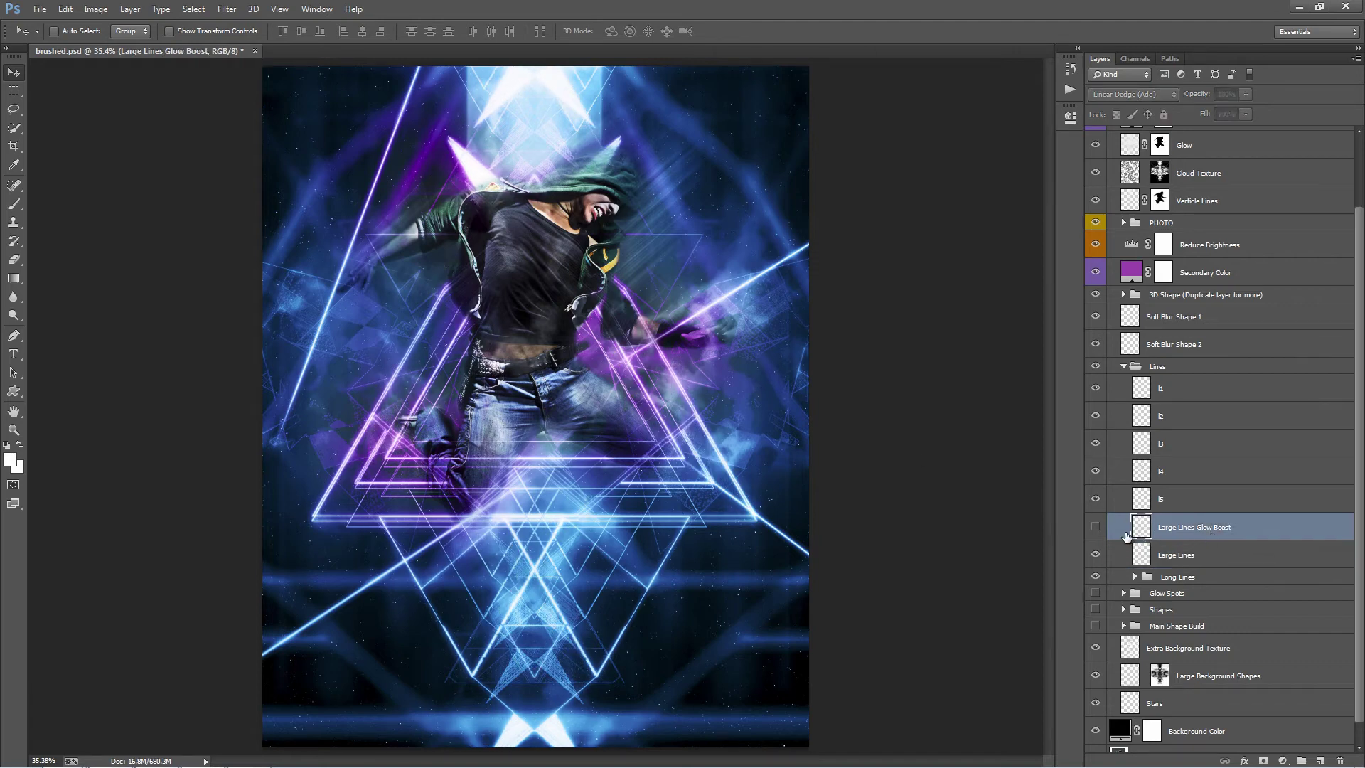
{"action": "left_click", "coordinate": [1093, 528]}
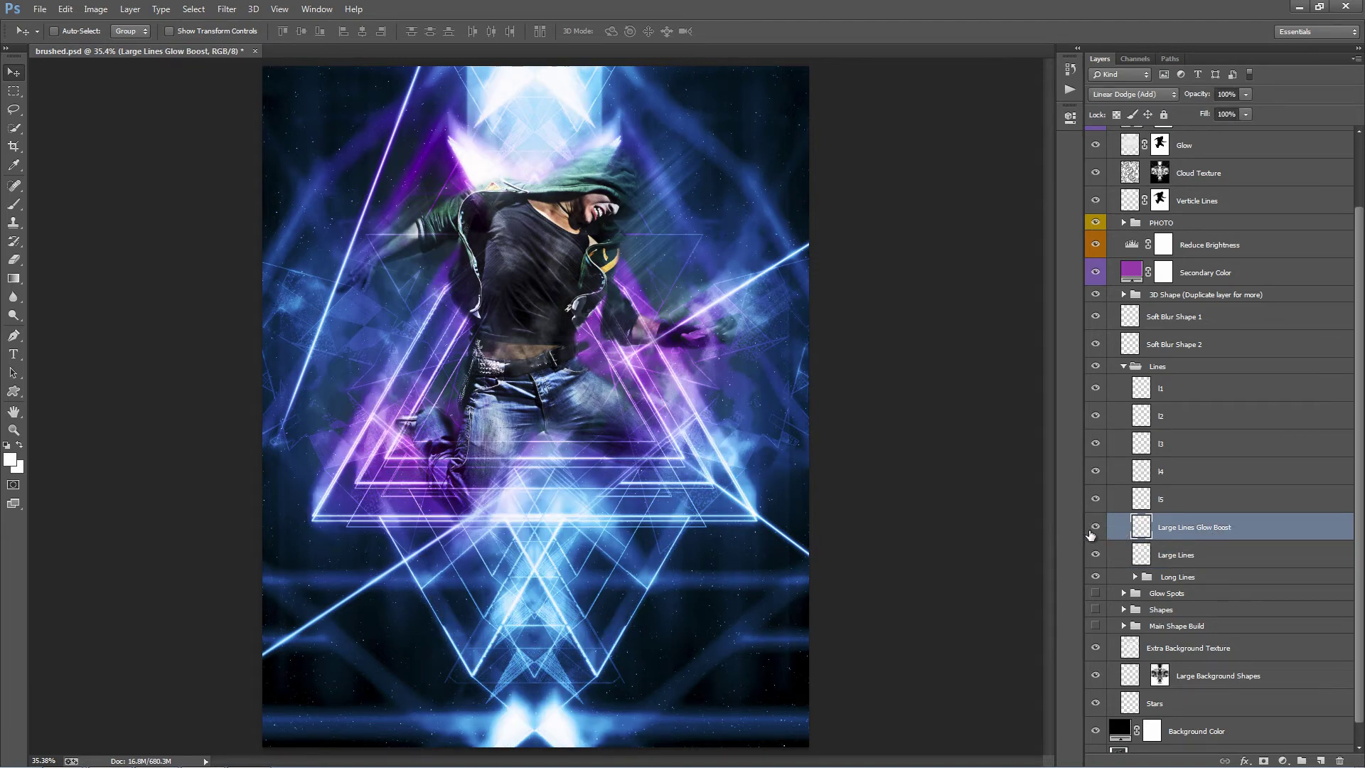
{"action": "left_click", "coordinate": [1093, 528]}
{"action": "left_click", "coordinate": [1092, 528]}
{"action": "left_click", "coordinate": [1095, 528]}
{"action": "left_click", "coordinate": [1095, 528]}
{"action": "left_click", "coordinate": [1123, 366]}
Show and expand the Glow Spots group, and preview the artwork without its gs1, gs2 and gs3 layers
{"action": "left_click", "coordinate": [1171, 469]}
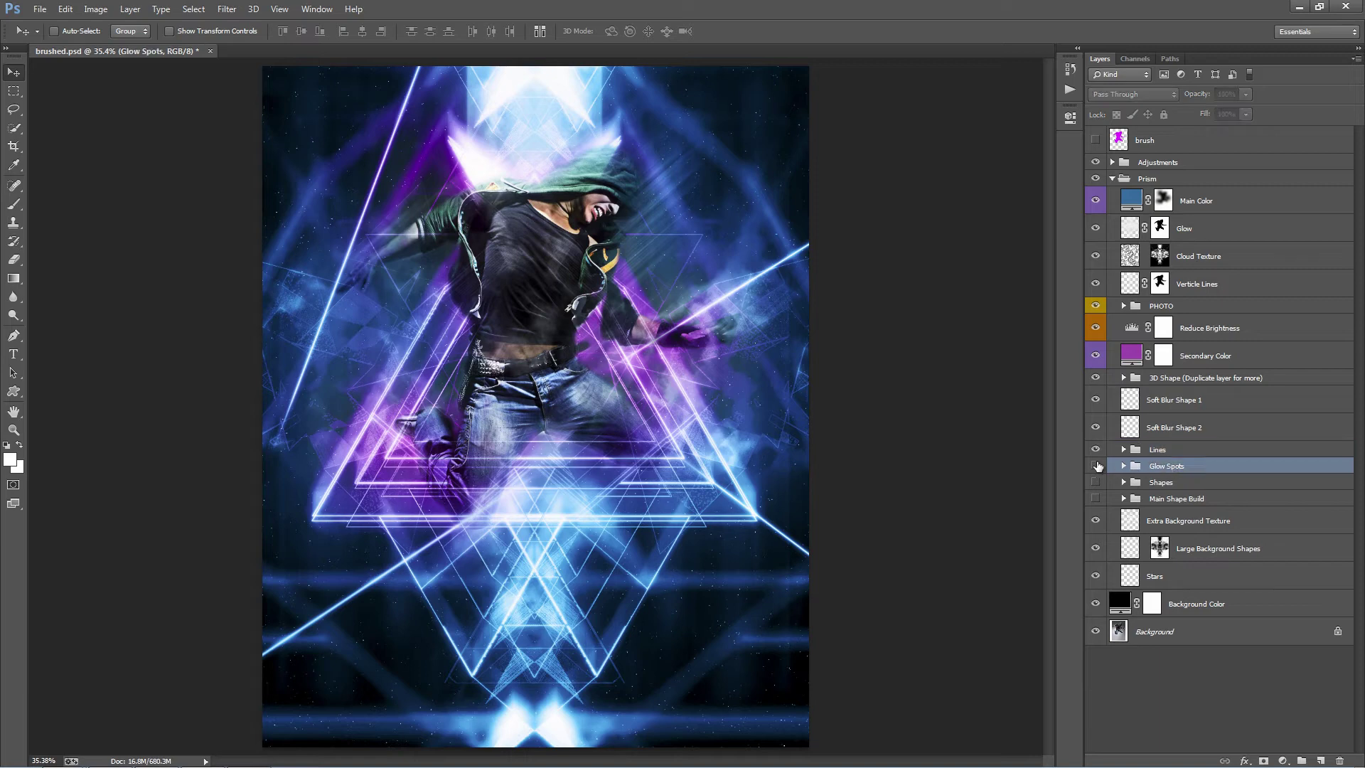
{"action": "left_click", "coordinate": [1095, 466]}
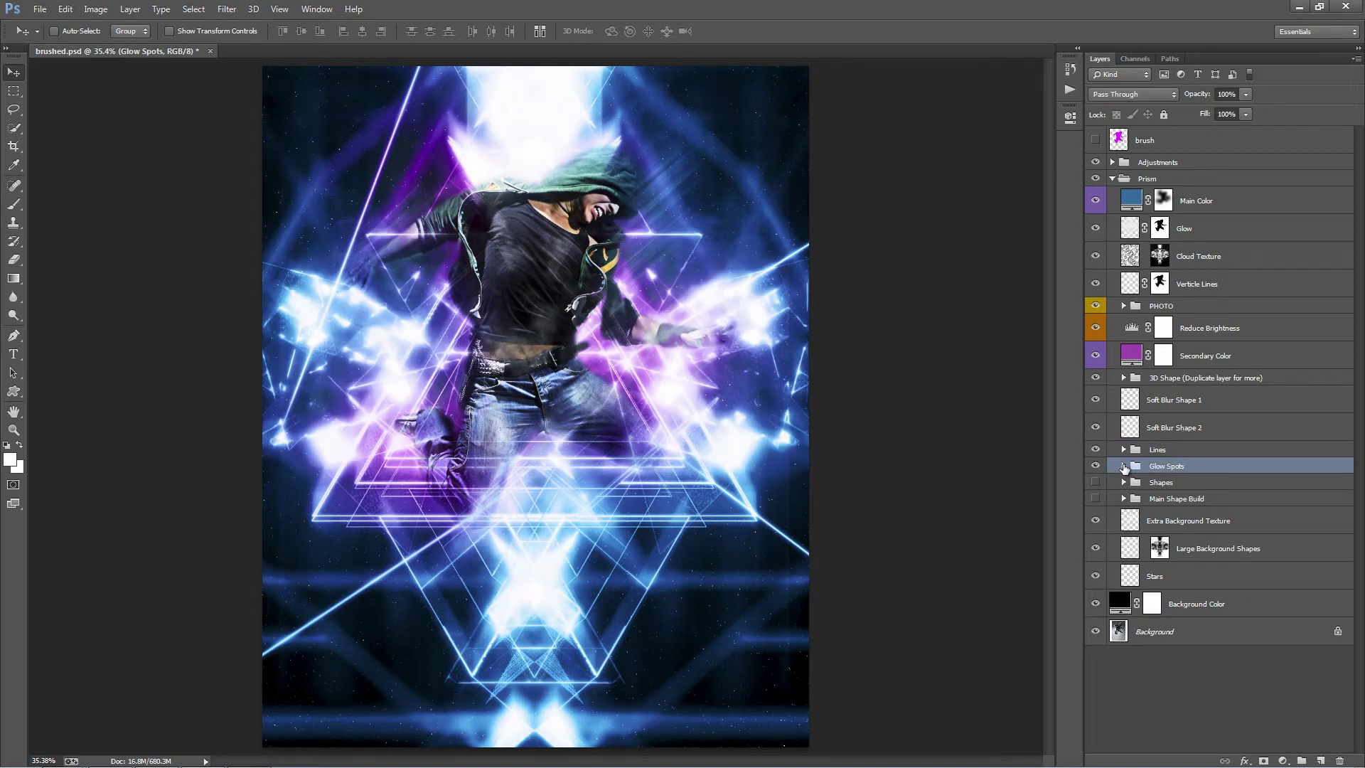
{"action": "left_click", "coordinate": [1123, 467]}
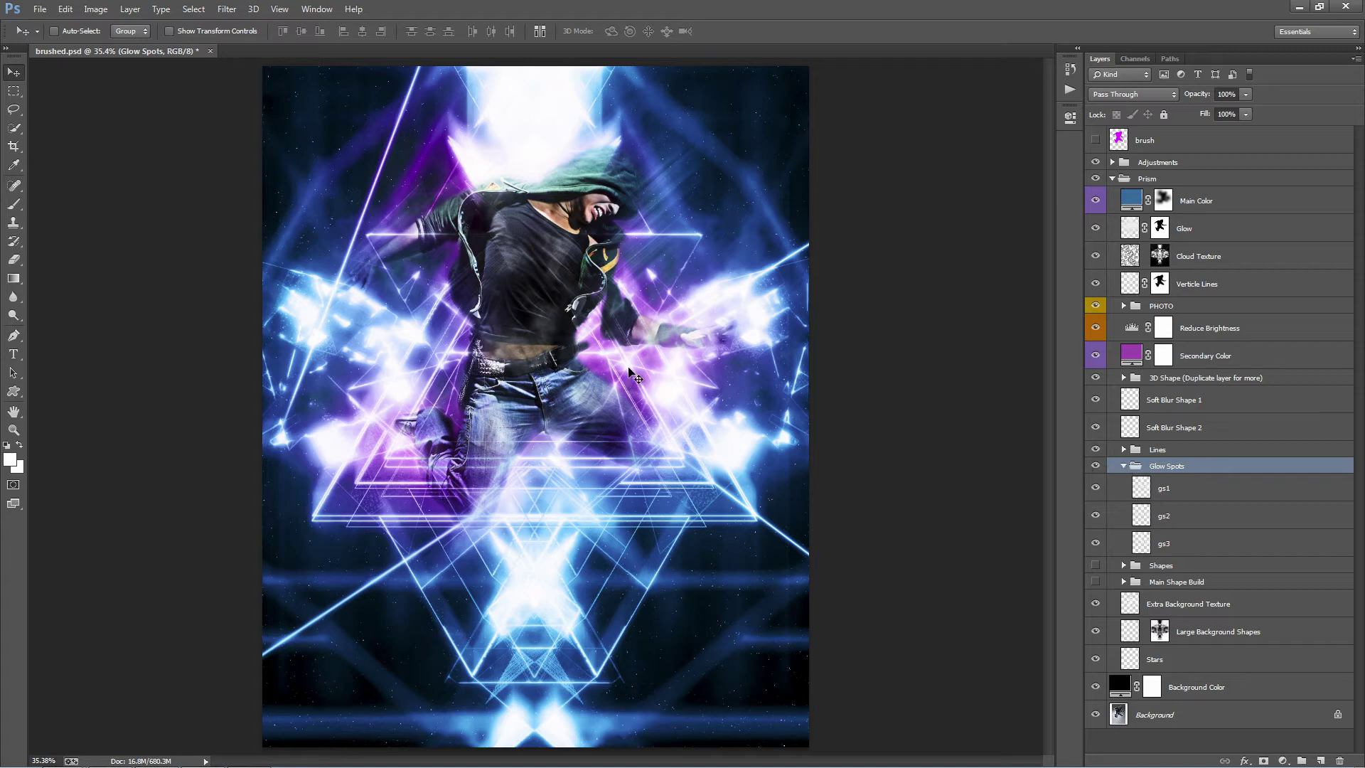
{"action": "left_click", "coordinate": [1096, 488]}
{"action": "left_click", "coordinate": [1096, 541]}
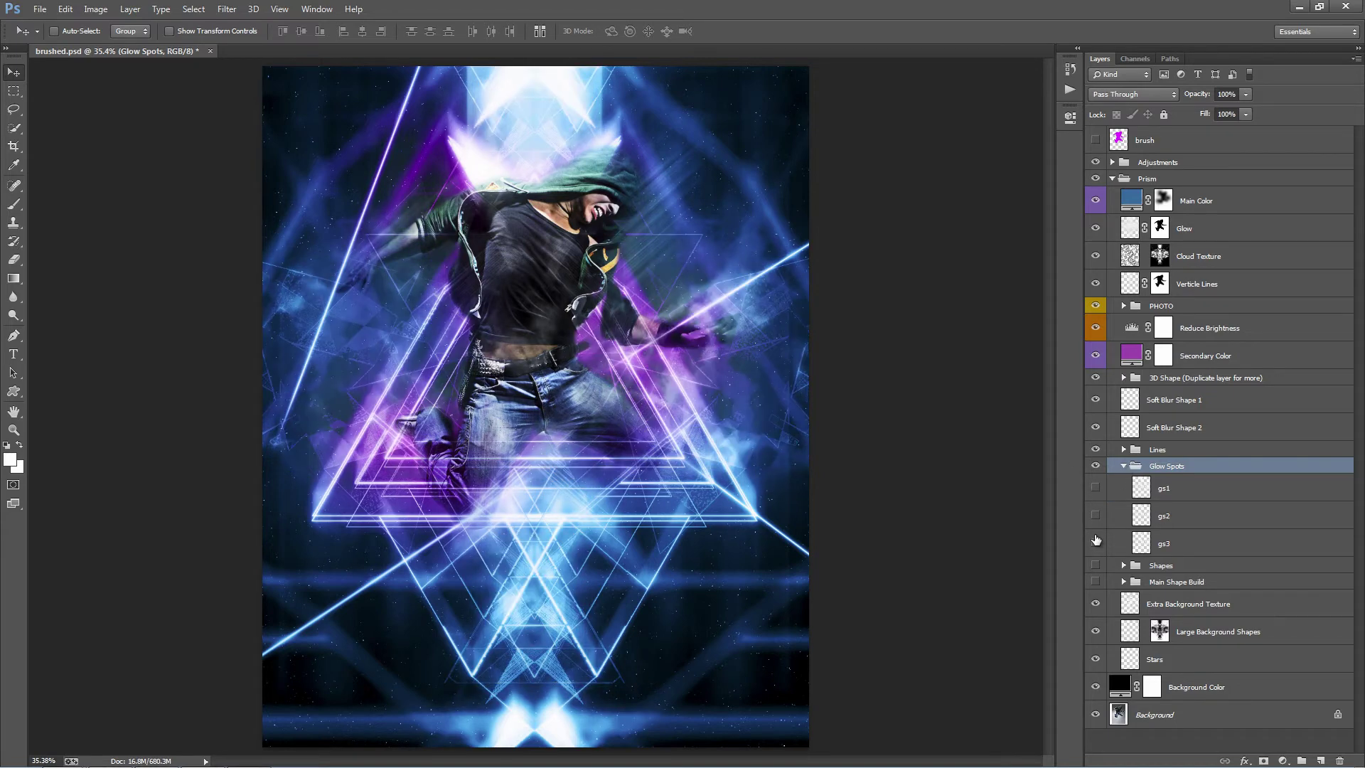
{"action": "left_click_drag", "start_coordinate": [1095, 542], "coordinate": [1095, 487]}
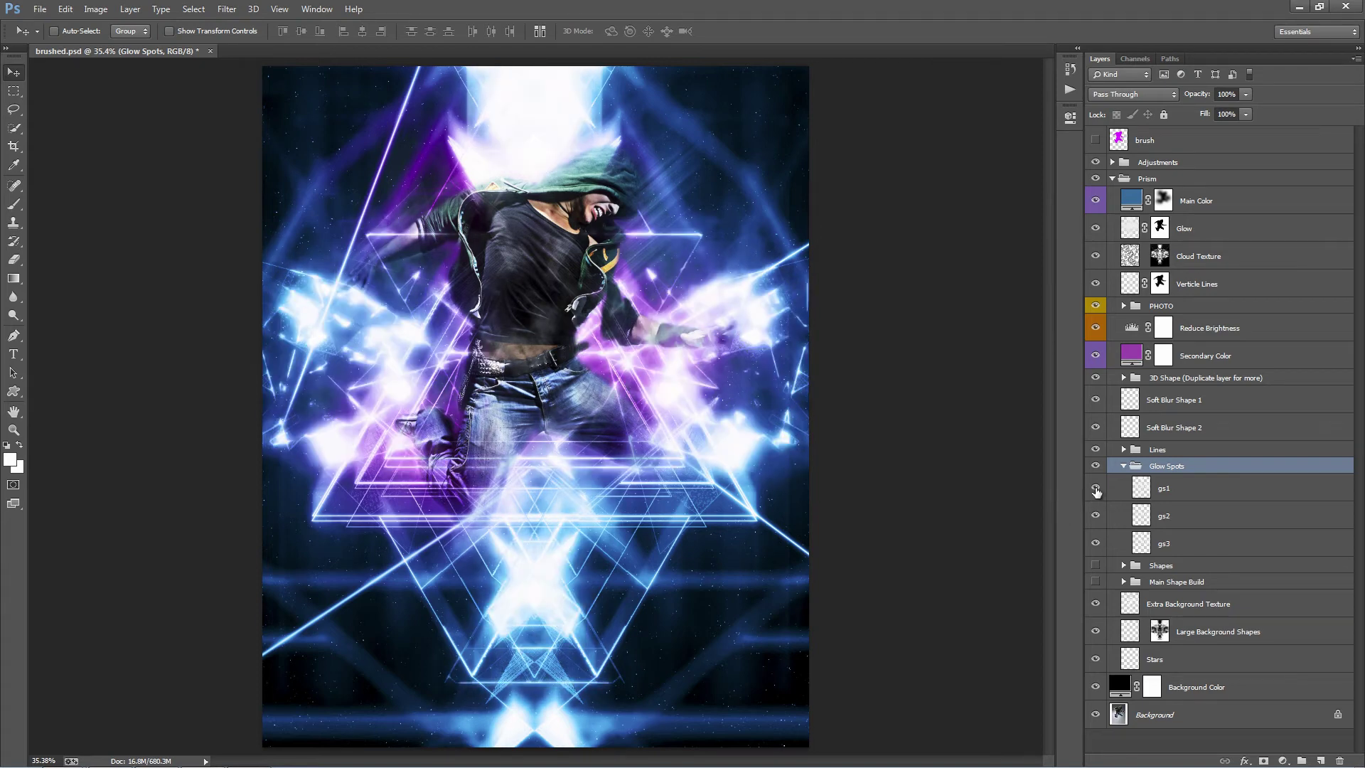
Compare the gs1, gs2 and gs3 glow layers individually, leave only gs1 hidden, and collapse the Glow Spots group
{"action": "left_click", "coordinate": [1095, 542]}
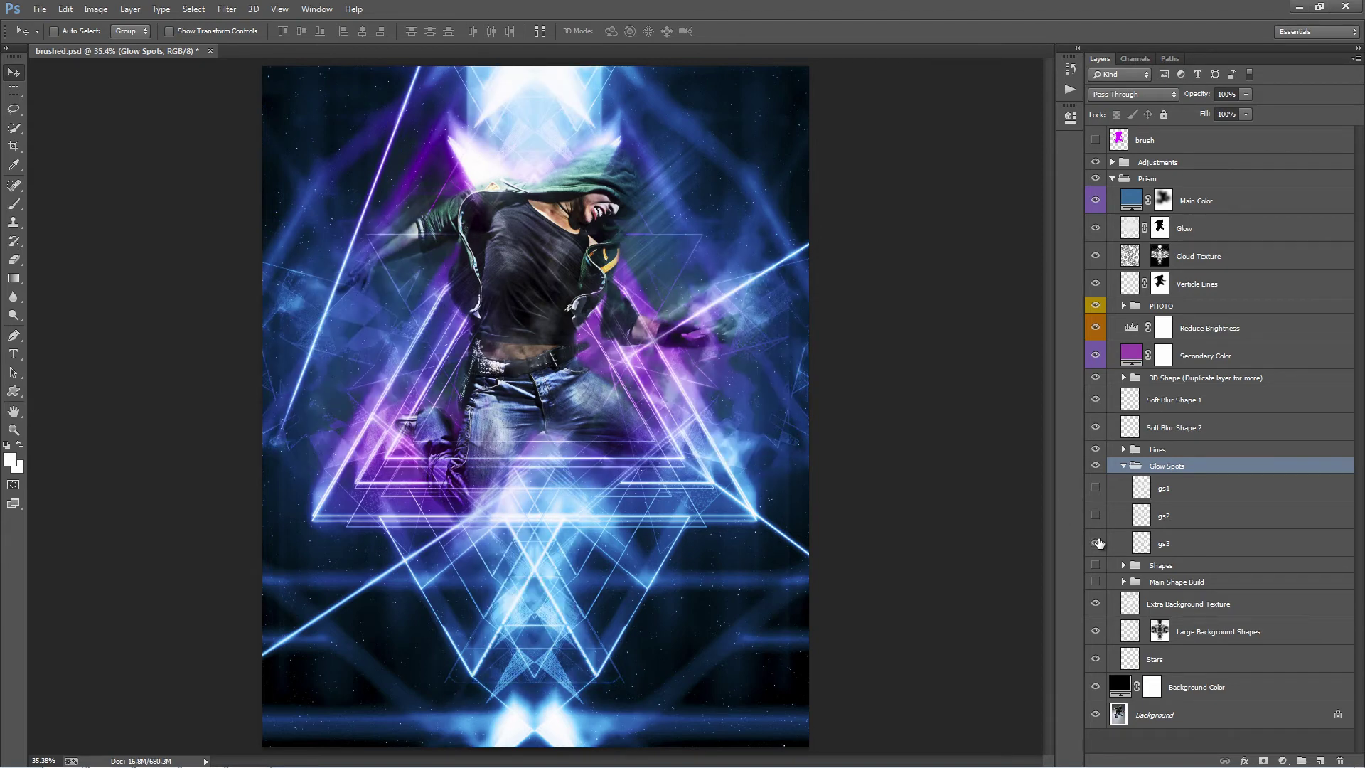
{"action": "left_click", "coordinate": [1095, 543]}
{"action": "left_click", "coordinate": [1096, 516]}
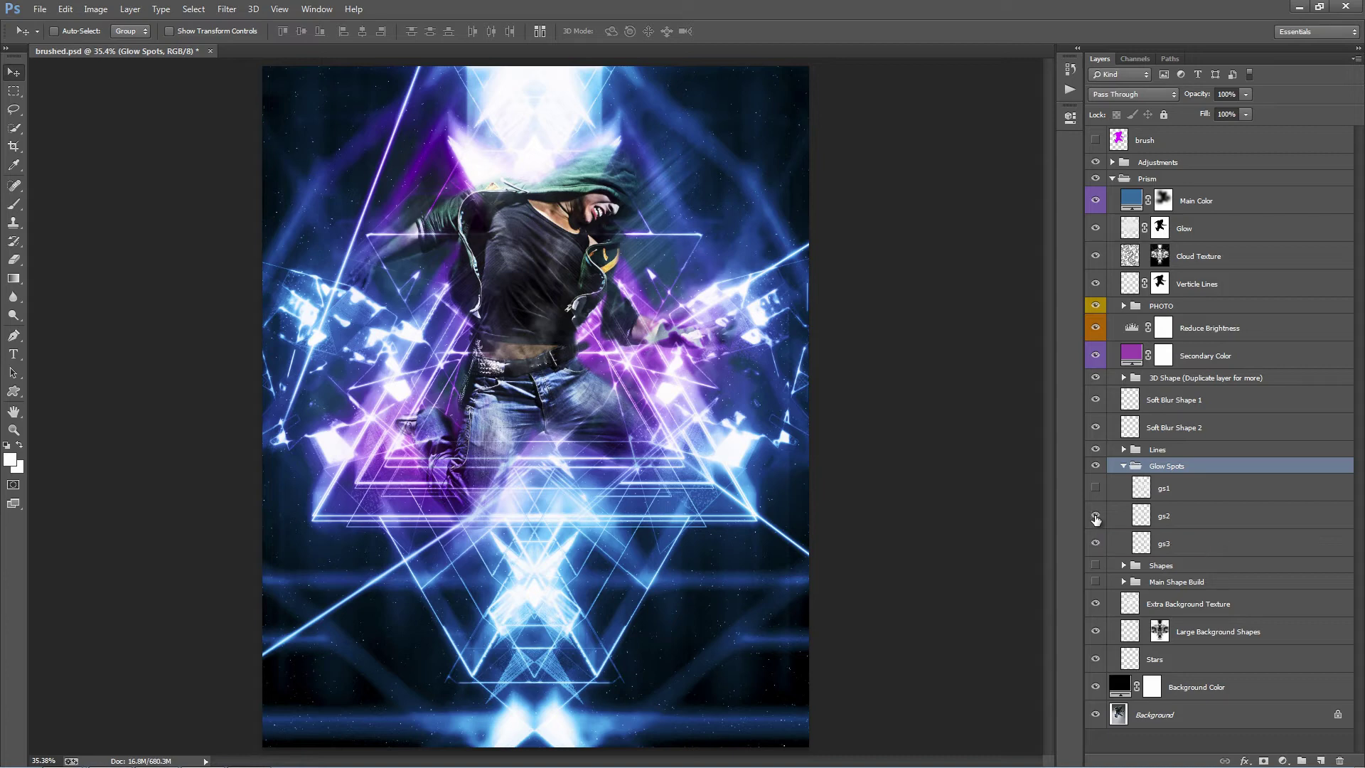
{"action": "left_click", "coordinate": [1096, 488]}
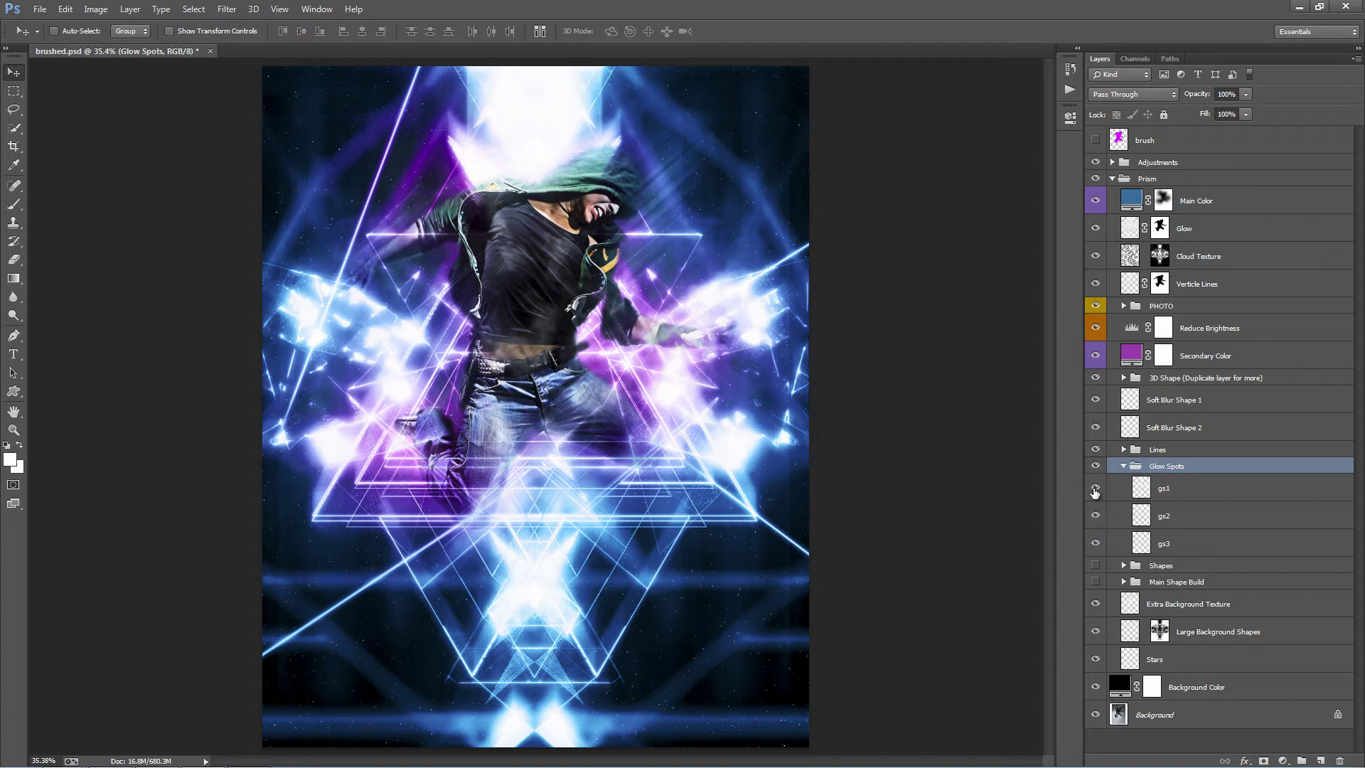
{"action": "left_click", "coordinate": [1095, 489]}
{"action": "left_click", "coordinate": [1096, 516]}
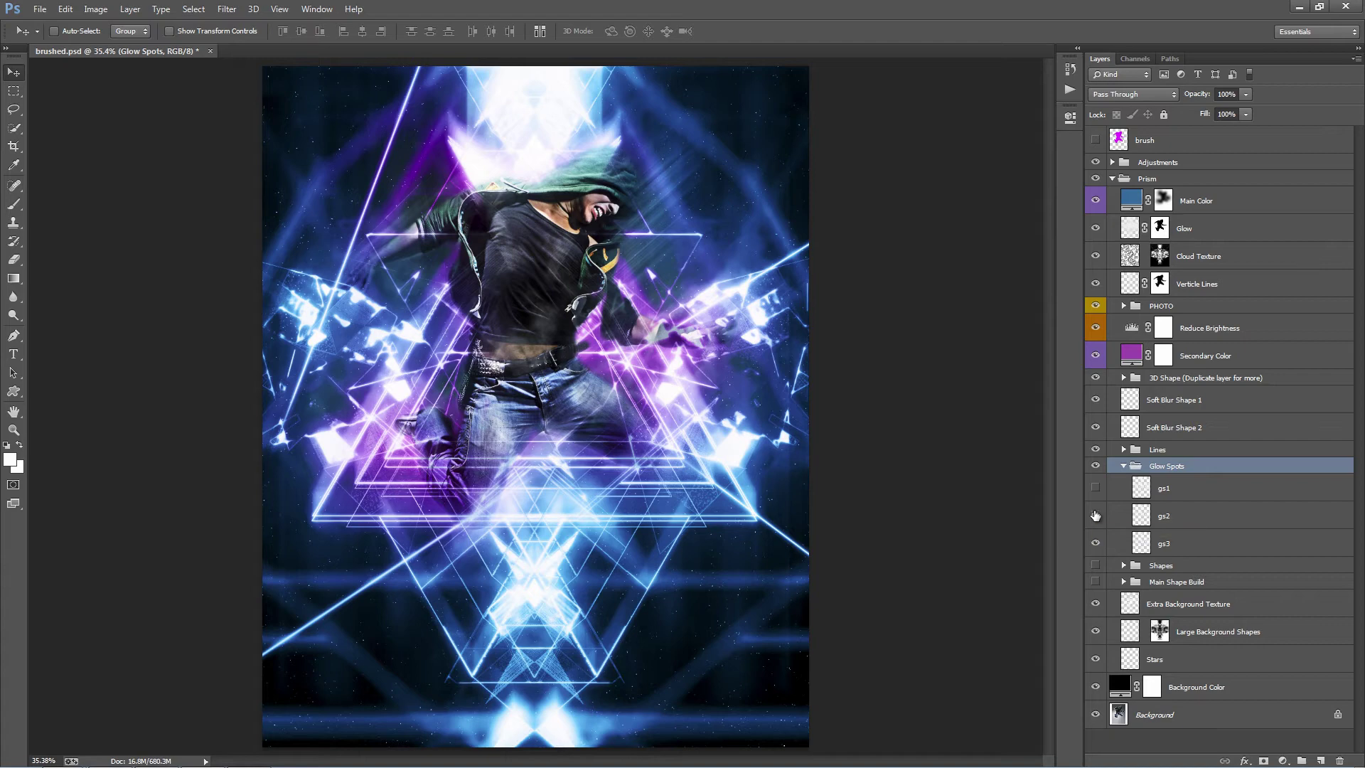
{"action": "left_click", "coordinate": [1095, 516]}
{"action": "left_click", "coordinate": [1095, 491]}
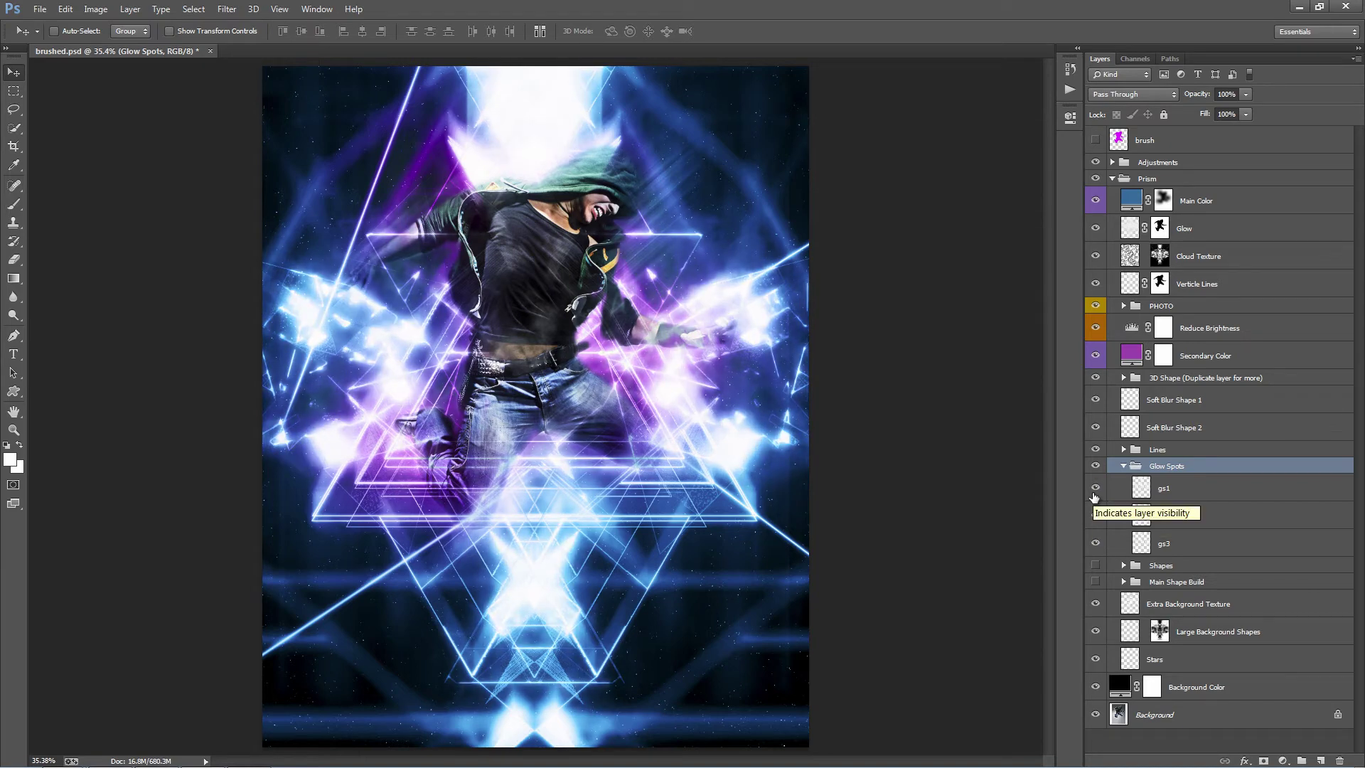
{"action": "left_click", "coordinate": [1095, 489]}
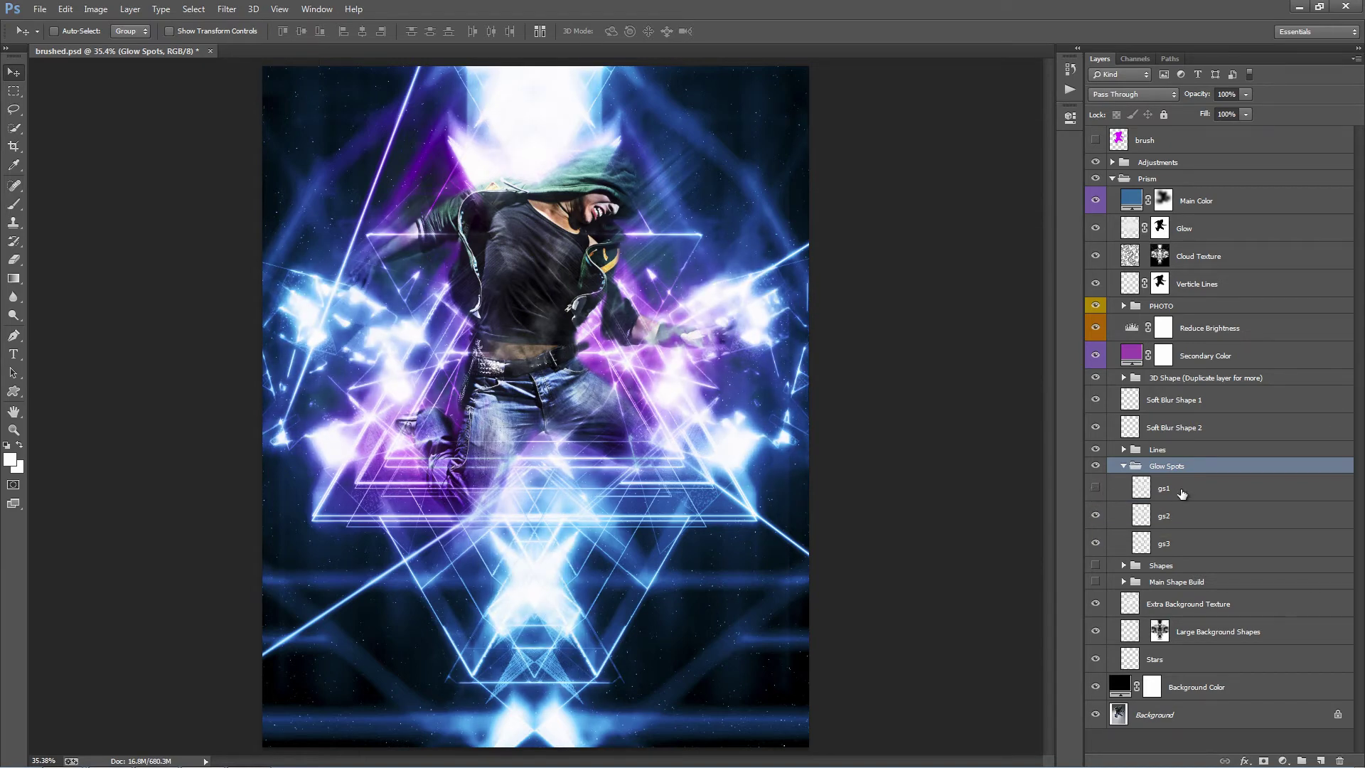
{"action": "left_click", "coordinate": [1123, 465]}
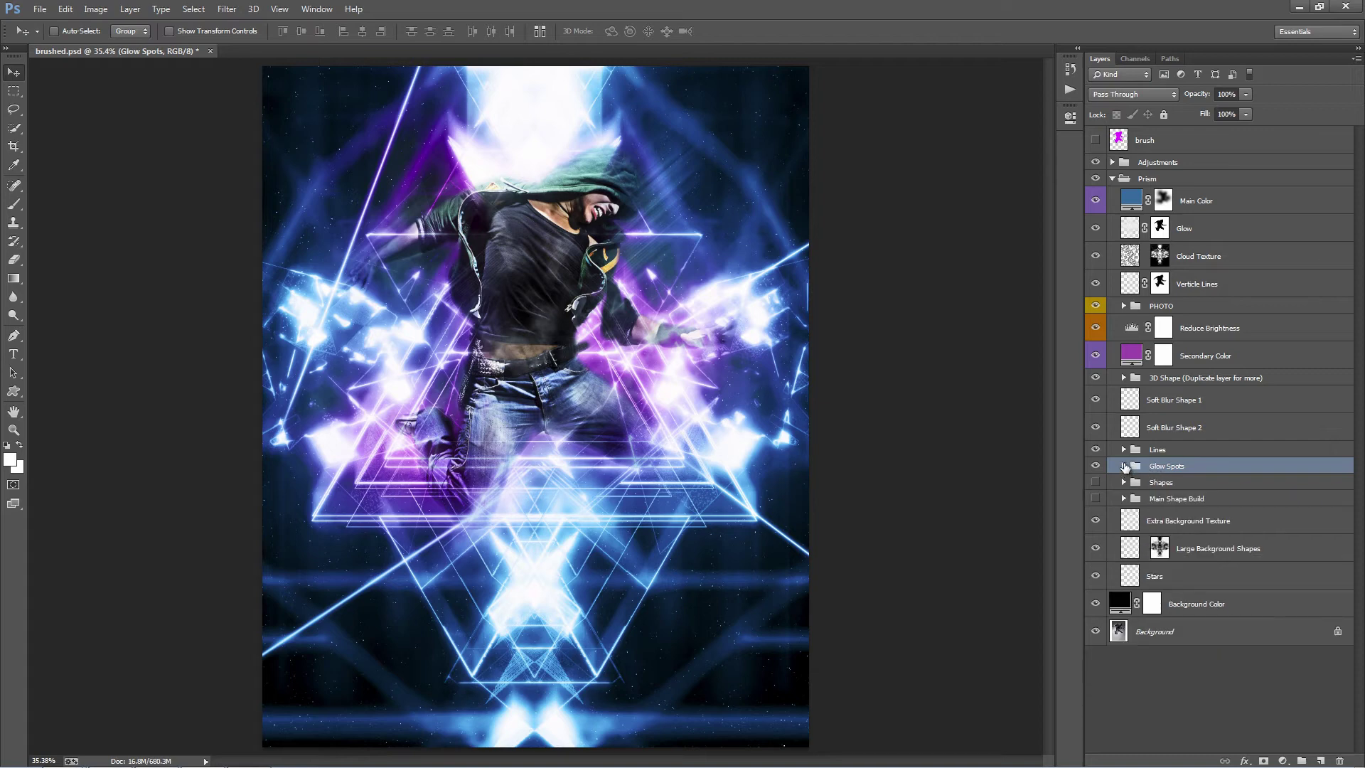
Show the Shapes group and expand it to reveal its s1 to s11 layers
{"action": "left_click", "coordinate": [1116, 483]}
{"action": "left_click", "coordinate": [1095, 482]}
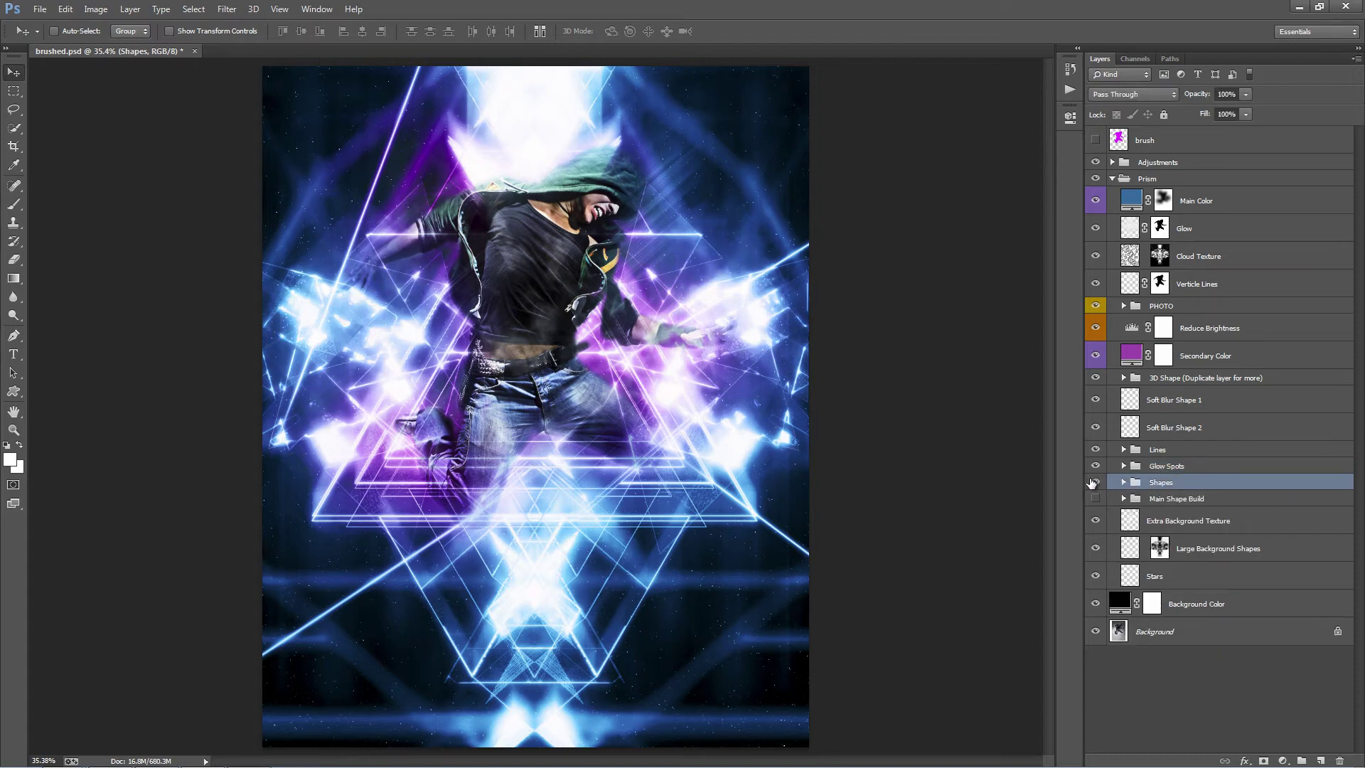
{"action": "left_click", "coordinate": [1119, 483]}
{"action": "scroll", "coordinate": [1209, 498], "scroll_direction": "down", "scroll_amount": 5}
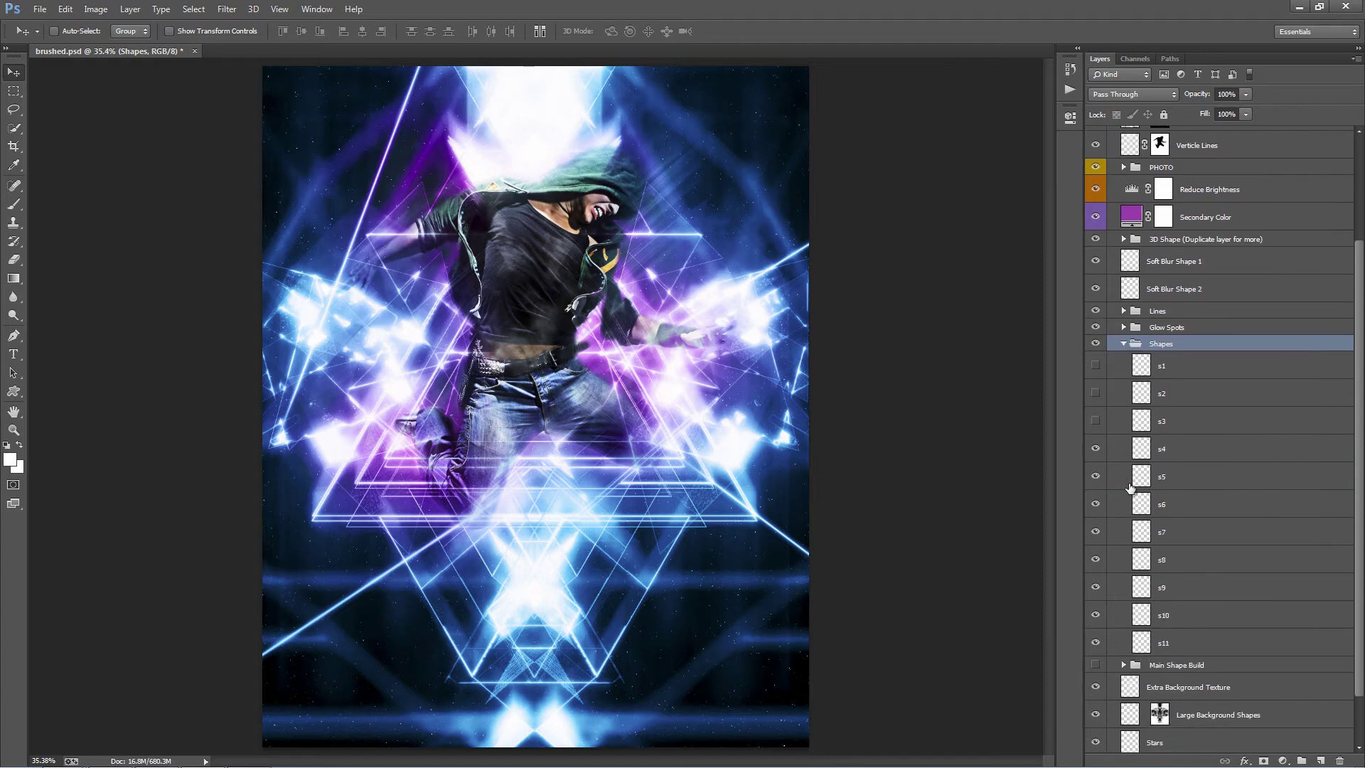
Try shifting the s6 shape layer slightly upward, undo the move, and collapse the Shapes group
{"action": "left_click", "coordinate": [1205, 501]}
{"action": "left_click_drag", "start_coordinate": [729, 297], "coordinate": [740, 256]}
{"action": "key", "text": "ctrl+z"}
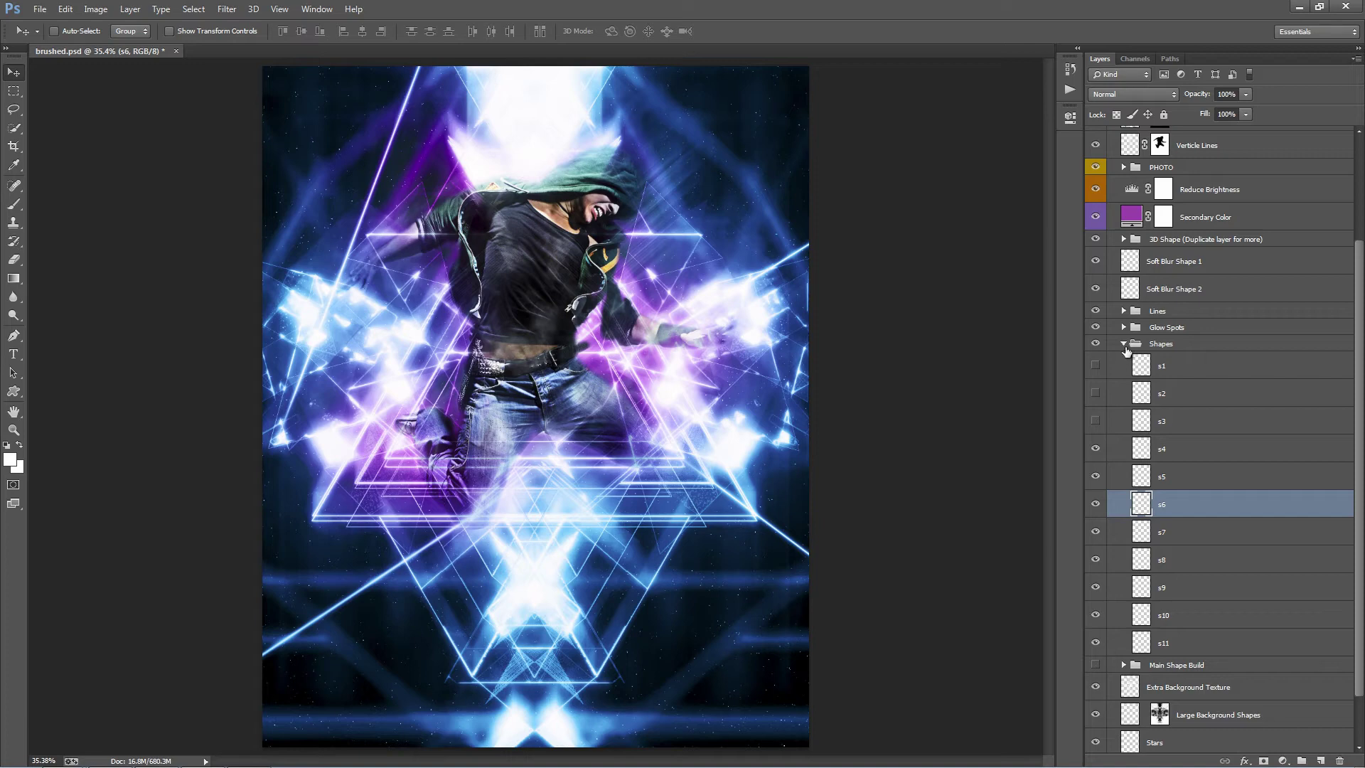
{"action": "left_click", "coordinate": [1124, 344]}
Show the Main Shape Build group and test its effect with an undone move toward the upper-left and a visibility comparison
{"action": "left_click", "coordinate": [1185, 498]}
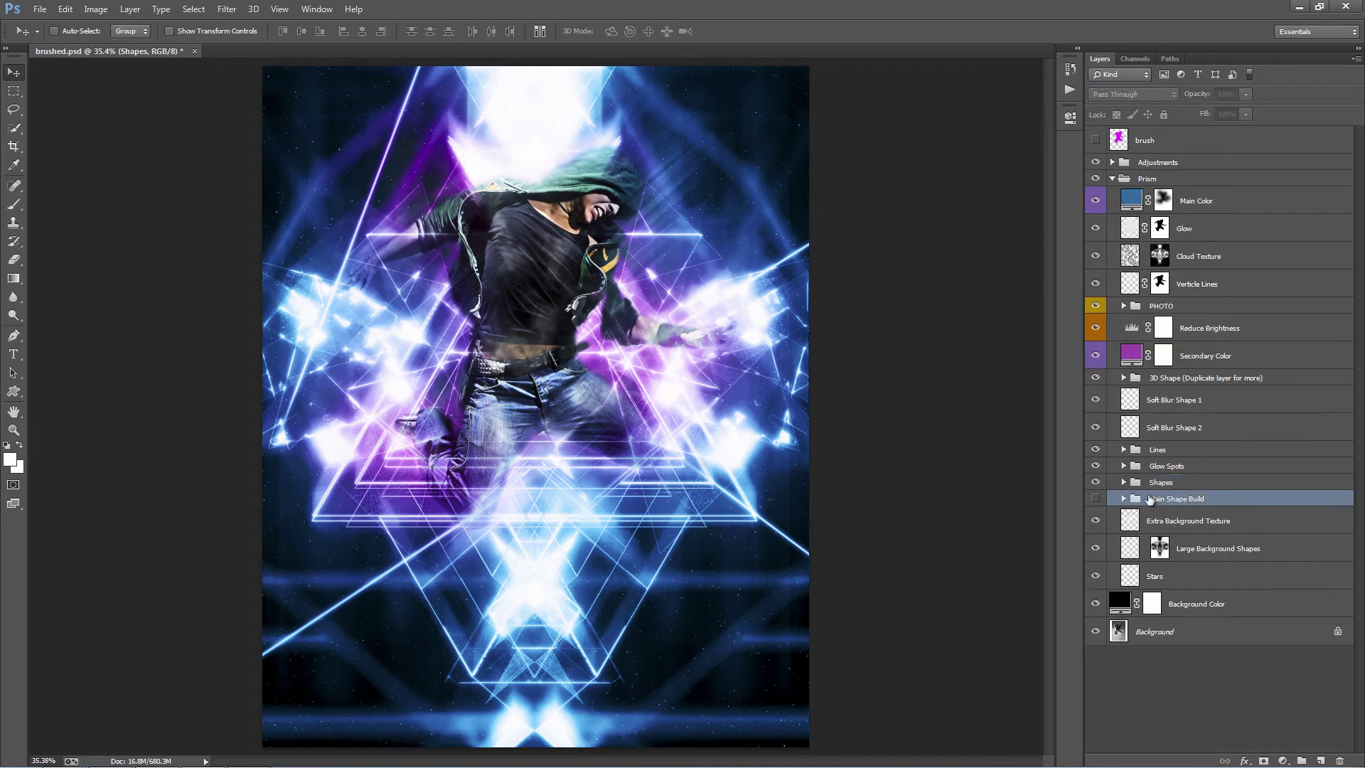
{"action": "left_click", "coordinate": [1096, 498]}
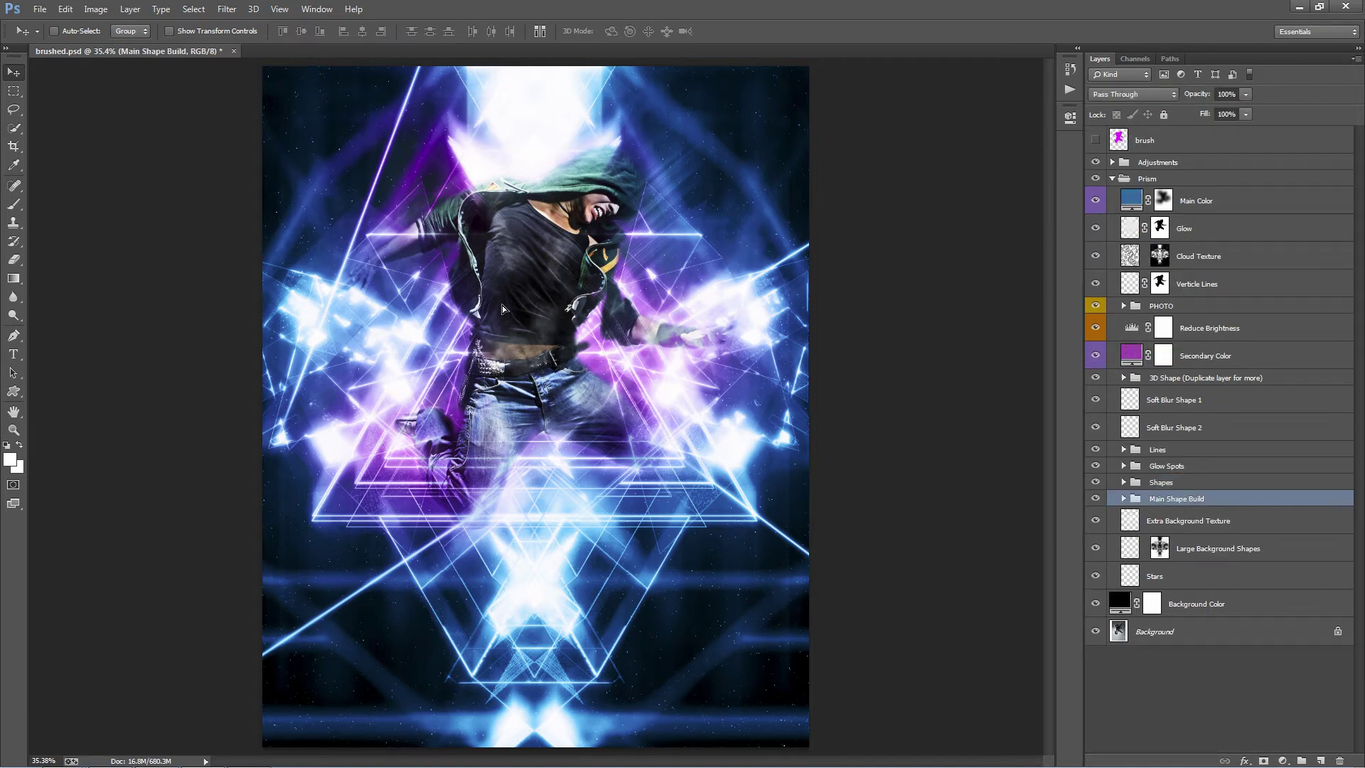
{"action": "left_click_drag", "start_coordinate": [466, 213], "coordinate": [355, 165]}
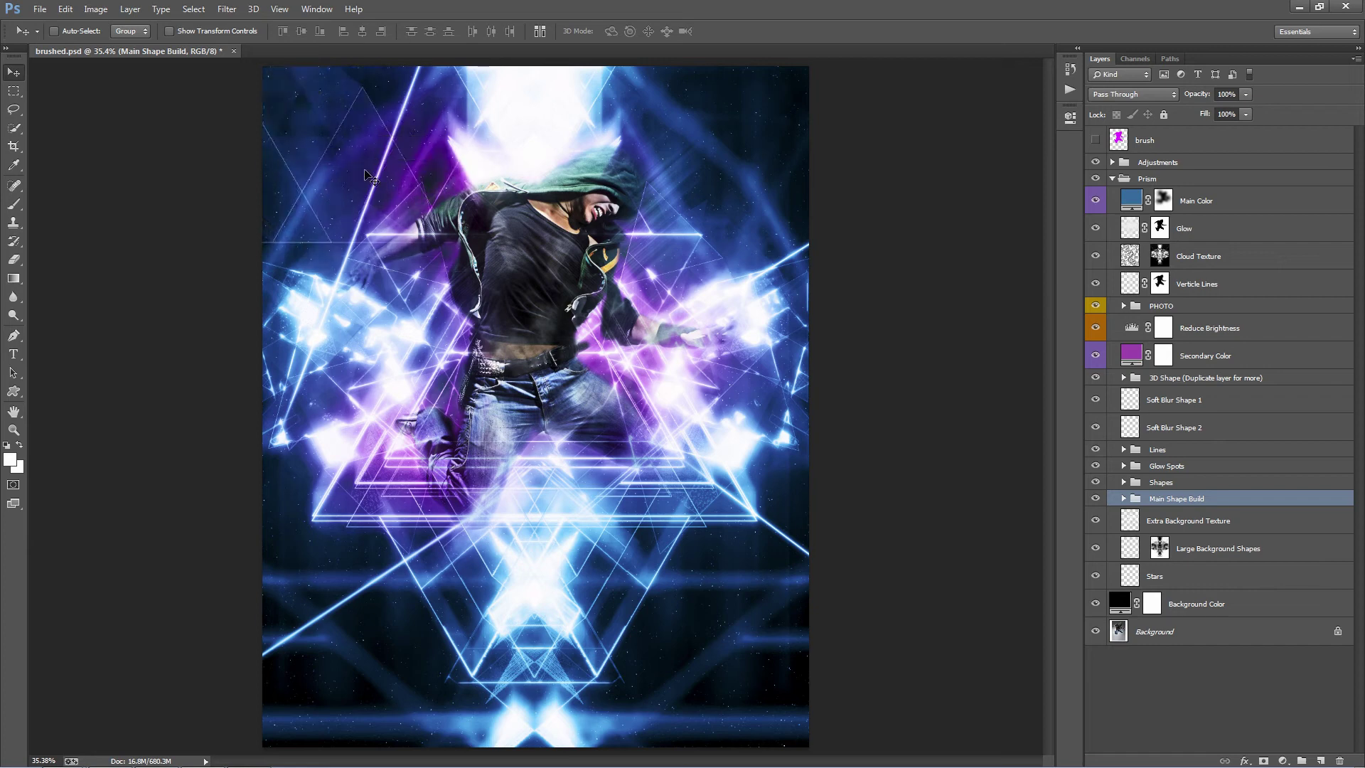
{"action": "key", "text": "ctrl+z"}
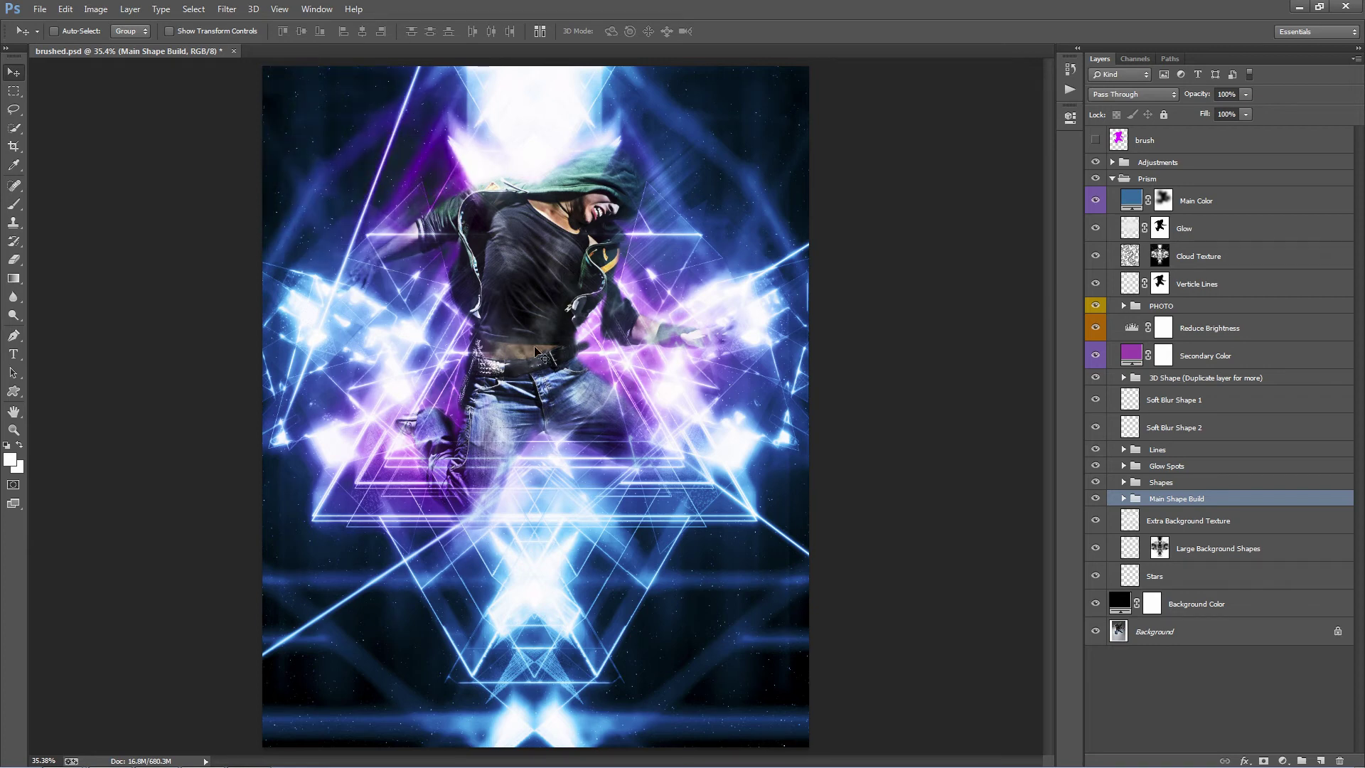
{"action": "left_click", "coordinate": [1095, 499]}
{"action": "left_click", "coordinate": [1095, 498]}
Try repositioning the Extra Background Texture layer and set its opacity to 100%
{"action": "left_click", "coordinate": [1219, 526]}
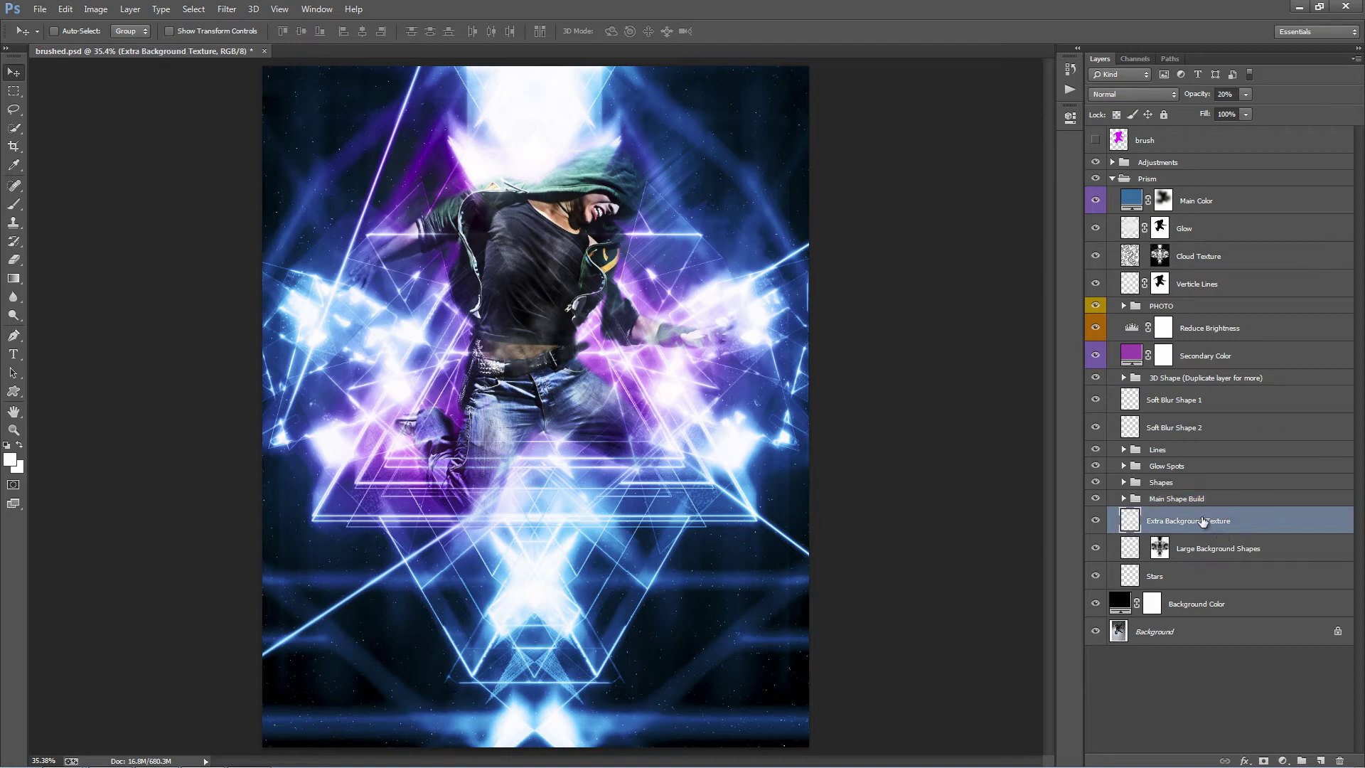
{"action": "left_click_drag", "start_coordinate": [604, 216], "coordinate": [713, 273]}
{"action": "left_click_drag", "start_coordinate": [1193, 100], "coordinate": [1362, 137]}
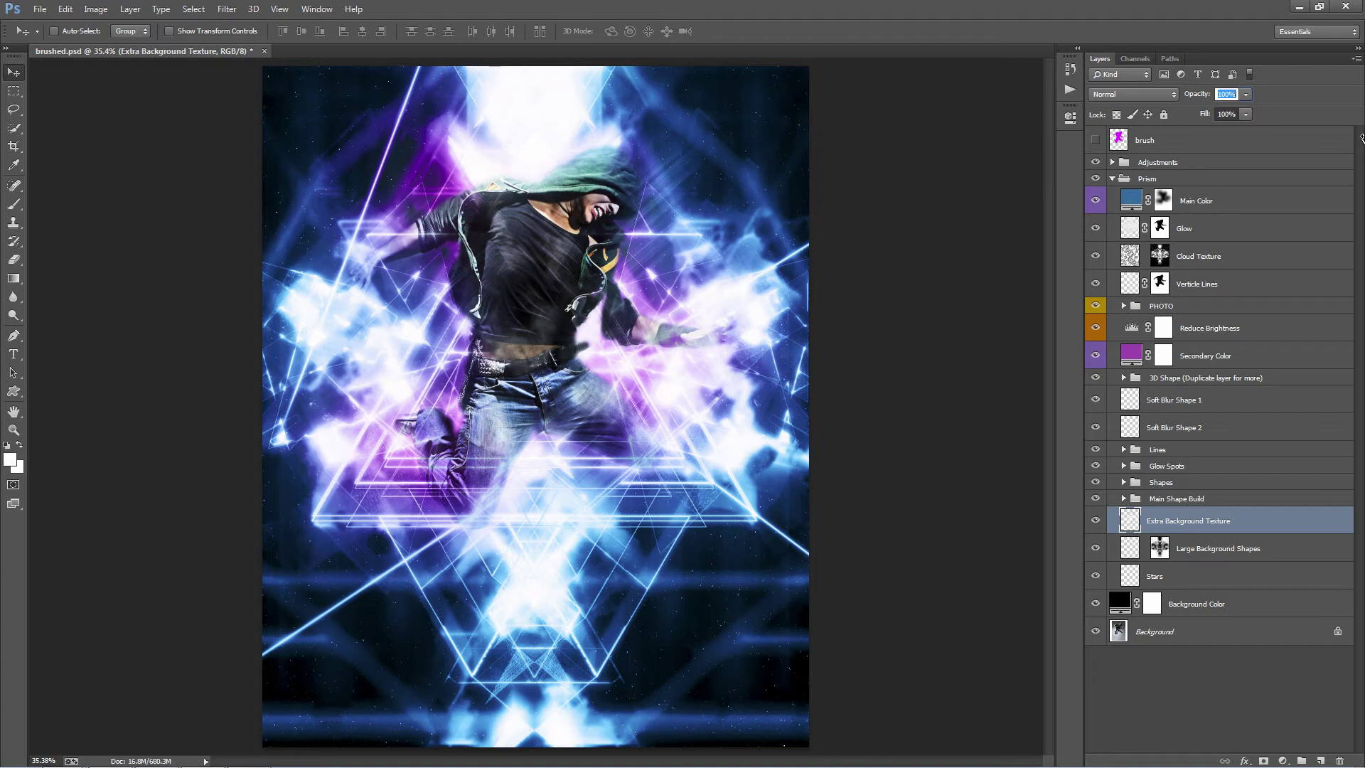
{"action": "left_click", "coordinate": [981, 217]}
Try moving the Extra Background Texture layer upward, undo the move, and set the layer's opacity to about 20%
{"action": "left_click_drag", "start_coordinate": [741, 355], "coordinate": [740, 263]}
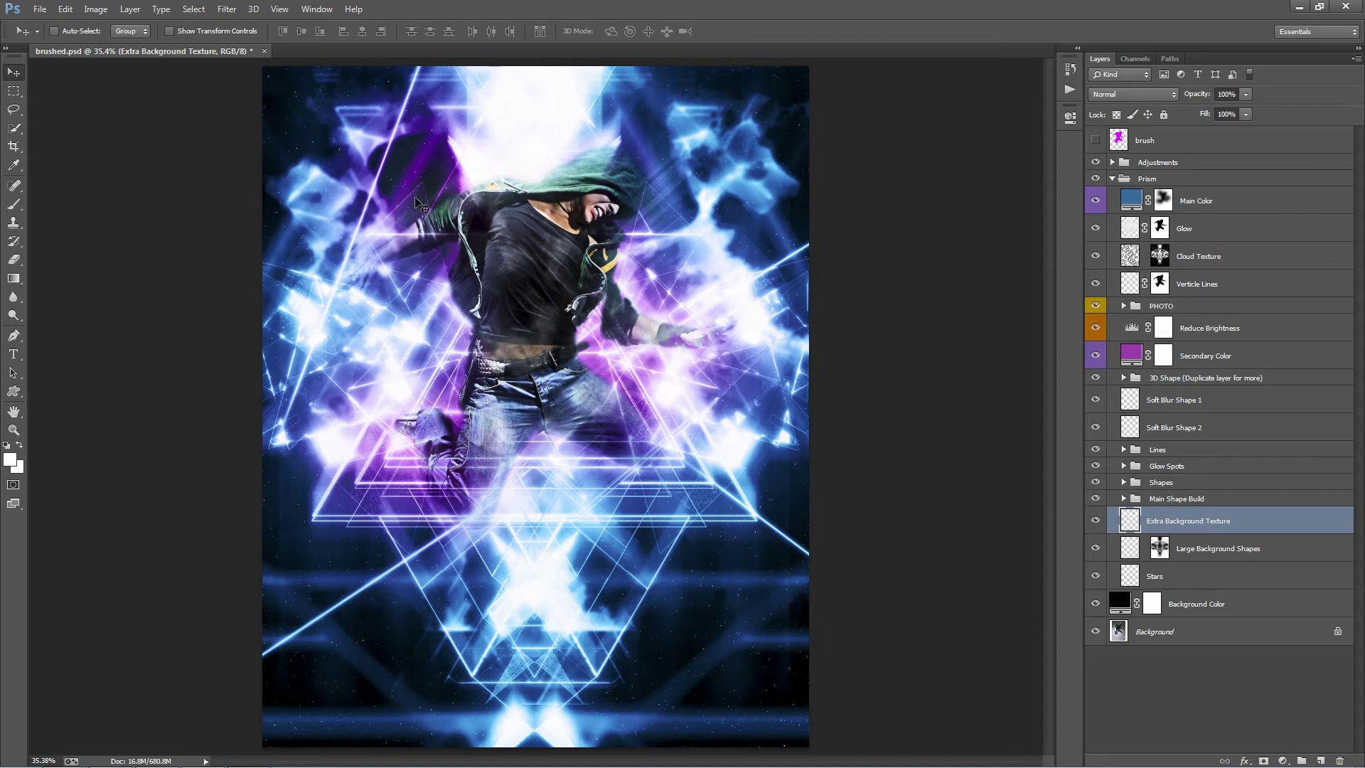
{"action": "key", "text": "ctrl+z"}
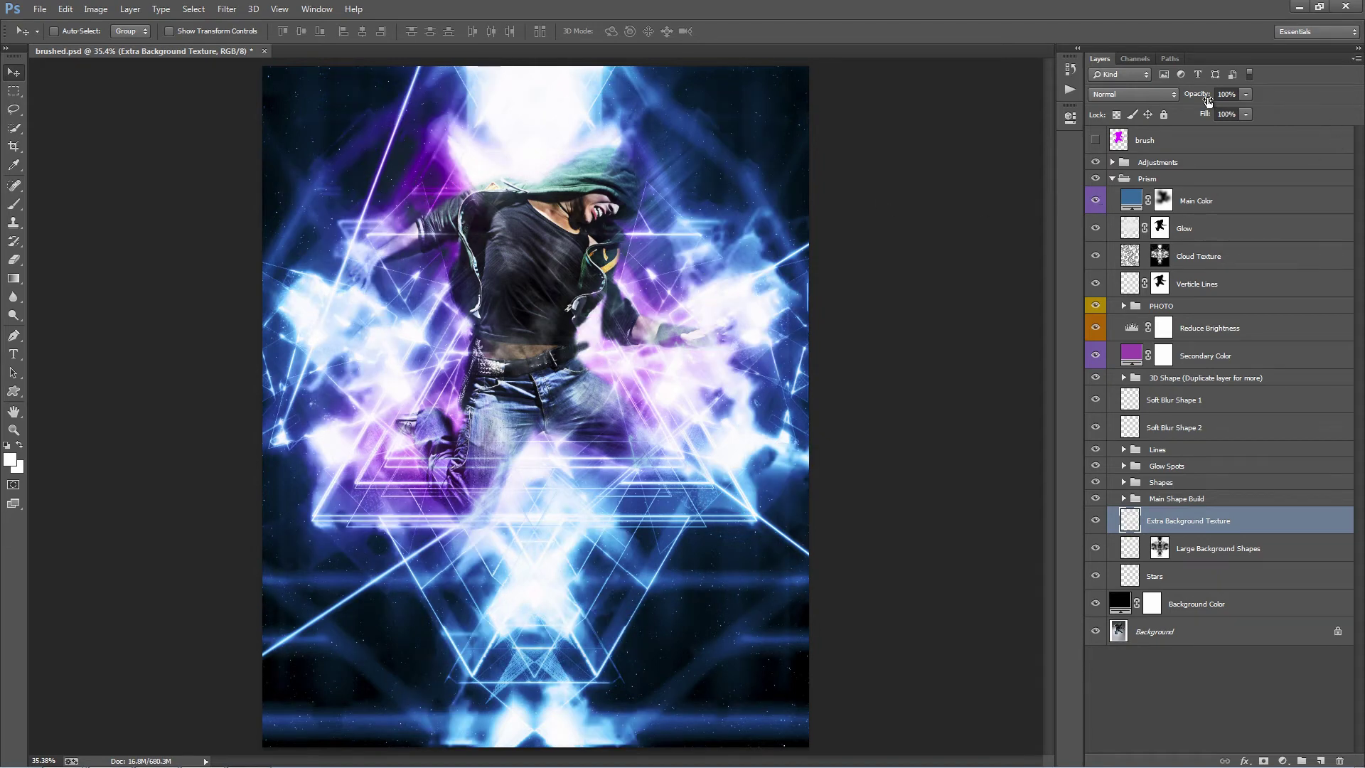
{"action": "left_click_drag", "start_coordinate": [1206, 100], "coordinate": [1117, 96]}
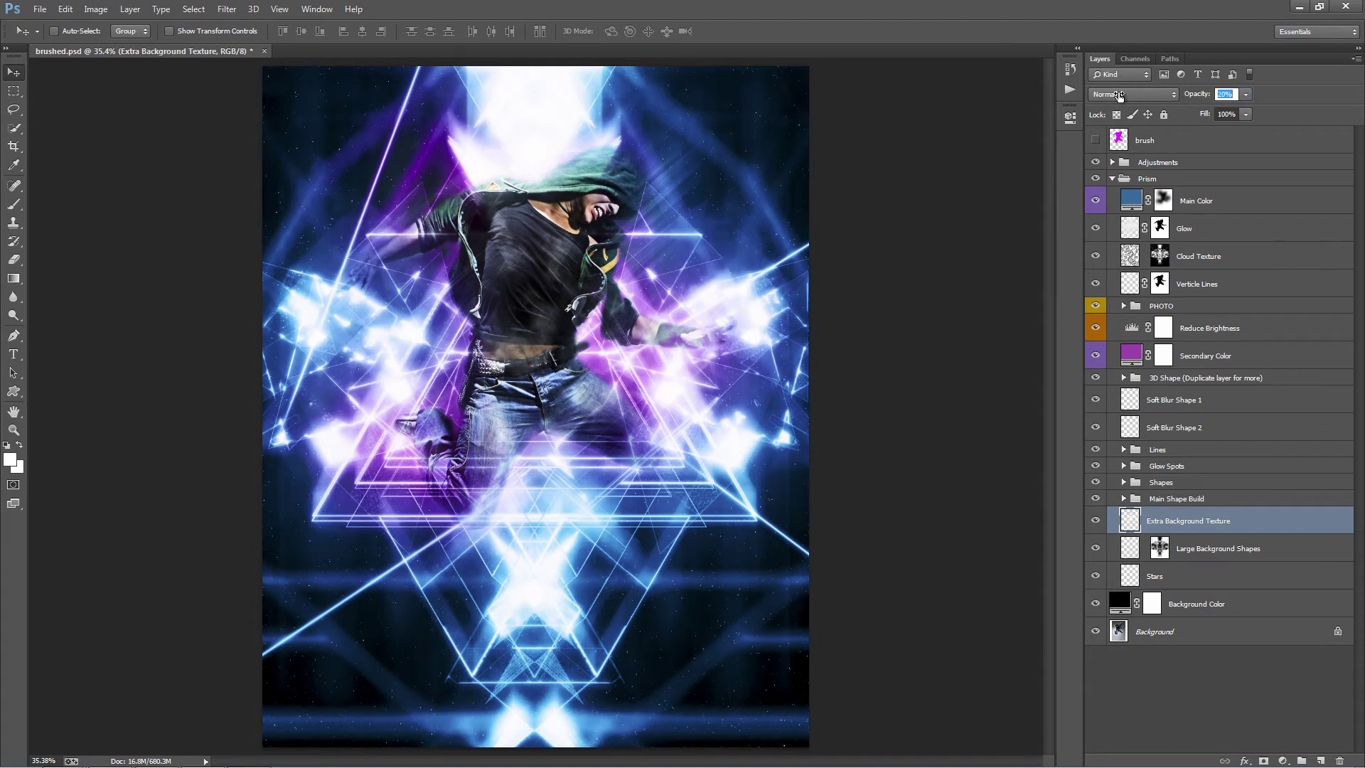
{"action": "key", "text": "Return"}
Try several positions for the Large Background Shapes layer and leave it slightly higher in the artwork
{"action": "left_click", "coordinate": [1302, 553]}
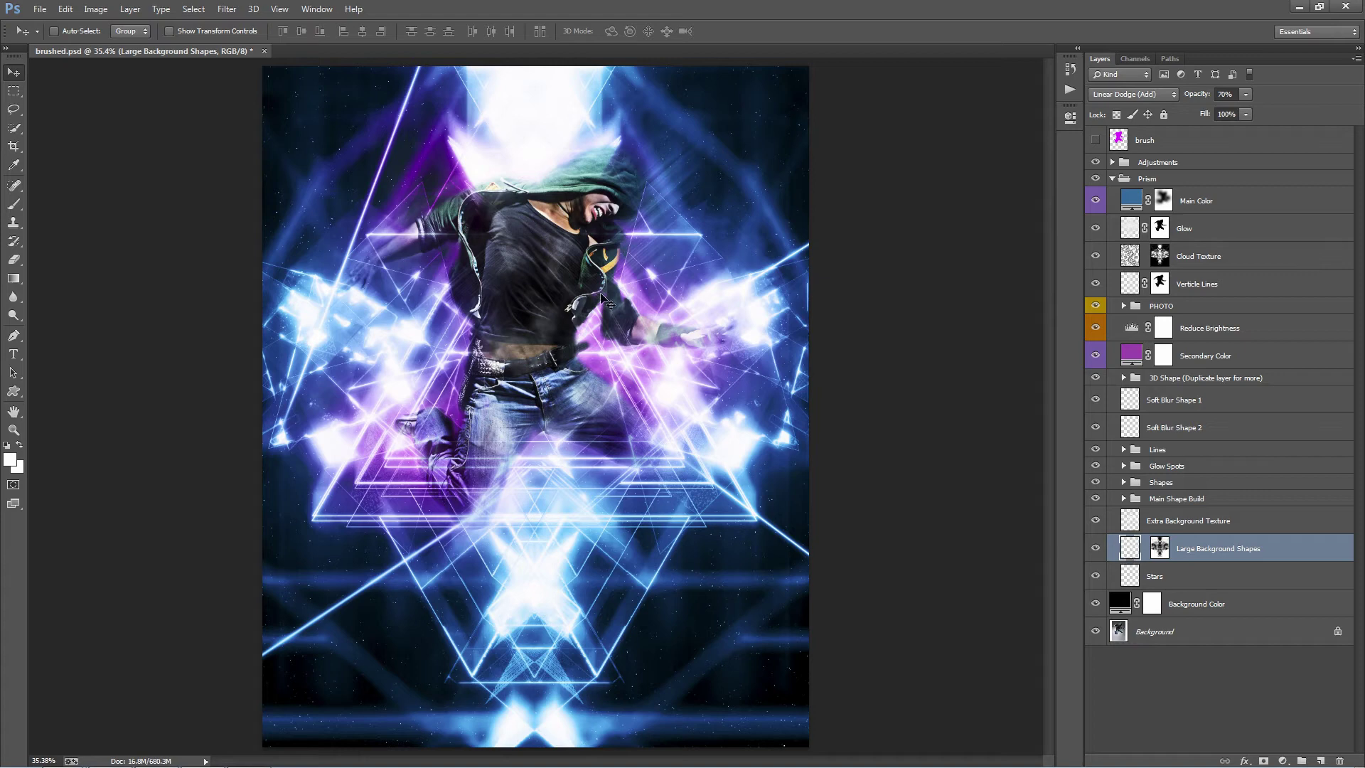
{"action": "left_click_drag", "start_coordinate": [603, 302], "coordinate": [627, 241]}
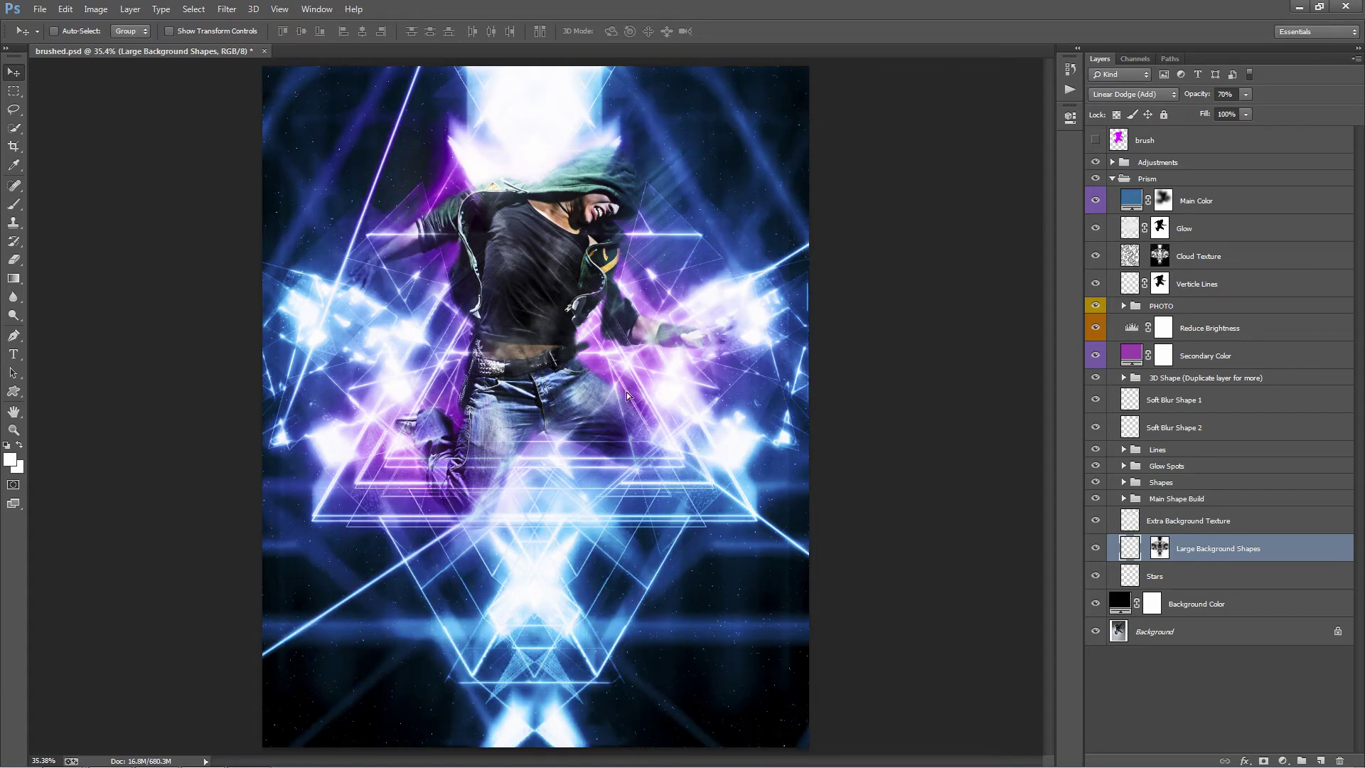
{"action": "left_click_drag", "start_coordinate": [625, 396], "coordinate": [648, 297]}
{"action": "mouse_move", "coordinate": [675, 491]}
{"action": "left_mouse_down"}
{"action": "mouse_move", "coordinate": [669, 533]}
{"action": "mouse_move", "coordinate": [688, 510]}
{"action": "left_mouse_up"}
Compare the artwork with and without the Stars layer
{"action": "left_click", "coordinate": [1111, 580]}
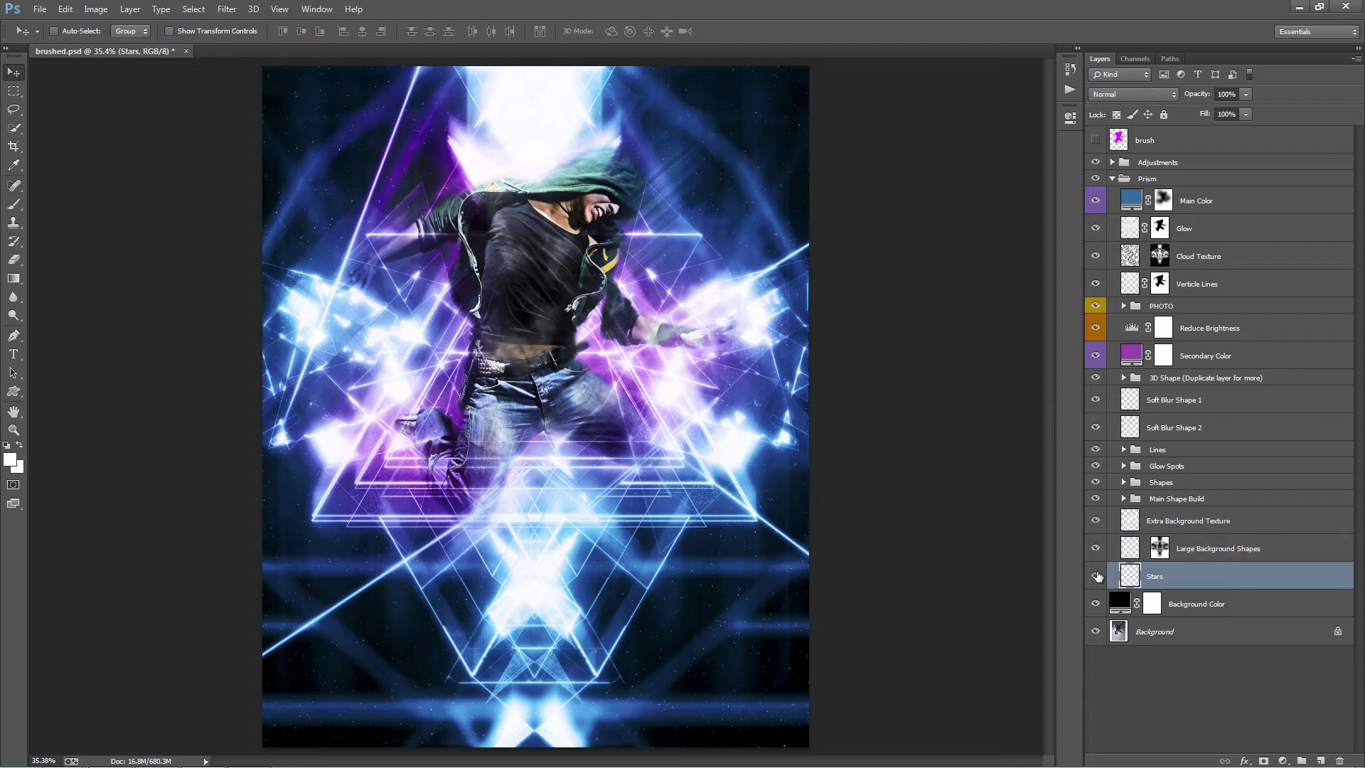
{"action": "left_click", "coordinate": [1096, 576]}
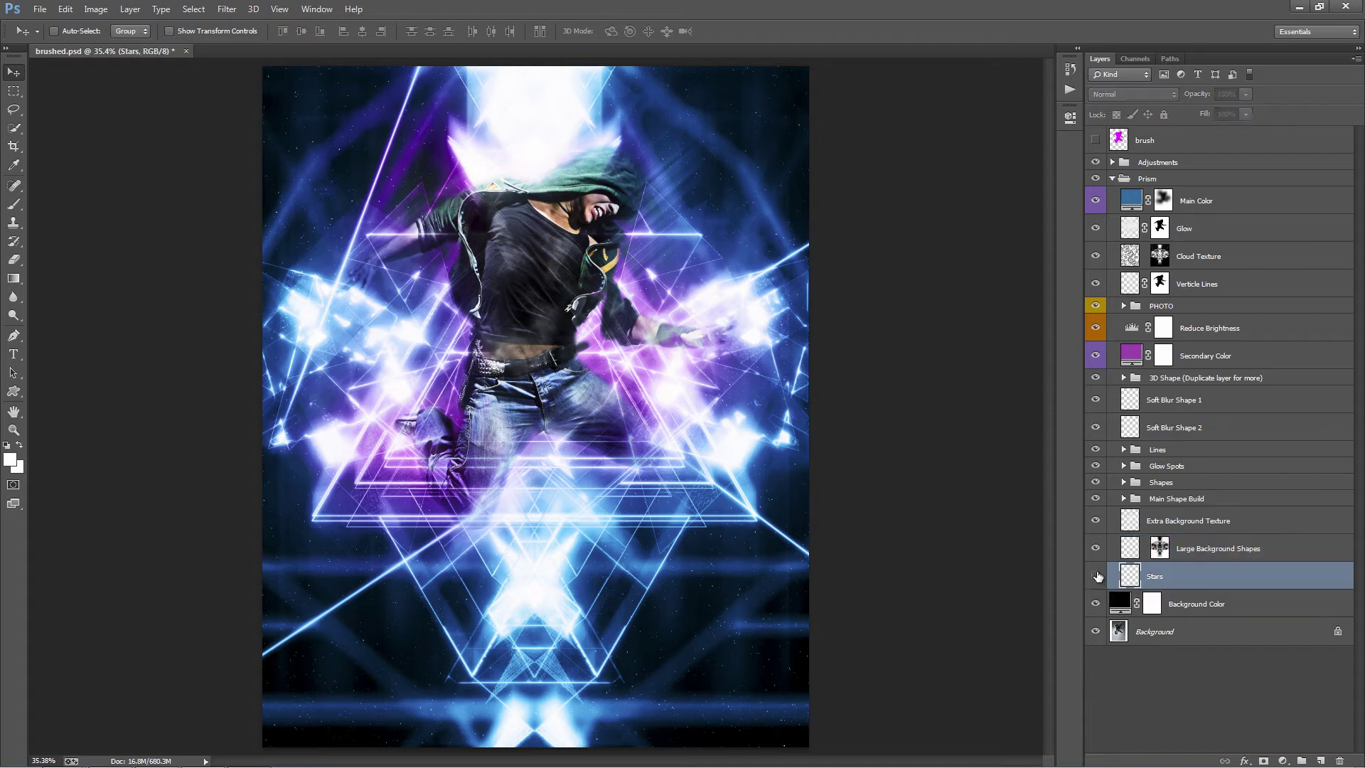
{"action": "left_click", "coordinate": [1095, 575]}
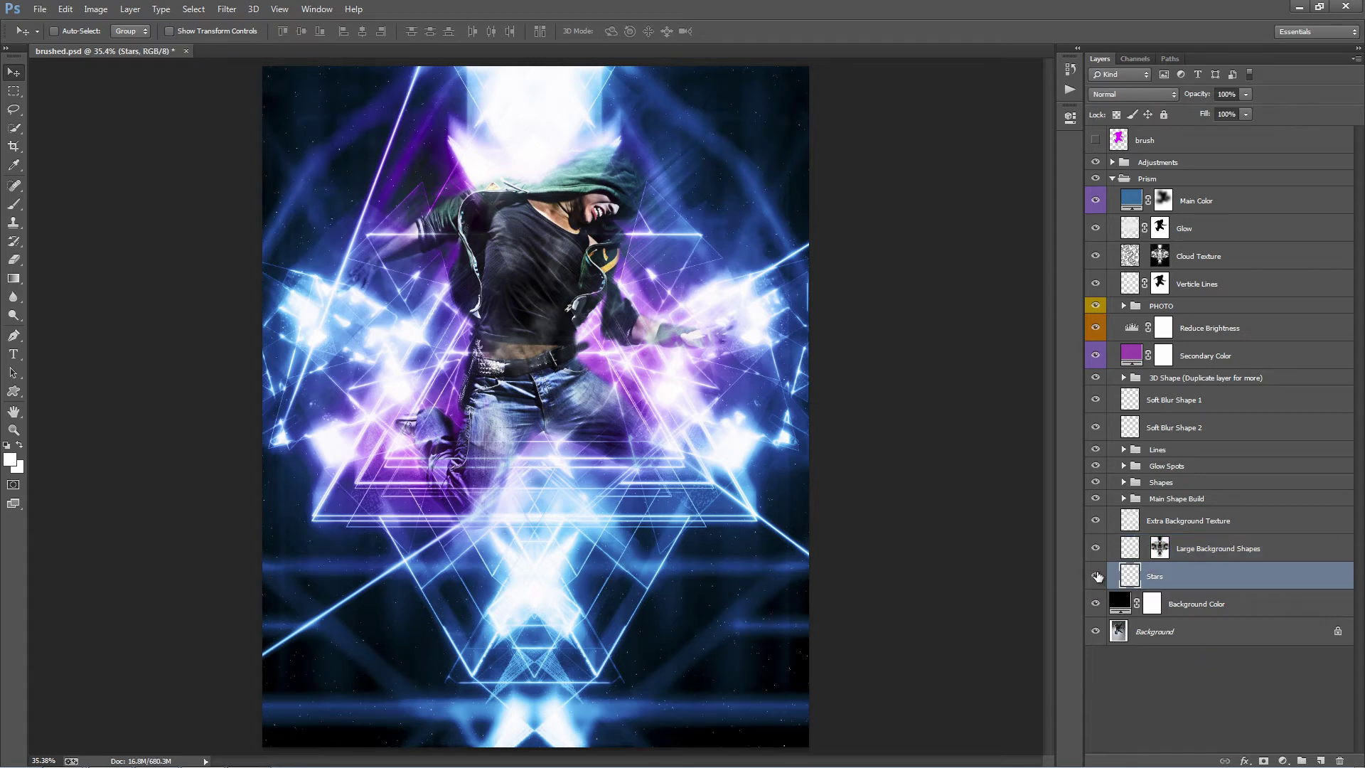
Compare the artwork with and without the Stars layer and the Background Color layer
{"action": "left_click", "coordinate": [1095, 576]}
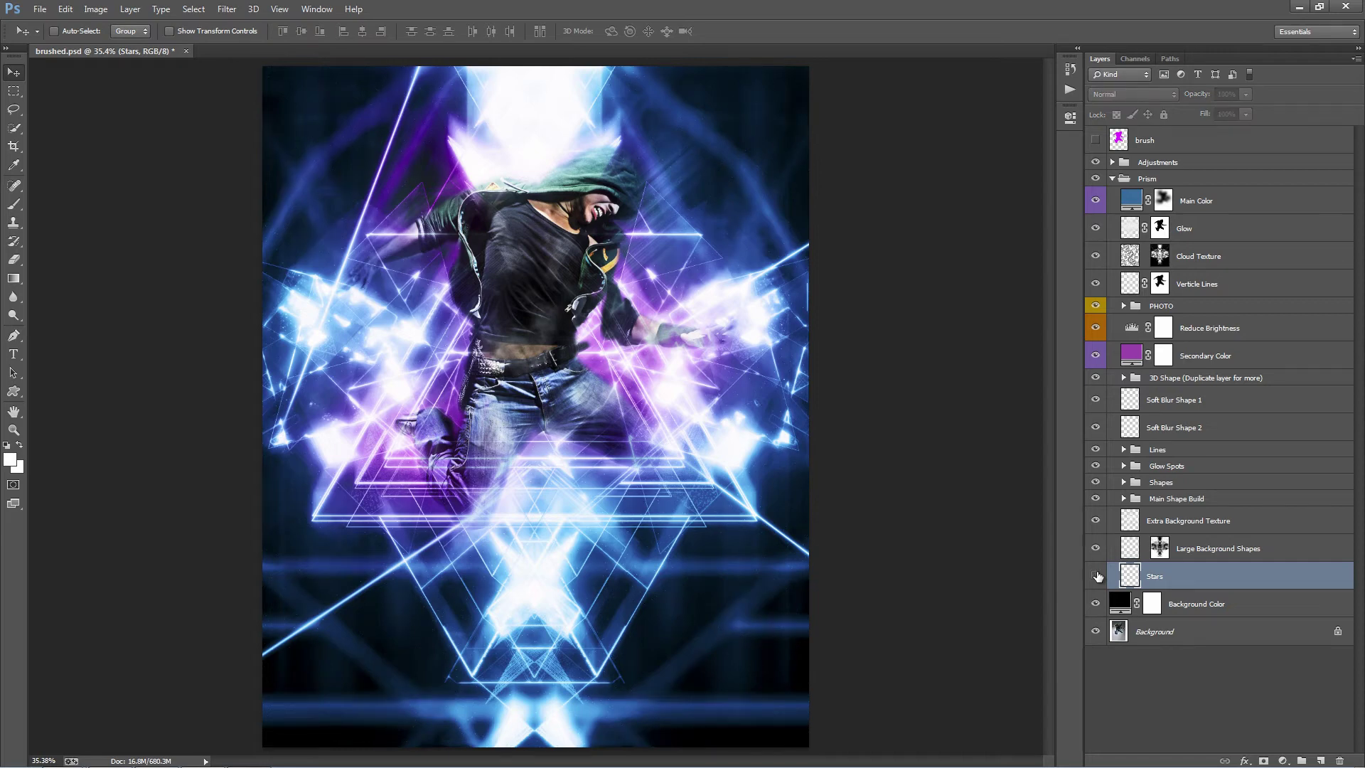
{"action": "left_click", "coordinate": [1095, 576]}
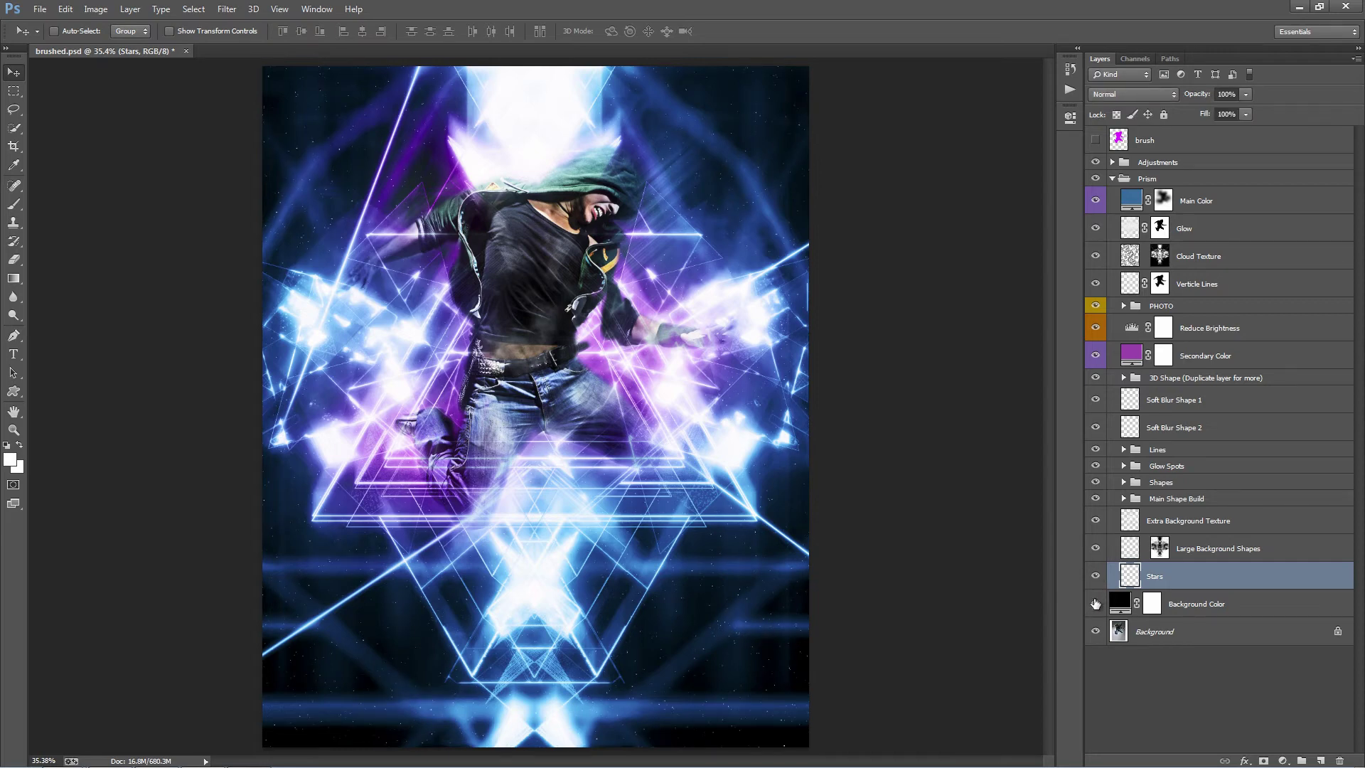
{"action": "left_click", "coordinate": [1095, 604]}
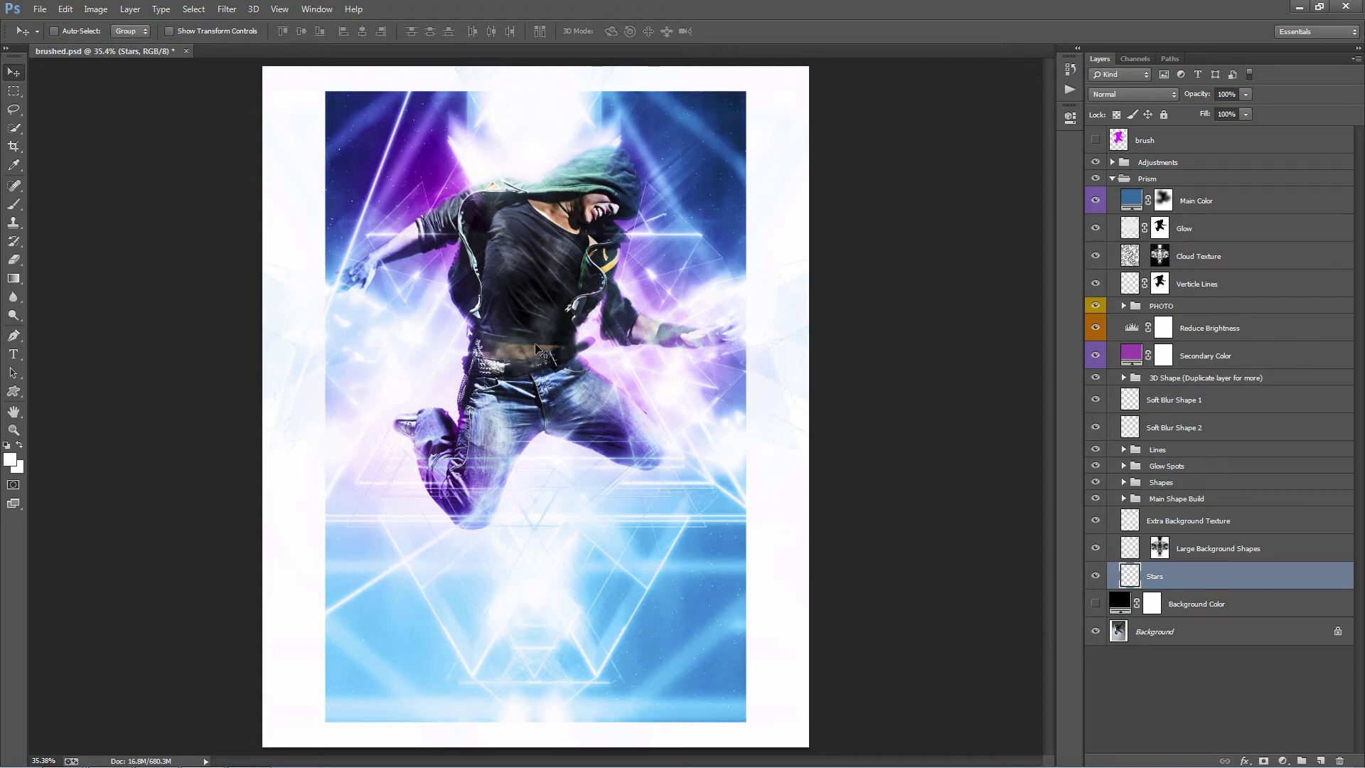
{"action": "left_click", "coordinate": [1096, 604]}
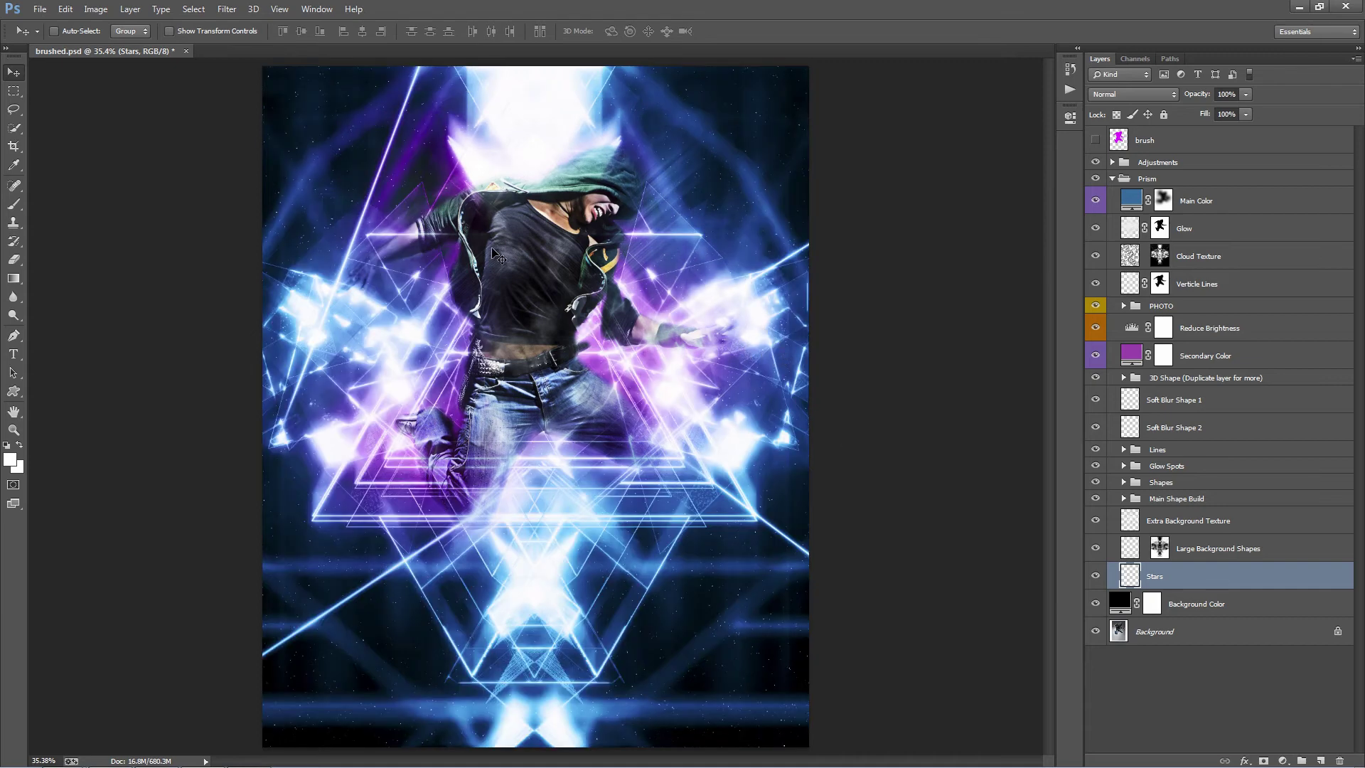
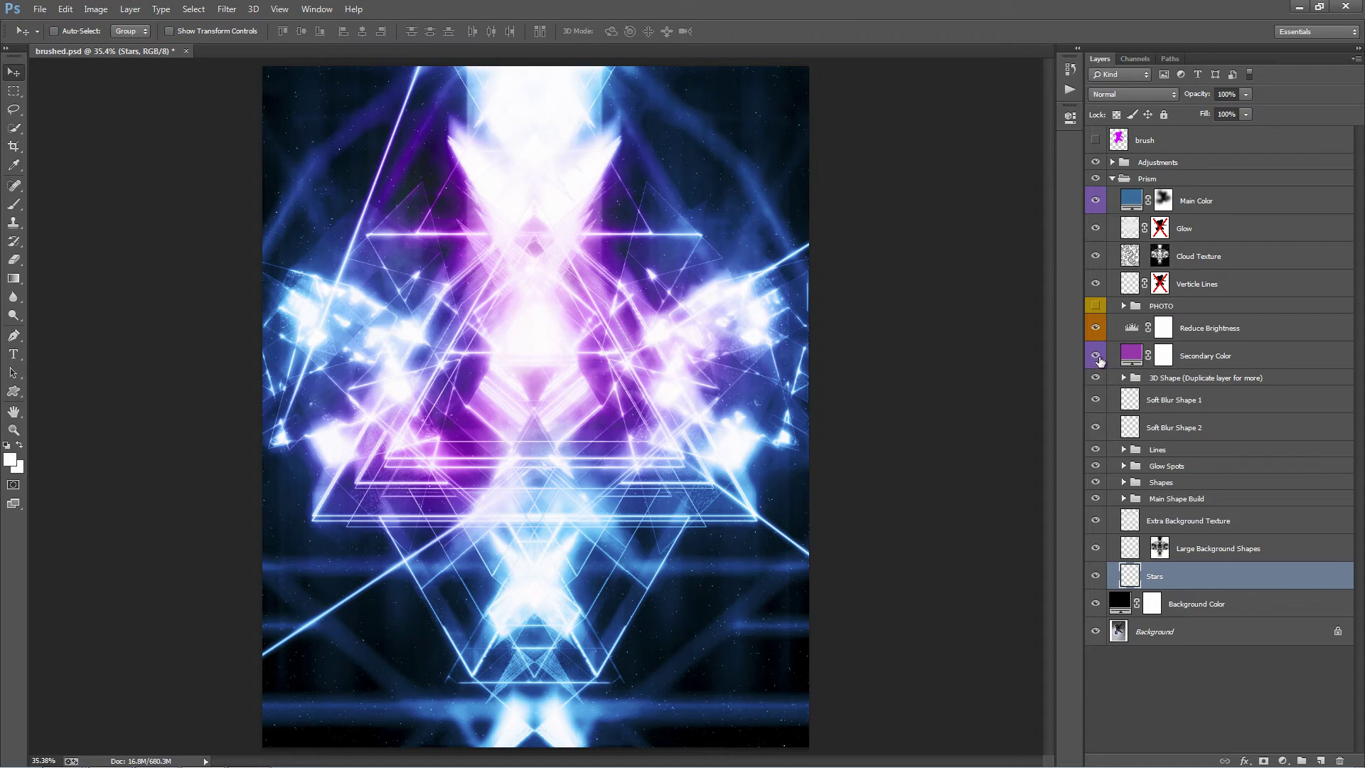
View the background without the Secondary Color layer and restore the Glow and Verticle Lines masks, the PHOTO group and Secondary Color
{"action": "left_click", "coordinate": [1095, 355]}
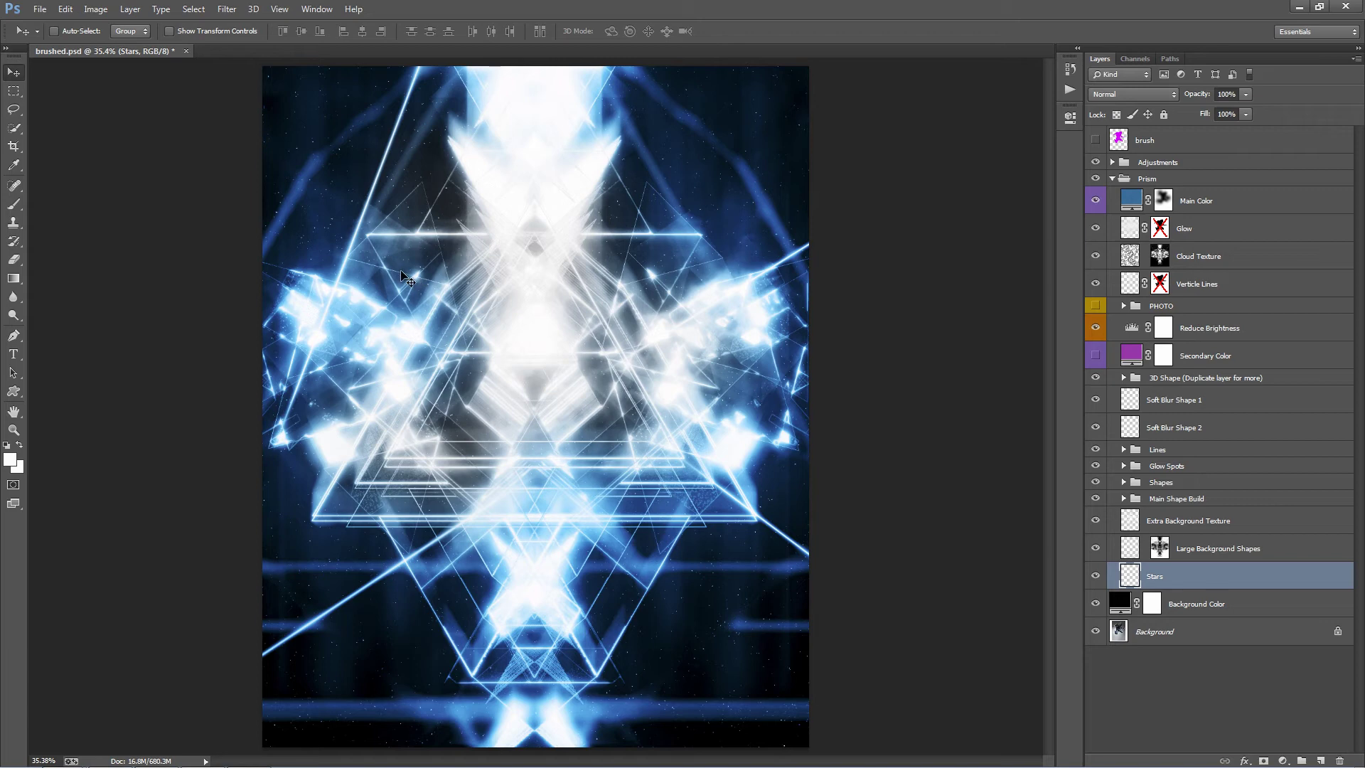
{"action": "left_click", "coordinate": [1160, 227]}
{"action": "left_click", "coordinate": [1159, 228], "text": "shift"}
{"action": "left_click", "coordinate": [1159, 283]}
{"action": "left_click", "coordinate": [1159, 283], "text": "shift"}
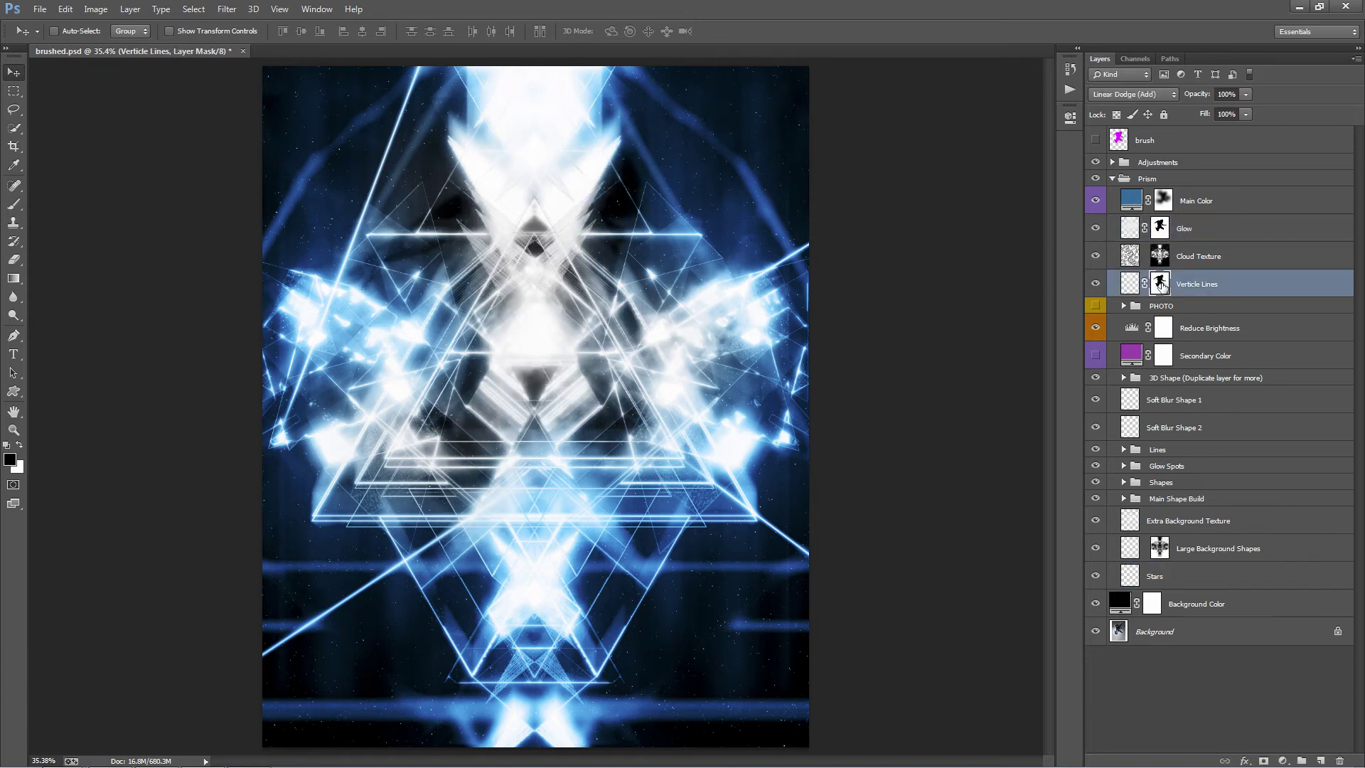
{"action": "left_click", "coordinate": [1096, 305]}
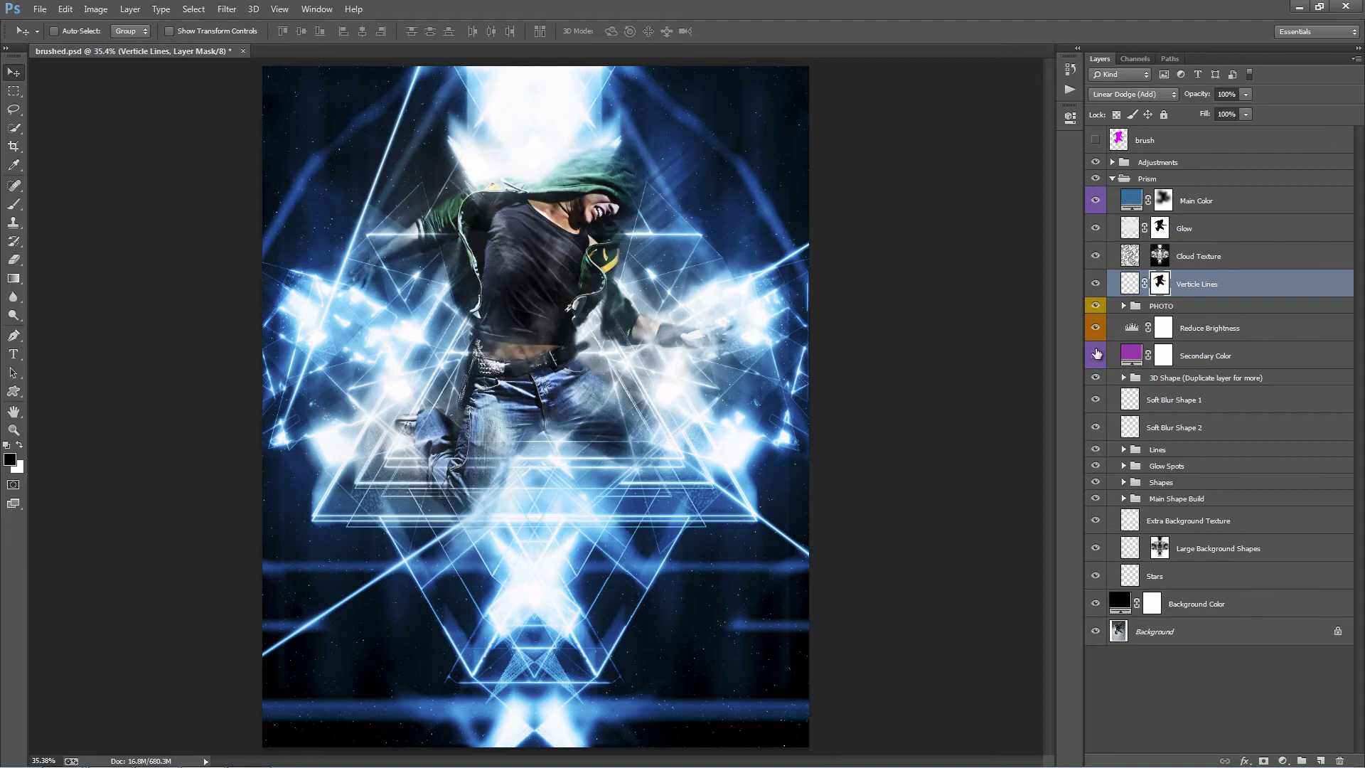
{"action": "left_click", "coordinate": [1096, 355]}
Collapse the Prism group and turn on the Overall Sharpening layer inside the Adjustments group
{"action": "left_click", "coordinate": [1198, 543]}
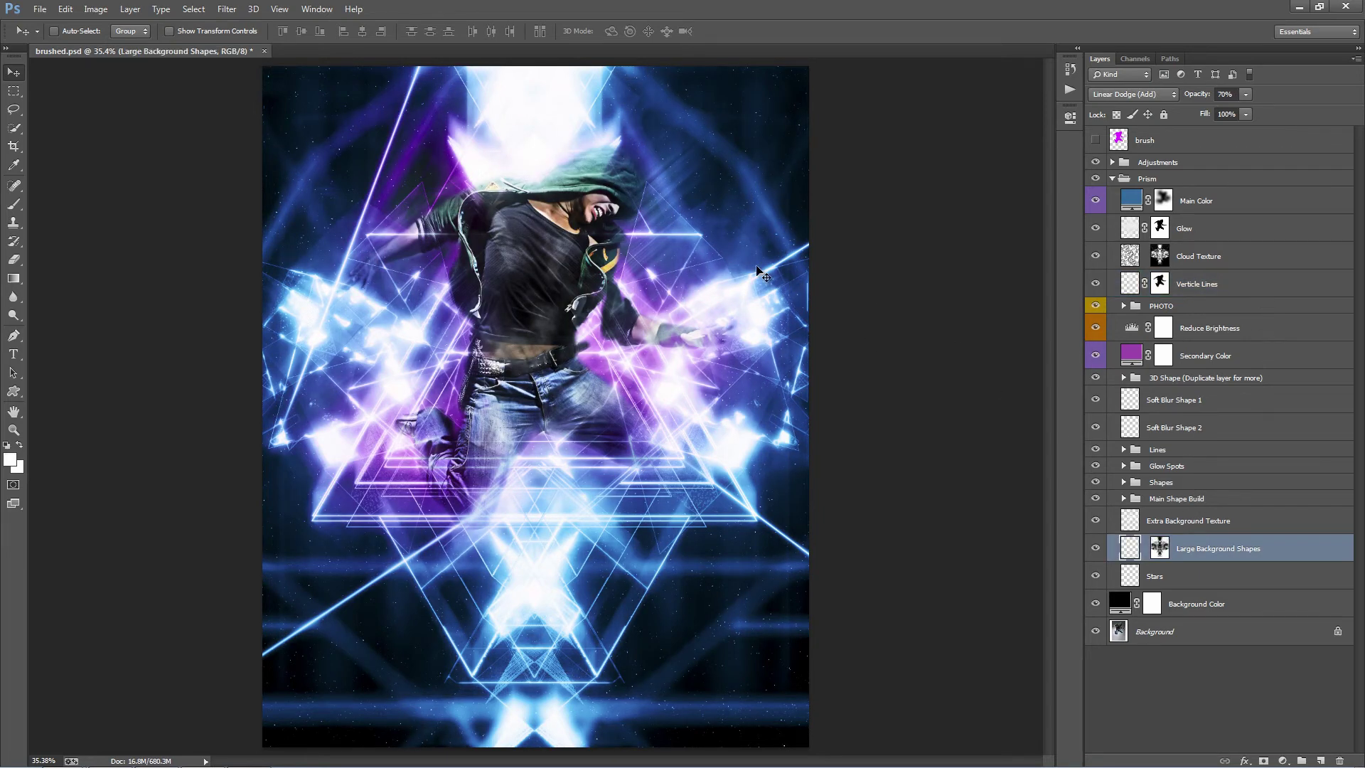
{"action": "left_click", "coordinate": [1112, 178]}
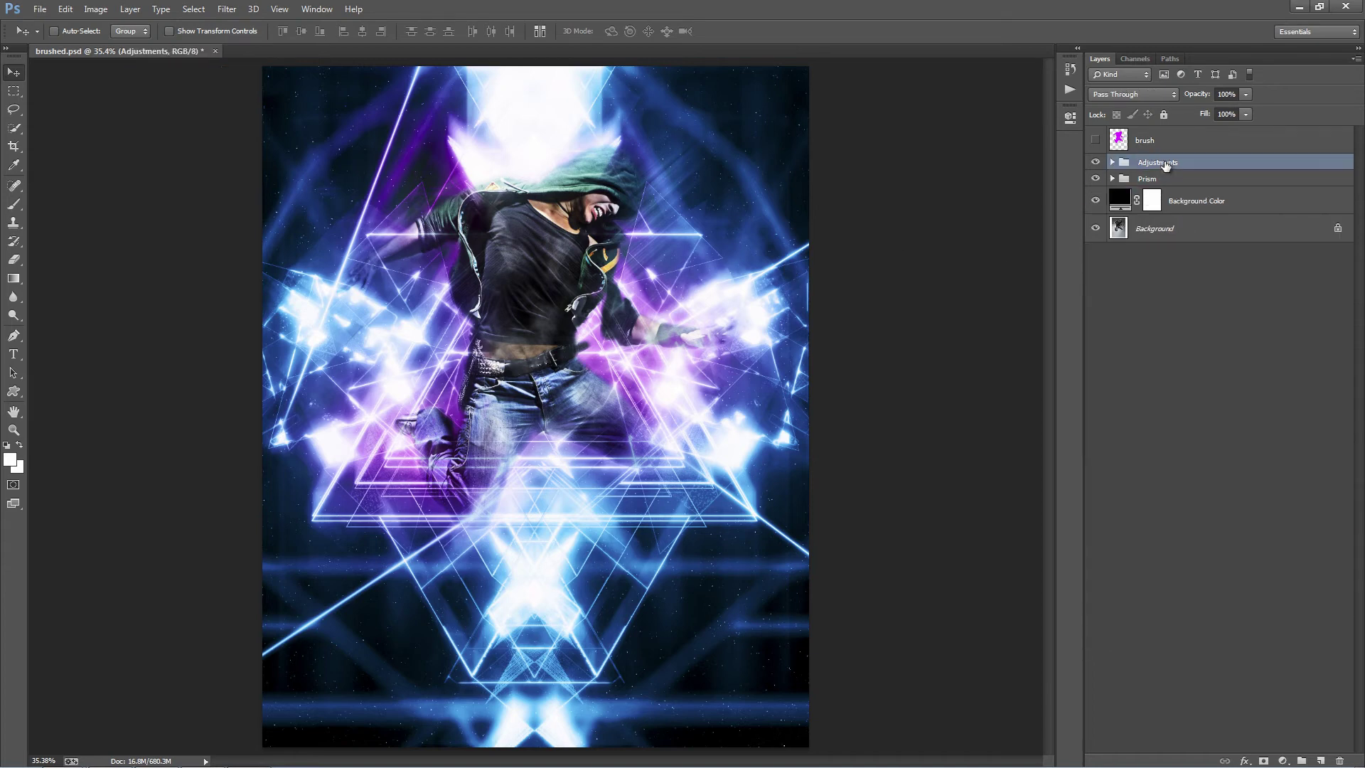
{"action": "left_click", "coordinate": [1113, 163]}
{"action": "left_click", "coordinate": [1192, 187]}
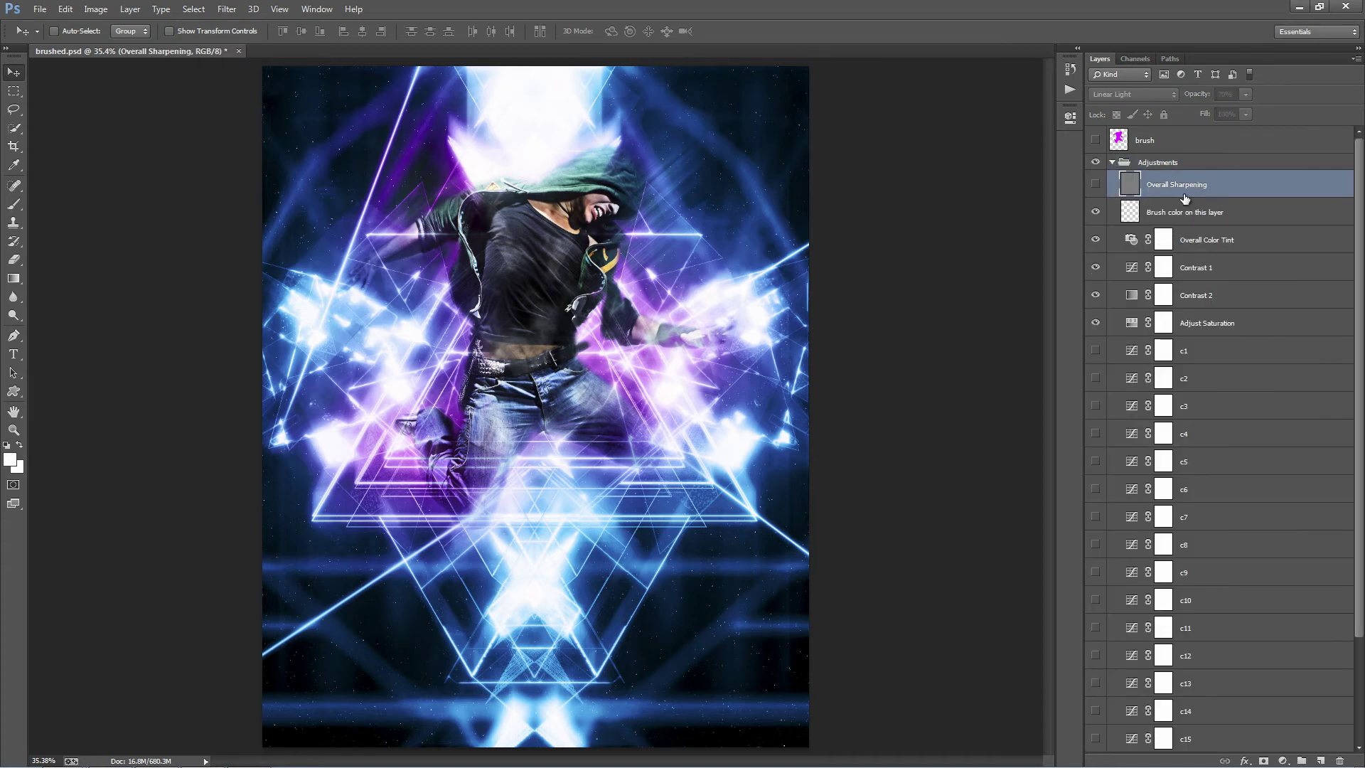
{"action": "left_click", "coordinate": [1095, 184]}
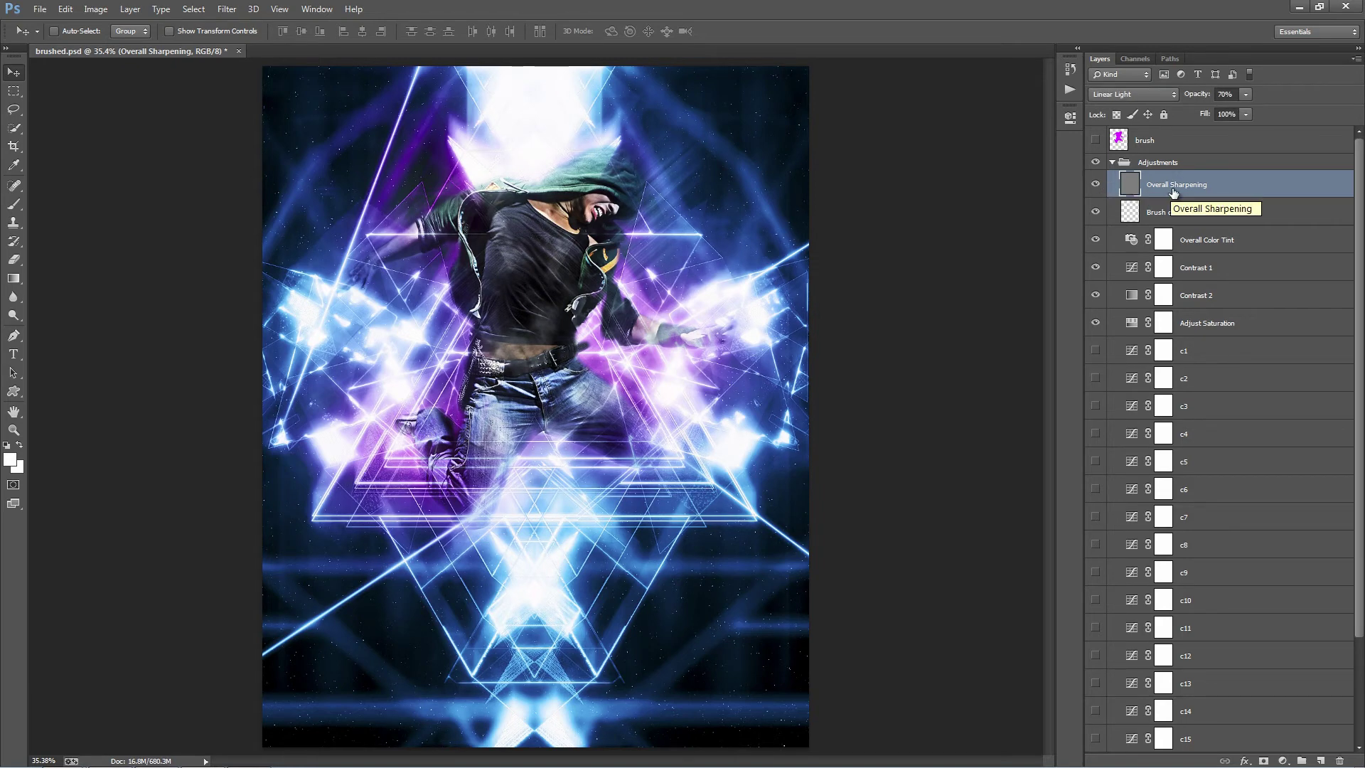
Try moving the Overall Sharpening layer across the artwork and undo the move
{"action": "left_click_drag", "start_coordinate": [573, 334], "coordinate": [666, 263]}
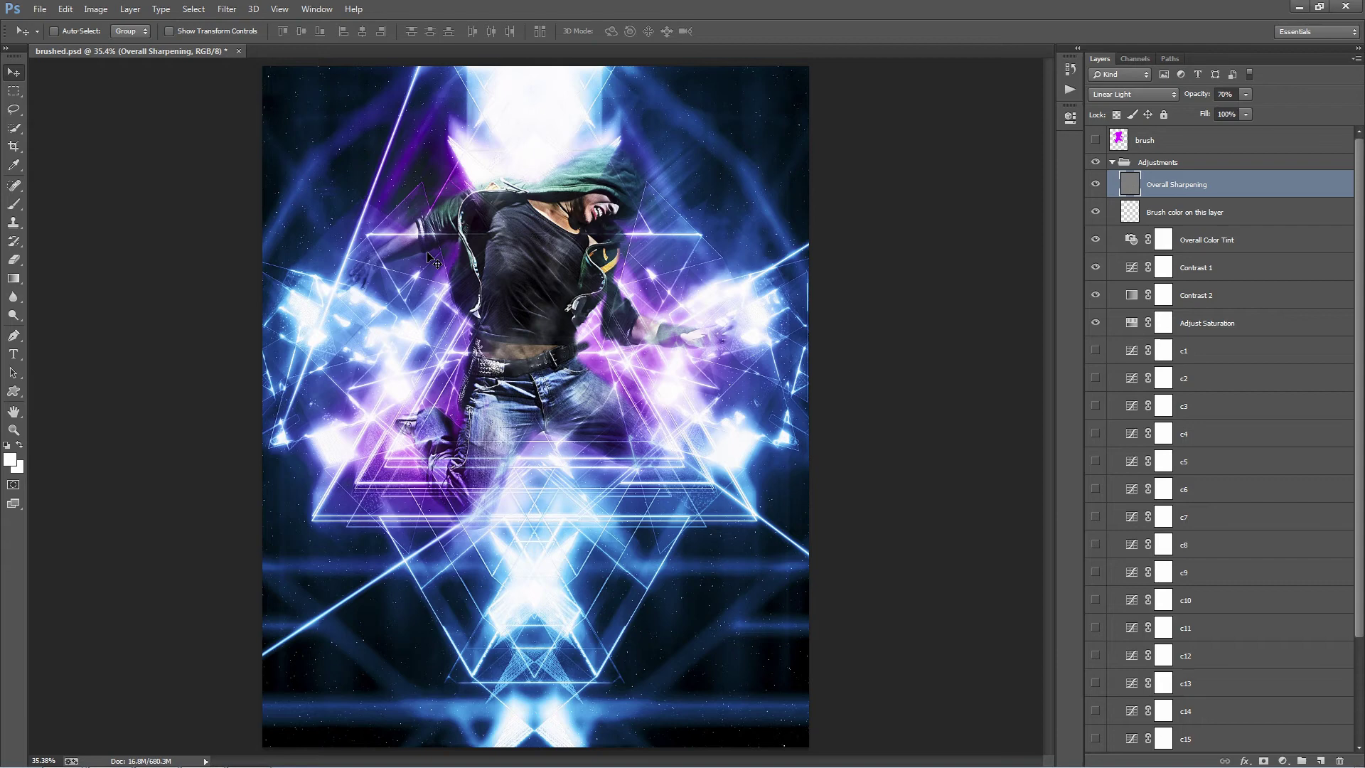
{"action": "left_click_drag", "start_coordinate": [428, 253], "coordinate": [308, 200]}
{"action": "key", "text": "ctrl+z"}
{"action": "left_click", "coordinate": [1095, 186]}
Paint orange (#f9870d) over the dancer and the surrounding glows on the Brush color on this layer with a soft 900 px brush
{"action": "left_click", "coordinate": [1199, 213]}
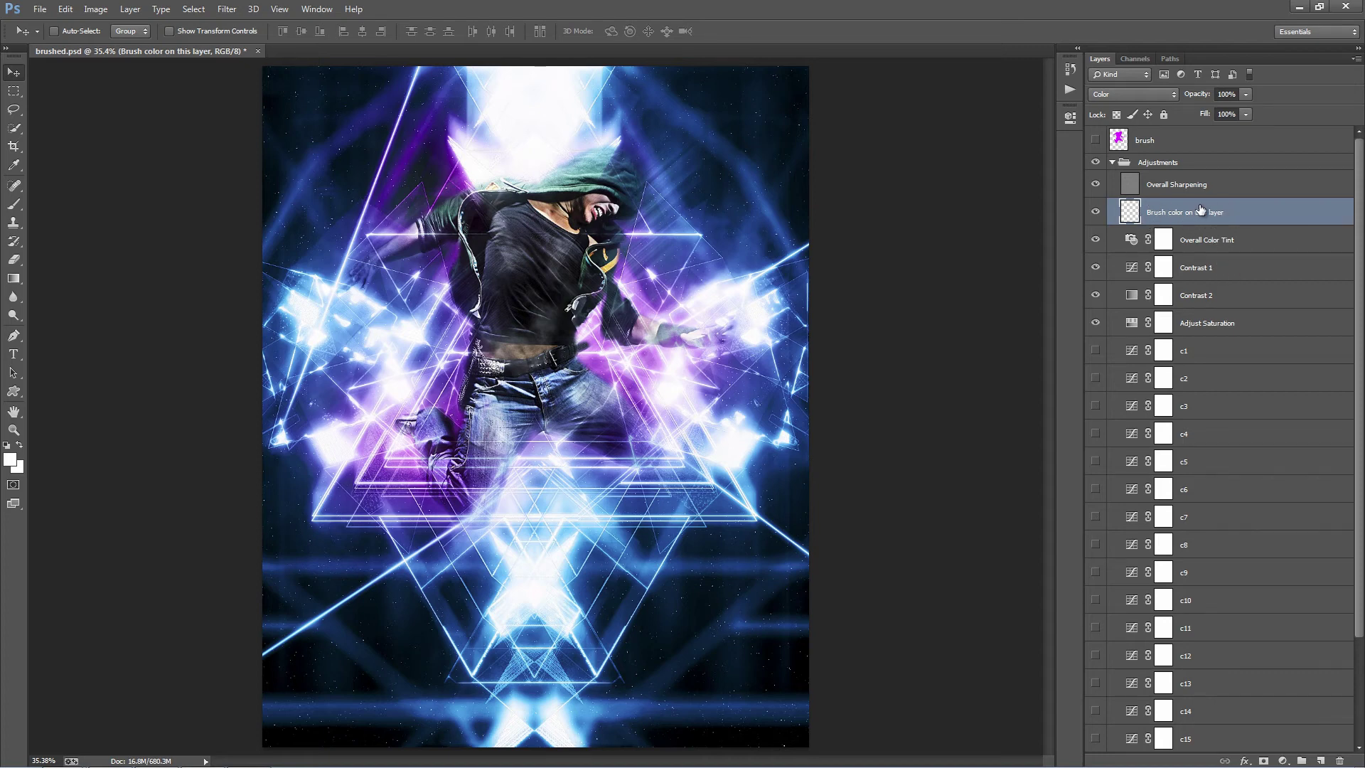
{"action": "key", "text": "b"}
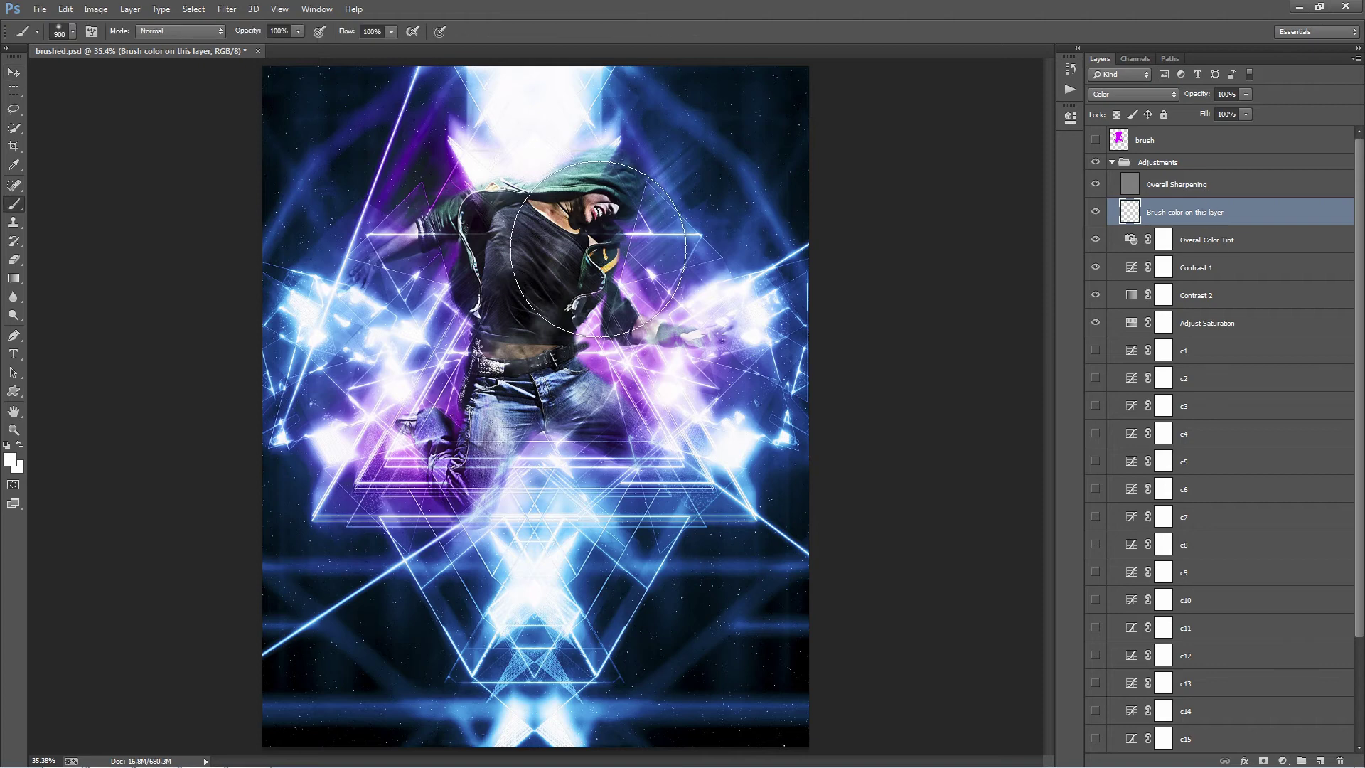
{"action": "left_click", "coordinate": [9, 459]}
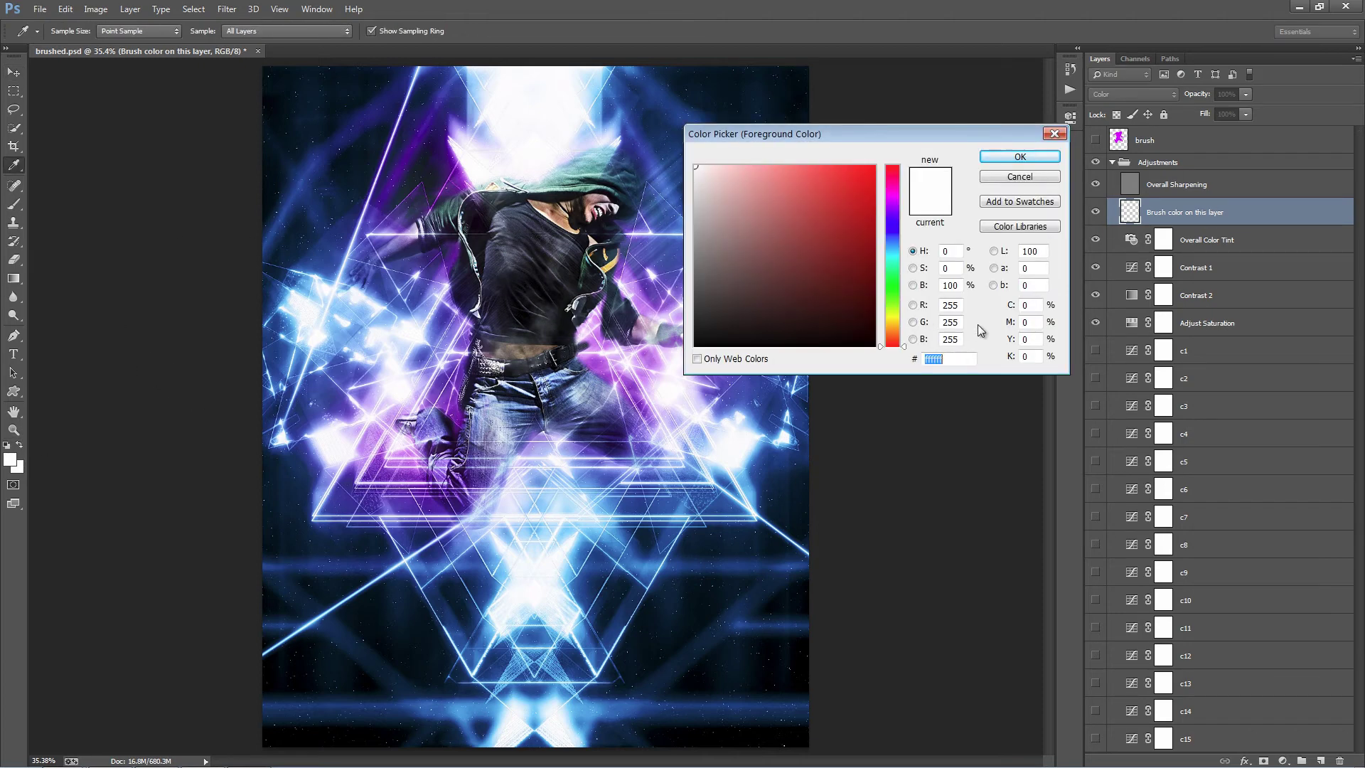
{"action": "left_click_drag", "start_coordinate": [900, 342], "coordinate": [897, 330]}
{"action": "left_click_drag", "start_coordinate": [868, 192], "coordinate": [866, 169]}
{"action": "left_click", "coordinate": [1020, 156]}
{"action": "left_click_drag", "start_coordinate": [626, 256], "coordinate": [690, 312]}
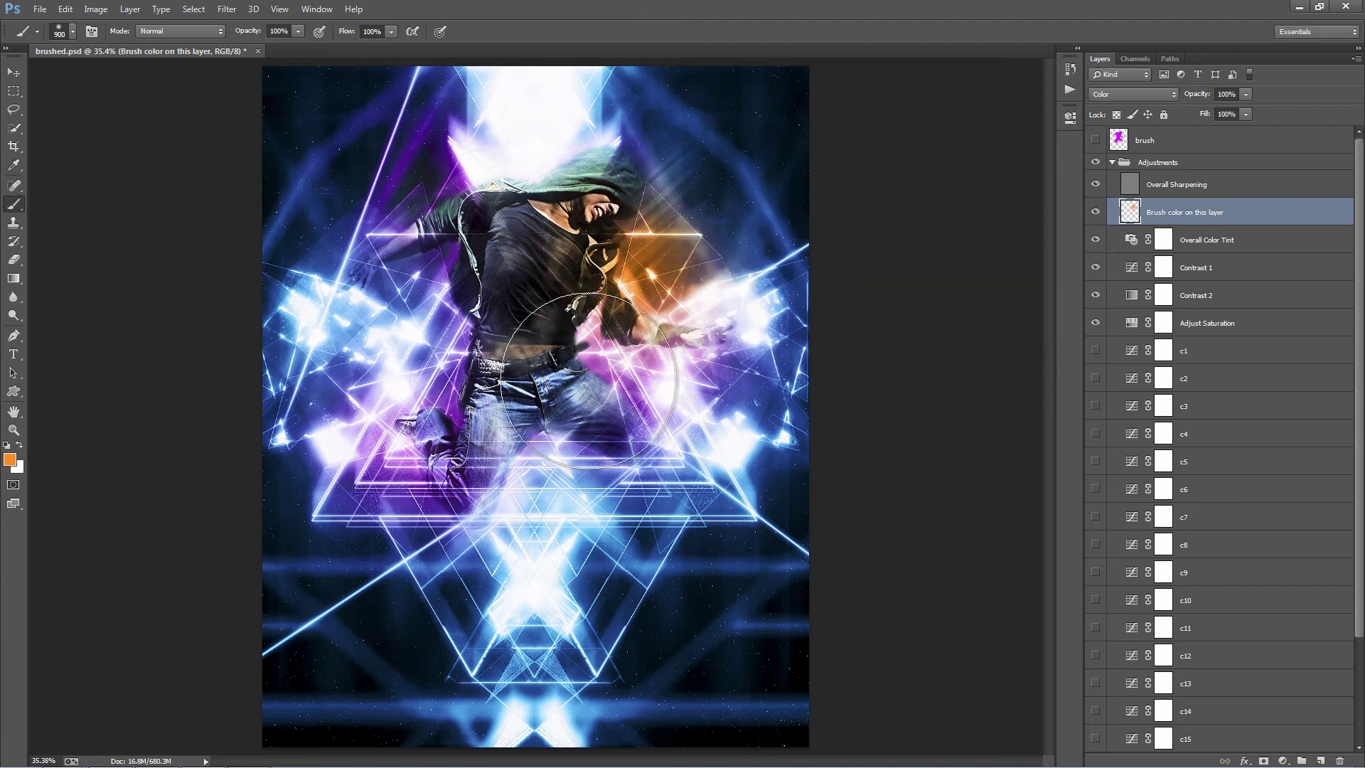
{"action": "mouse_move", "coordinate": [355, 355]}
{"action": "left_mouse_down"}
{"action": "mouse_move", "coordinate": [403, 473]}
{"action": "mouse_move", "coordinate": [548, 518]}
{"action": "mouse_move", "coordinate": [670, 365]}
{"action": "mouse_move", "coordinate": [457, 92]}
{"action": "left_mouse_up"}
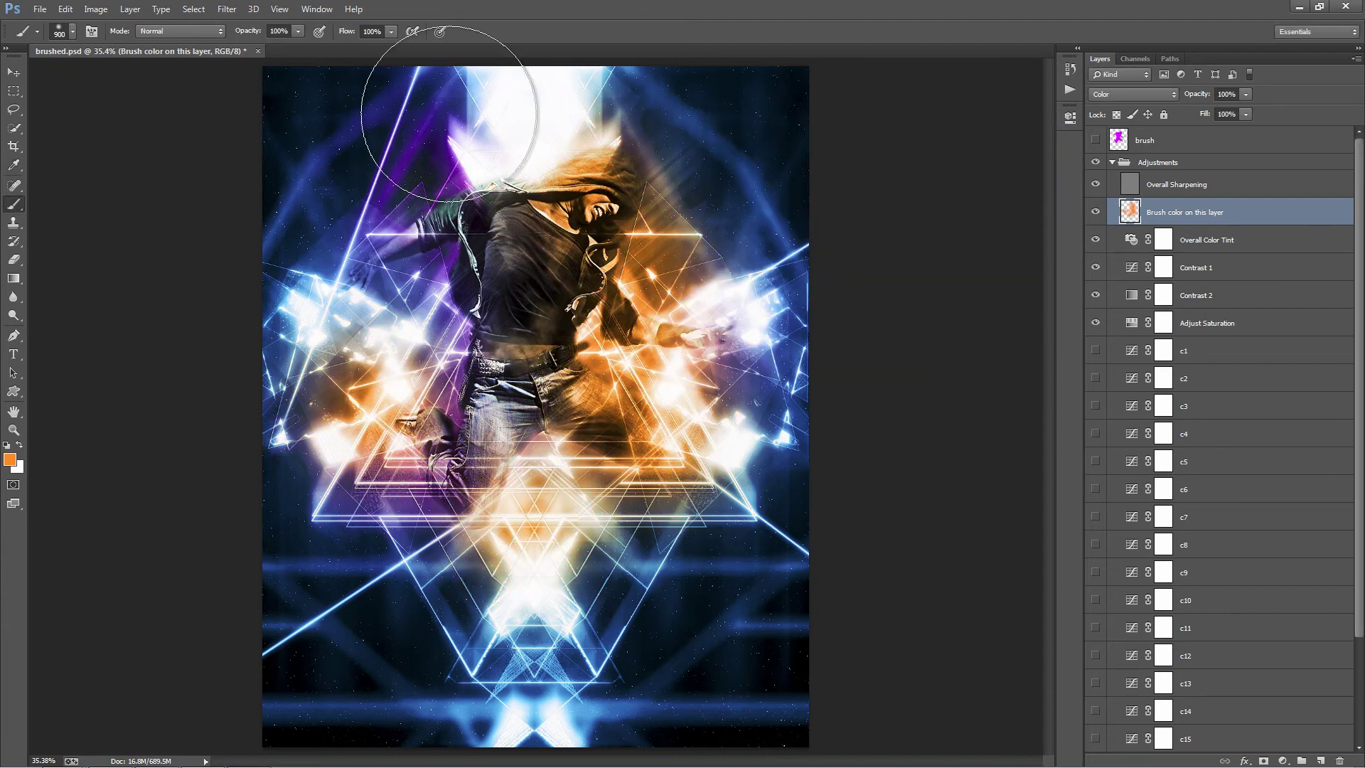
Change the brush colour to red (#f93f0d) and paint it from above the dancer's head down over the body and legs
{"action": "left_click", "coordinate": [9, 459]}
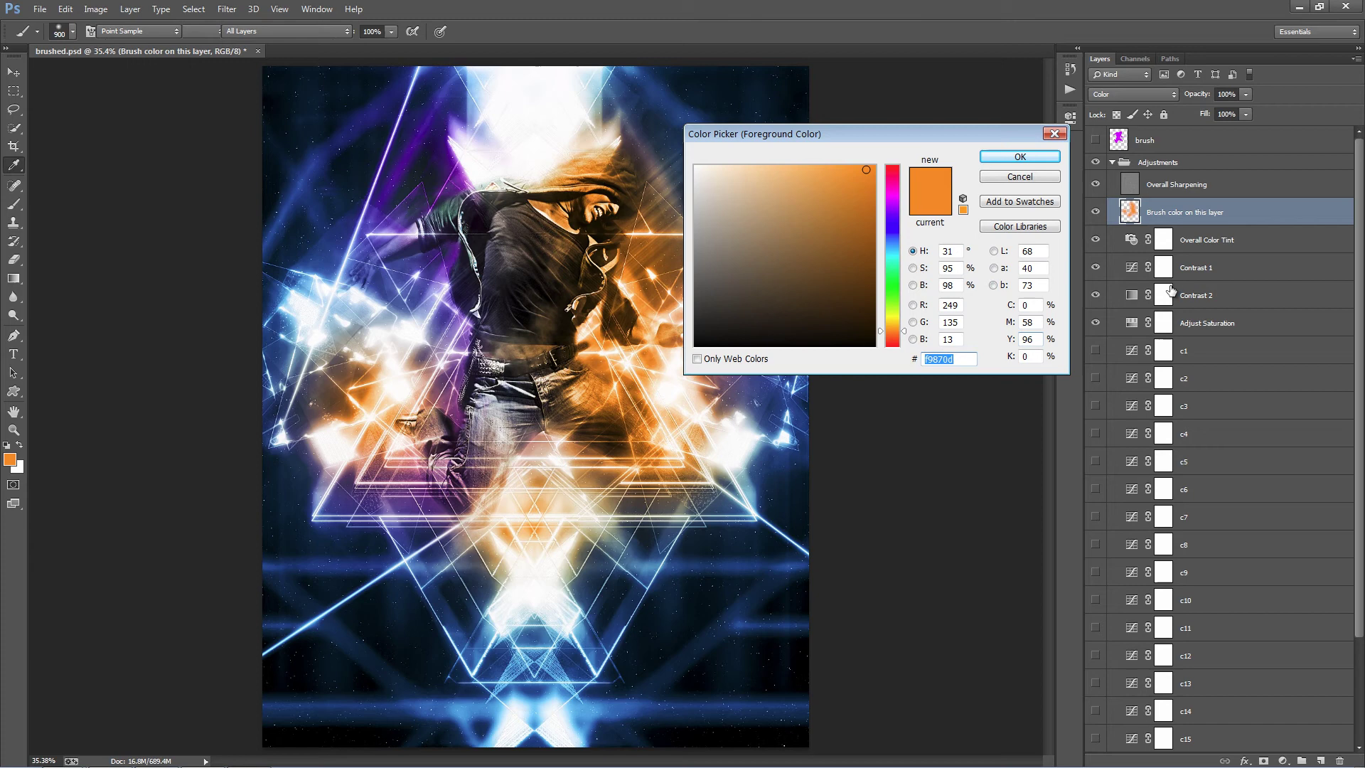
{"action": "left_click", "coordinate": [898, 240]}
{"action": "left_click_drag", "start_coordinate": [900, 243], "coordinate": [899, 340]}
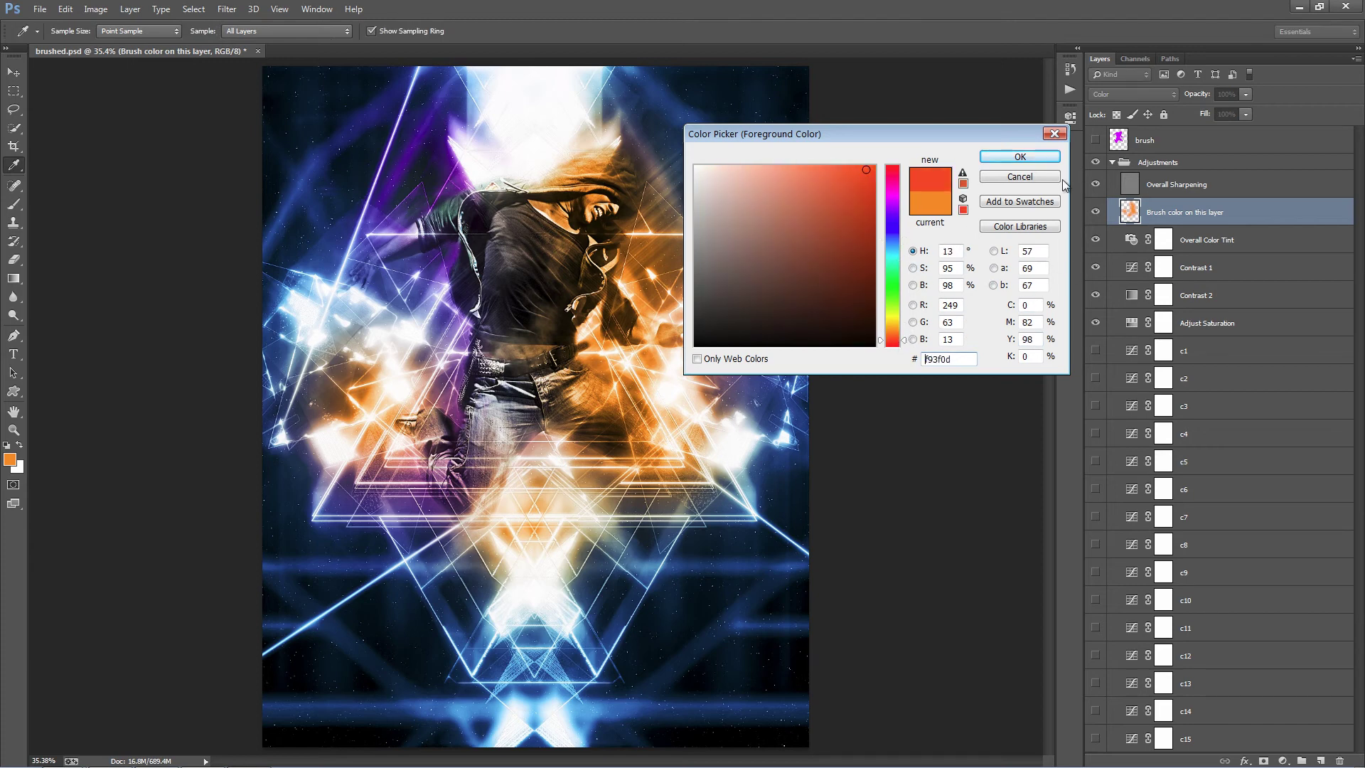
{"action": "left_click", "coordinate": [1020, 156]}
{"action": "mouse_move", "coordinate": [498, 114]}
{"action": "left_mouse_down"}
{"action": "mouse_move", "coordinate": [547, 213]}
{"action": "mouse_move", "coordinate": [640, 299]}
{"action": "mouse_move", "coordinate": [547, 398]}
{"action": "mouse_move", "coordinate": [440, 398]}
{"action": "mouse_move", "coordinate": [419, 369]}
{"action": "mouse_move", "coordinate": [540, 504]}
{"action": "left_mouse_up"}
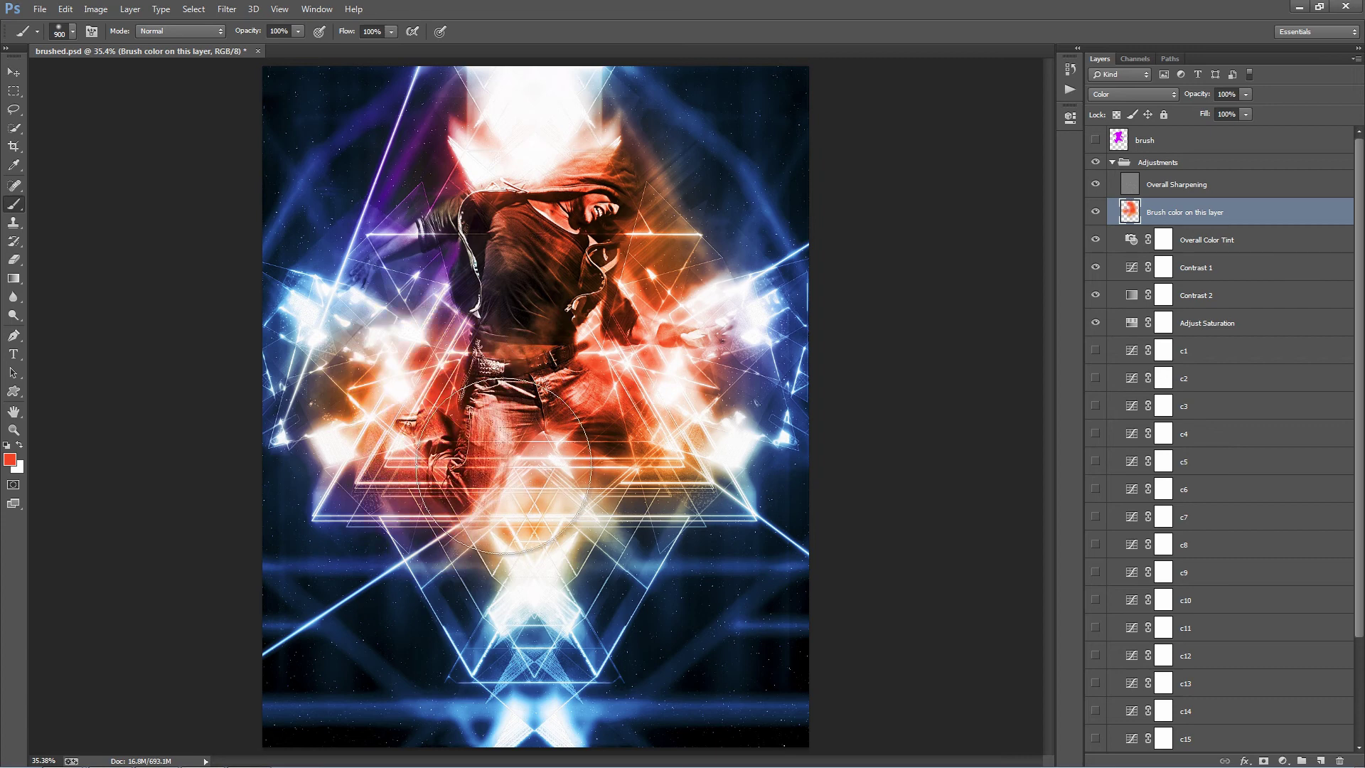
Change the brush colour to bright green and paint it over the dancer's raised left-side arm and the nearby glow
{"action": "left_click", "coordinate": [10, 459]}
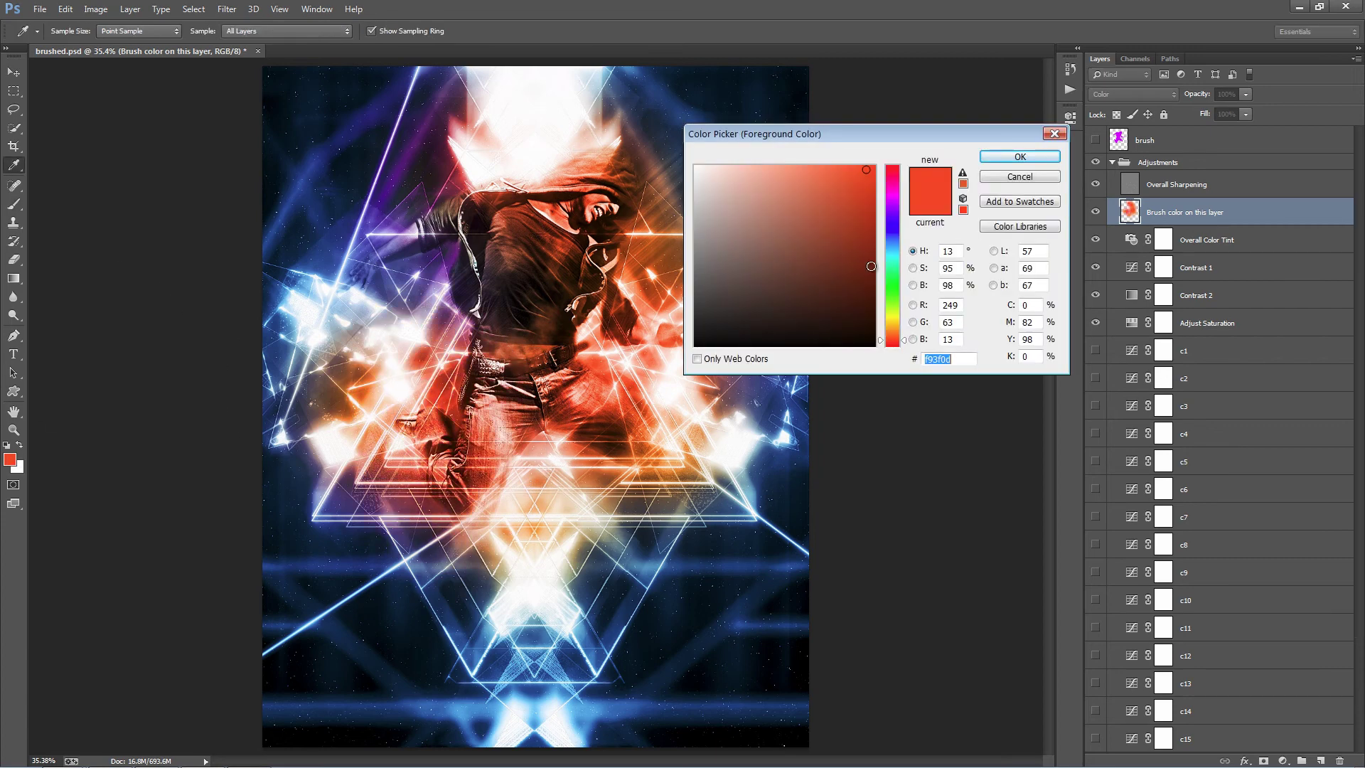
{"action": "left_click", "coordinate": [893, 269]}
{"action": "left_click", "coordinate": [1019, 157]}
{"action": "mouse_move", "coordinate": [490, 121]}
{"action": "left_mouse_down"}
{"action": "mouse_move", "coordinate": [502, 168]}
{"action": "mouse_move", "coordinate": [424, 302]}
{"action": "mouse_move", "coordinate": [356, 313]}
{"action": "left_mouse_up"}
{"action": "key", "text": "v"}
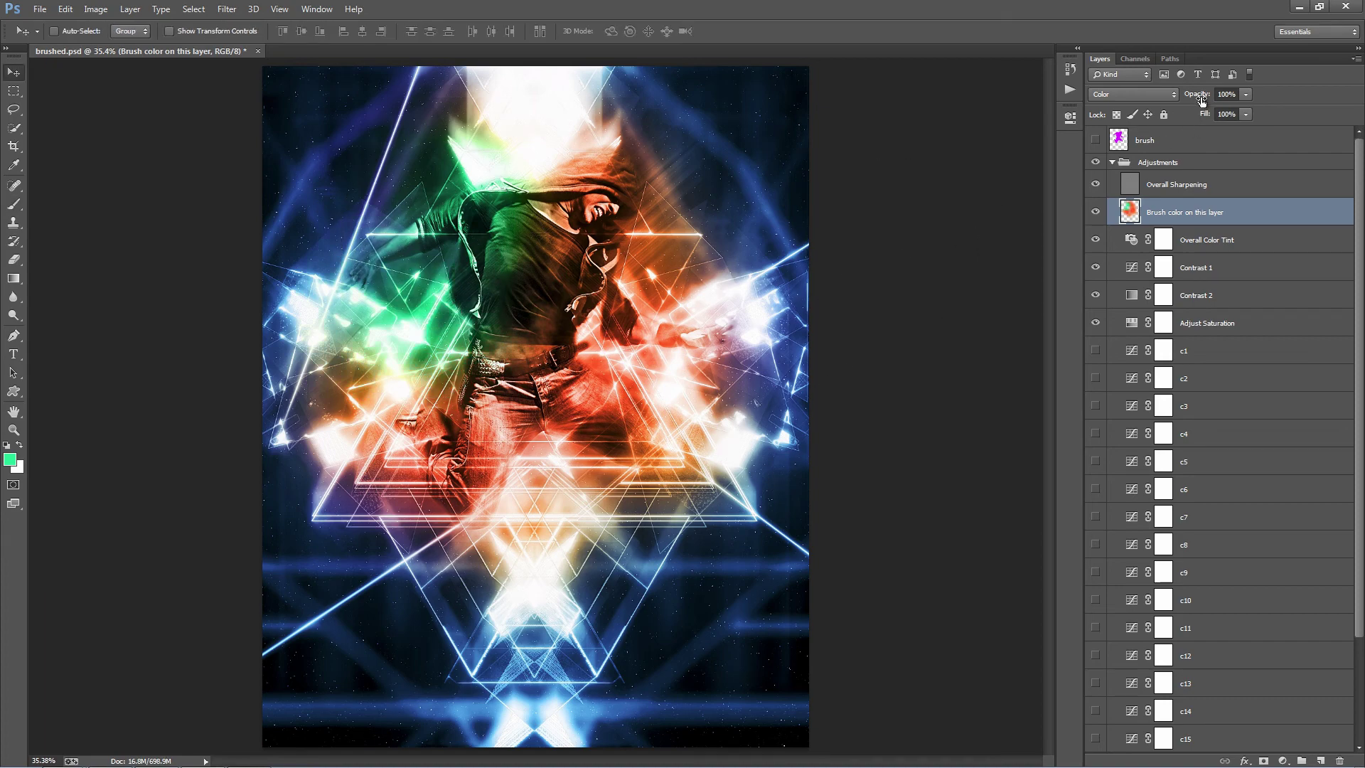
Lower the opacity of the Brush color on this layer to about 60% and hide the layer
{"action": "mouse_move", "coordinate": [1202, 100]}
{"action": "left_mouse_down"}
{"action": "mouse_move", "coordinate": [232, 79]}
{"action": "mouse_move", "coordinate": [275, 77]}
{"action": "left_mouse_up"}
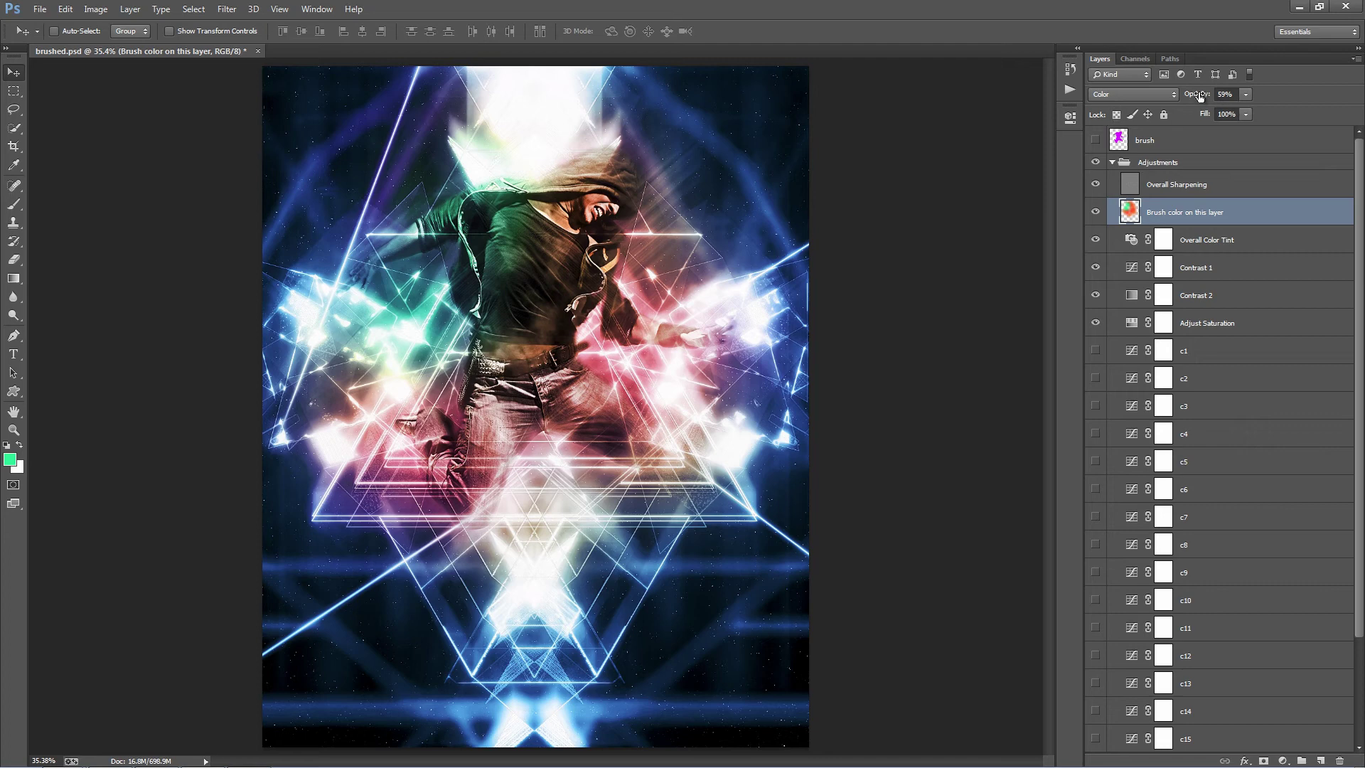
{"action": "left_click_drag", "start_coordinate": [1201, 94], "coordinate": [1201, 97]}
{"action": "left_click", "coordinate": [1096, 212]}
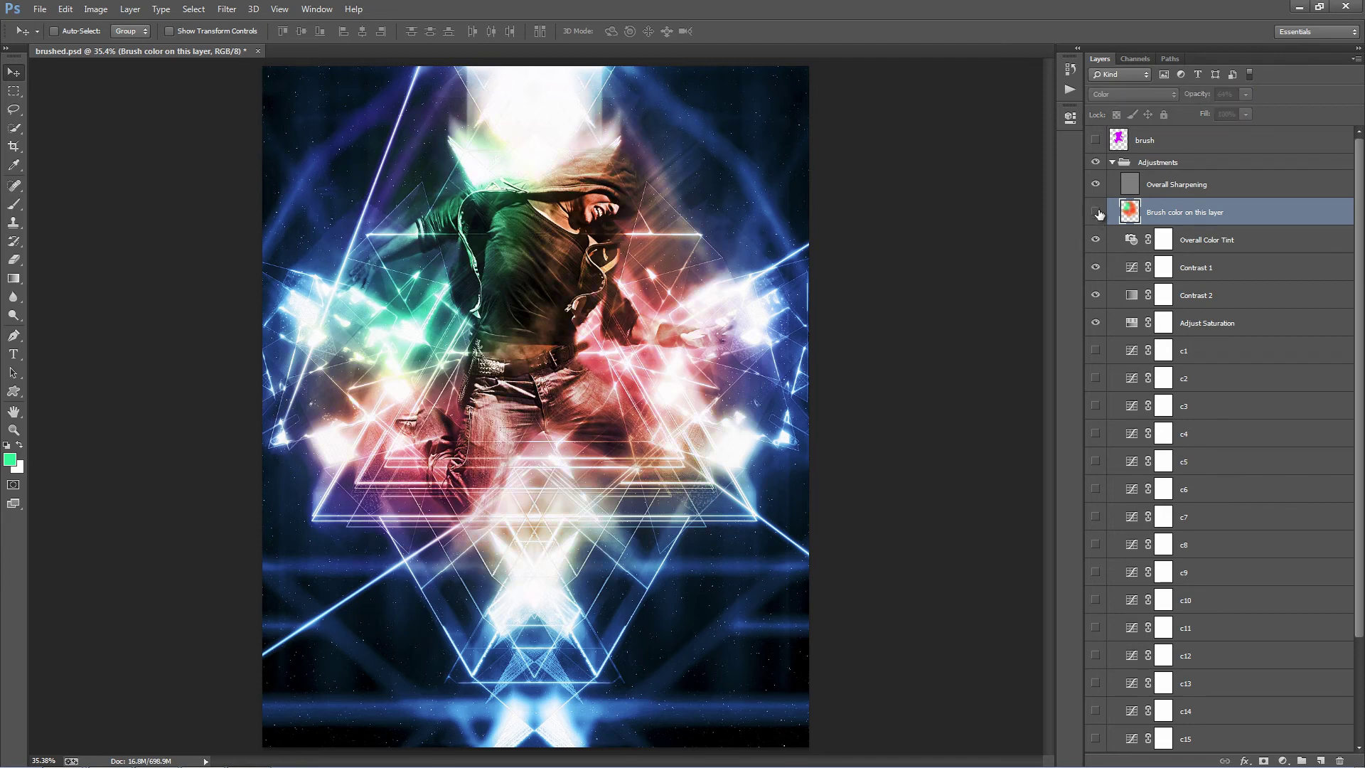
Try stronger Warming Filter (85) densities on the Overall Color Tint adjustment and set the density to 1%
{"action": "left_click", "coordinate": [1238, 249]}
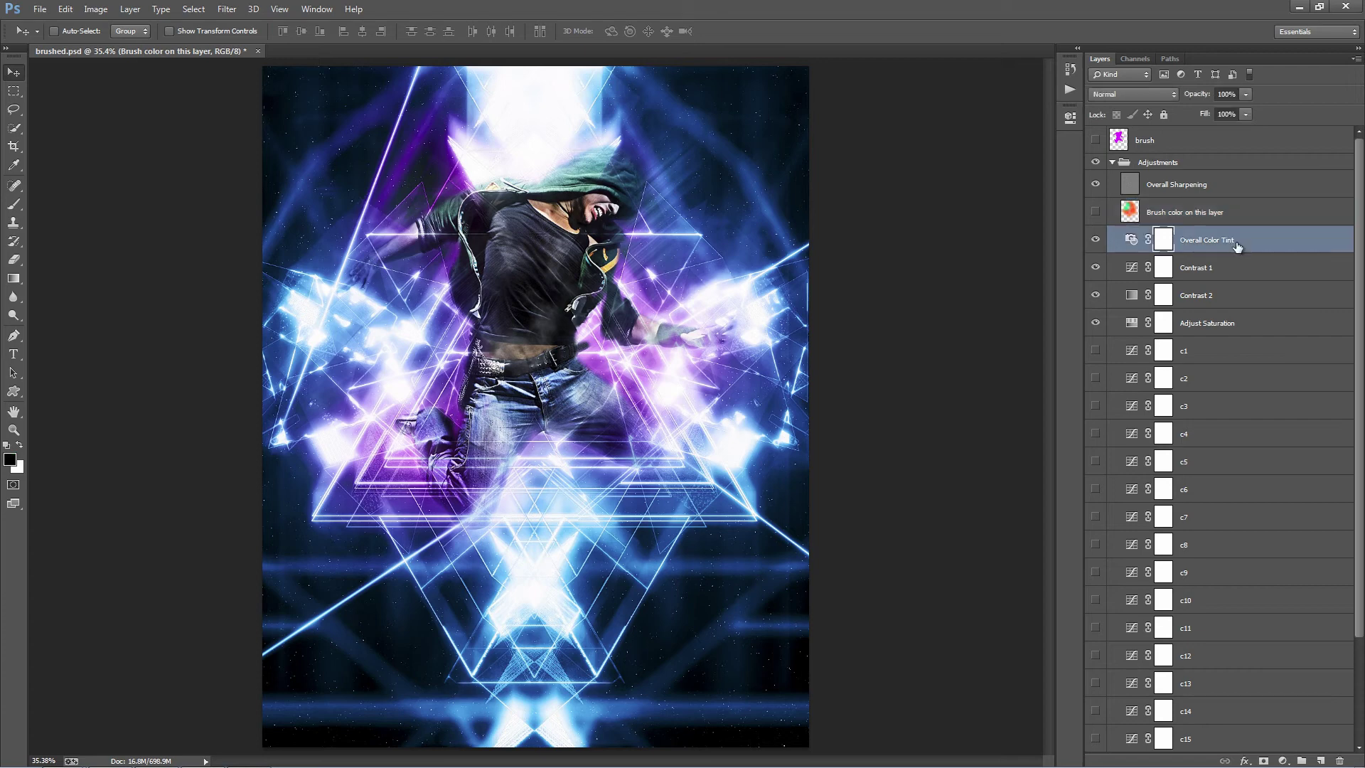
{"action": "double_click", "coordinate": [1132, 240]}
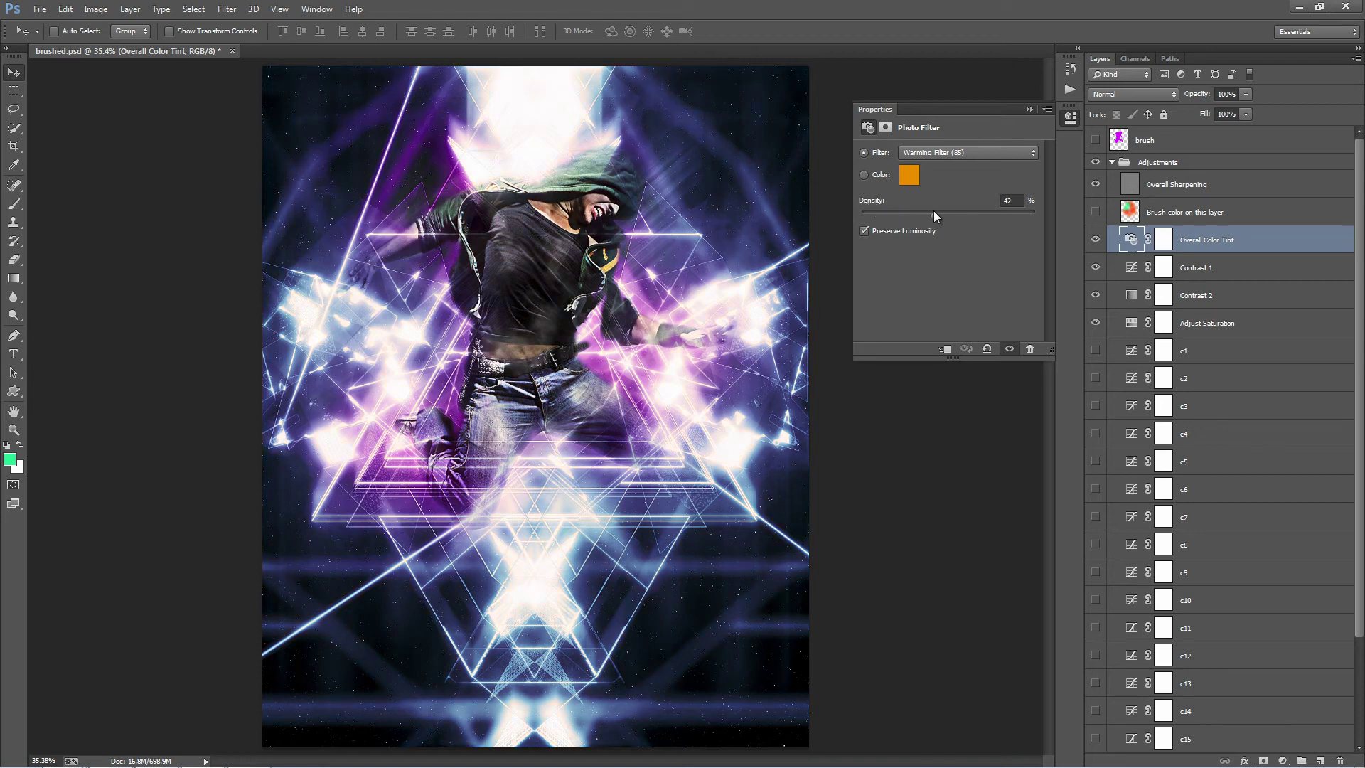
{"action": "left_click_drag", "start_coordinate": [906, 207], "coordinate": [904, 209]}
{"action": "left_click", "coordinate": [988, 152]}
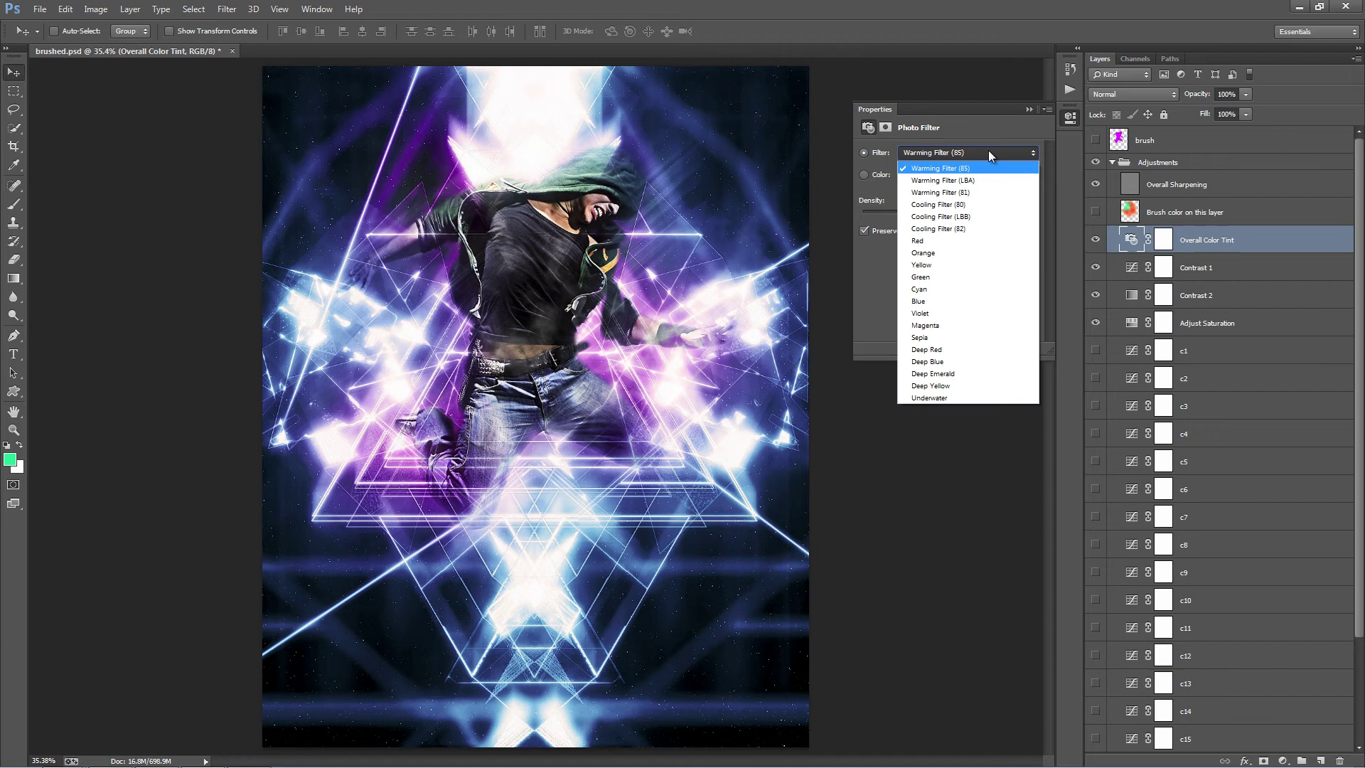
{"action": "left_click", "coordinate": [870, 318]}
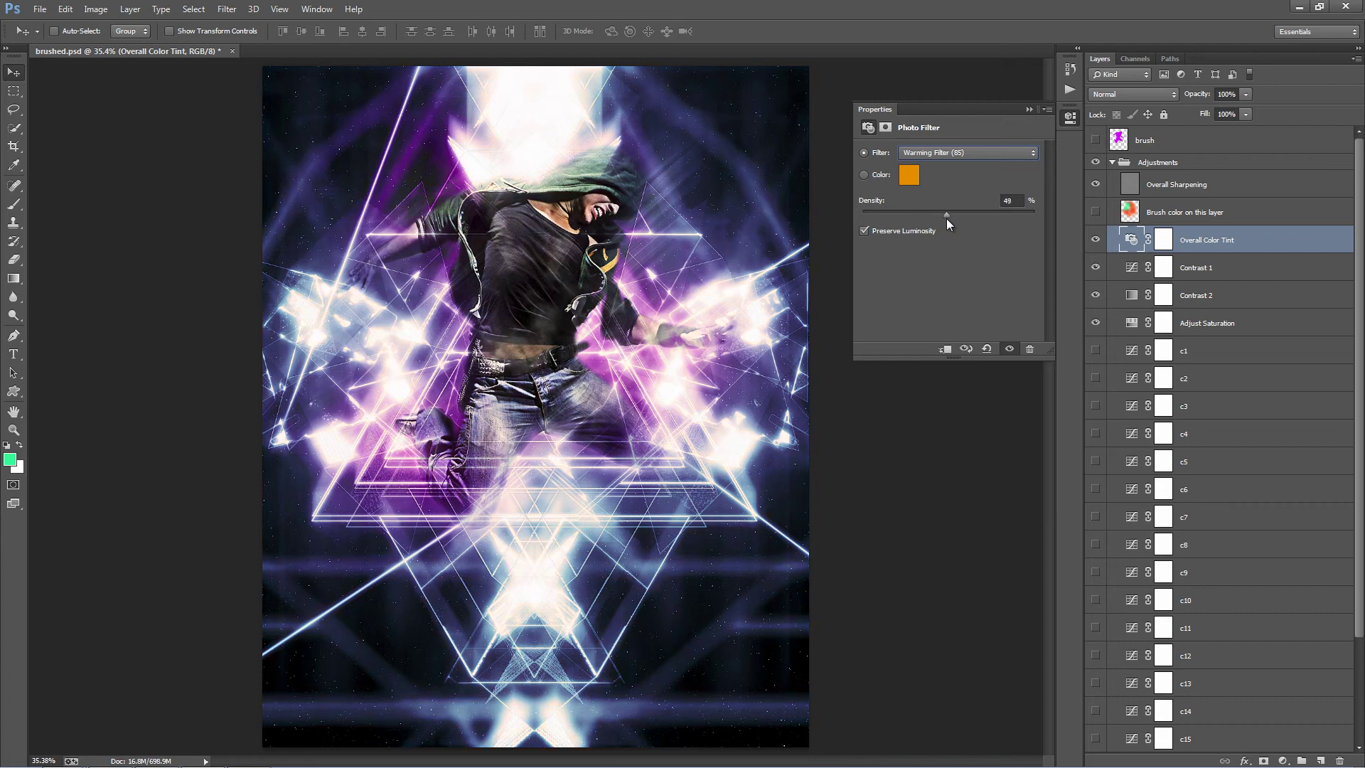
{"action": "left_click_drag", "start_coordinate": [912, 215], "coordinate": [859, 211]}
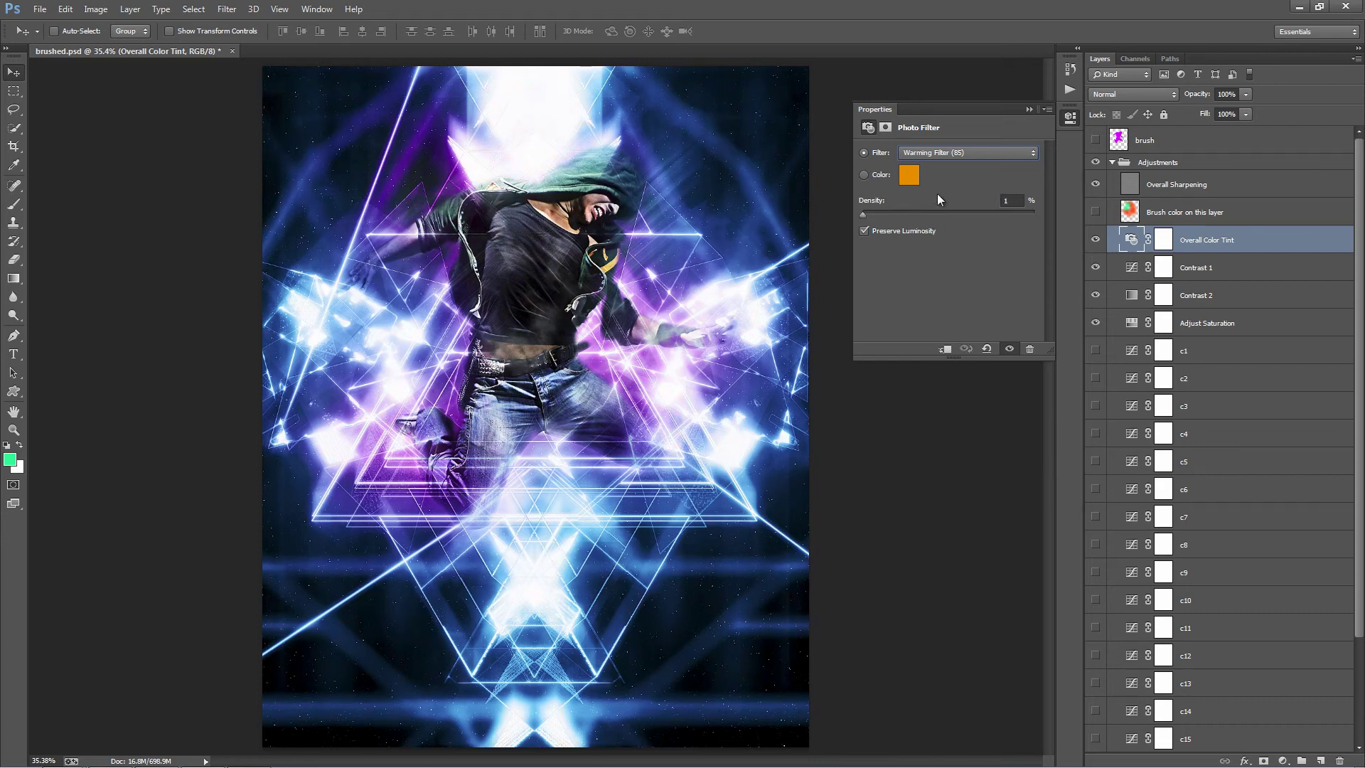
{"action": "left_click", "coordinate": [1029, 109]}
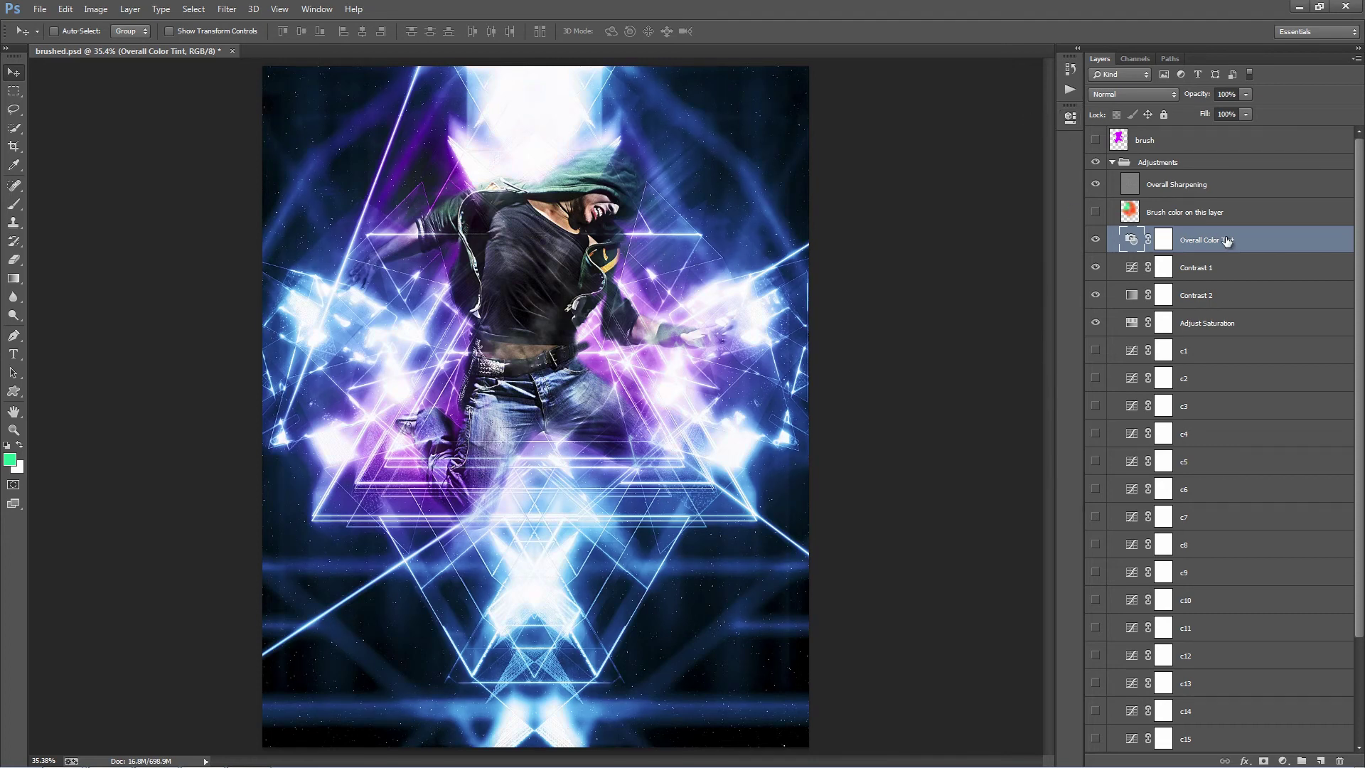
Compare the artwork with and without the Contrast 1 and Contrast 2 adjustments
{"action": "left_click", "coordinate": [1233, 274]}
{"action": "scroll", "coordinate": [1190, 235], "scroll_direction": "down", "scroll_amount": 2}
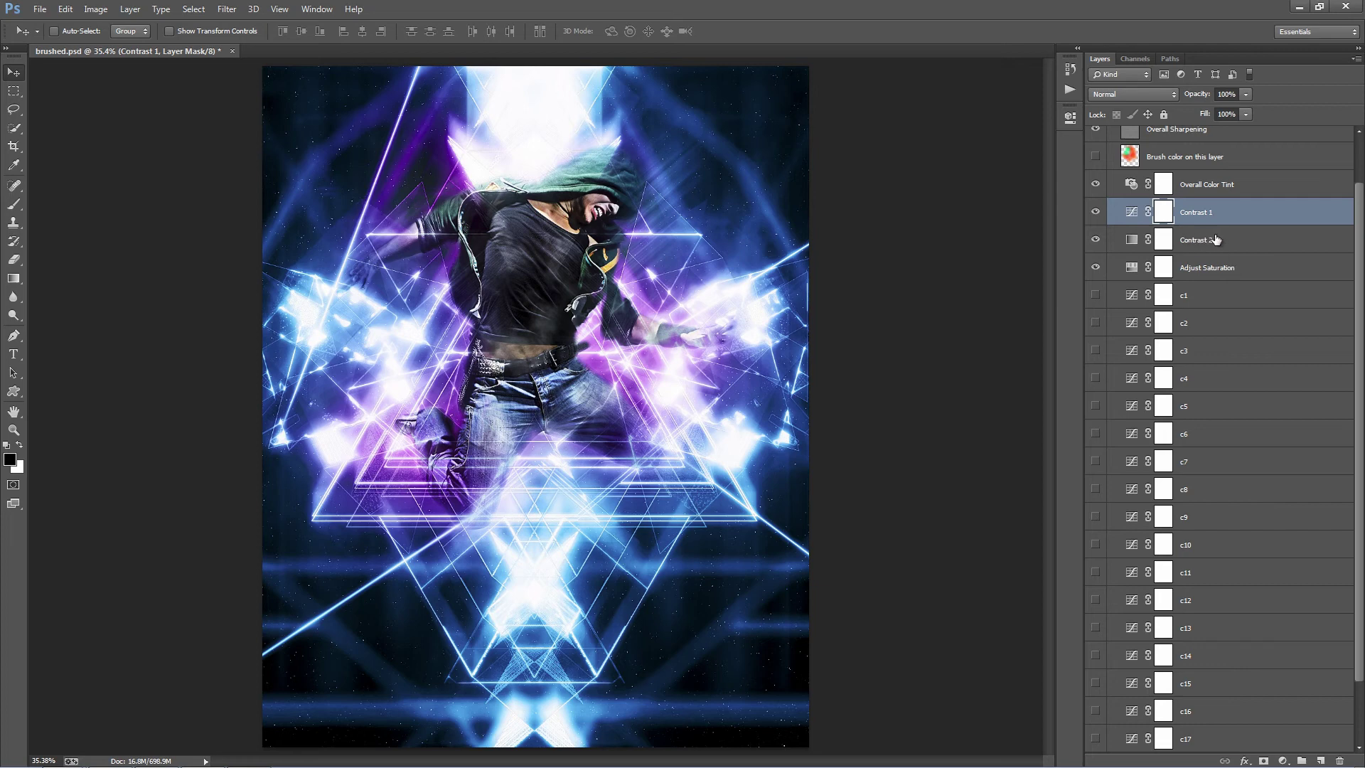
{"action": "left_click", "coordinate": [1215, 240]}
{"action": "left_click", "coordinate": [1217, 218]}
{"action": "scroll", "coordinate": [1208, 334], "scroll_direction": "up", "scroll_amount": 2}
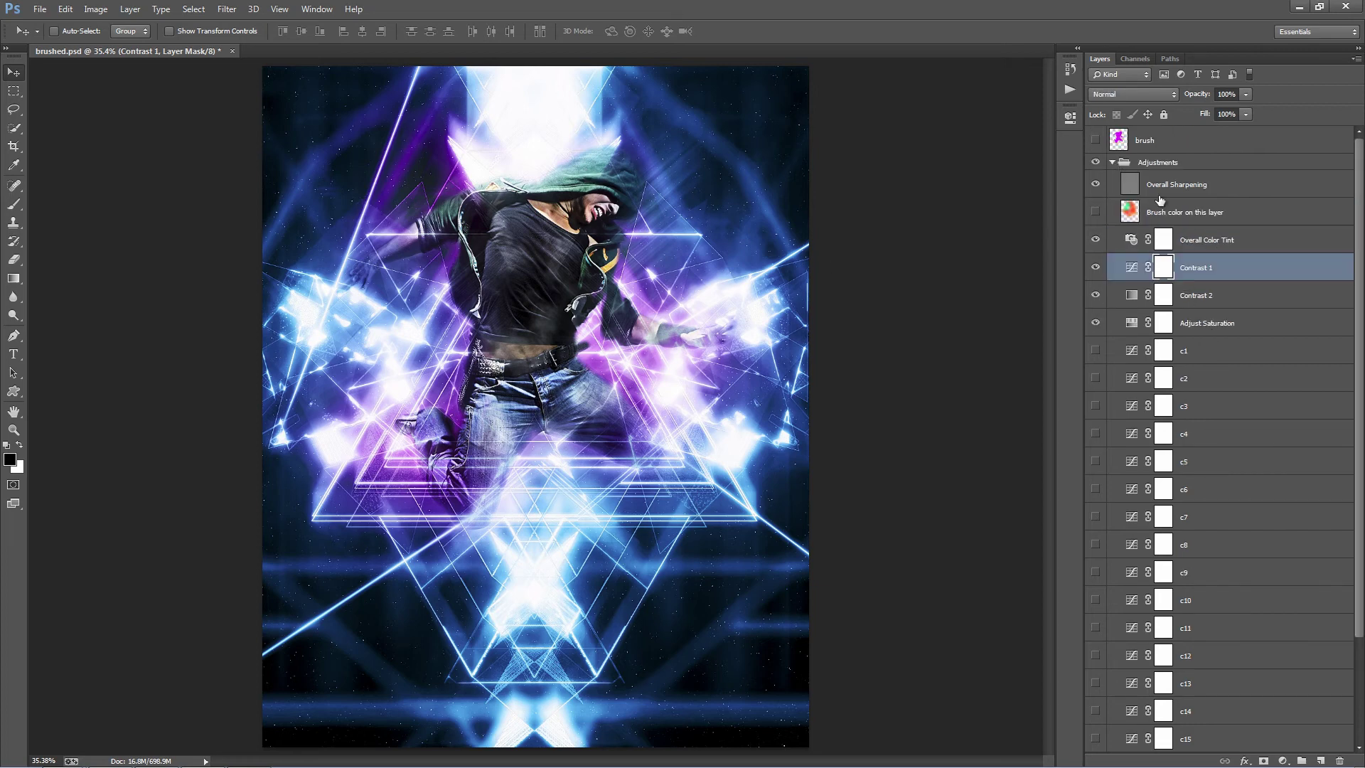
{"action": "left_click", "coordinate": [1095, 268]}
{"action": "left_click", "coordinate": [1096, 296]}
{"action": "left_click", "coordinate": [1095, 267]}
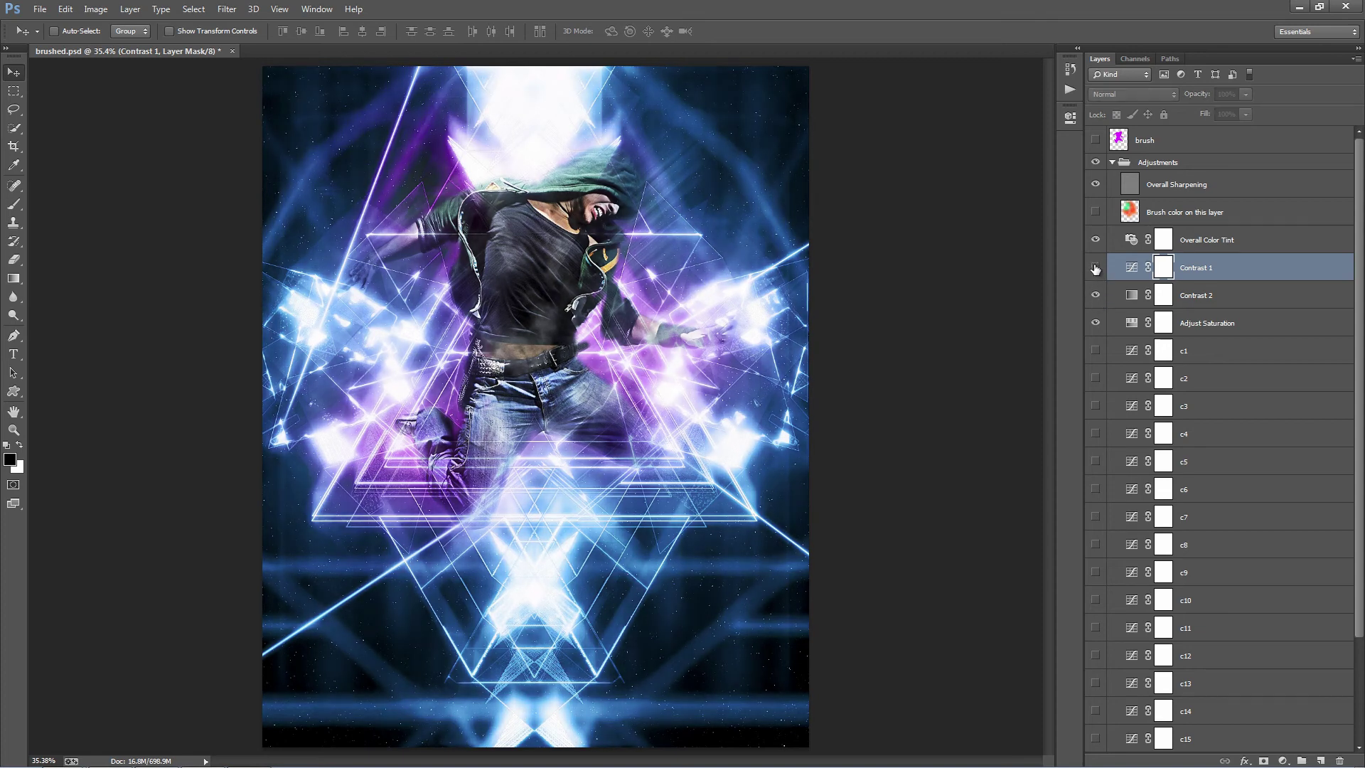
{"action": "left_click", "coordinate": [1095, 267]}
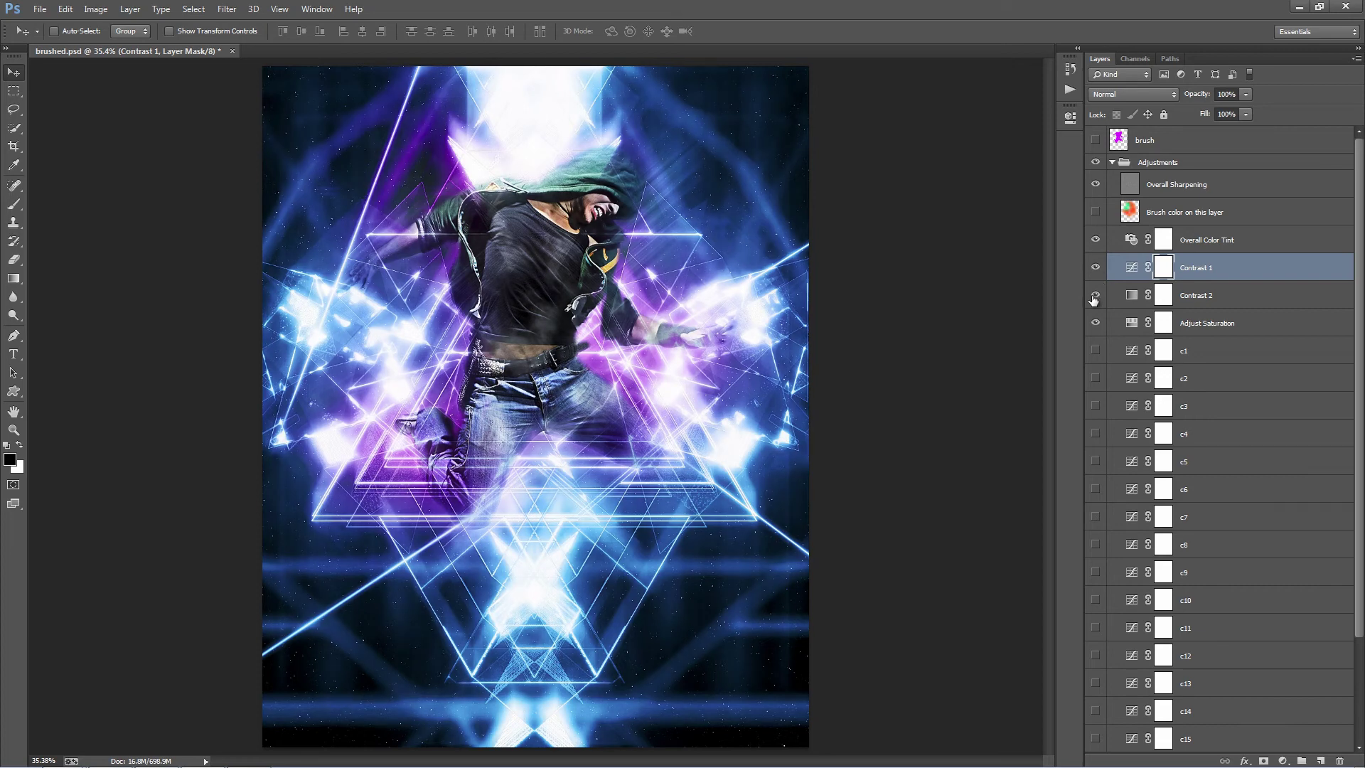
Set the opacity of the Contrast 2 adjustment layer to 29%
{"action": "left_click", "coordinate": [1262, 297]}
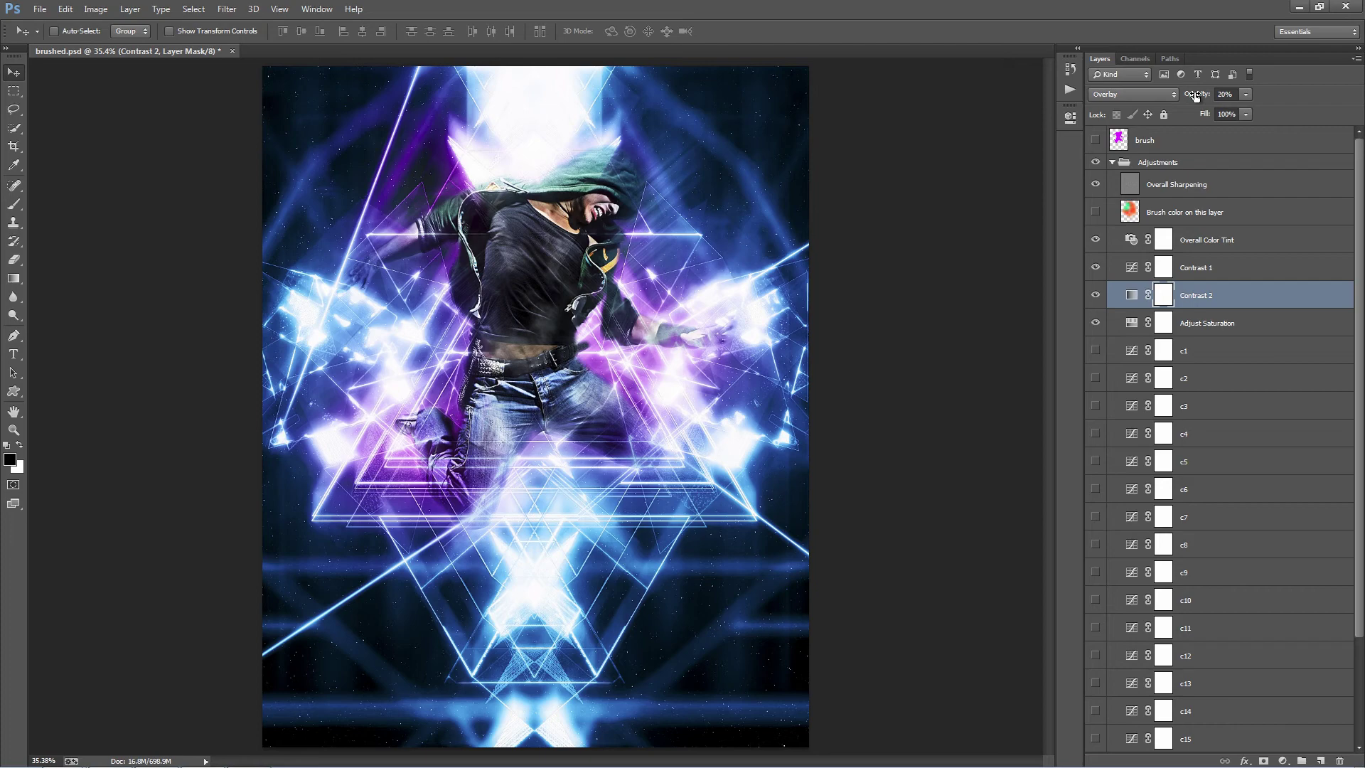
{"action": "left_click_drag", "start_coordinate": [1200, 95], "coordinate": [1361, 112]}
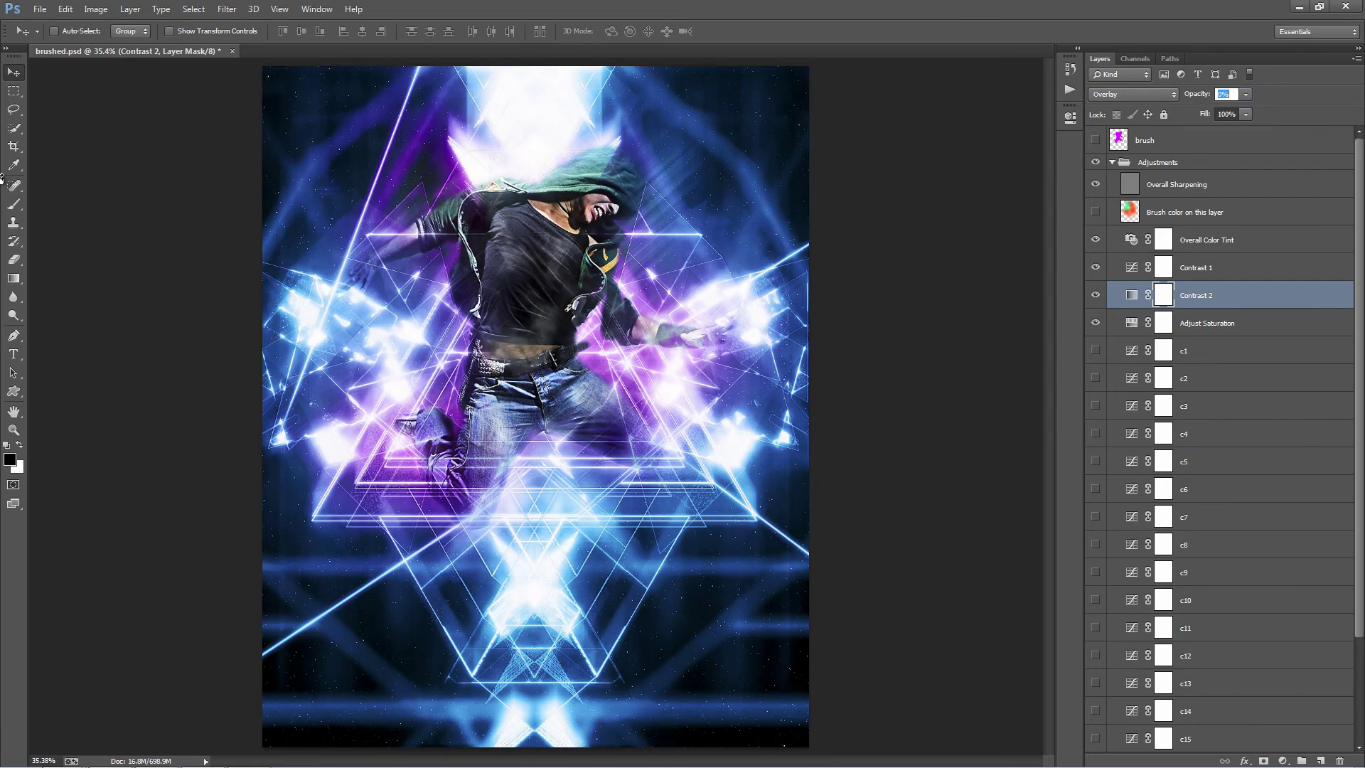
{"action": "left_click_drag", "start_coordinate": [2, 178], "coordinate": [20, 174]}
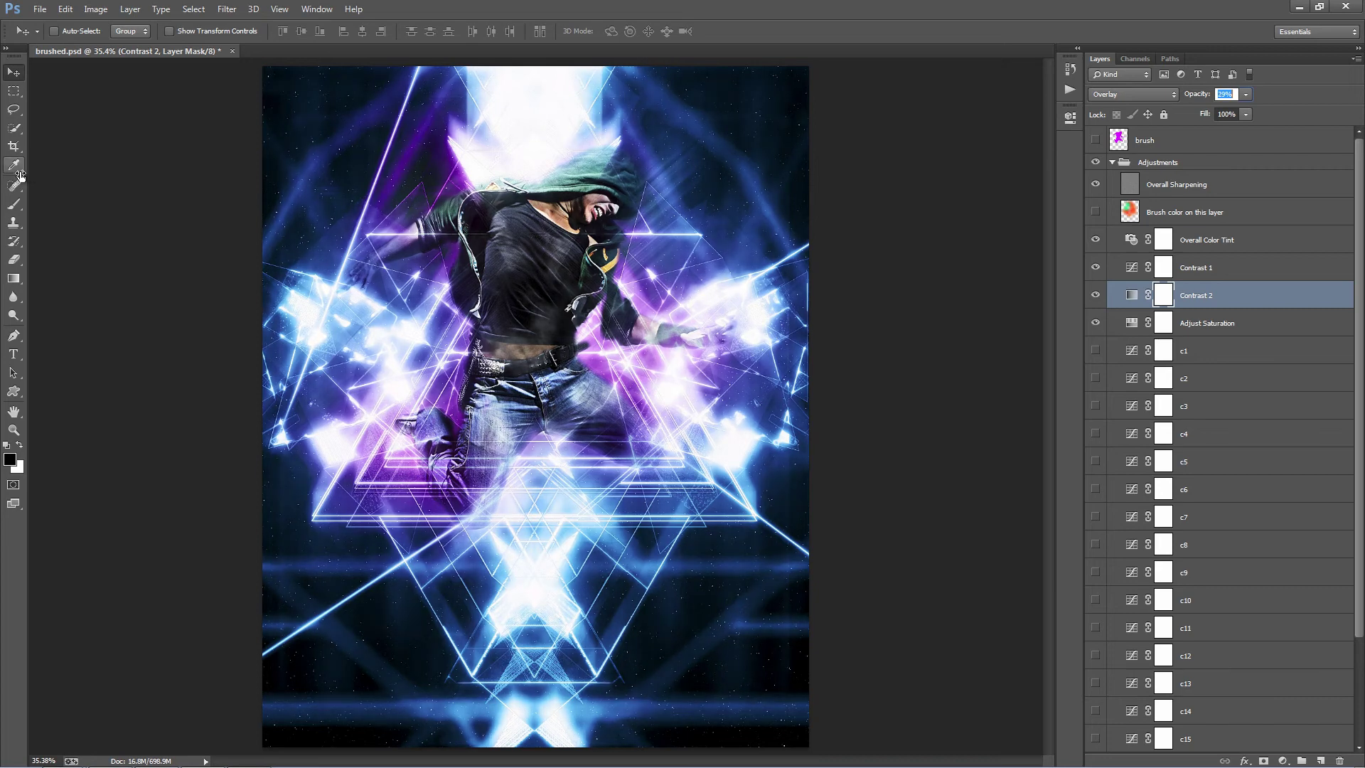
{"action": "left_click", "coordinate": [1264, 298]}
Fine-tune the Saturation value of the Adjust Saturation layer in its Hue/Saturation properties and close the properties
{"action": "scroll", "coordinate": [1251, 284], "scroll_direction": "down", "scroll_amount": 3}
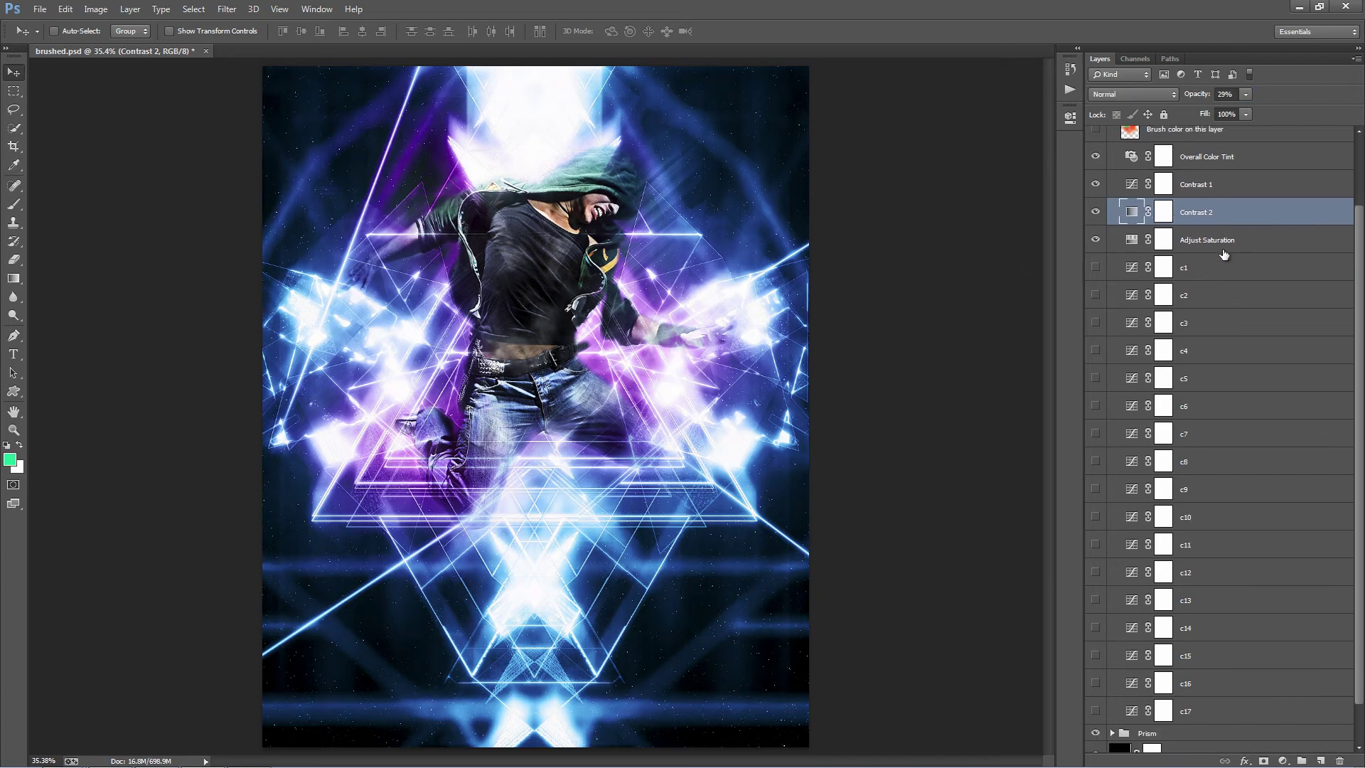
{"action": "left_click", "coordinate": [1221, 253]}
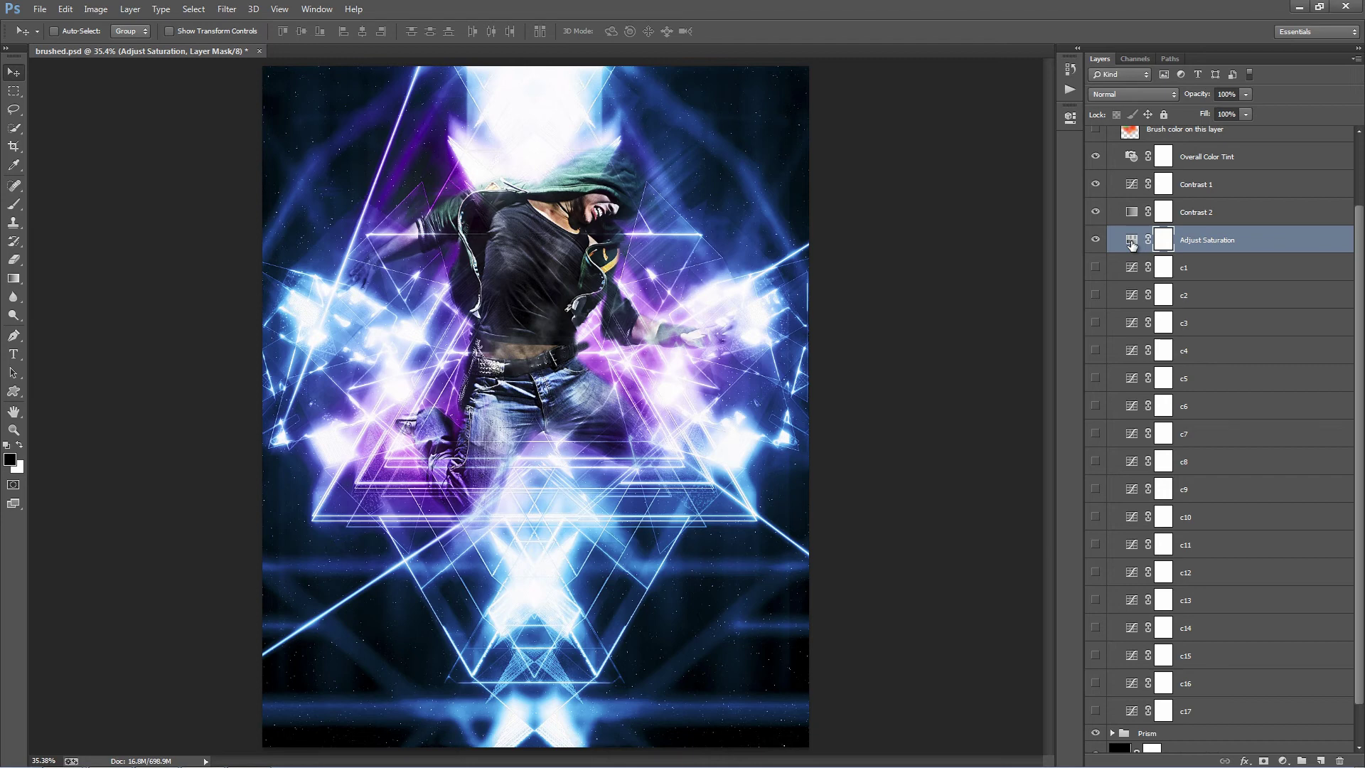
{"action": "double_click", "coordinate": [1132, 242]}
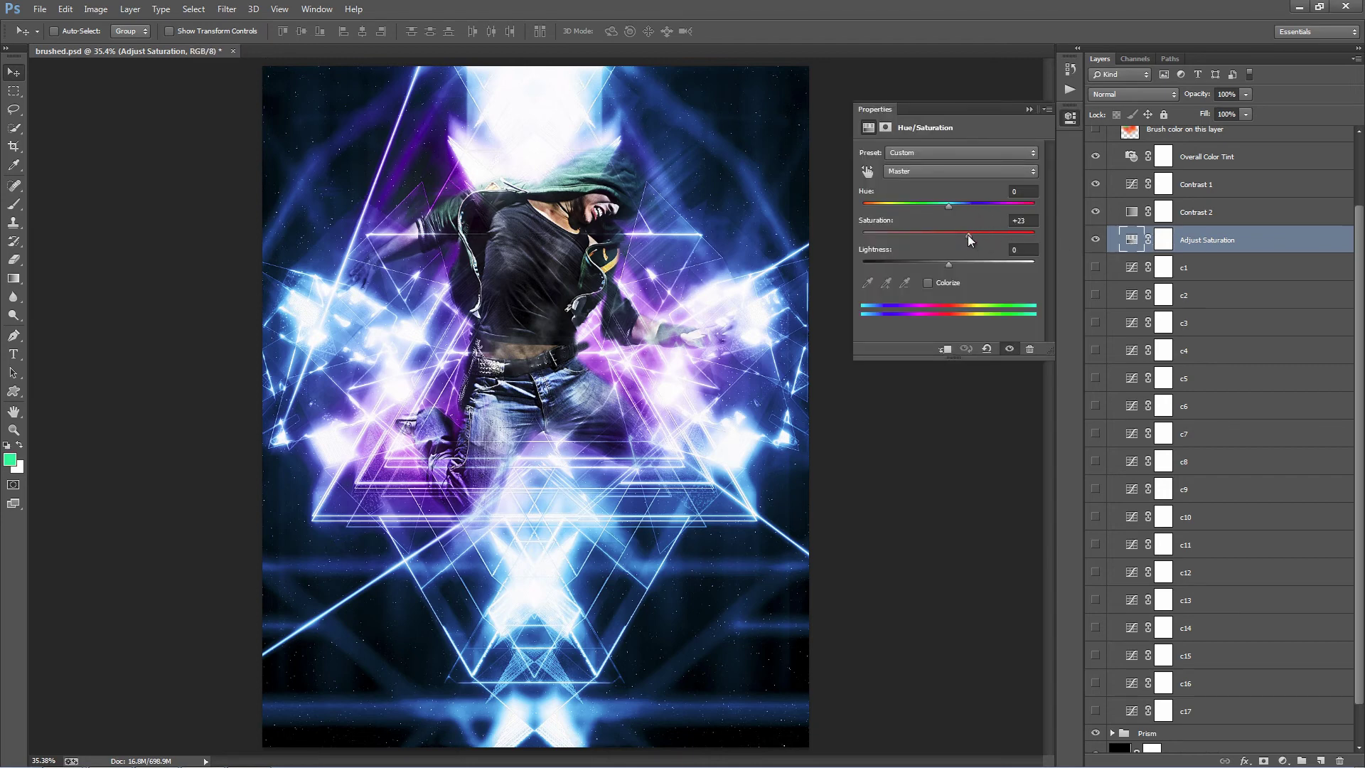
{"action": "mouse_move", "coordinate": [967, 234]}
{"action": "left_mouse_down"}
{"action": "mouse_move", "coordinate": [827, 231]}
{"action": "mouse_move", "coordinate": [980, 242]}
{"action": "left_mouse_up"}
{"action": "left_click", "coordinate": [1027, 111]}
Compare the artwork with and without the c1 colour adjustment, leaving c1 hidden
{"action": "left_click", "coordinate": [1200, 276]}
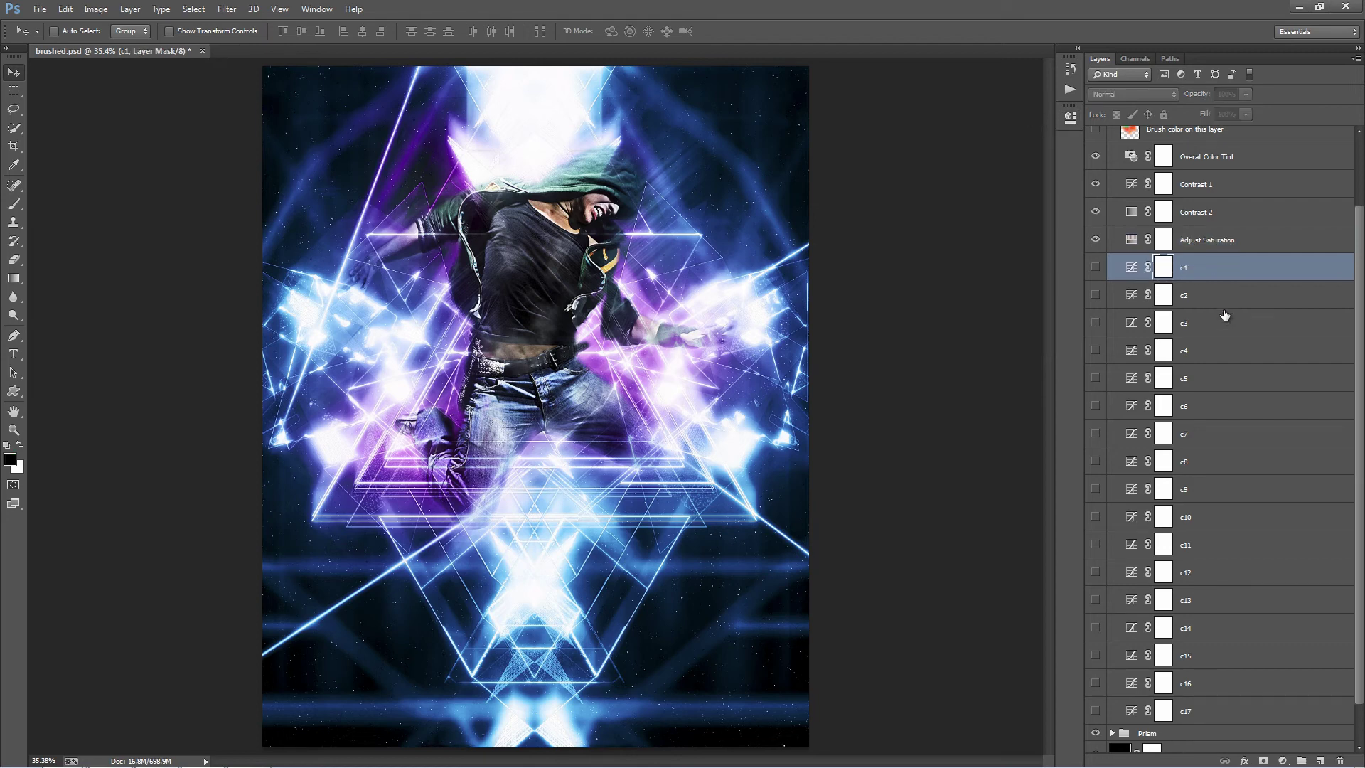
{"action": "scroll", "coordinate": [1237, 377], "scroll_direction": "down", "scroll_amount": 1}
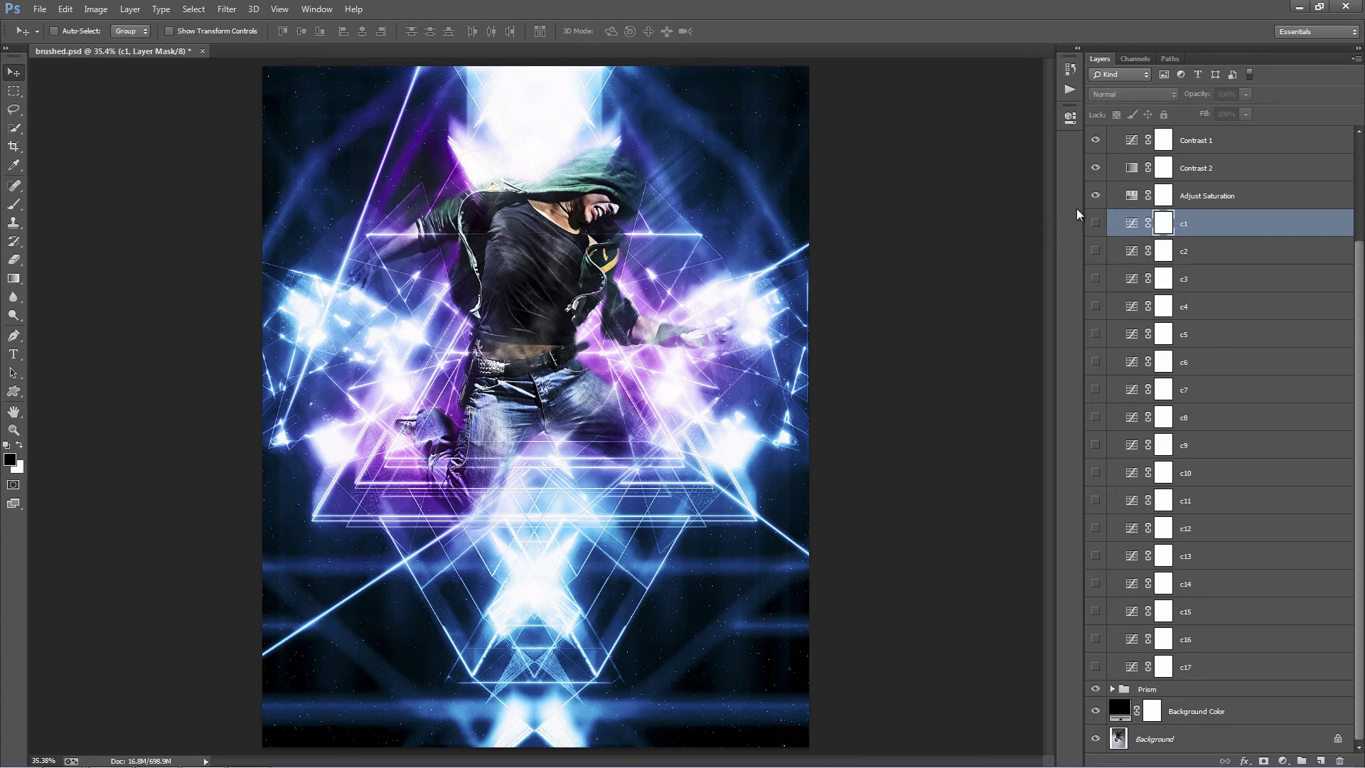
{"action": "left_click", "coordinate": [1094, 223]}
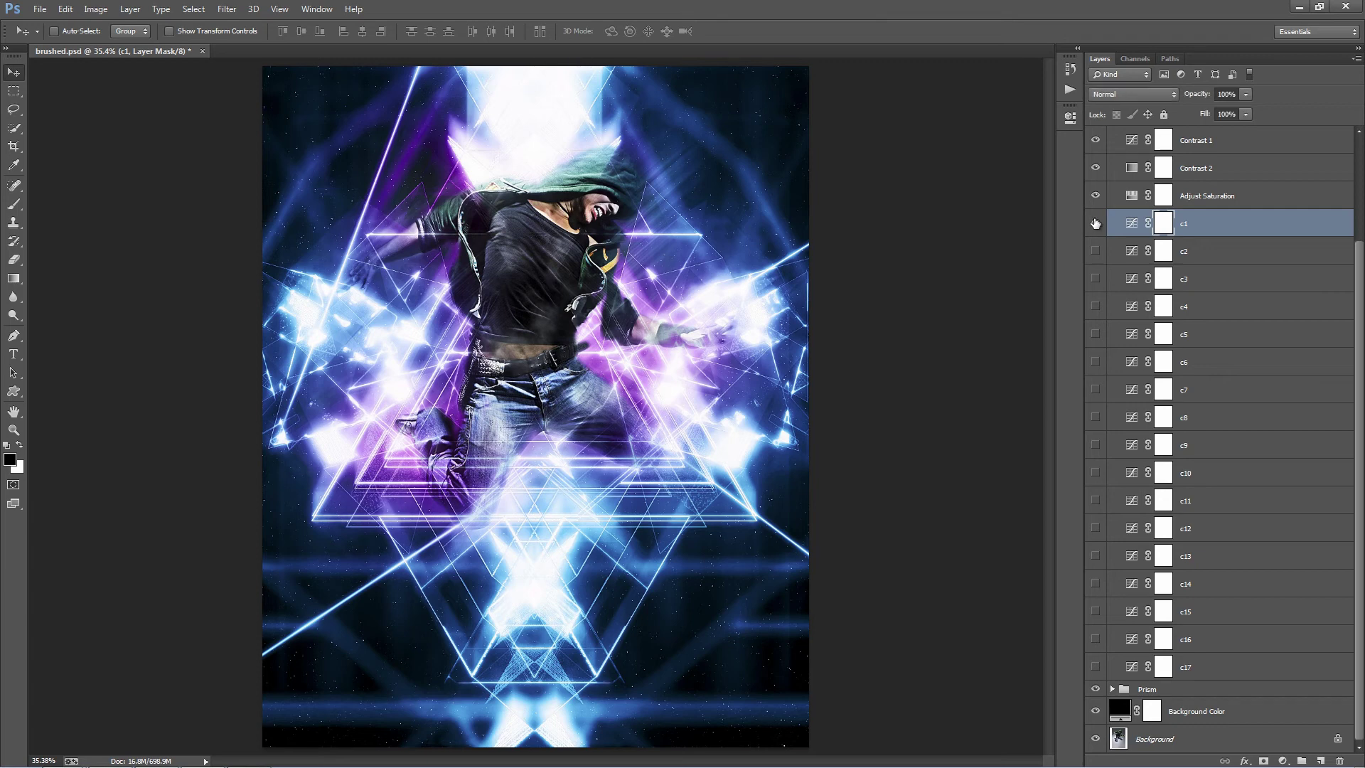
{"action": "left_click", "coordinate": [1094, 223]}
{"action": "left_click", "coordinate": [1095, 223]}
{"action": "left_click", "coordinate": [1095, 223]}
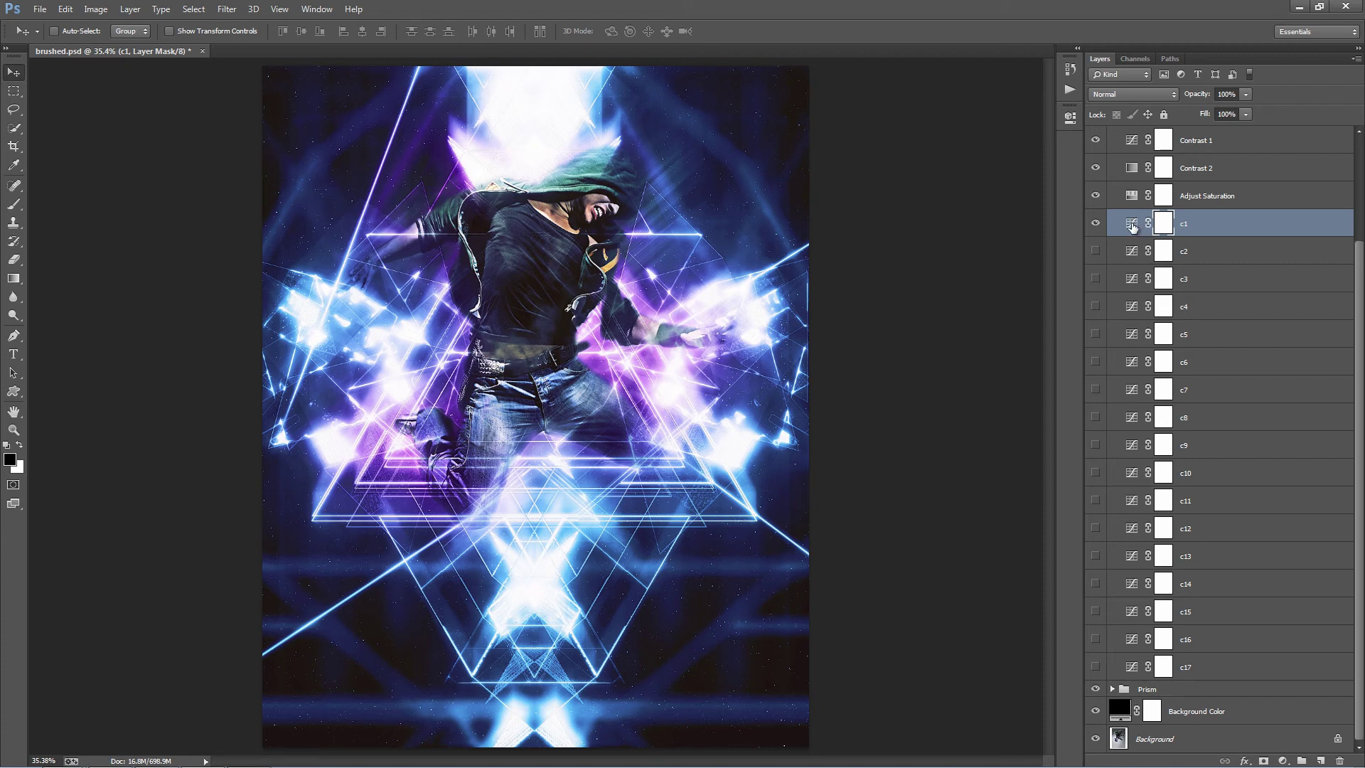
{"action": "left_click", "coordinate": [1095, 224]}
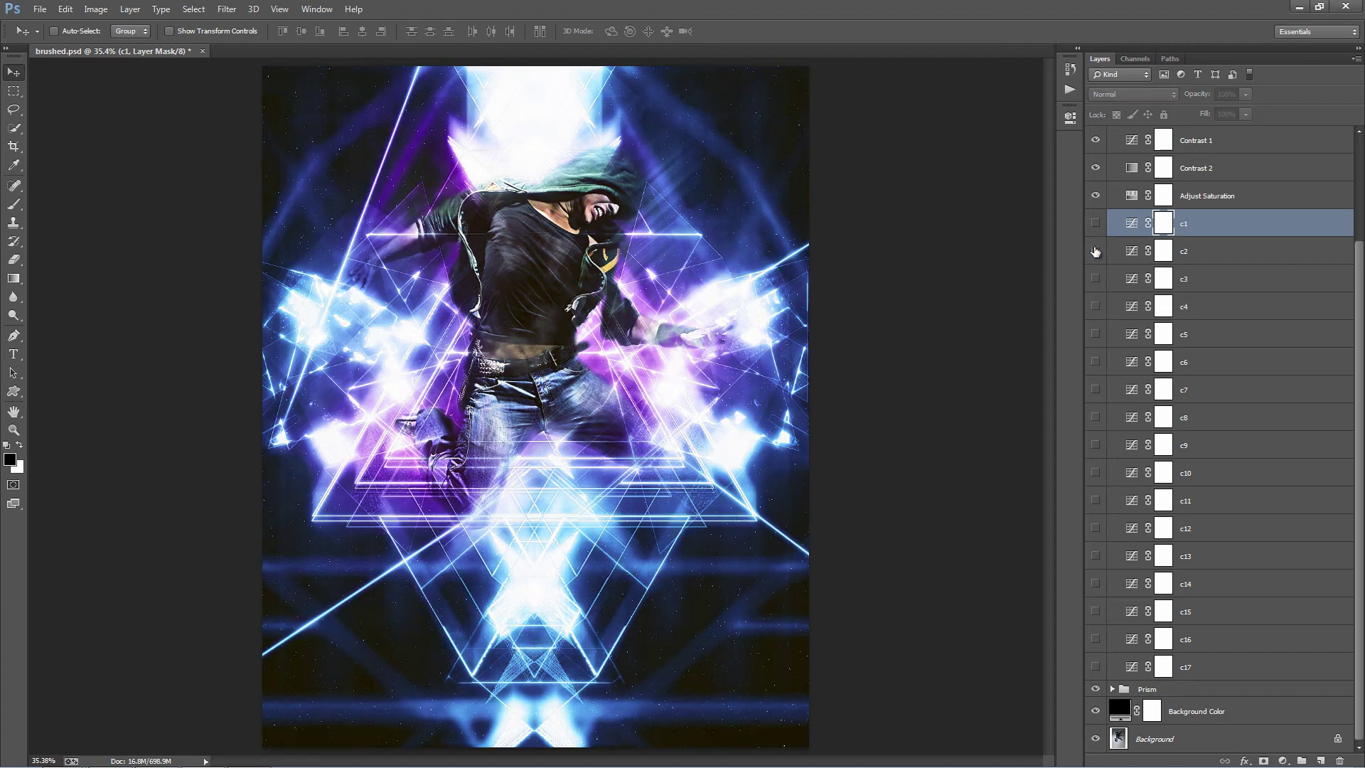
Preview the c3, c4, c5 and c6 colour adjustments one at a time, hiding each again
{"action": "left_click", "coordinate": [1095, 279]}
{"action": "left_click", "coordinate": [1096, 279]}
{"action": "left_click", "coordinate": [1095, 306]}
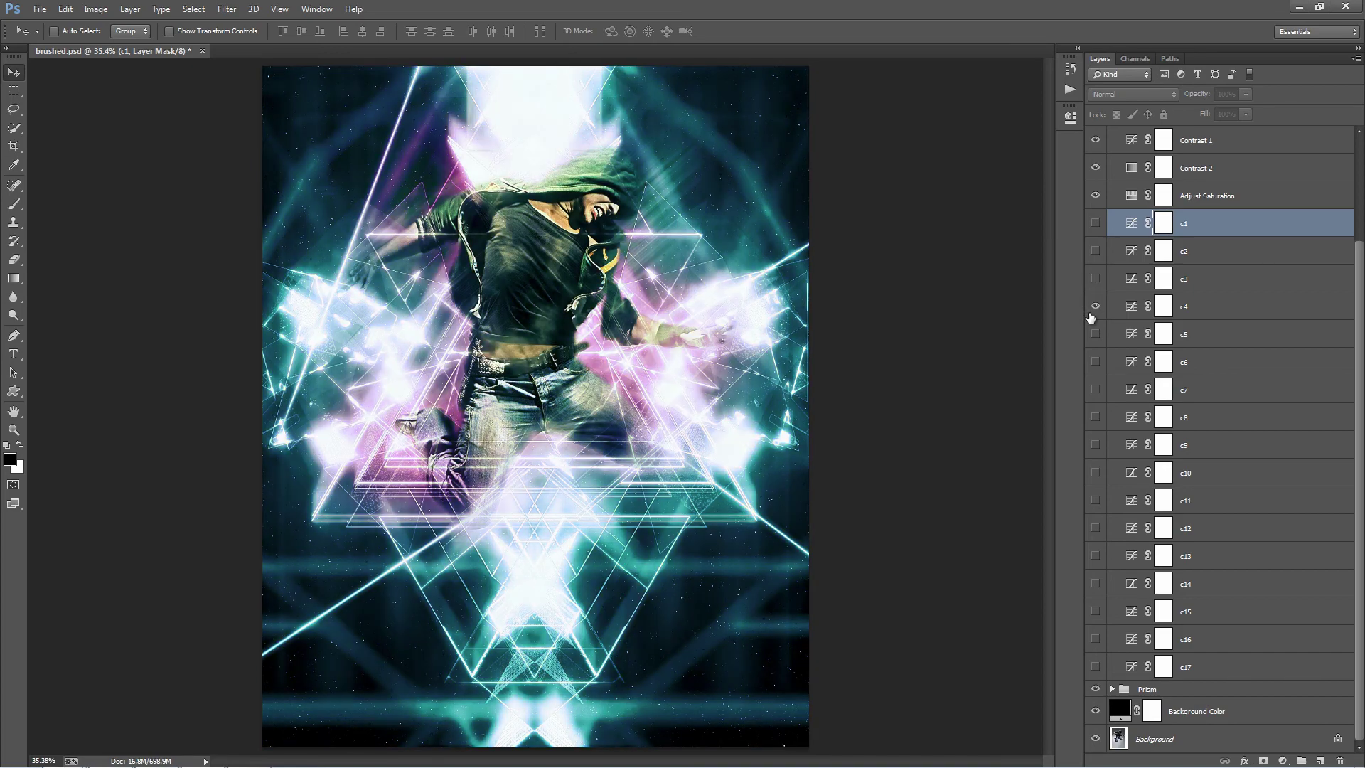
{"action": "left_click", "coordinate": [1095, 306]}
{"action": "left_click", "coordinate": [1095, 334]}
{"action": "left_click", "coordinate": [1094, 334]}
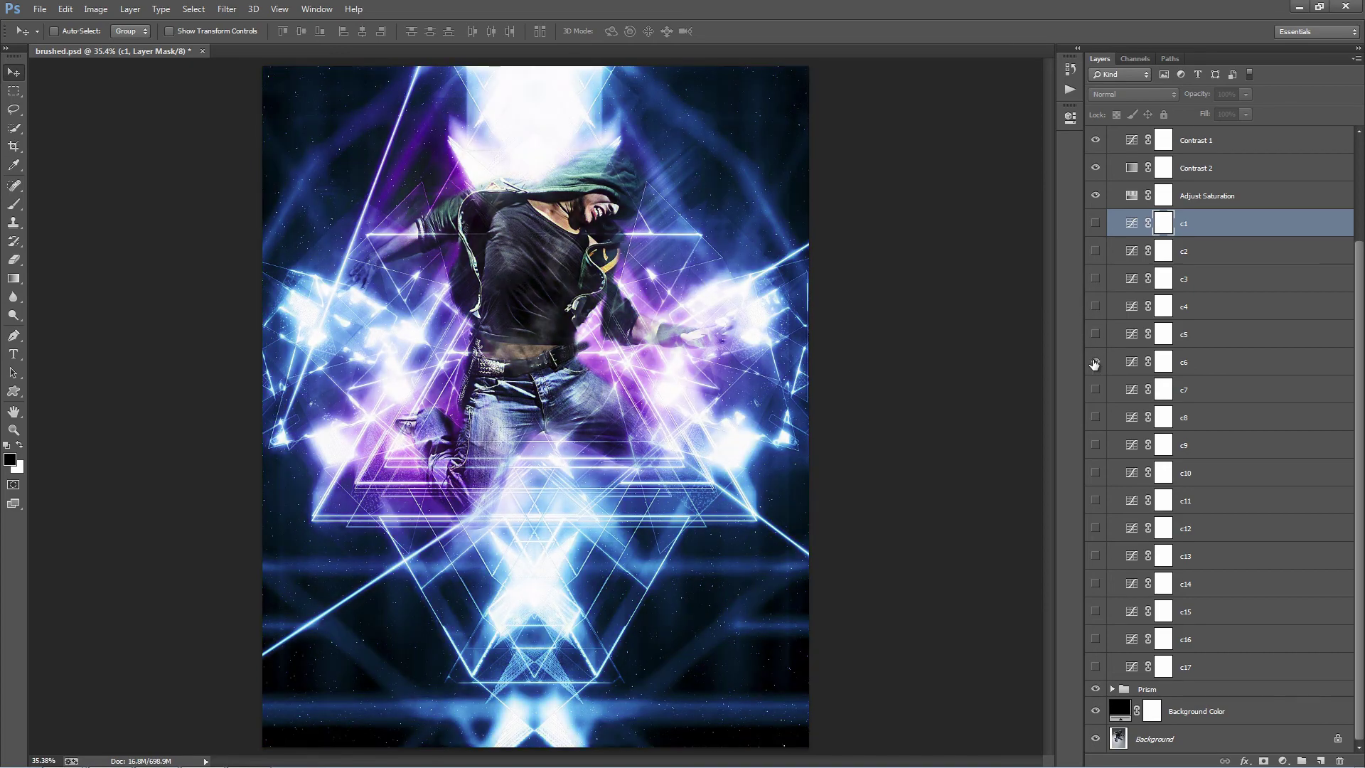
{"action": "left_click", "coordinate": [1095, 362]}
{"action": "left_click", "coordinate": [1094, 362]}
Show the c5 colour adjustment layer and lower its opacity to 32%
{"action": "left_click", "coordinate": [1095, 334]}
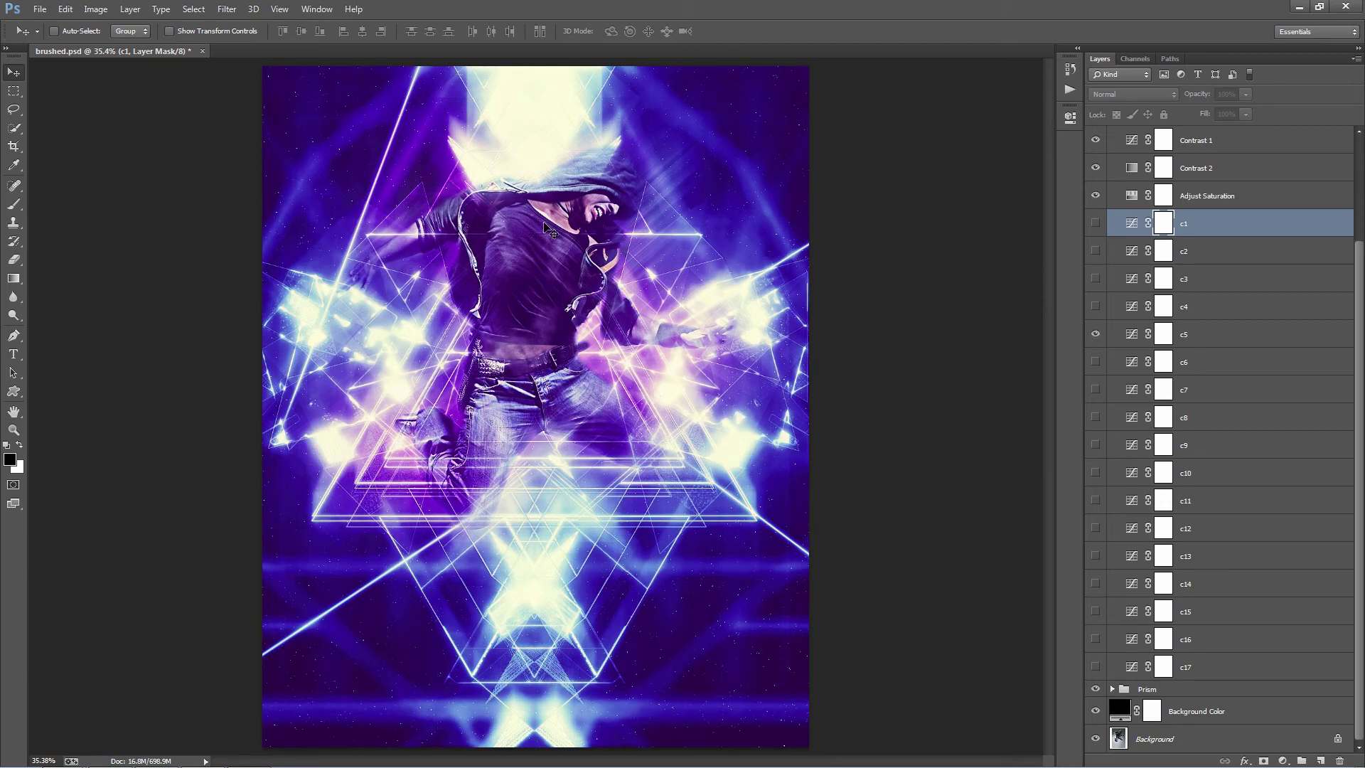
{"action": "left_click", "coordinate": [1254, 340]}
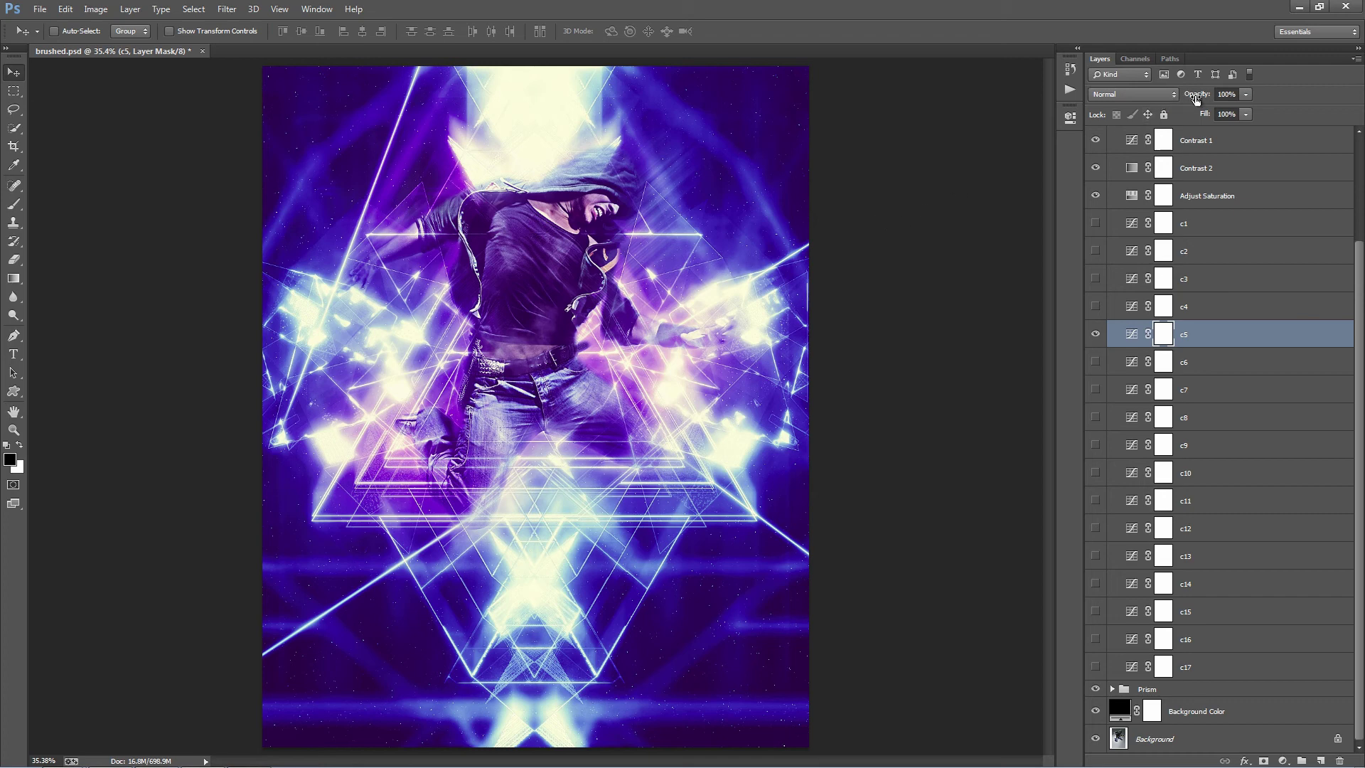
{"action": "left_click_drag", "start_coordinate": [1203, 99], "coordinate": [106, 146]}
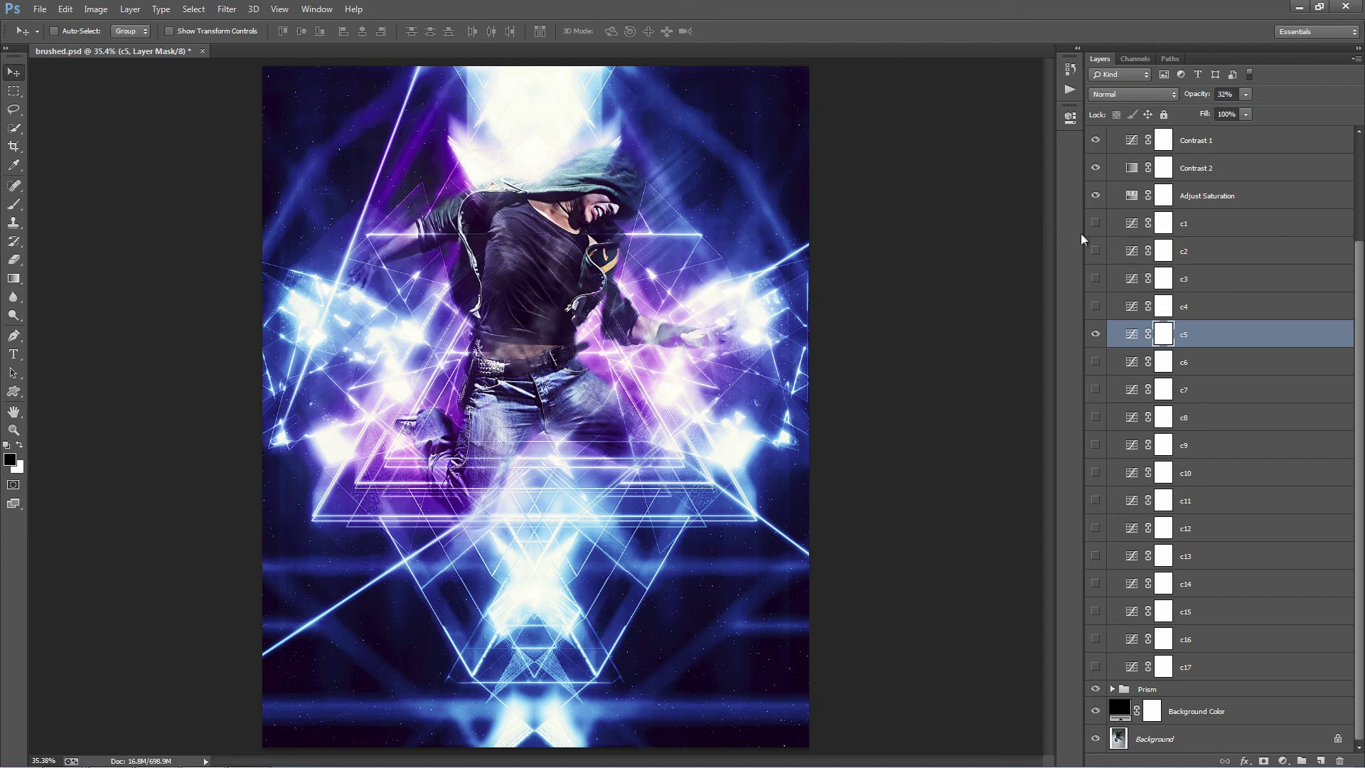
Preview the c6, c8, c9, c10 and c11 adjustments individually over c5, hiding each again
{"action": "left_click", "coordinate": [1106, 361]}
{"action": "left_click", "coordinate": [1096, 362]}
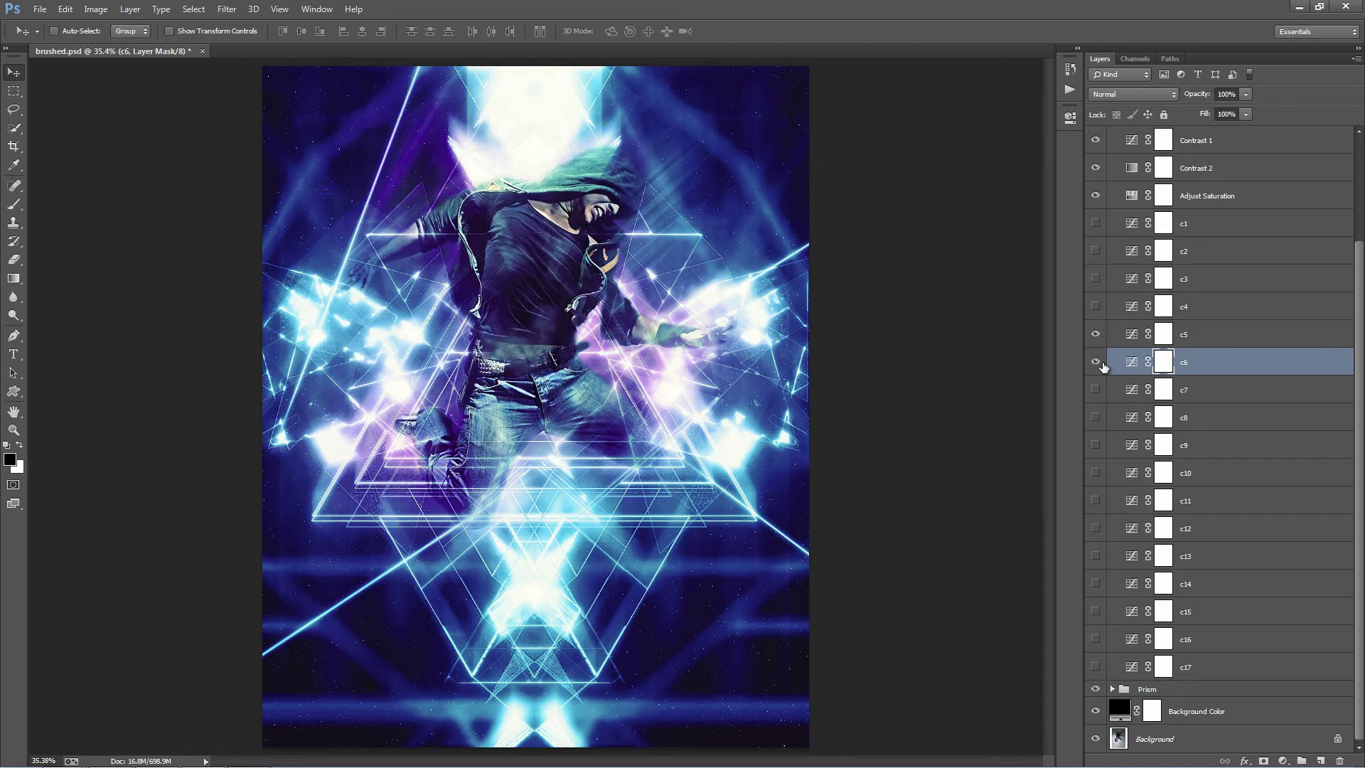
{"action": "left_click", "coordinate": [1095, 362]}
{"action": "left_click", "coordinate": [1094, 418]}
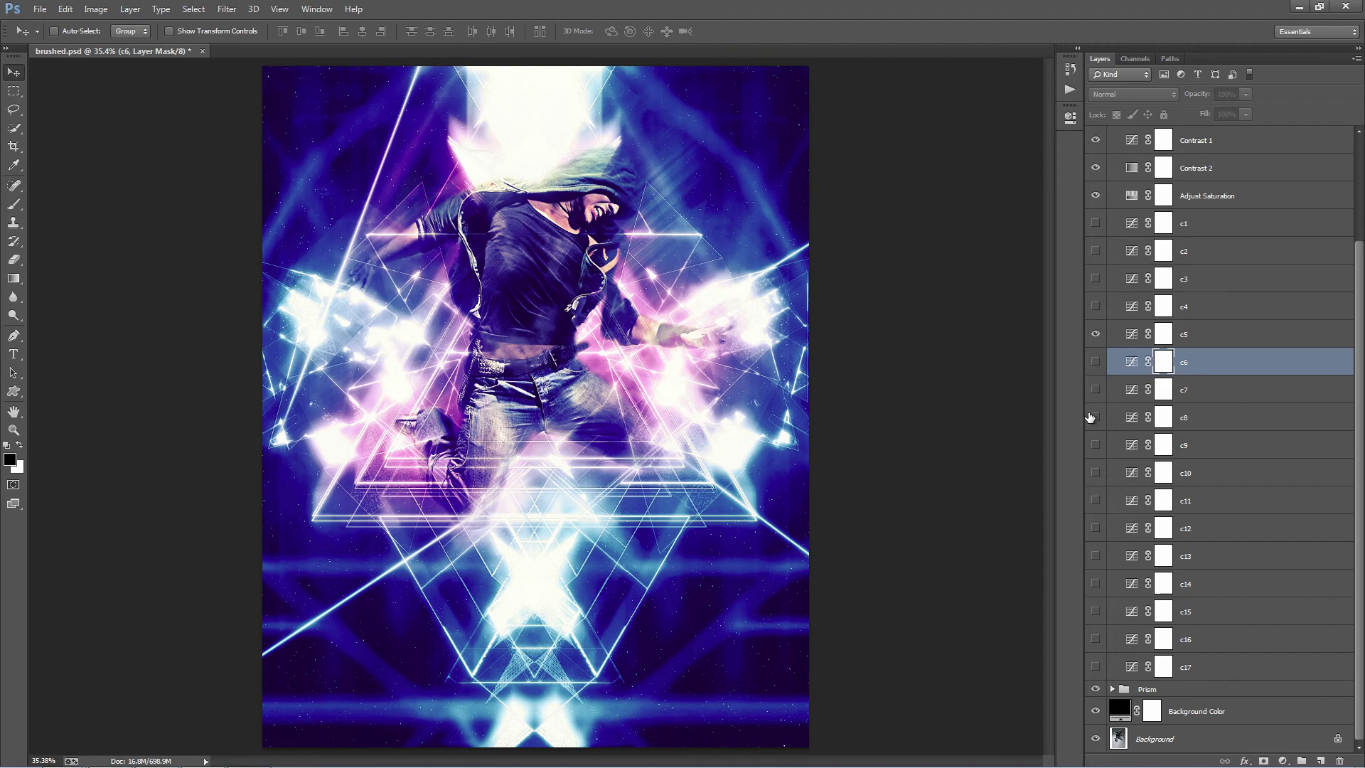
{"action": "left_click", "coordinate": [1094, 417]}
{"action": "left_click", "coordinate": [1094, 445]}
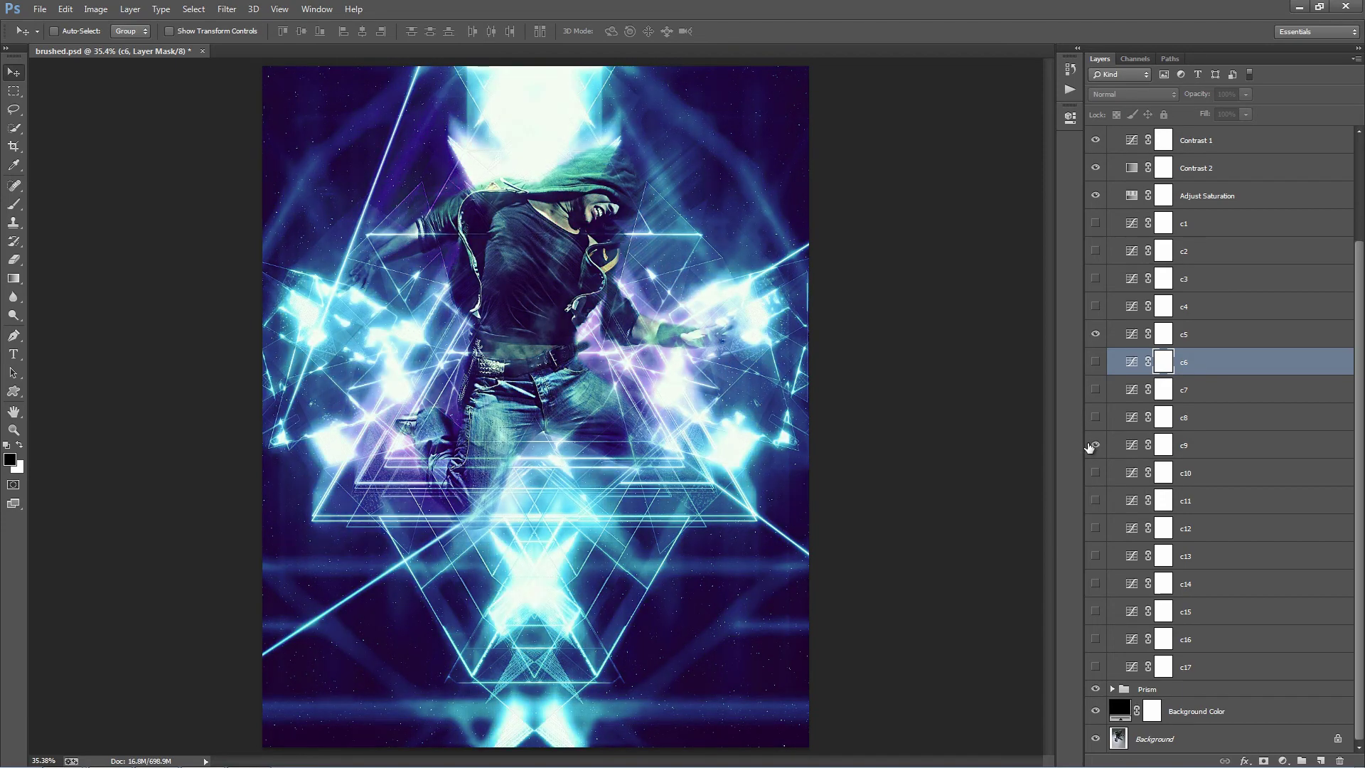
{"action": "left_click", "coordinate": [1095, 445]}
{"action": "left_click", "coordinate": [1095, 473]}
{"action": "left_click", "coordinate": [1095, 480]}
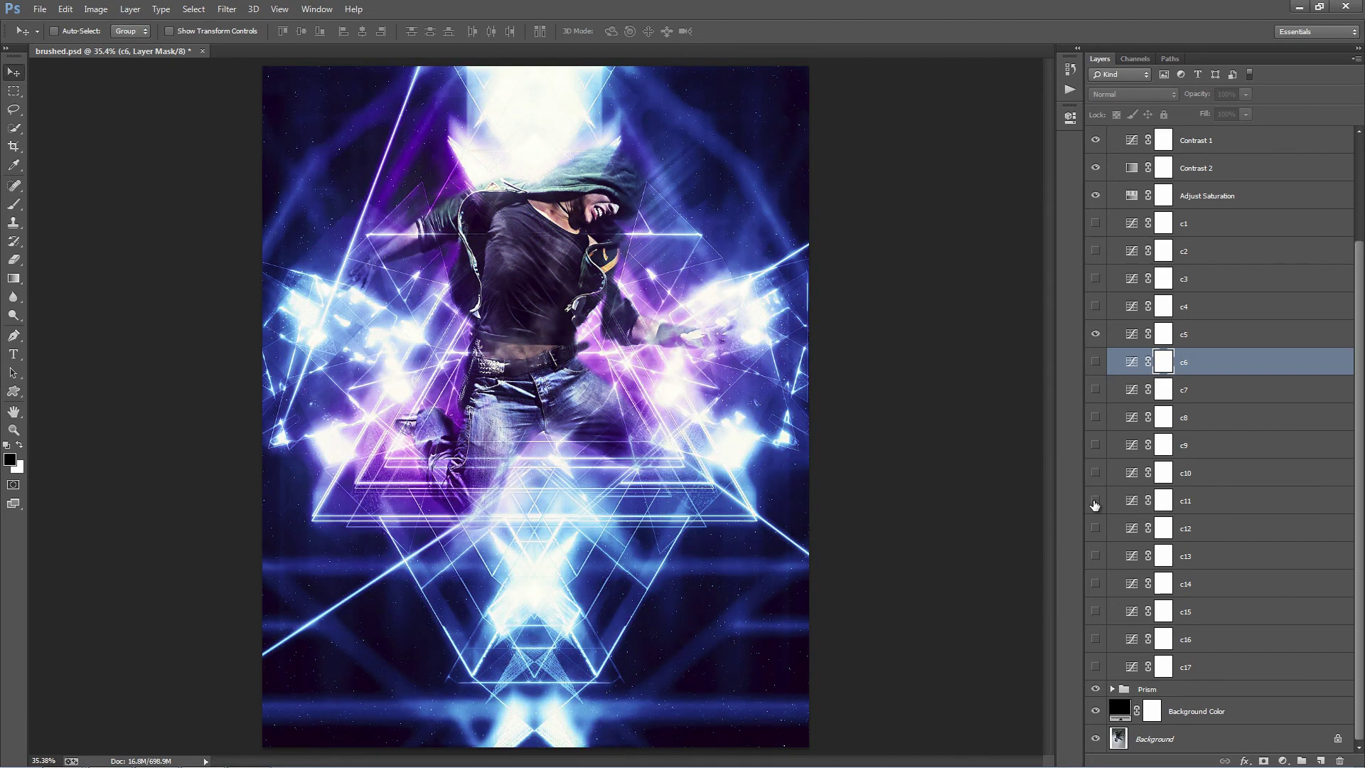
{"action": "left_click", "coordinate": [1095, 500]}
{"action": "left_click", "coordinate": [1095, 500]}
Show the c12 colour adjustment layer and lower its opacity to 67%
{"action": "left_click", "coordinate": [1095, 528]}
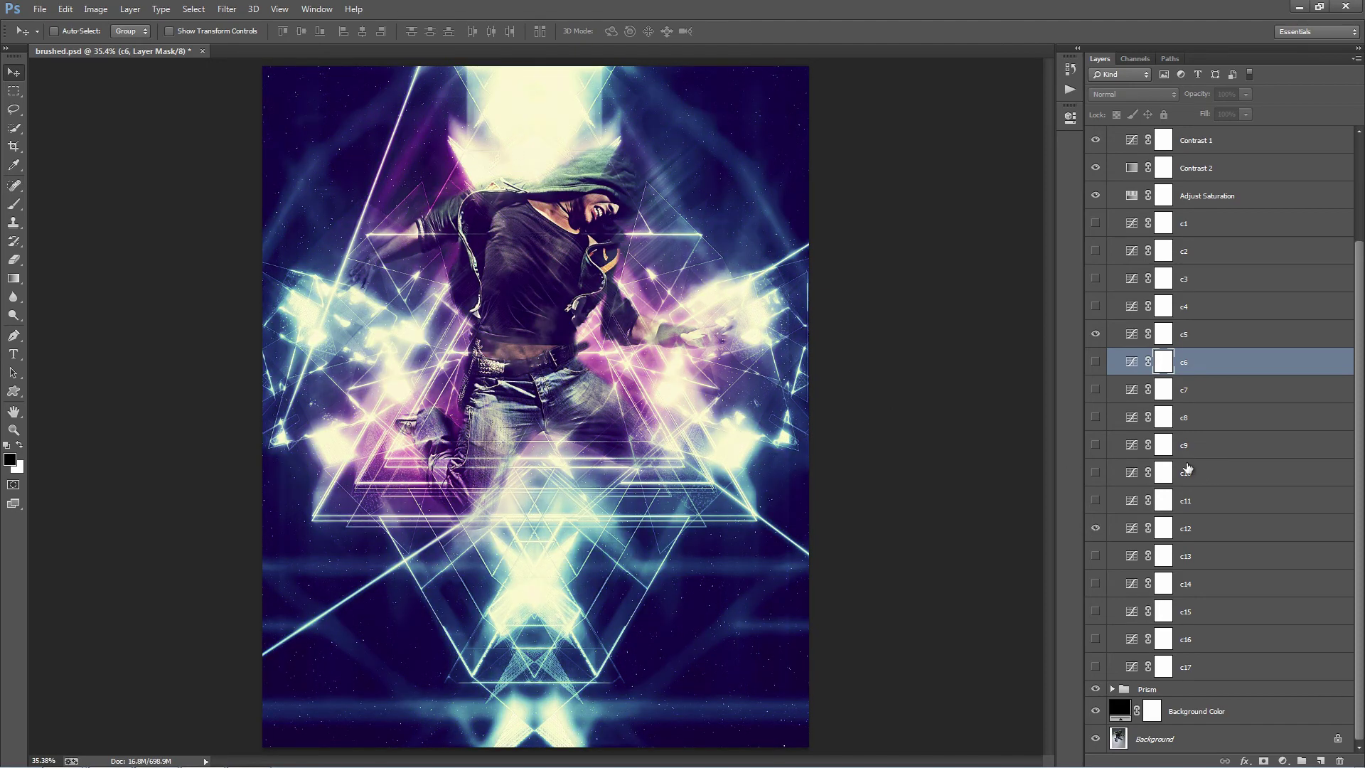
{"action": "left_click", "coordinate": [1197, 529]}
{"action": "left_click_drag", "start_coordinate": [1199, 96], "coordinate": [3, 118]}
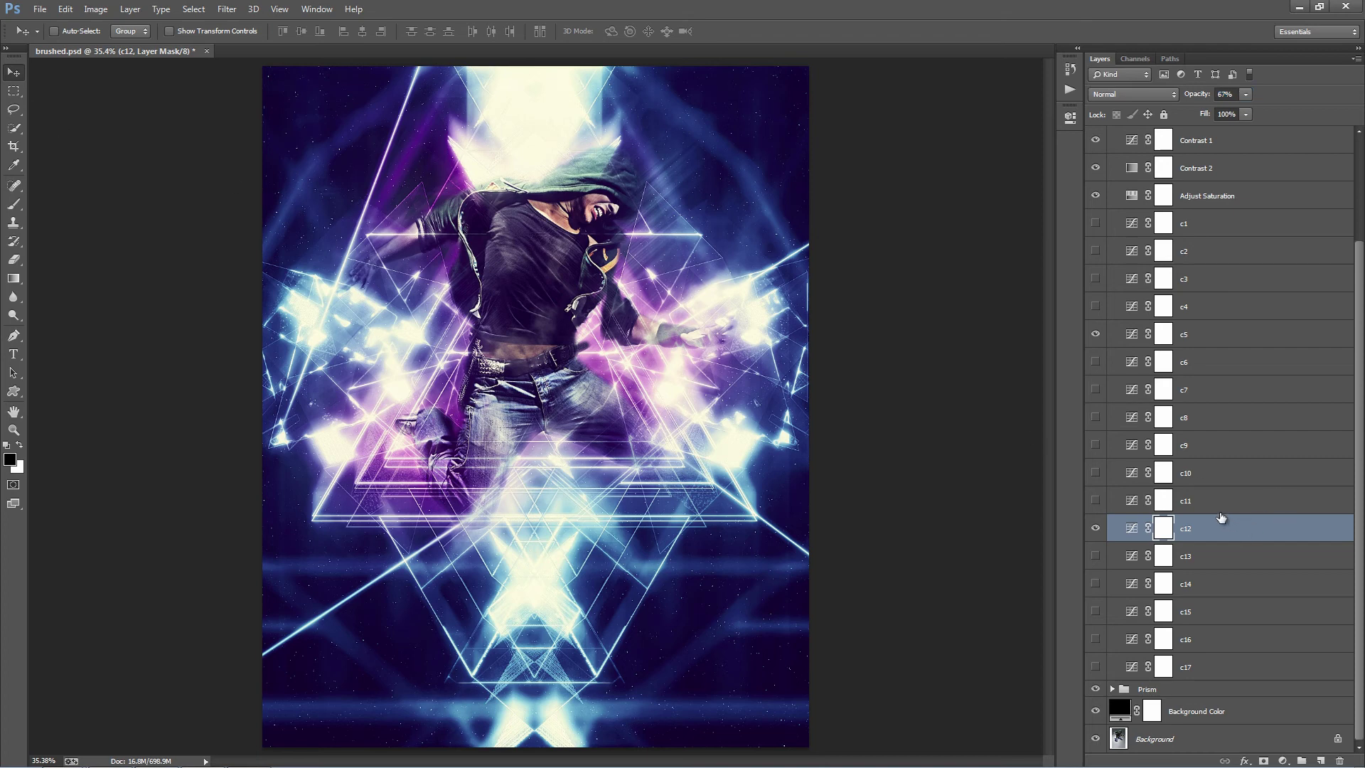
Collapse the Adjustments group and flatten the image, discarding the hidden layers
{"action": "scroll", "coordinate": [1223, 519], "scroll_direction": "up", "scroll_amount": 3}
{"action": "scroll", "coordinate": [1137, 484], "scroll_direction": "down", "scroll_amount": 2}
{"action": "scroll", "coordinate": [1161, 514], "scroll_direction": "up", "scroll_amount": 4}
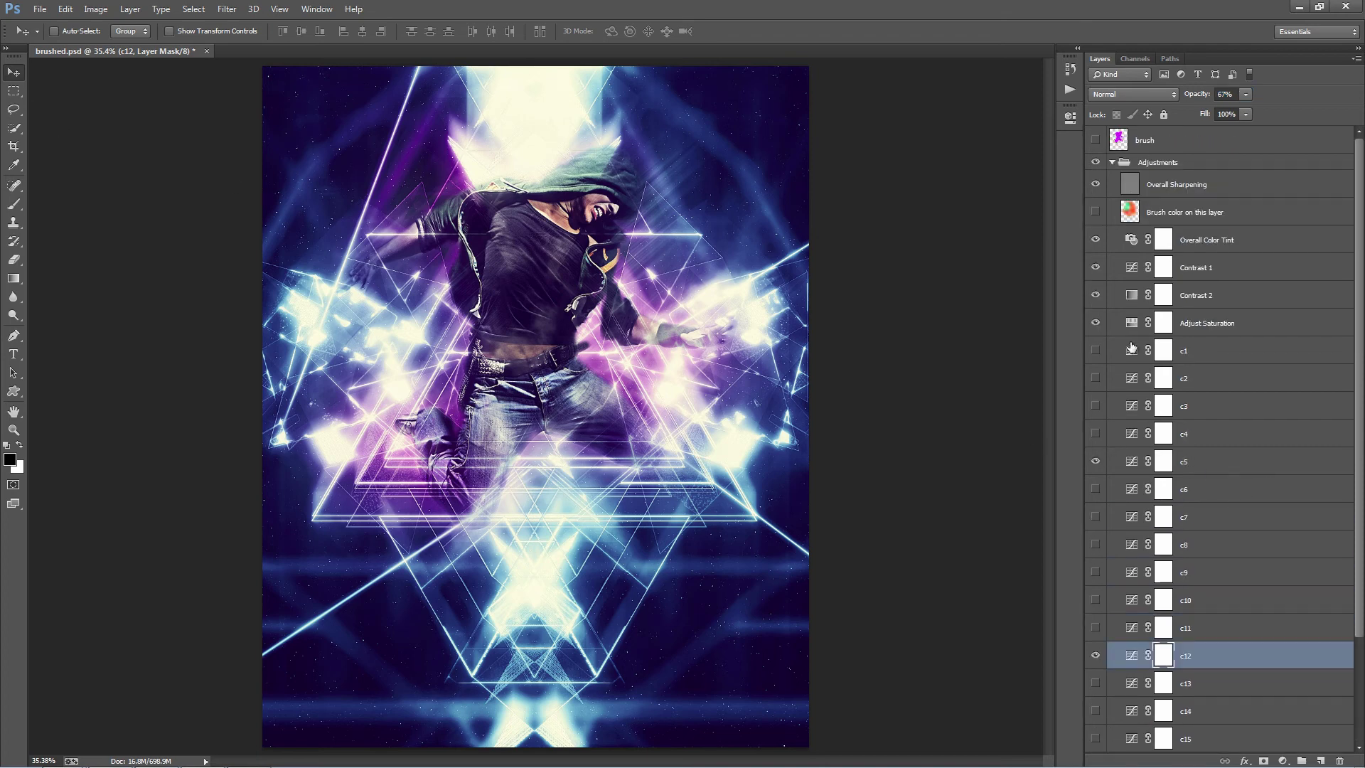
{"action": "left_click", "coordinate": [1113, 163]}
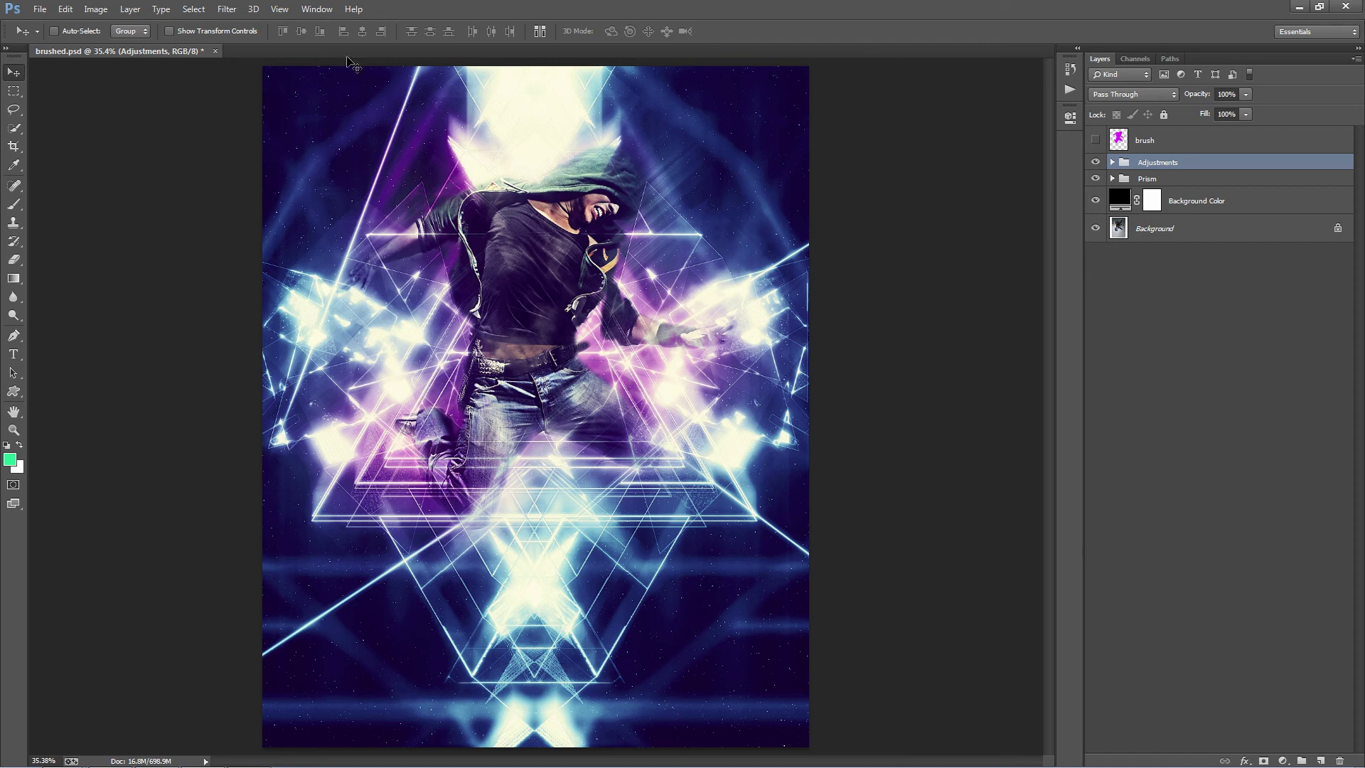
{"action": "left_click", "coordinate": [199, 8]}
{"action": "mouse_move", "coordinate": [143, 6]}
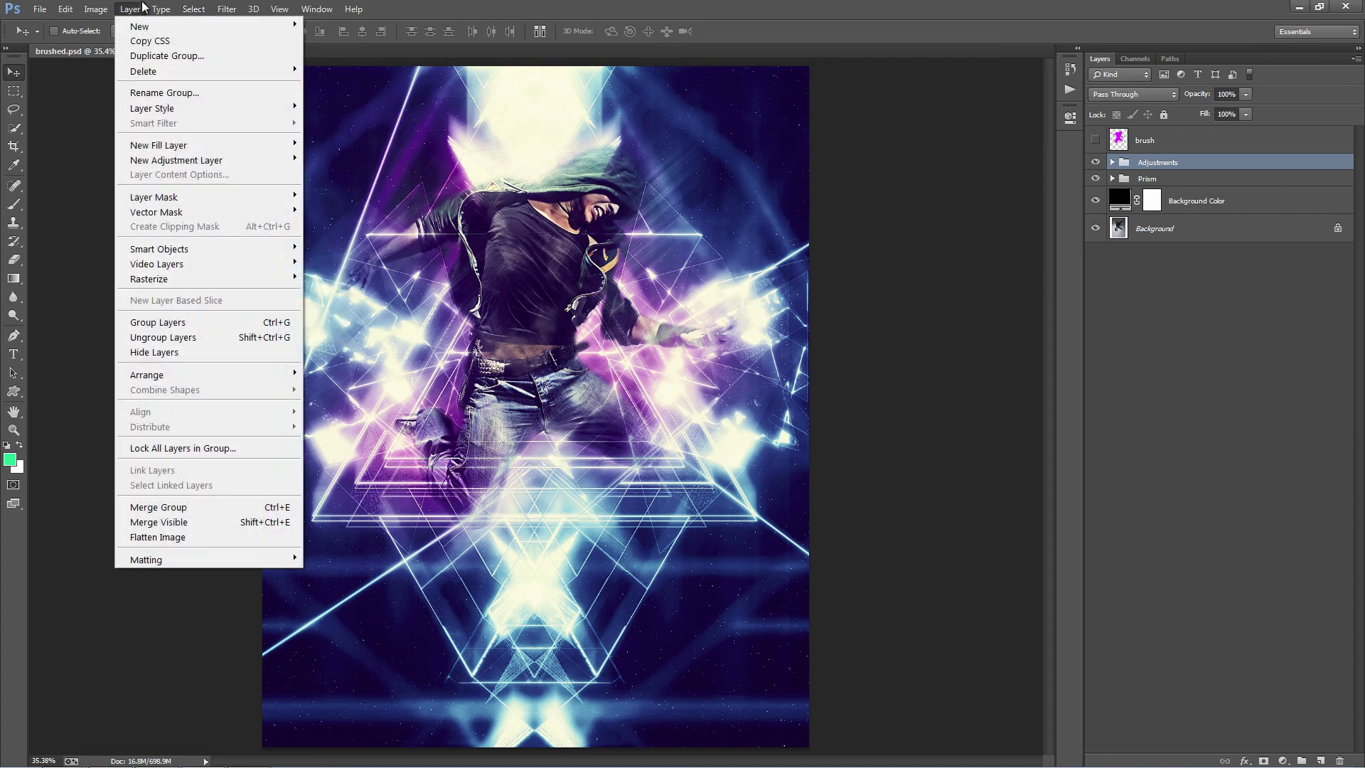
{"action": "left_click", "coordinate": [177, 536]}
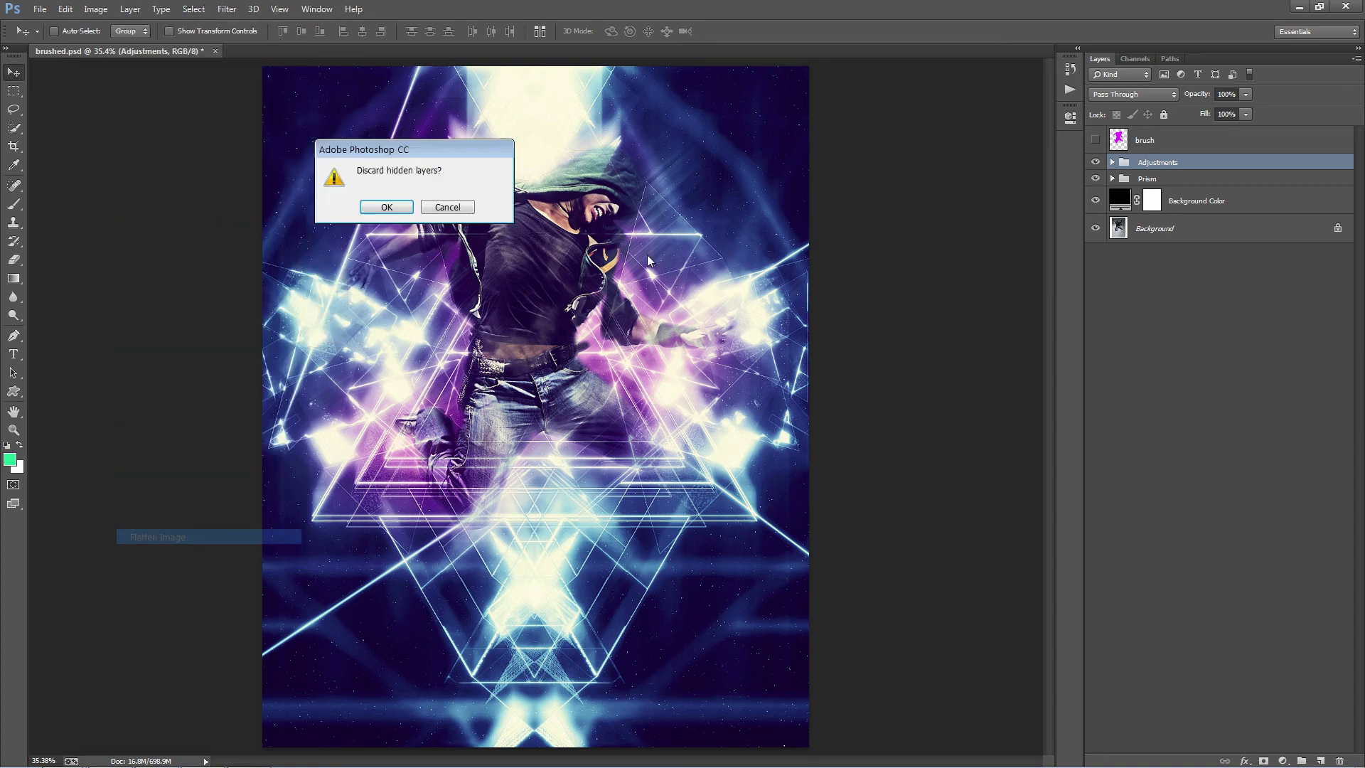
{"action": "left_click", "coordinate": [387, 206]}
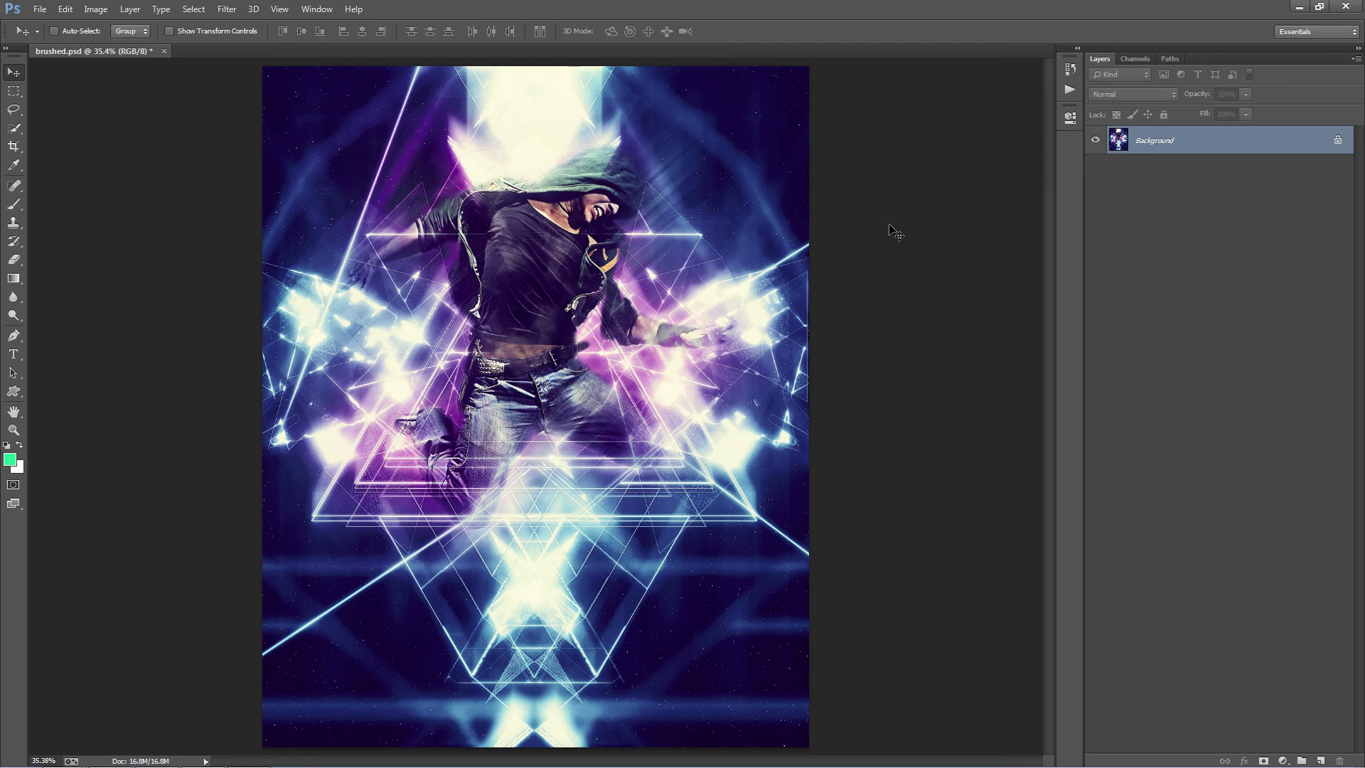
Duplicate the flattened Background layer and start an Iris Blur on the copy
{"action": "key", "text": "ctrl+j"}
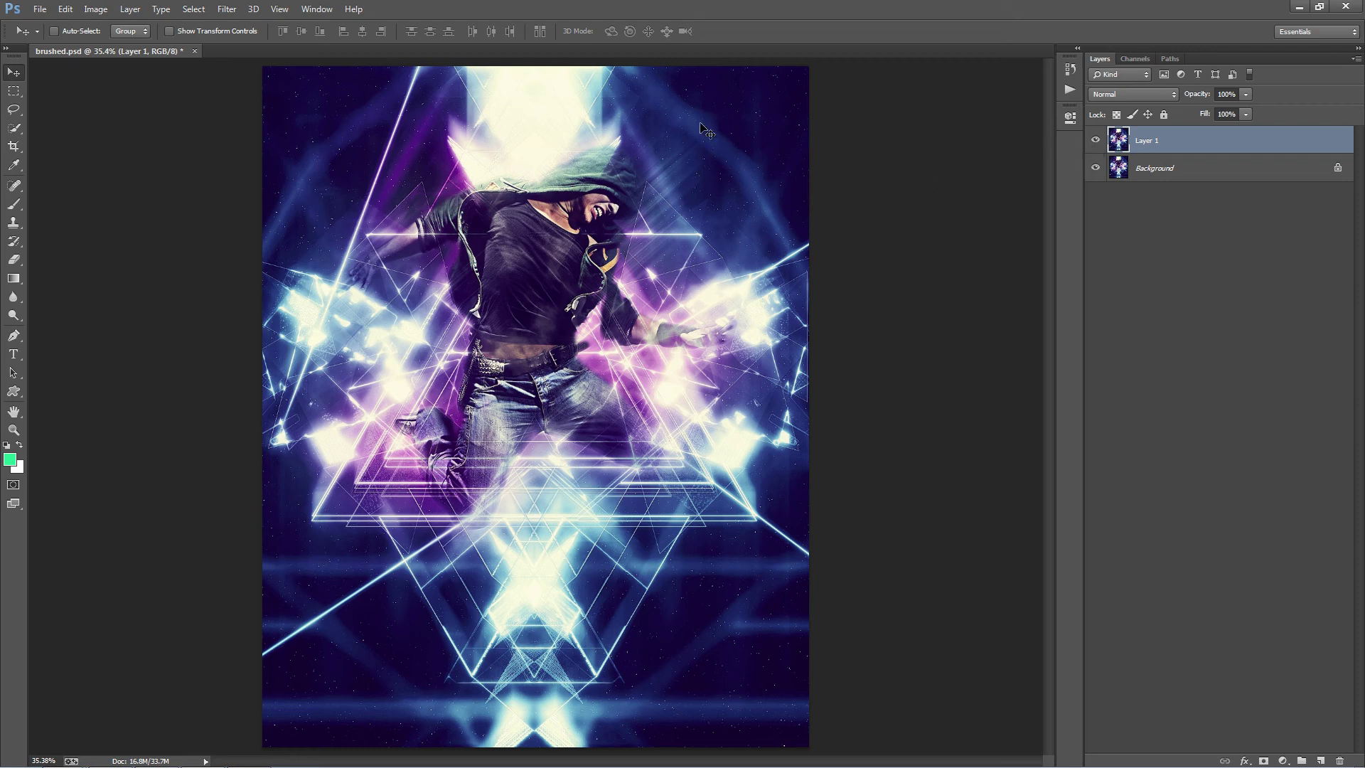
{"action": "left_click", "coordinate": [226, 9]}
{"action": "mouse_move", "coordinate": [263, 167]}
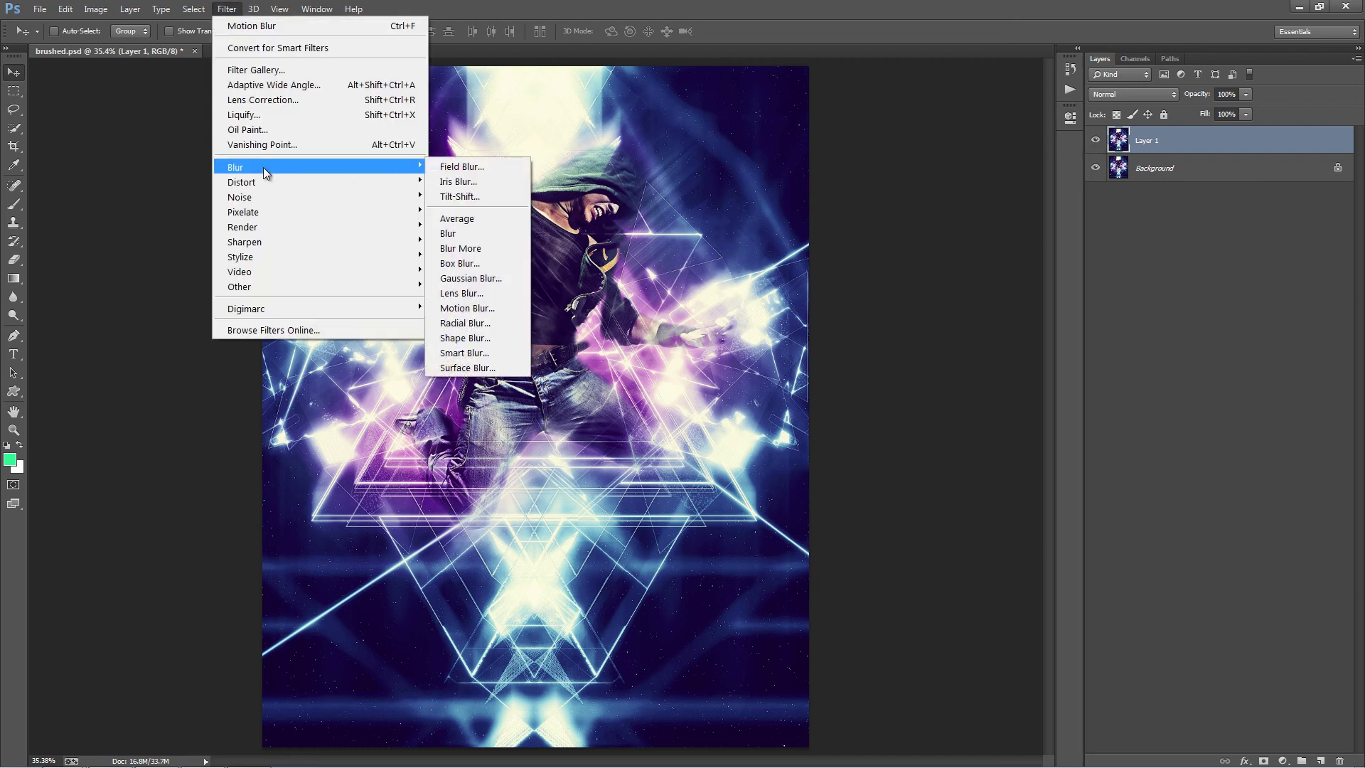
{"action": "left_click", "coordinate": [469, 181]}
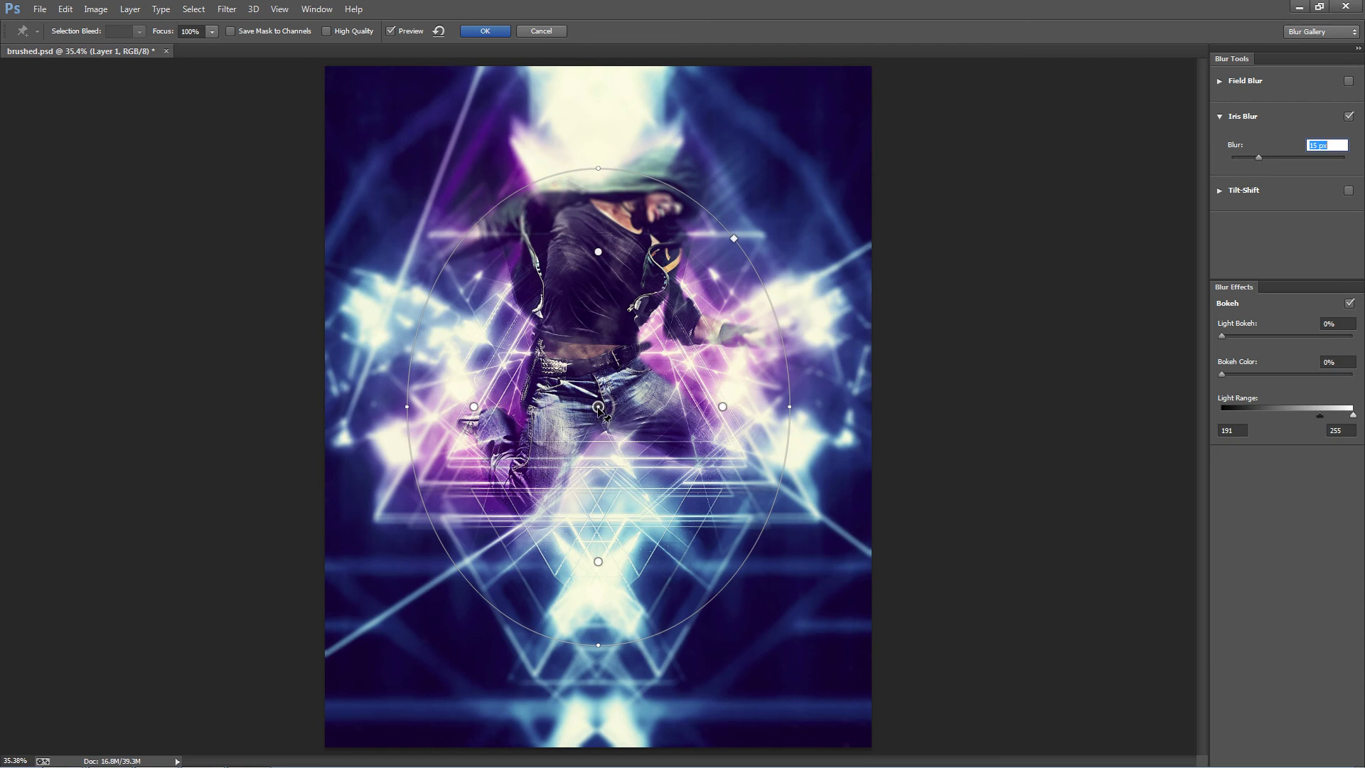
Move the Iris Blur centre up to the dancer's waist and reshape the ellipse into a near-circle around the body
{"action": "left_click_drag", "start_coordinate": [591, 419], "coordinate": [590, 359]}
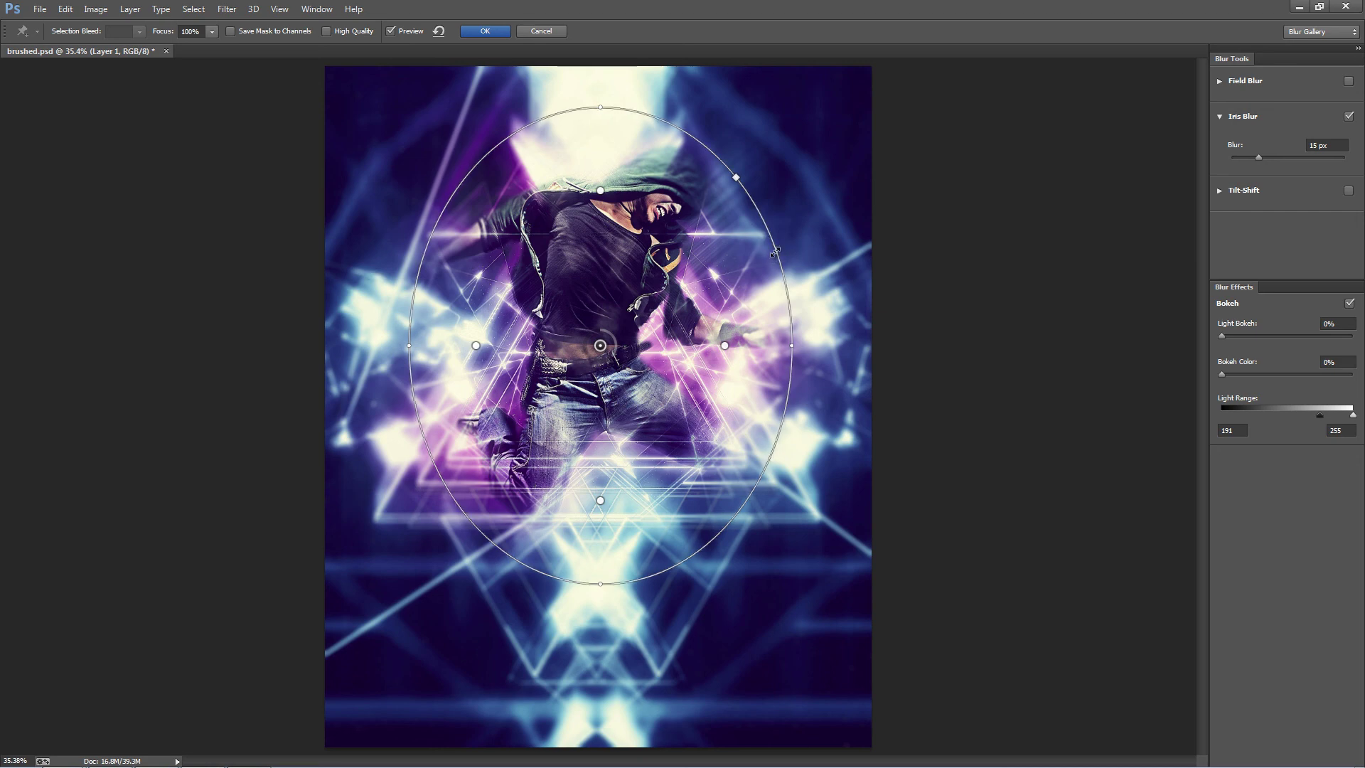
{"action": "left_click_drag", "start_coordinate": [787, 252], "coordinate": [777, 258]}
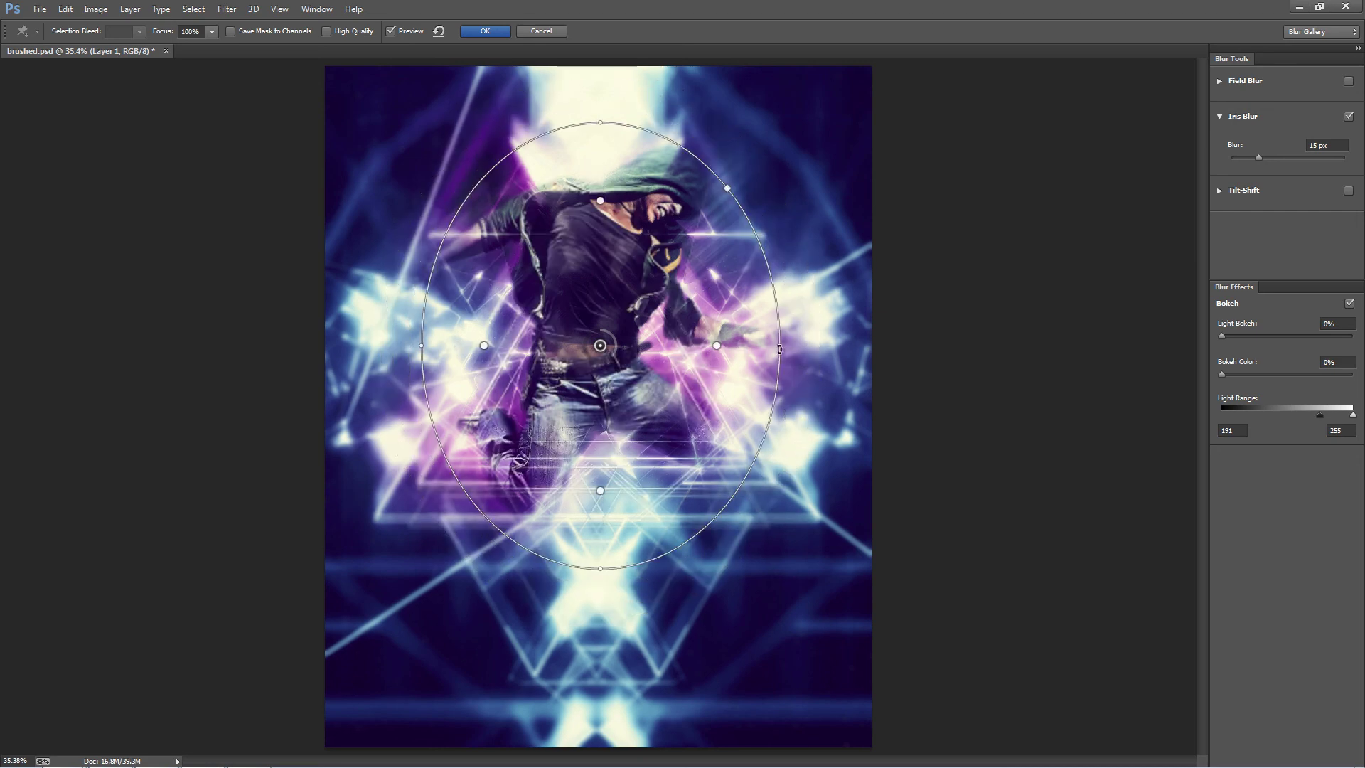
{"action": "left_click_drag", "start_coordinate": [782, 346], "coordinate": [820, 342]}
{"action": "left_click_drag", "start_coordinate": [781, 479], "coordinate": [775, 471]}
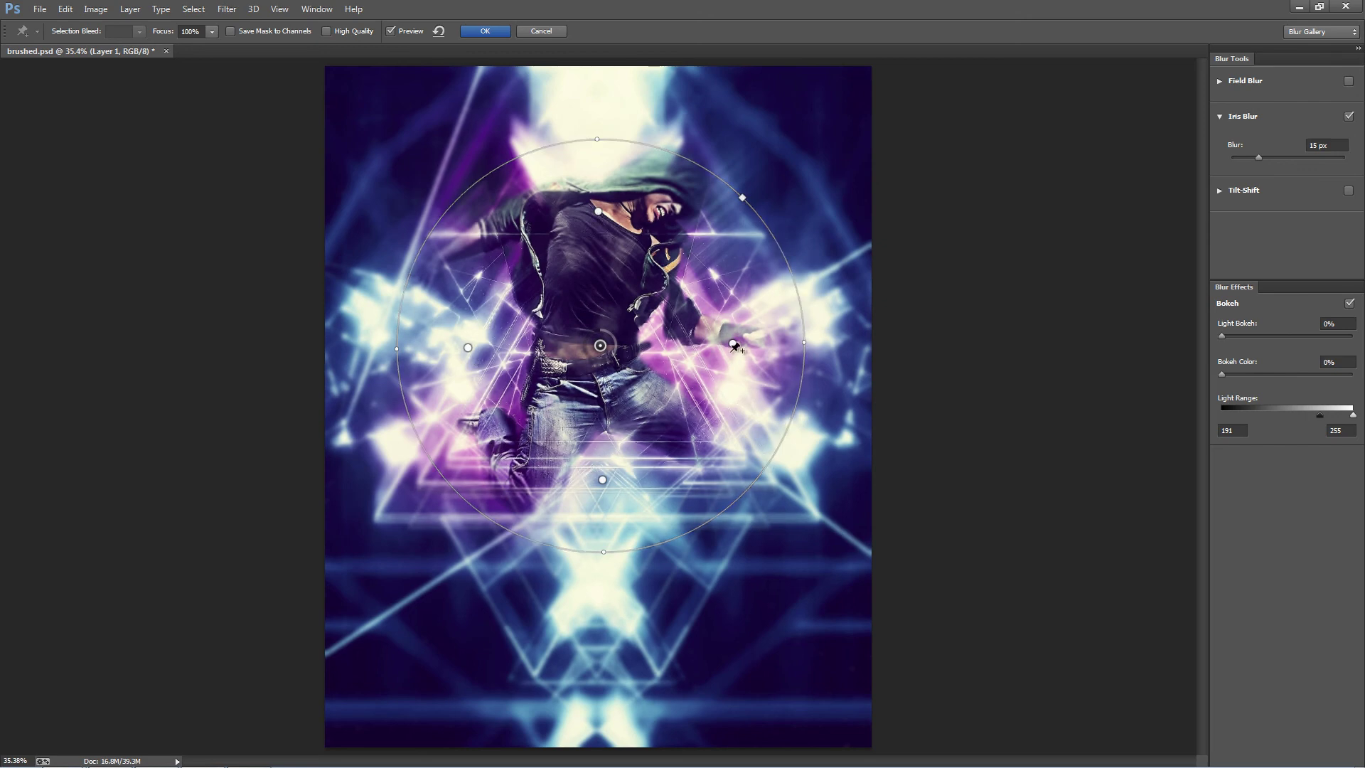
Adjust the Iris Blur feather handles so the sharp area extends almost to the edge of the ellipse
{"action": "left_click_drag", "start_coordinate": [595, 211], "coordinate": [591, 258]}
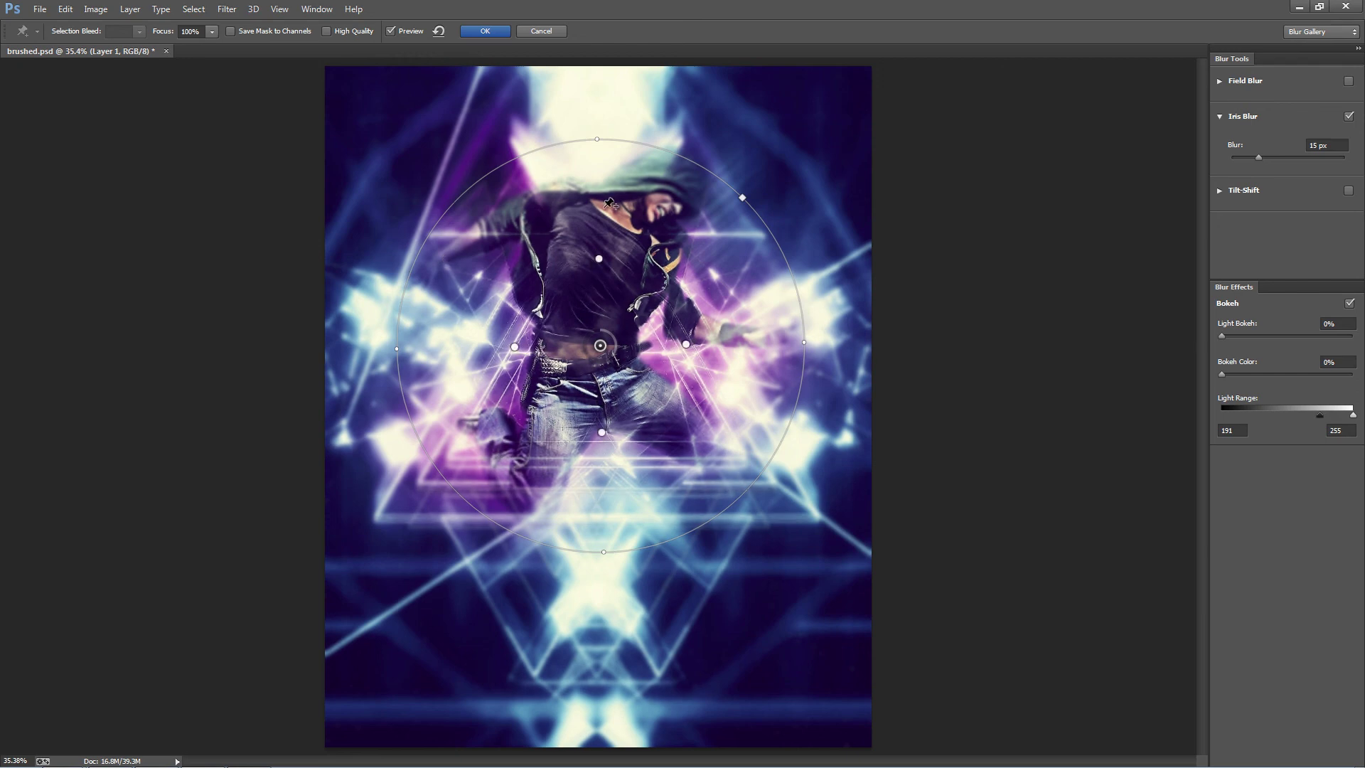
{"action": "left_click_drag", "start_coordinate": [513, 347], "coordinate": [500, 347]}
{"action": "left_click_drag", "start_coordinate": [491, 272], "coordinate": [409, 253]}
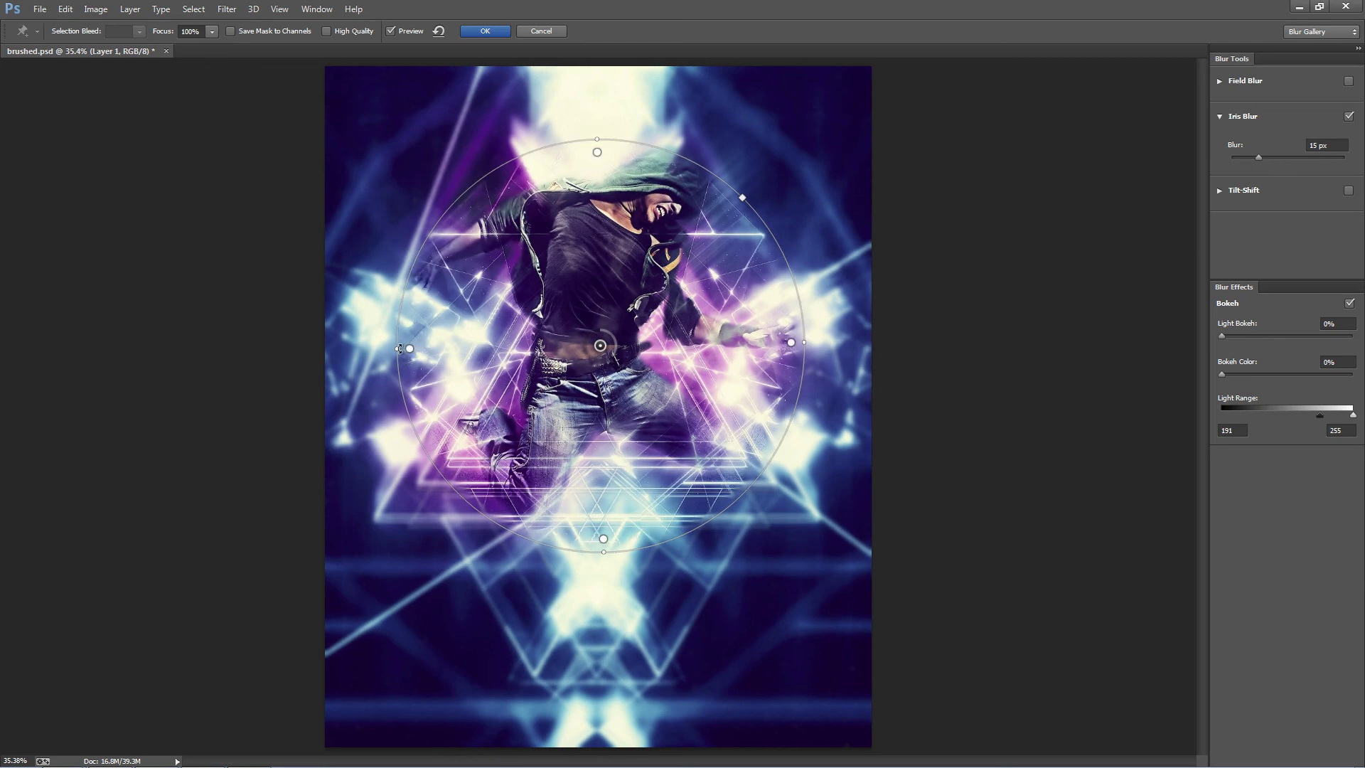
Shrink the Iris Blur's sharp area, set the blur to 31 px, and raise and heighten the ellipse around the dancer
{"action": "left_click_drag", "start_coordinate": [410, 348], "coordinate": [477, 343]}
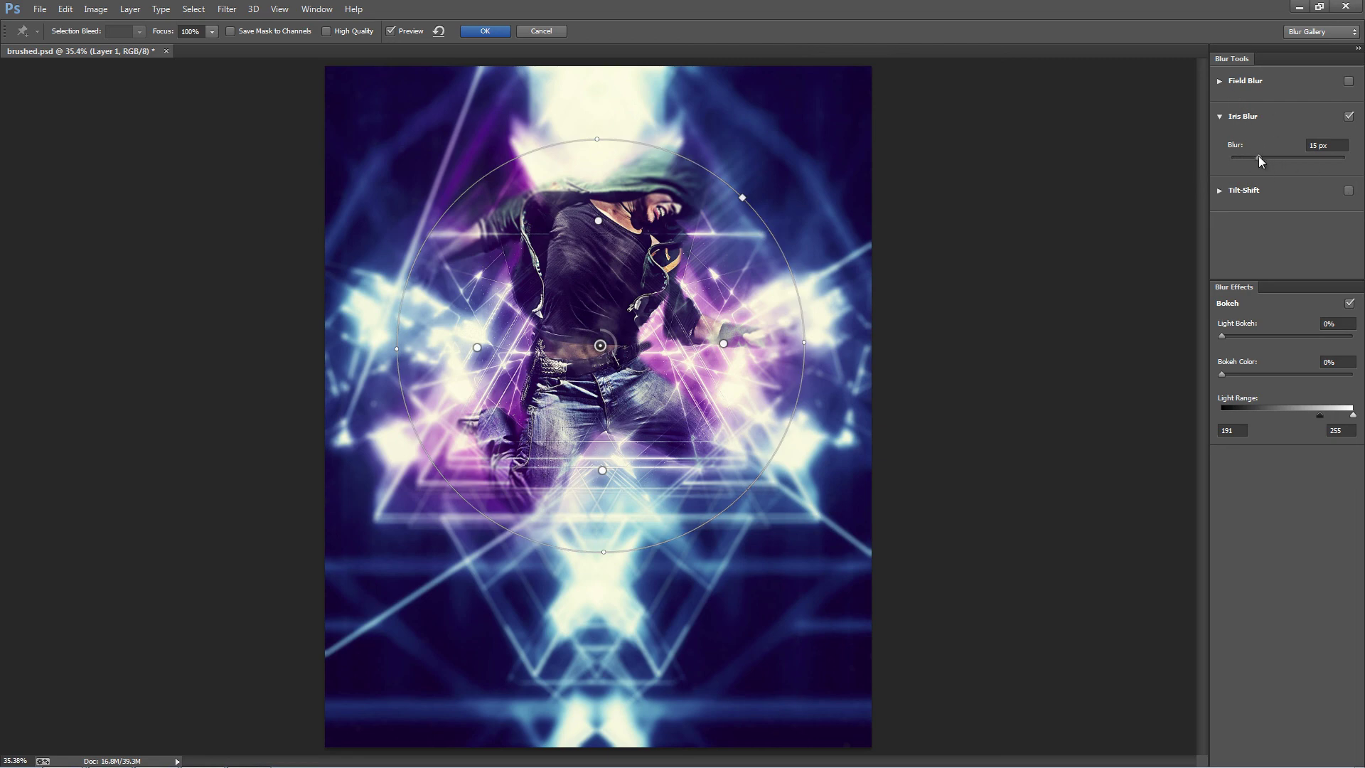
{"action": "mouse_move", "coordinate": [1259, 157]}
{"action": "left_mouse_down"}
{"action": "mouse_move", "coordinate": [1289, 158]}
{"action": "mouse_move", "coordinate": [1269, 159]}
{"action": "left_mouse_up"}
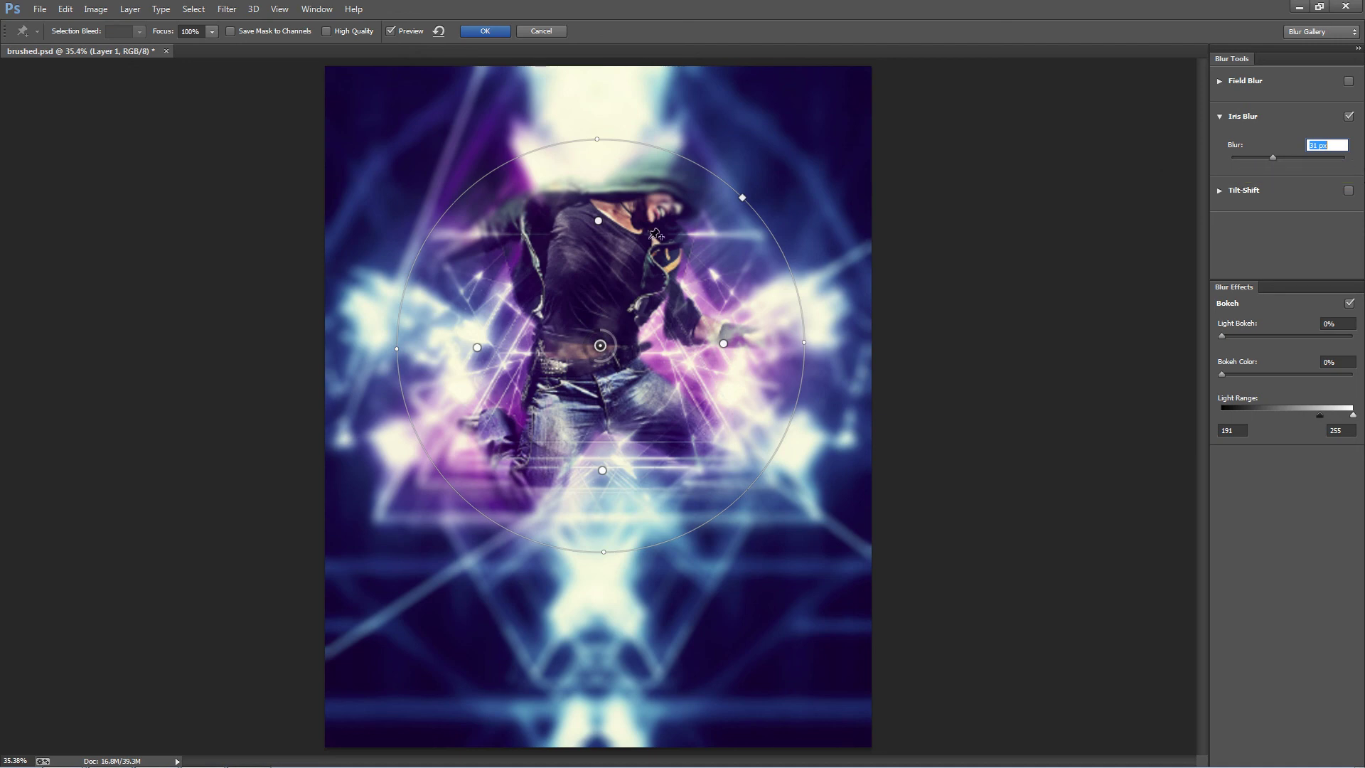
{"action": "left_click_drag", "start_coordinate": [600, 347], "coordinate": [600, 320]}
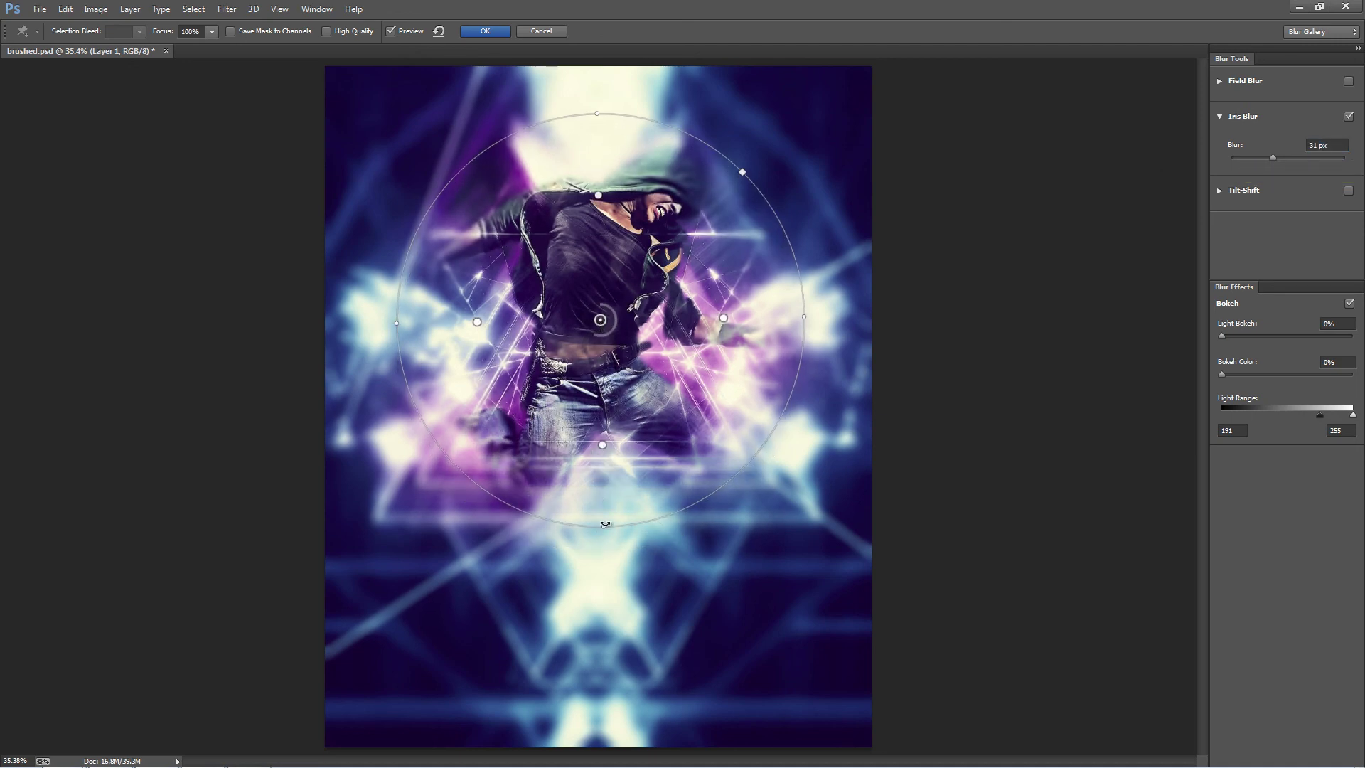
{"action": "mouse_move", "coordinate": [605, 524]}
{"action": "left_mouse_down"}
{"action": "mouse_move", "coordinate": [603, 547]}
{"action": "mouse_move", "coordinate": [603, 536]}
{"action": "left_mouse_up"}
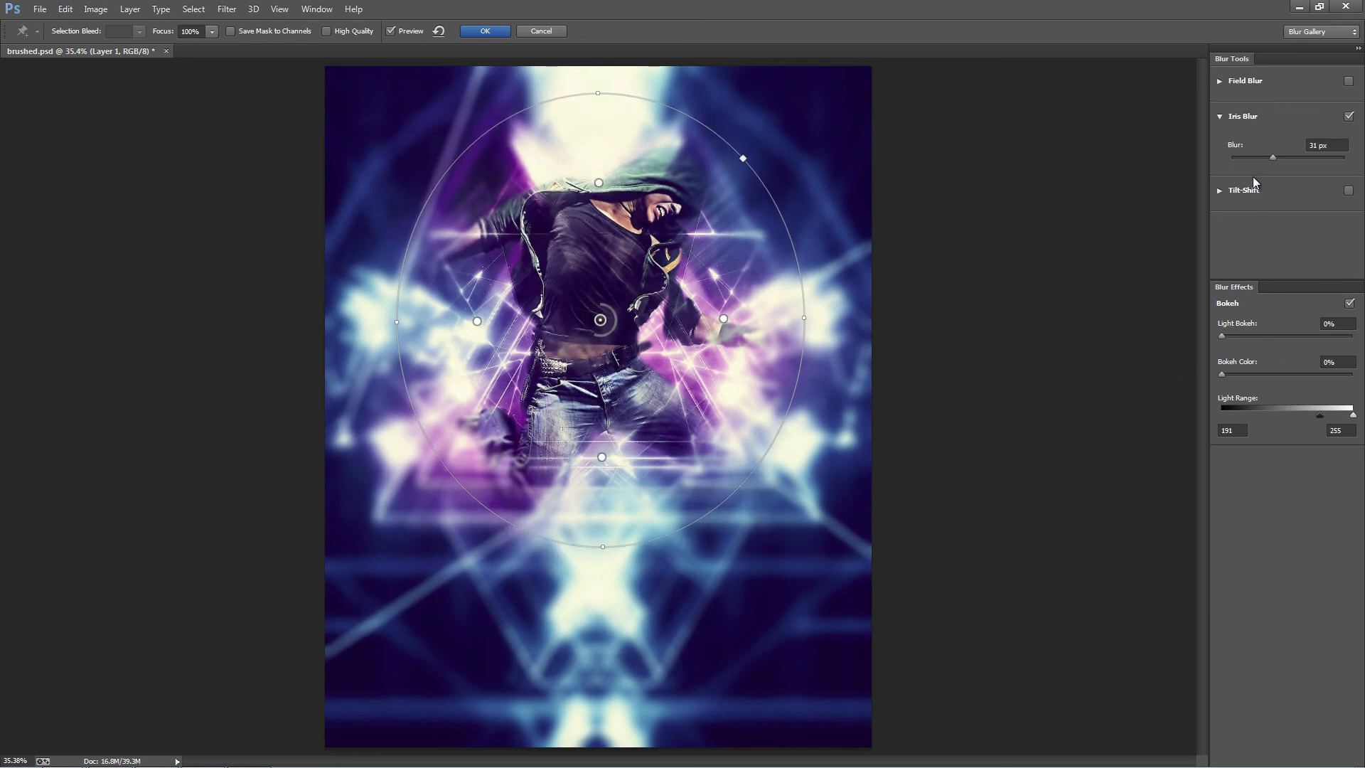
Tune the Iris Blur to 22 px and set its Light Bokeh to 28%
{"action": "mouse_move", "coordinate": [1270, 158]}
{"action": "left_mouse_down"}
{"action": "mouse_move", "coordinate": [1286, 159]}
{"action": "mouse_move", "coordinate": [1275, 160]}
{"action": "left_mouse_up"}
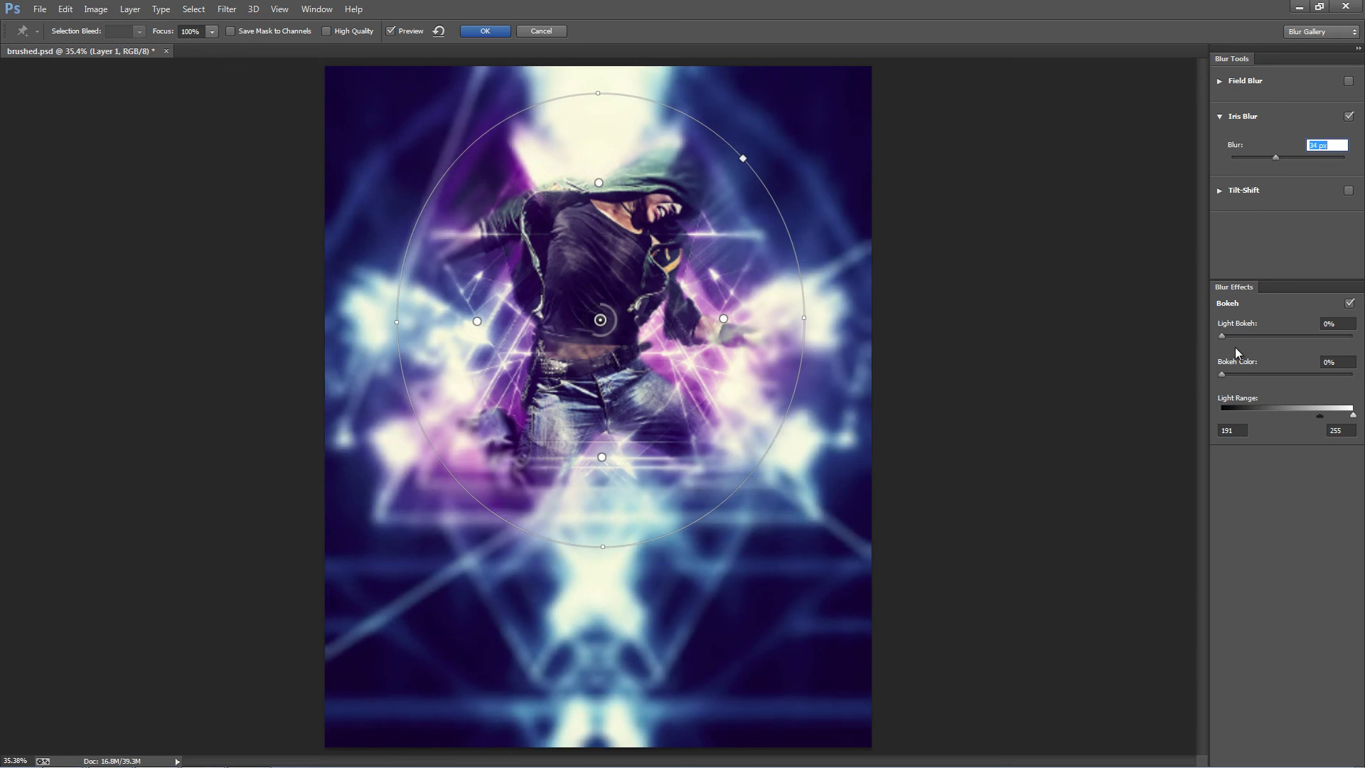
{"action": "left_click_drag", "start_coordinate": [1223, 336], "coordinate": [1268, 336]}
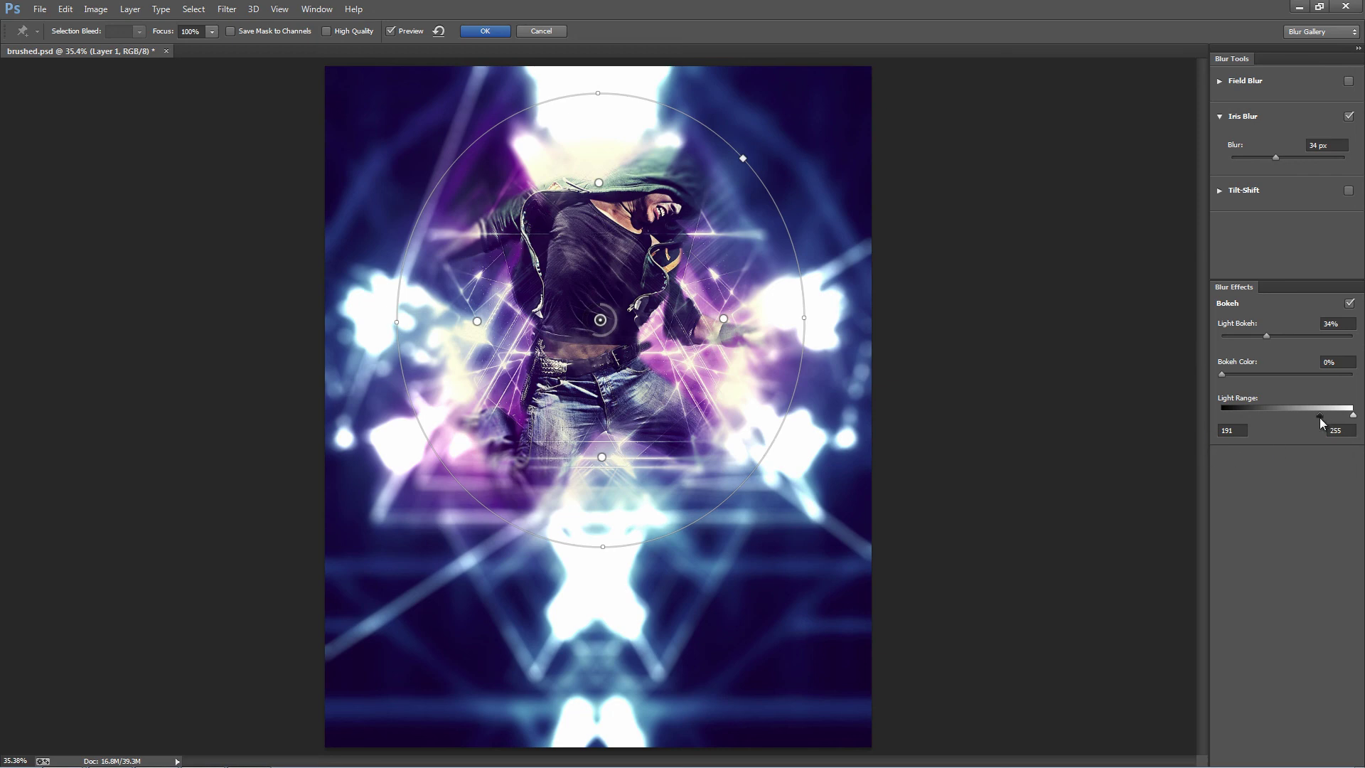
{"action": "mouse_move", "coordinate": [1319, 415]}
{"action": "left_mouse_down"}
{"action": "mouse_move", "coordinate": [1270, 416]}
{"action": "mouse_move", "coordinate": [1320, 416]}
{"action": "left_mouse_up"}
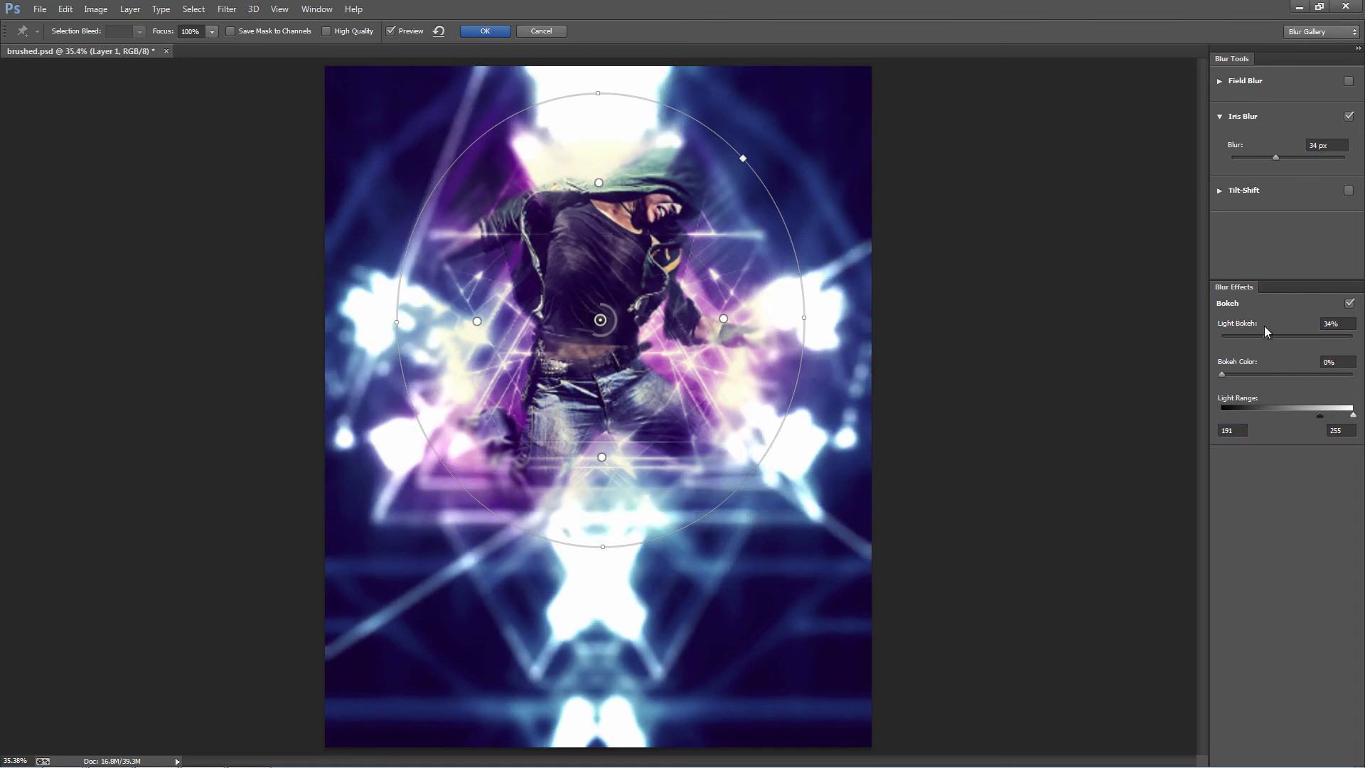
{"action": "left_click_drag", "start_coordinate": [1275, 157], "coordinate": [1264, 151]}
{"action": "left_click", "coordinate": [1294, 157]}
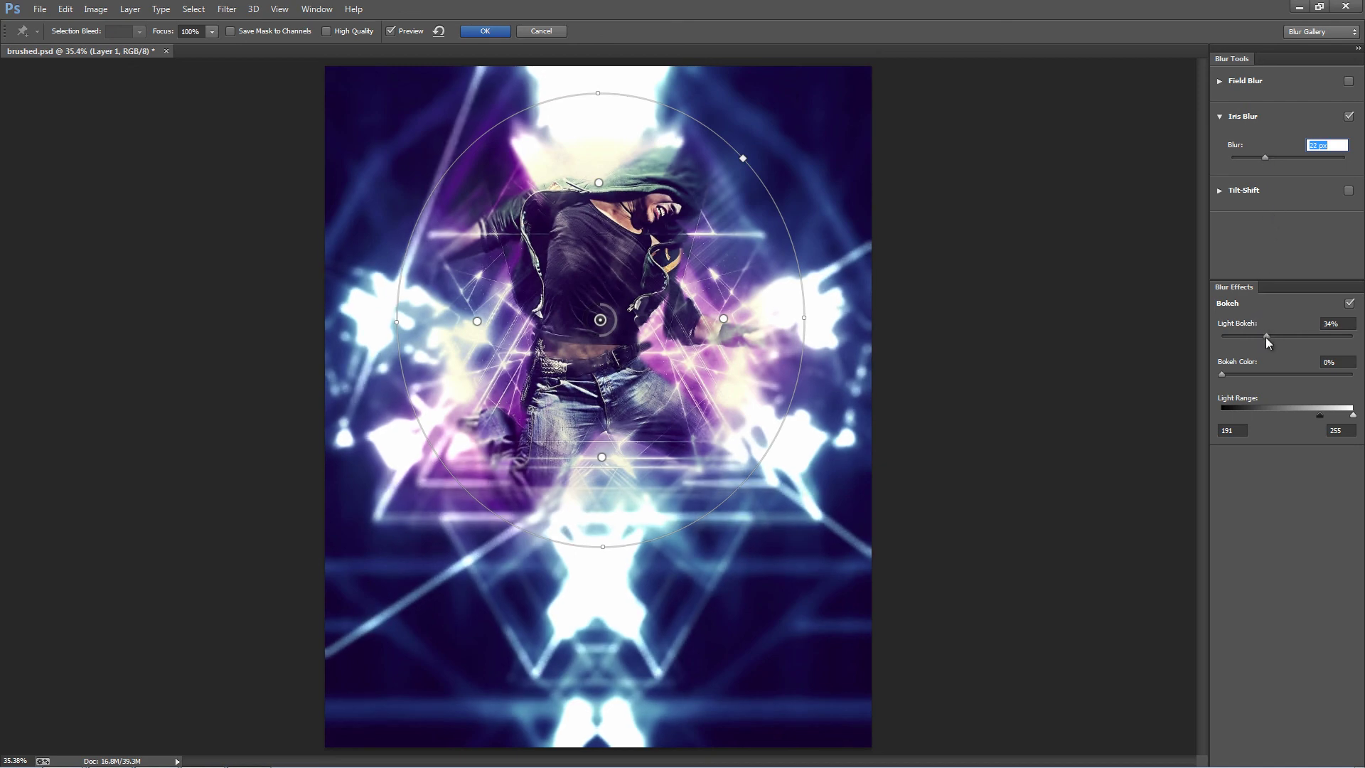
{"action": "left_click_drag", "start_coordinate": [1265, 336], "coordinate": [1256, 336]}
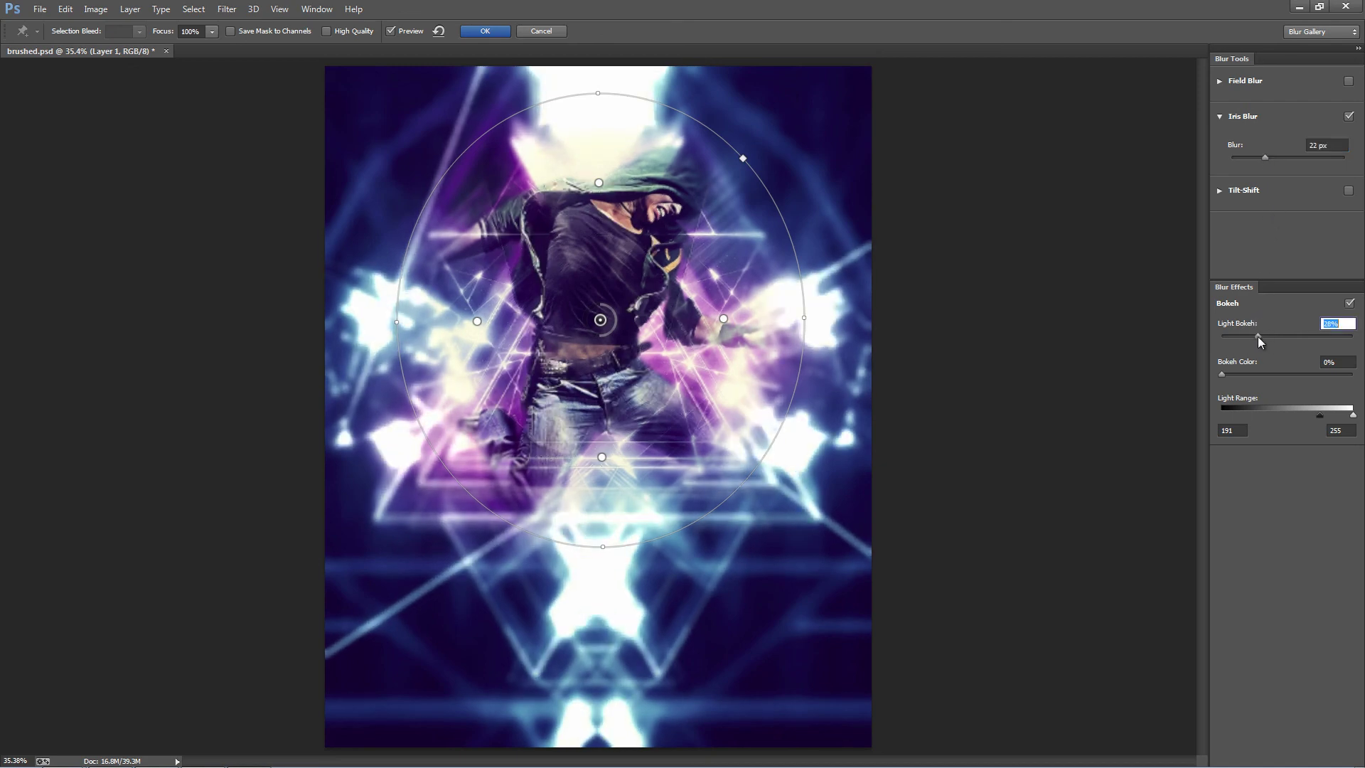
Try applying the Iris Blur with its centre nudged slightly up, and undo the applied blur
{"action": "left_click_drag", "start_coordinate": [597, 331], "coordinate": [599, 326]}
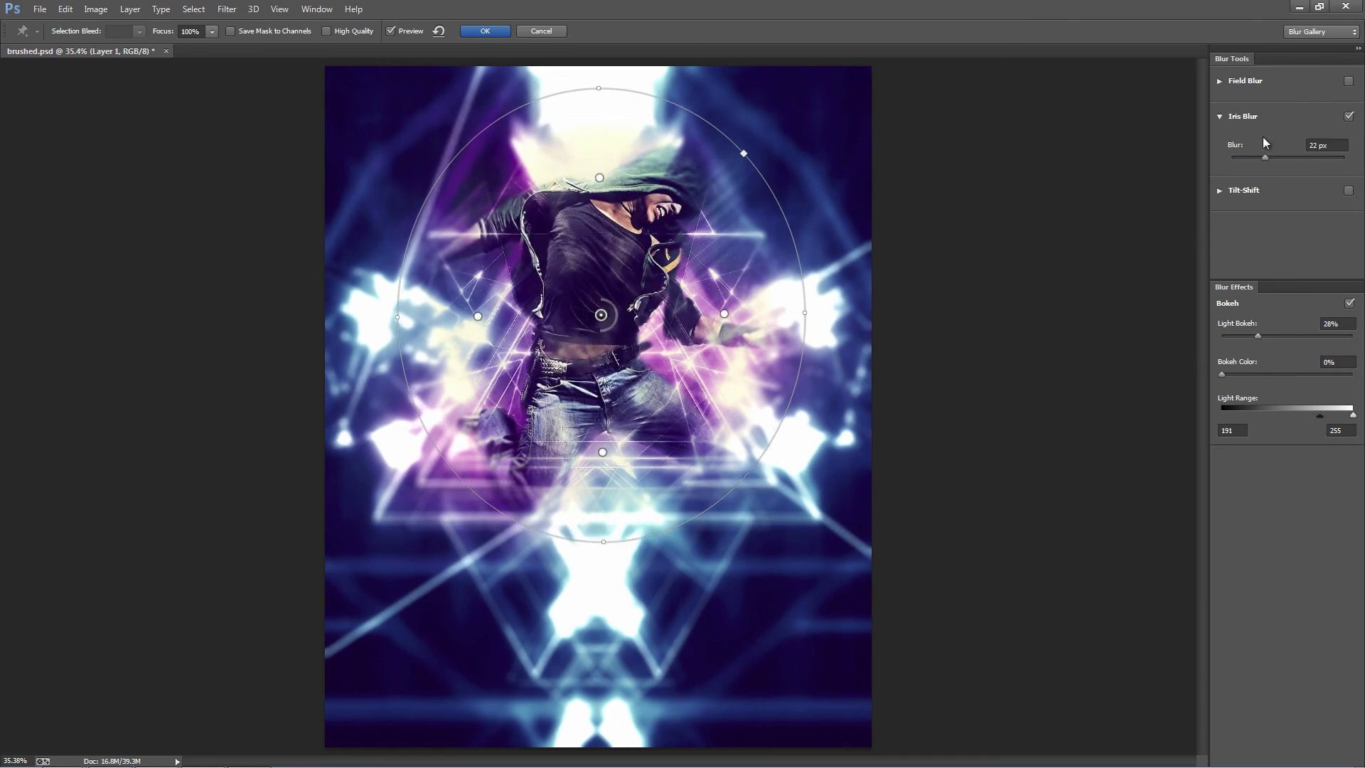
{"action": "left_click", "coordinate": [485, 32]}
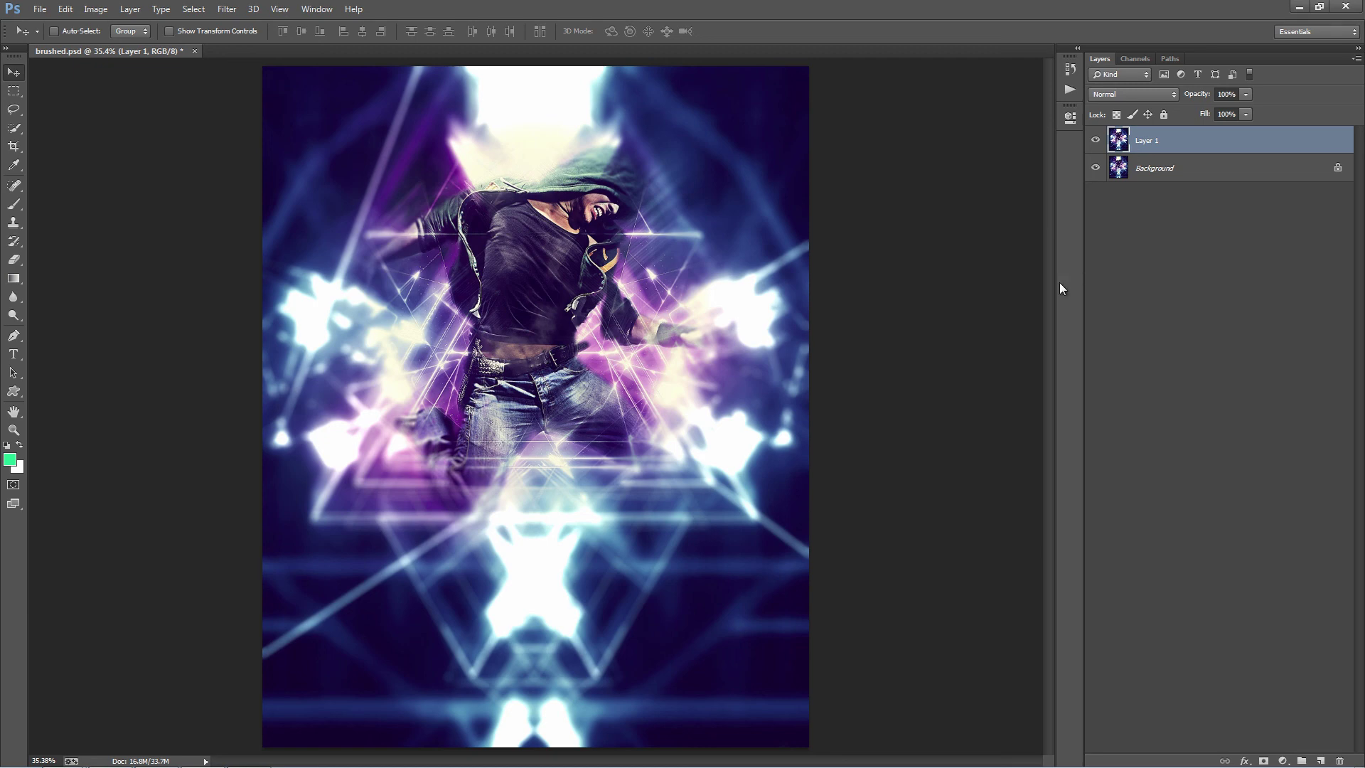
{"action": "key", "text": "ctrl+z"}
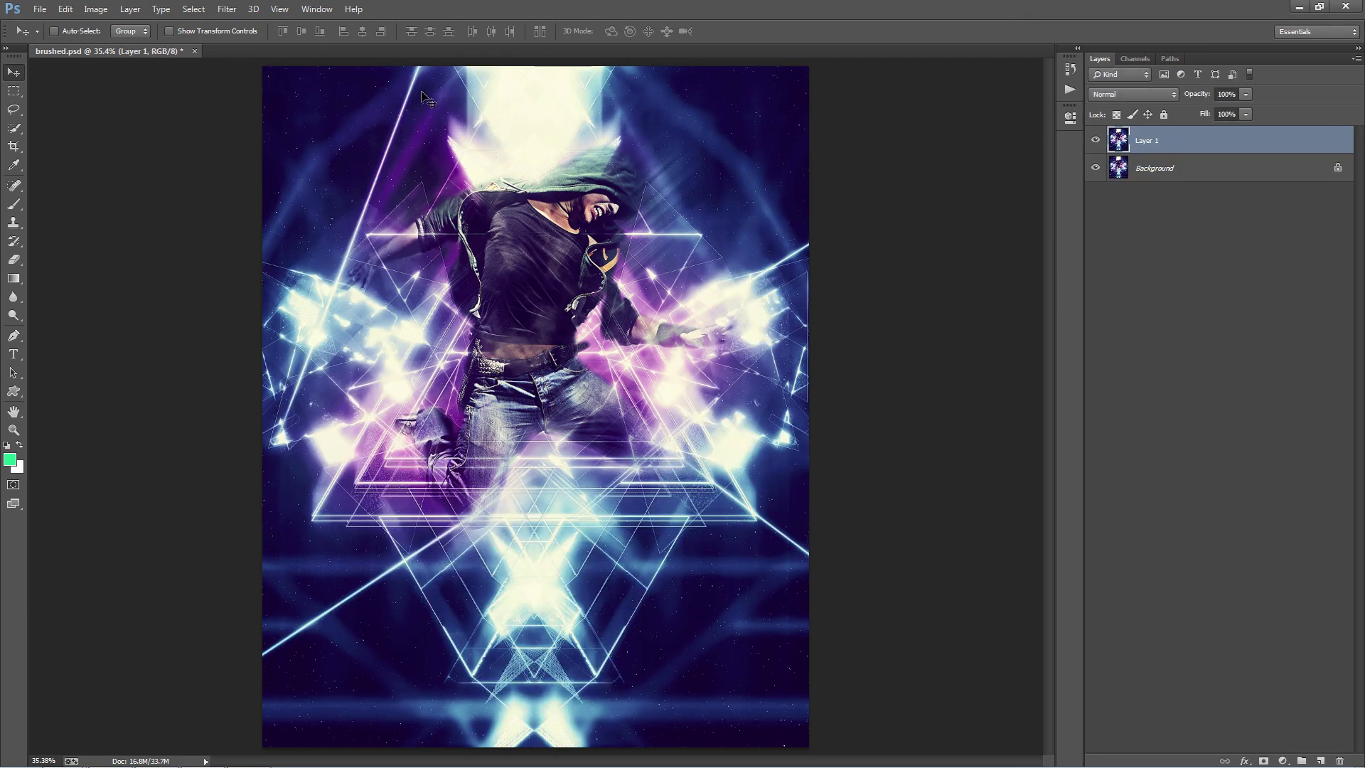
Start a Tilt-Shift blur on Layer 1 and rotate its focus band until it runs nearly vertical through the dancer
{"action": "left_click", "coordinate": [215, 10]}
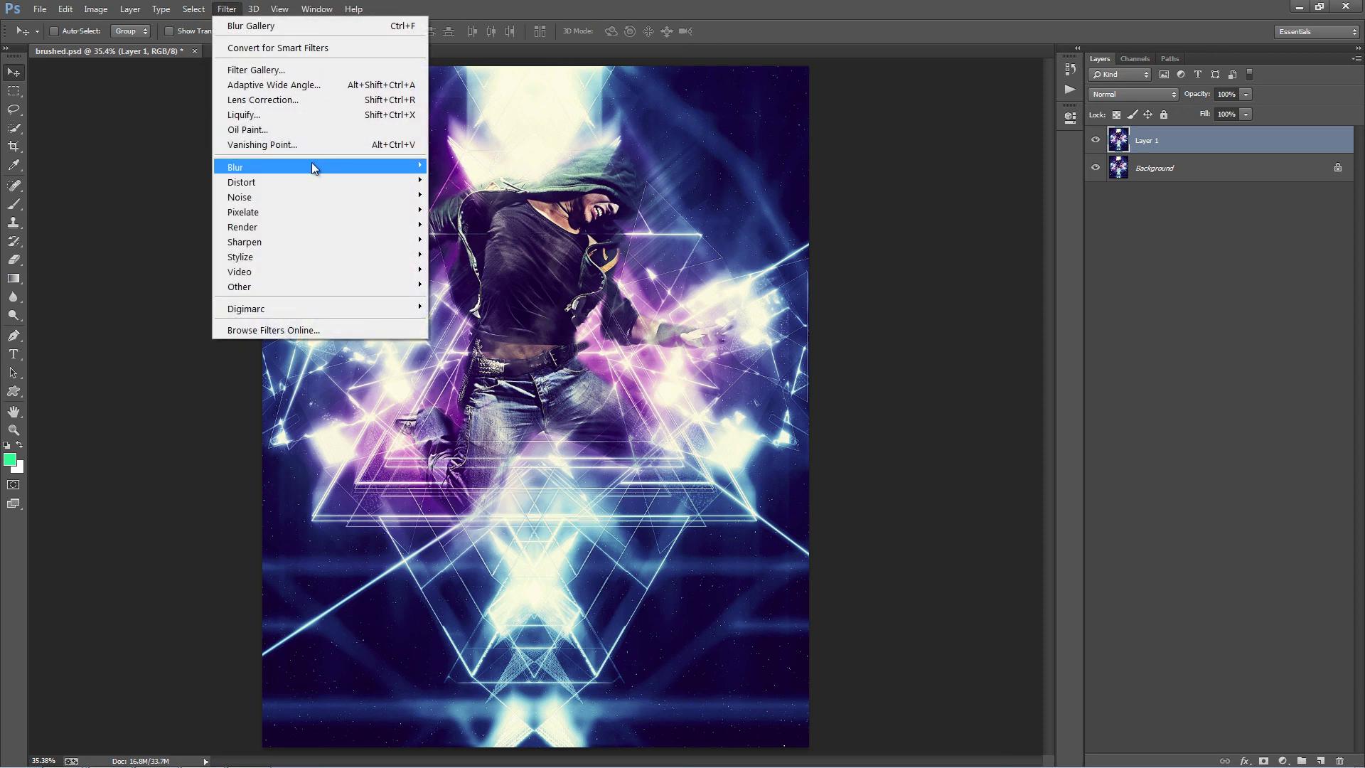
{"action": "mouse_move", "coordinate": [311, 166]}
{"action": "left_click", "coordinate": [488, 196]}
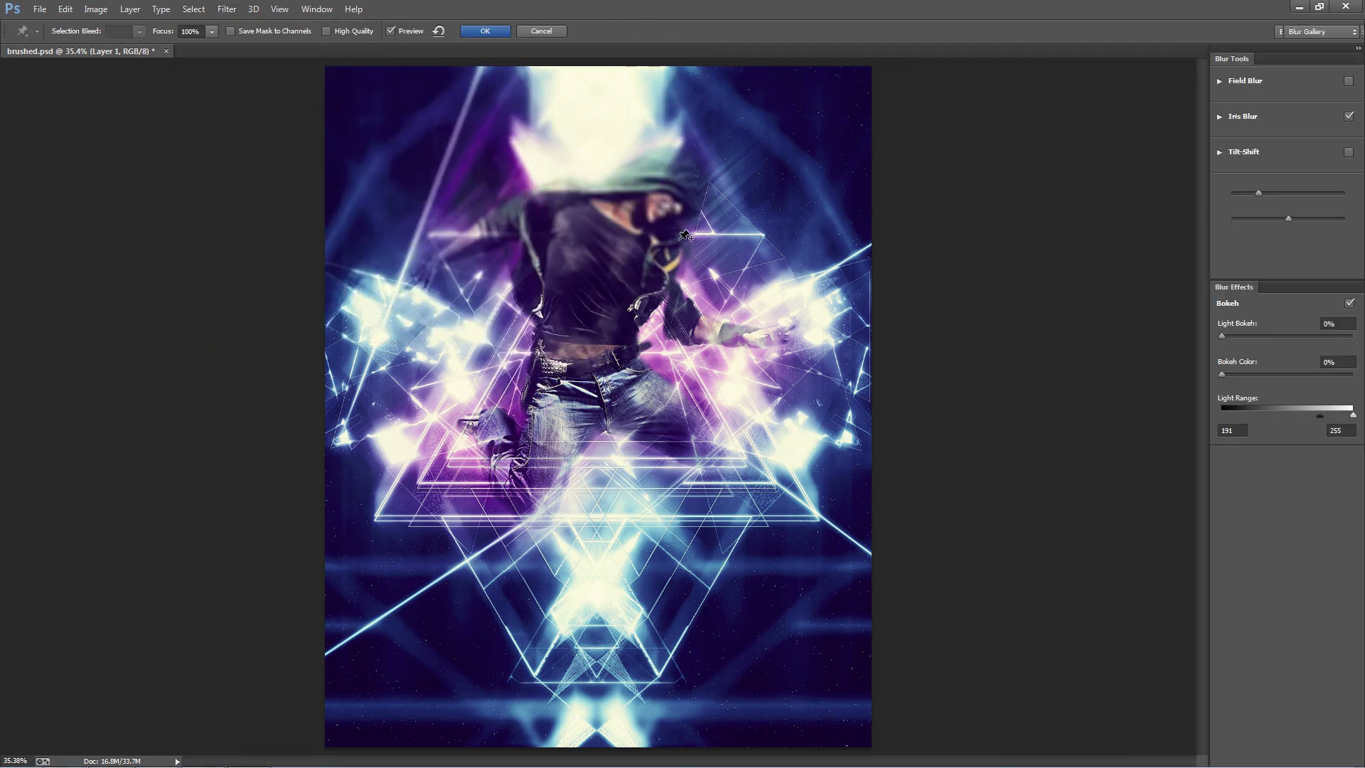
{"action": "left_click_drag", "start_coordinate": [597, 338], "coordinate": [437, 262]}
Fit the solid Tilt-Shift focus lines to both sides of the dancer's torso and pull the dashed feather lines inward
{"action": "left_click_drag", "start_coordinate": [533, 285], "coordinate": [500, 287]}
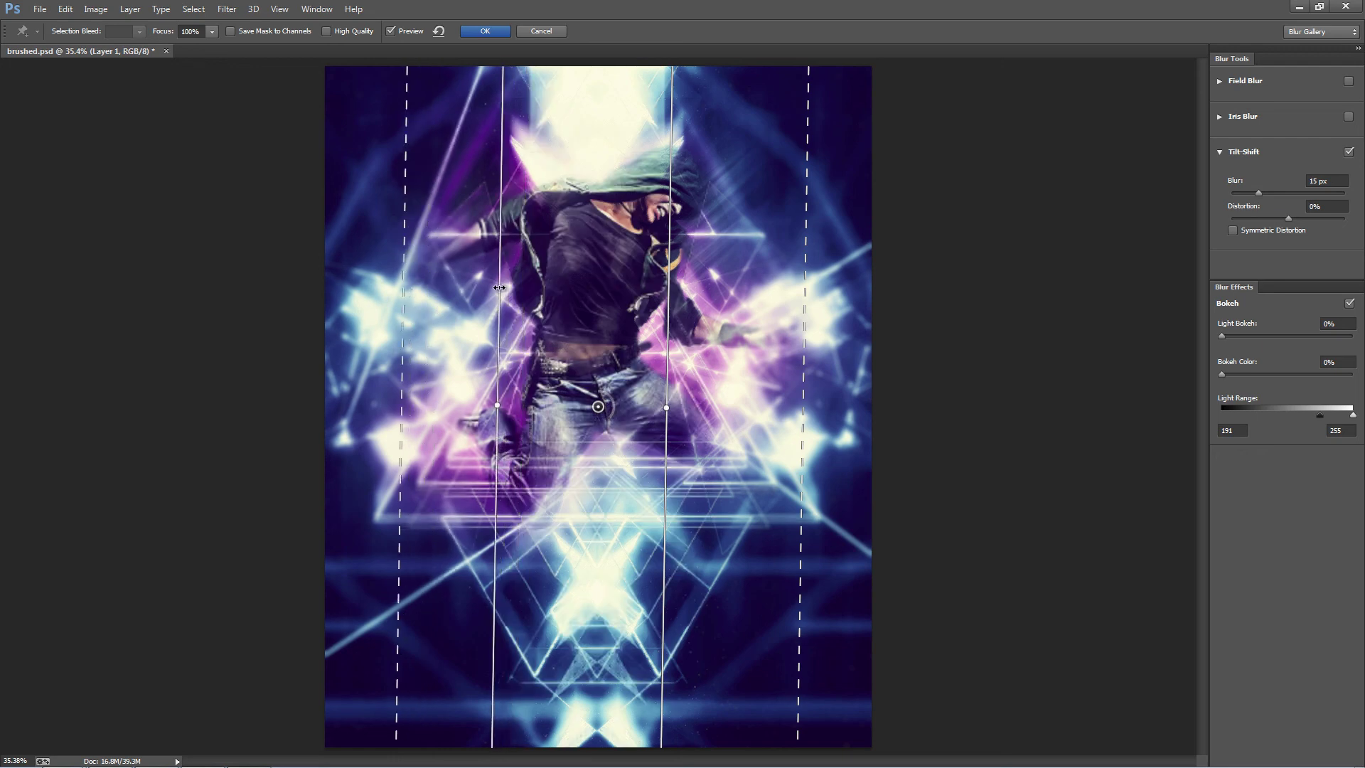
{"action": "mouse_move", "coordinate": [668, 333]}
{"action": "left_mouse_down"}
{"action": "mouse_move", "coordinate": [707, 332]}
{"action": "mouse_move", "coordinate": [675, 337]}
{"action": "left_mouse_up"}
{"action": "left_click_drag", "start_coordinate": [838, 355], "coordinate": [787, 352]}
{"action": "left_click_drag", "start_coordinate": [404, 345], "coordinate": [415, 346]}
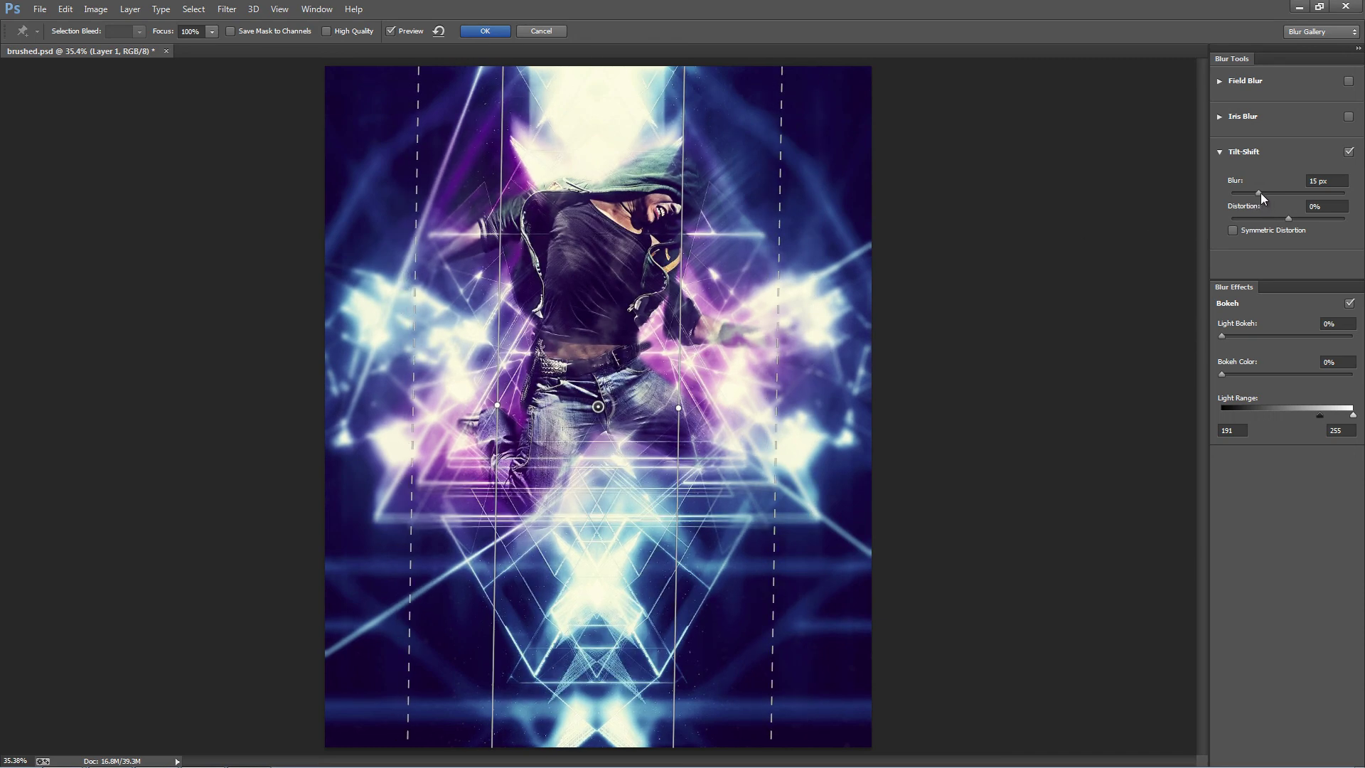
Set the Tilt-Shift blur to 40 px with 2% Light Bokeh and apply it to Layer 1
{"action": "left_click_drag", "start_coordinate": [1261, 193], "coordinate": [1279, 190]}
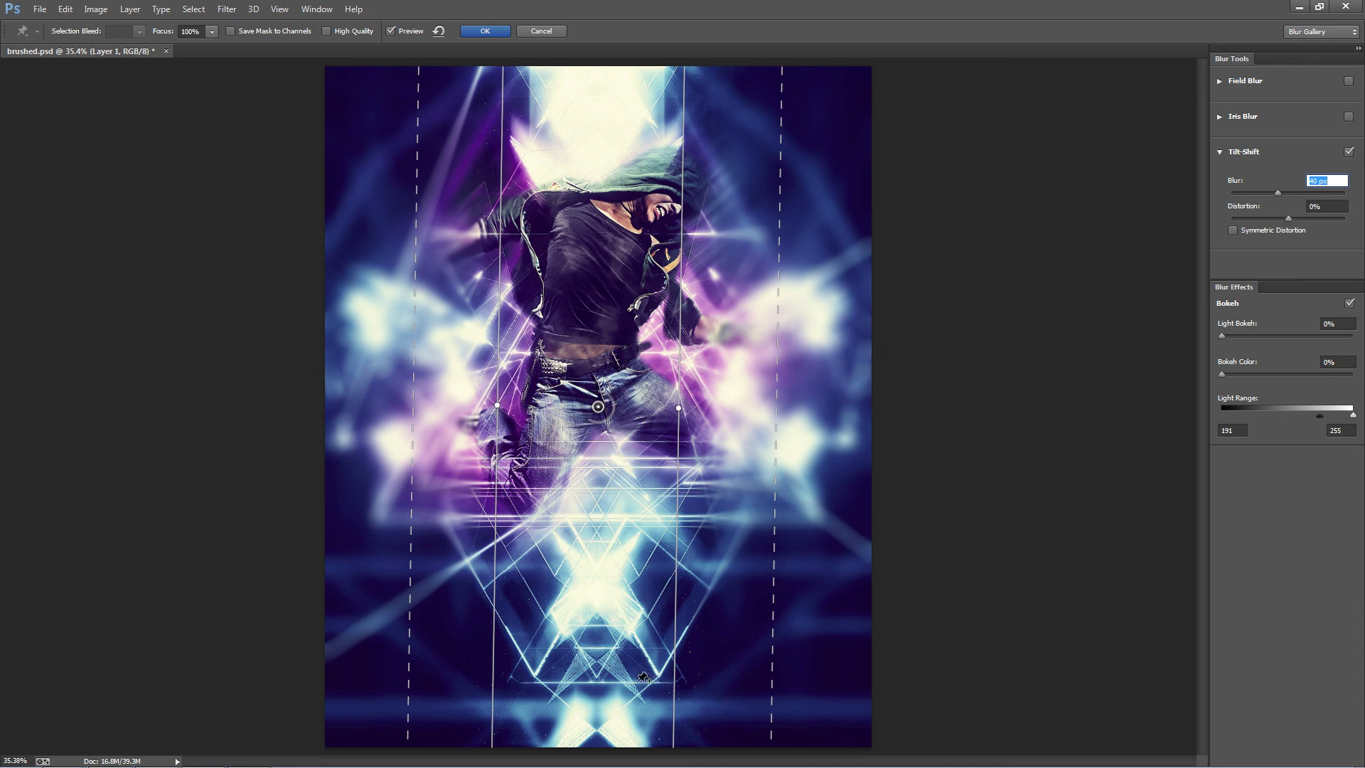
{"action": "mouse_move", "coordinate": [1243, 336]}
{"action": "left_mouse_down"}
{"action": "mouse_move", "coordinate": [1265, 334]}
{"action": "mouse_move", "coordinate": [1213, 330]}
{"action": "mouse_move", "coordinate": [1226, 330]}
{"action": "left_mouse_up"}
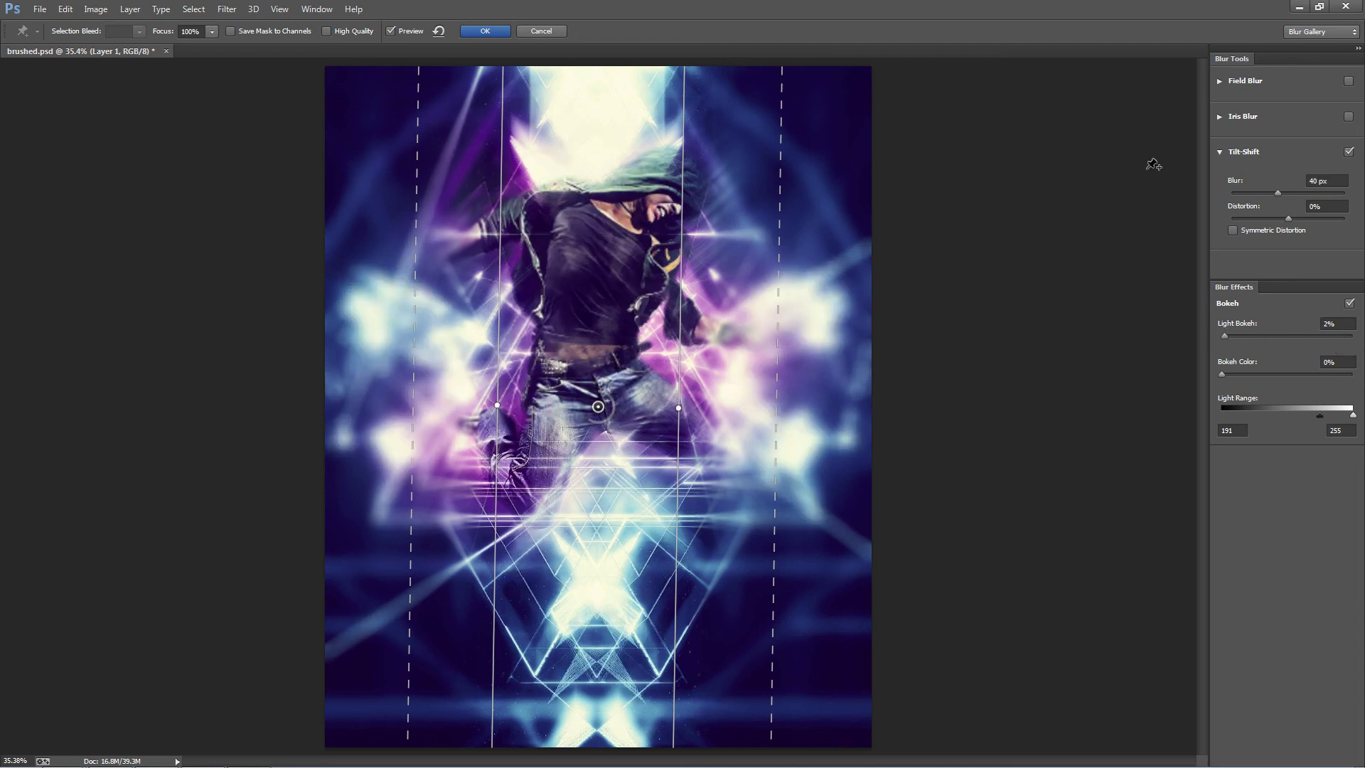
{"action": "left_click", "coordinate": [486, 32]}
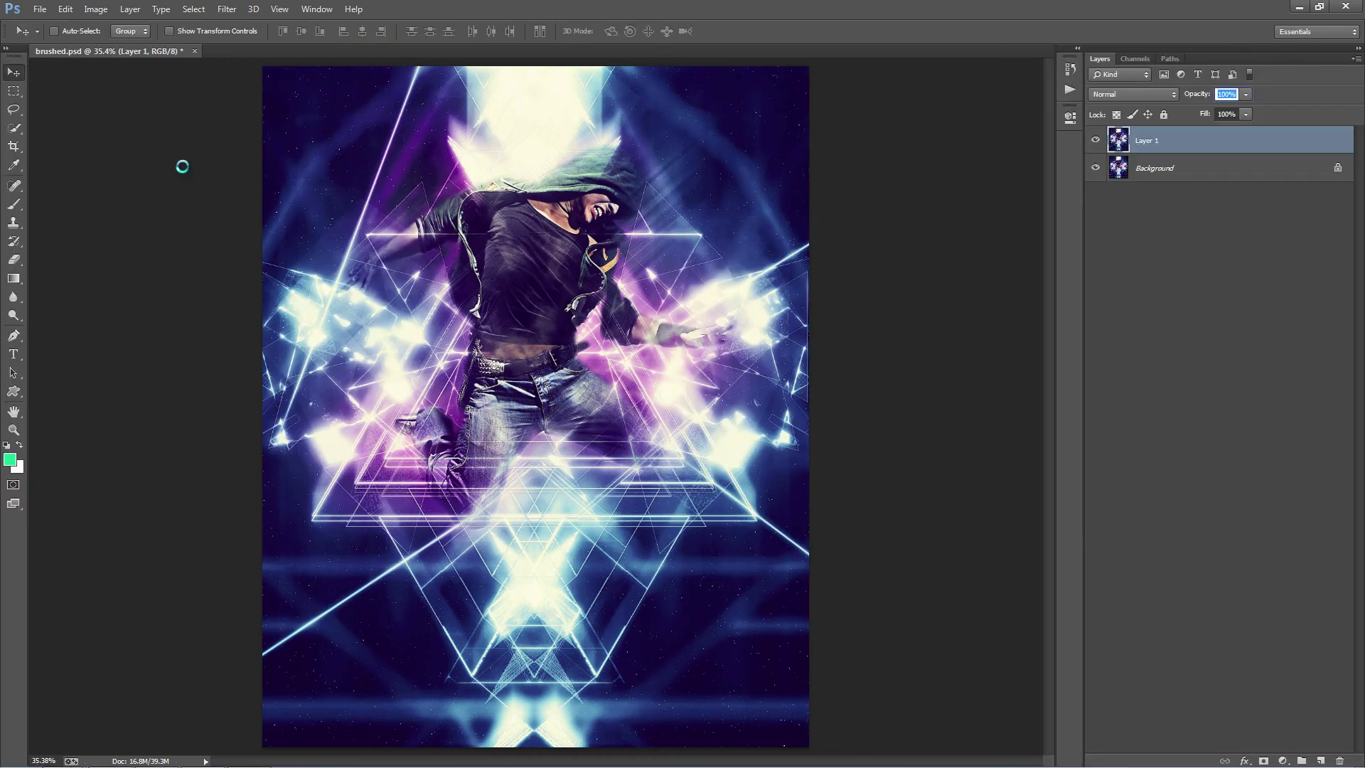